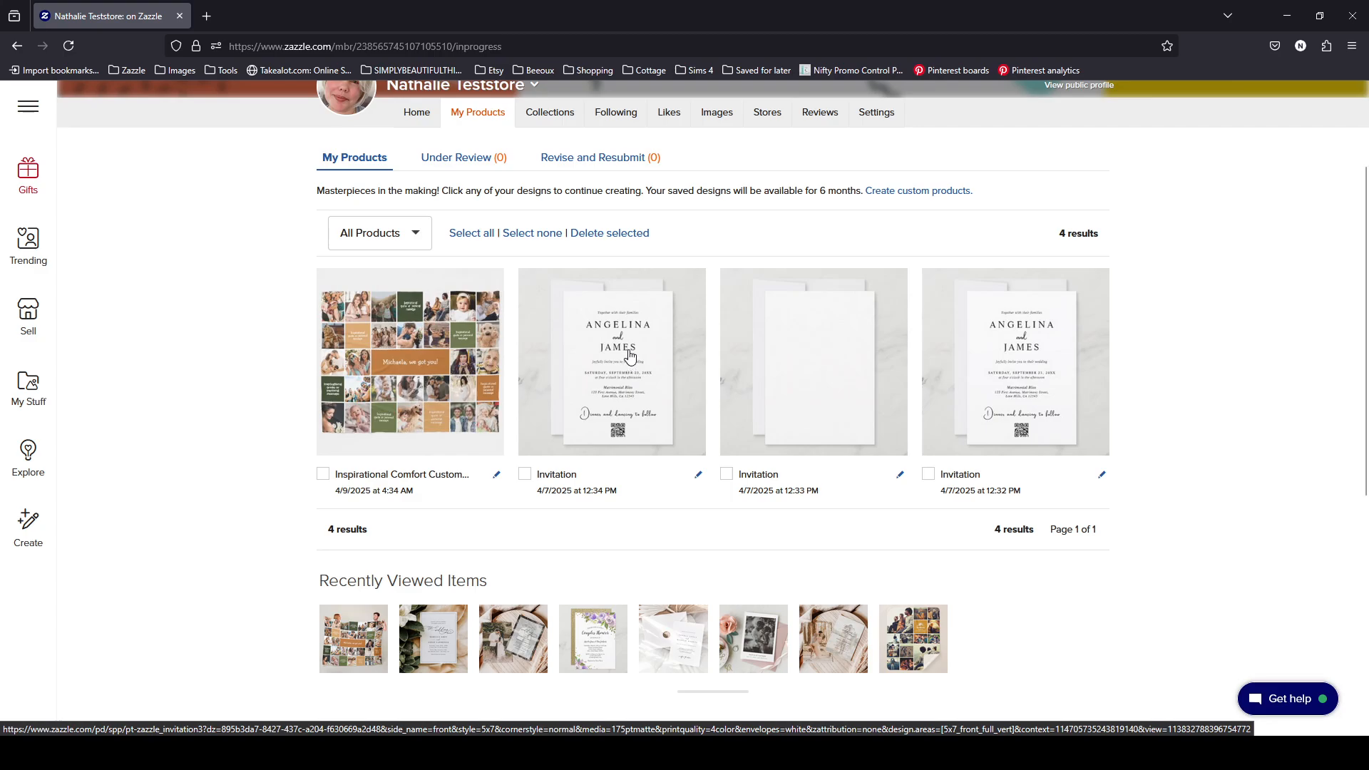
- Open the saved wedding invitation dated 4/7/2025 at 12:34 PM for personalization in the full Design Tool
left_click(630, 356)
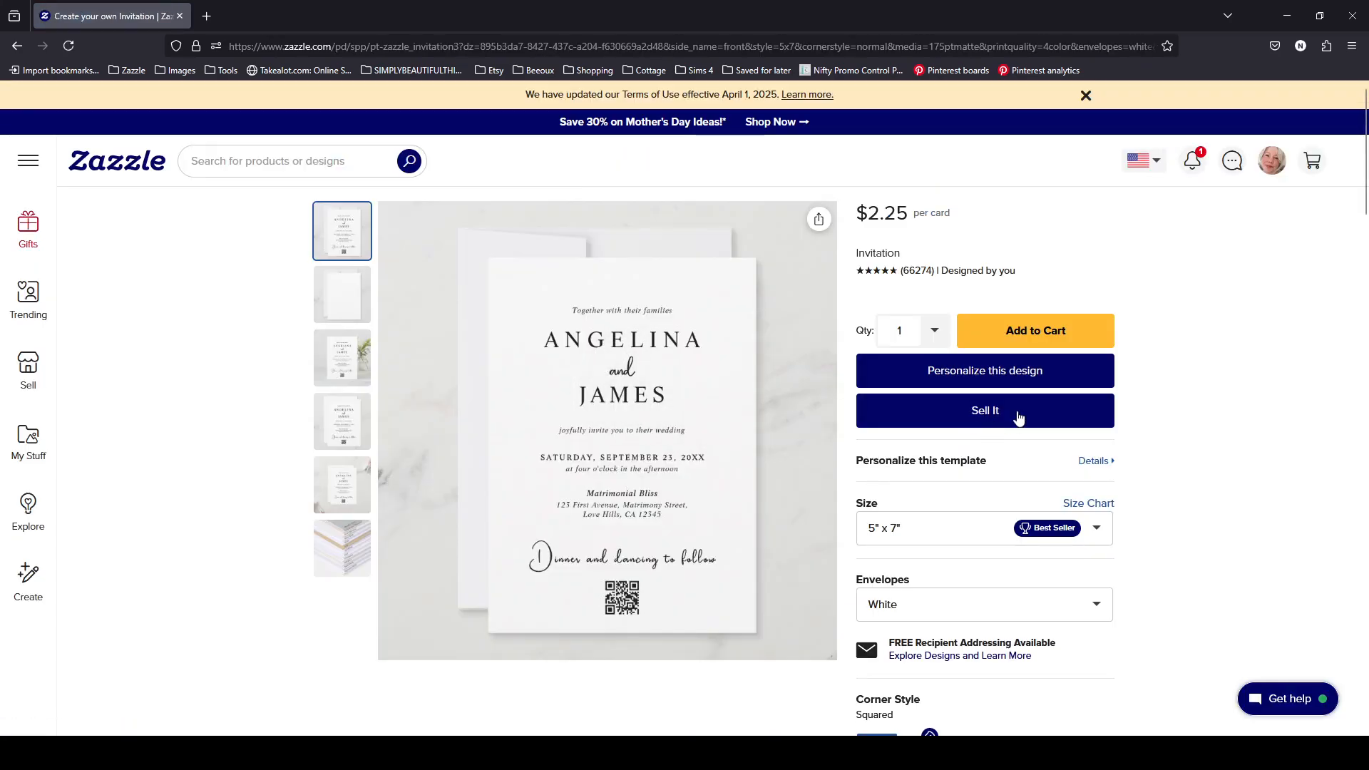
left_click(1002, 370)
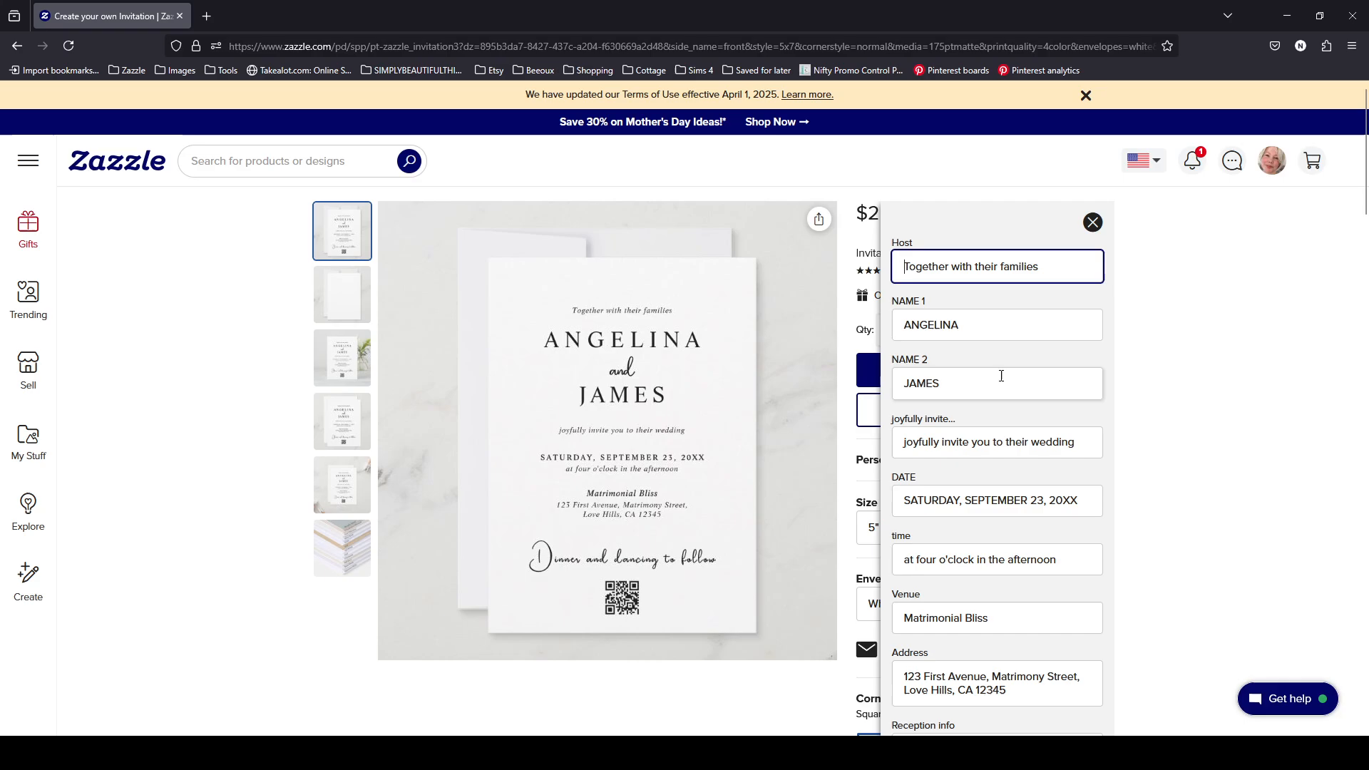
scroll(1119, 449, "down", 8)
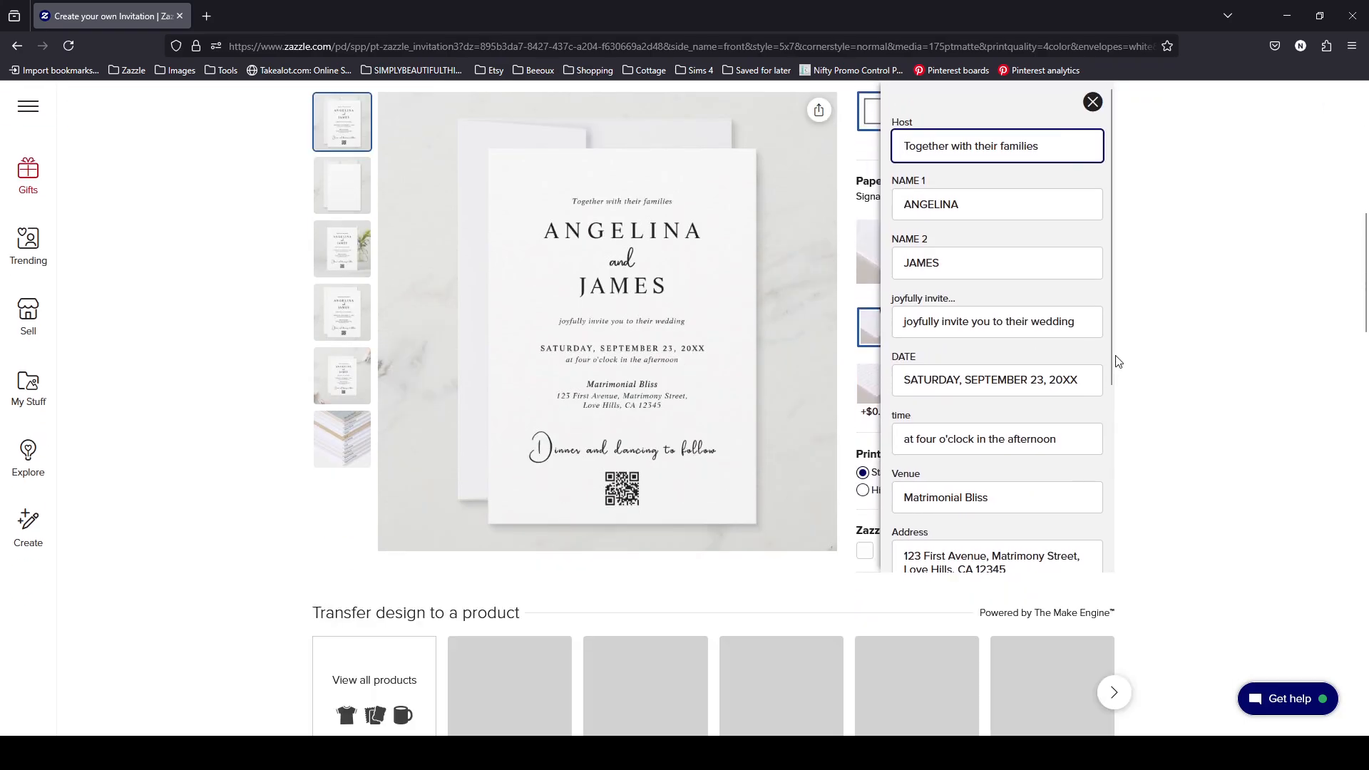
left_click_drag(1115, 357, 1118, 574)
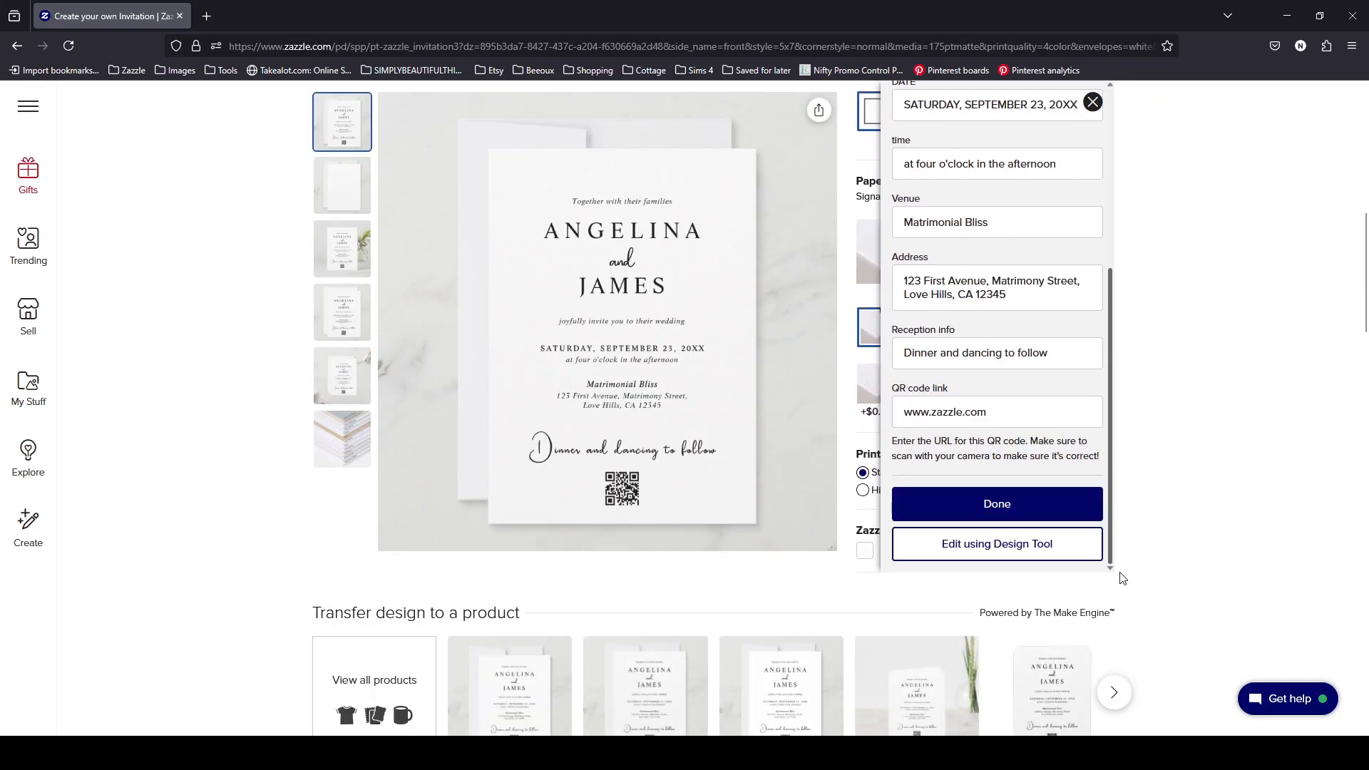
left_click(986, 549)
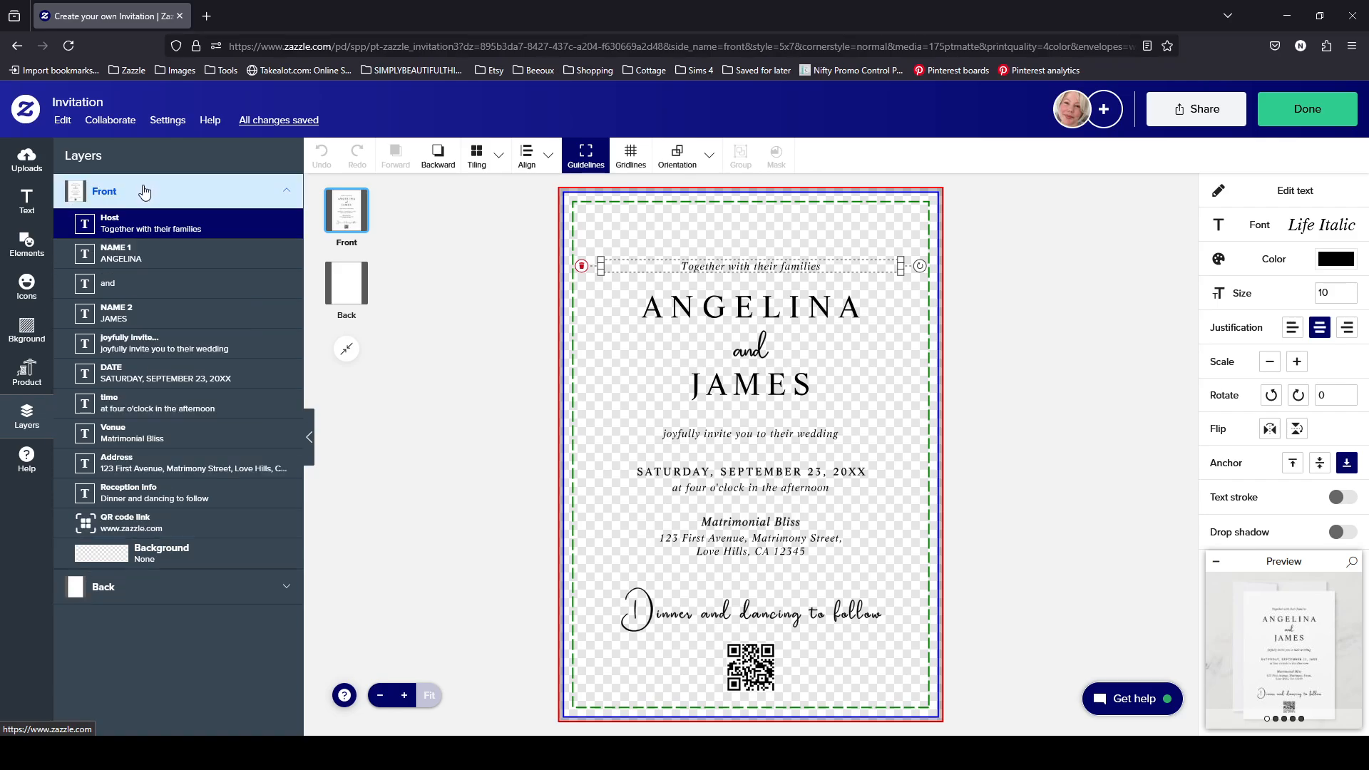
- Switch the design canvas to the back side of the invitation
left_click(128, 593)
left_click(177, 197)
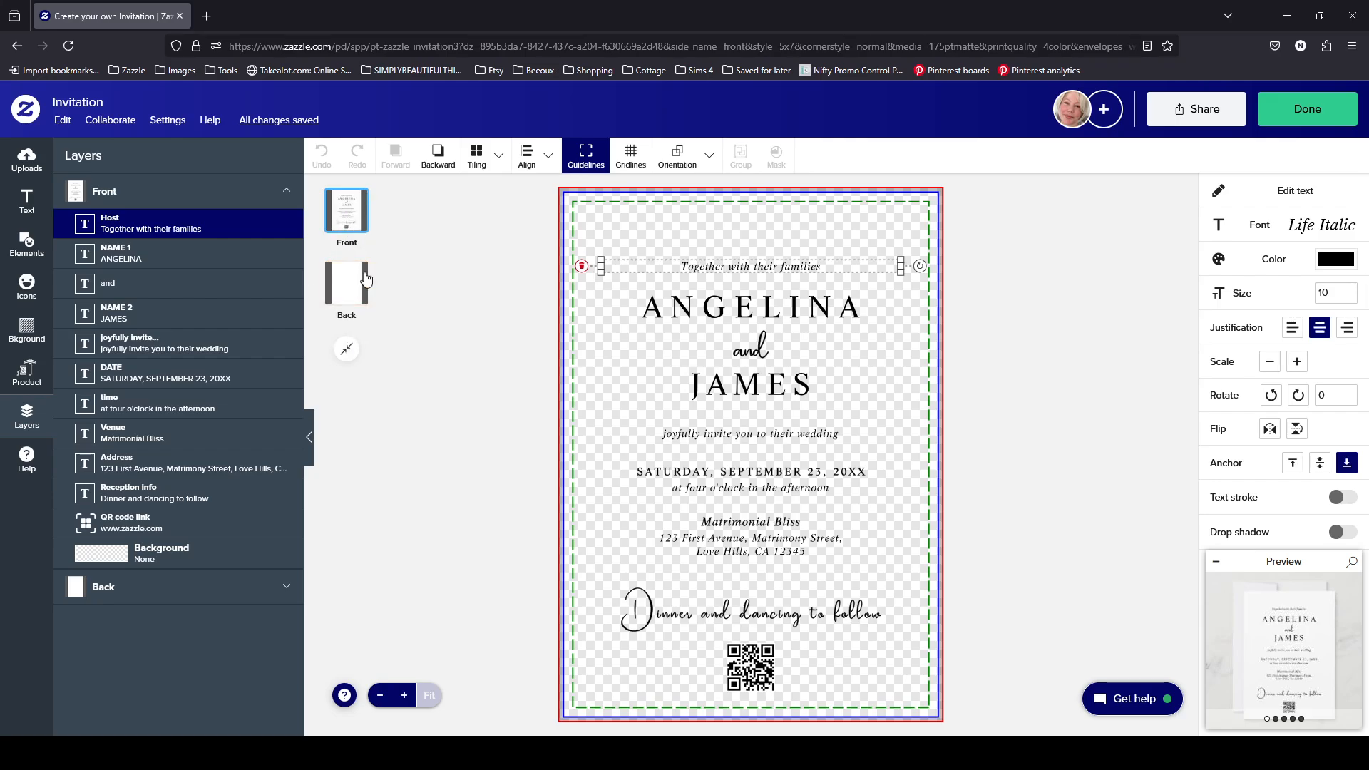
left_click(352, 292)
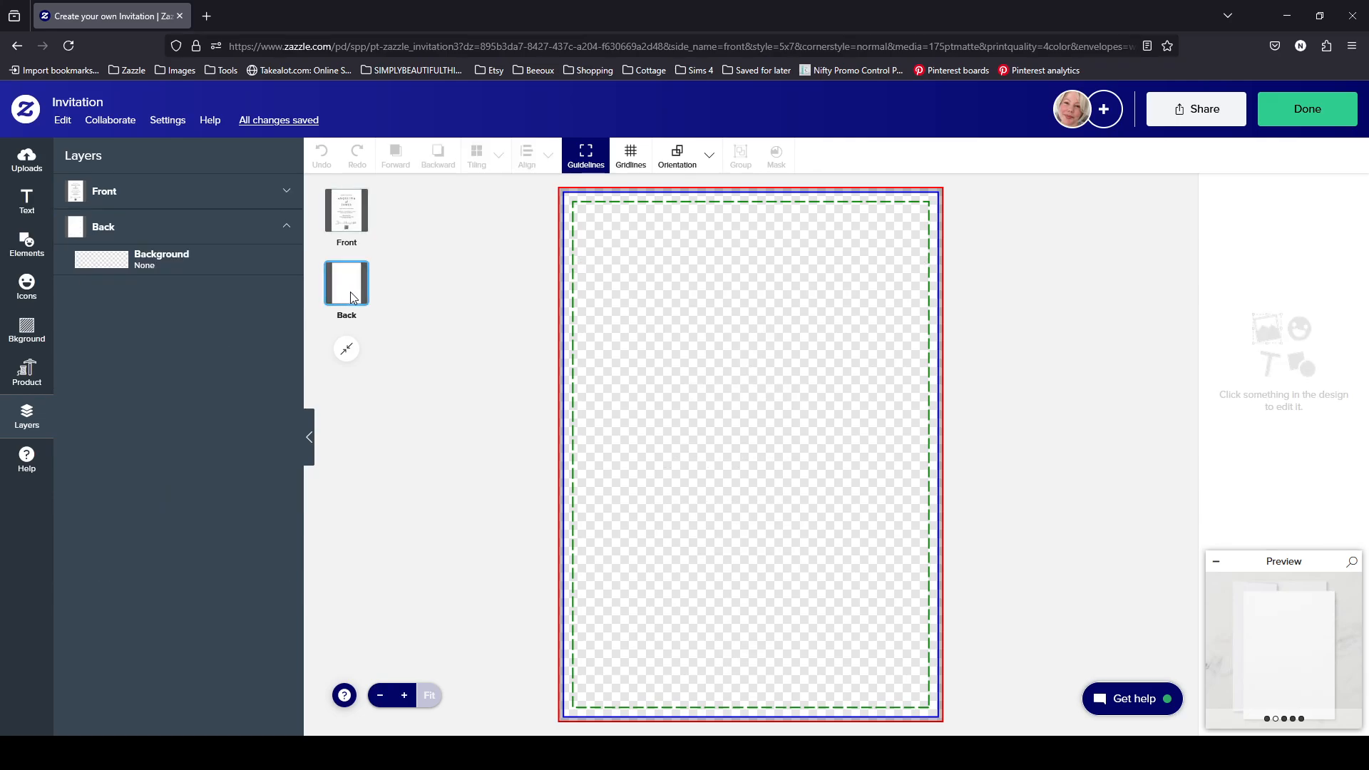
- View the existing albums in the full image browser and close it again
left_click(44, 164)
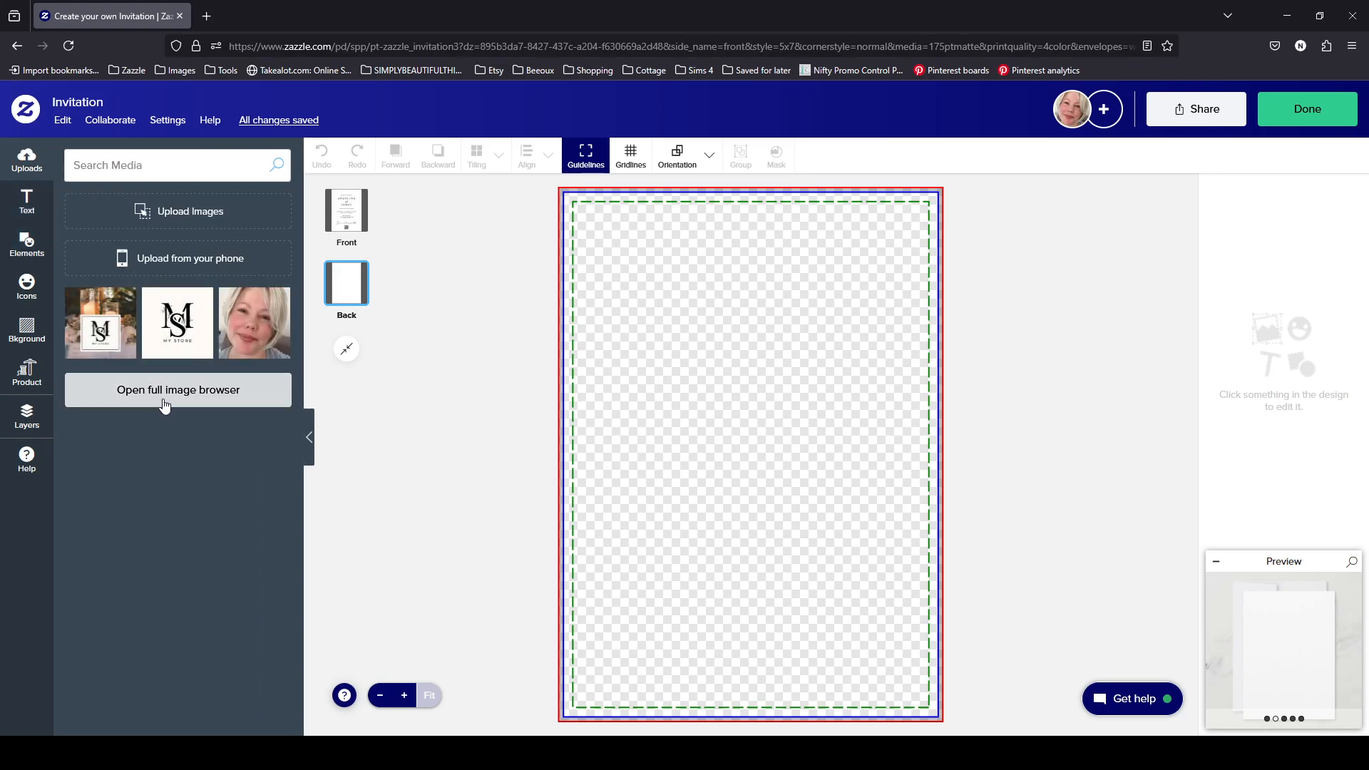
left_click(165, 404)
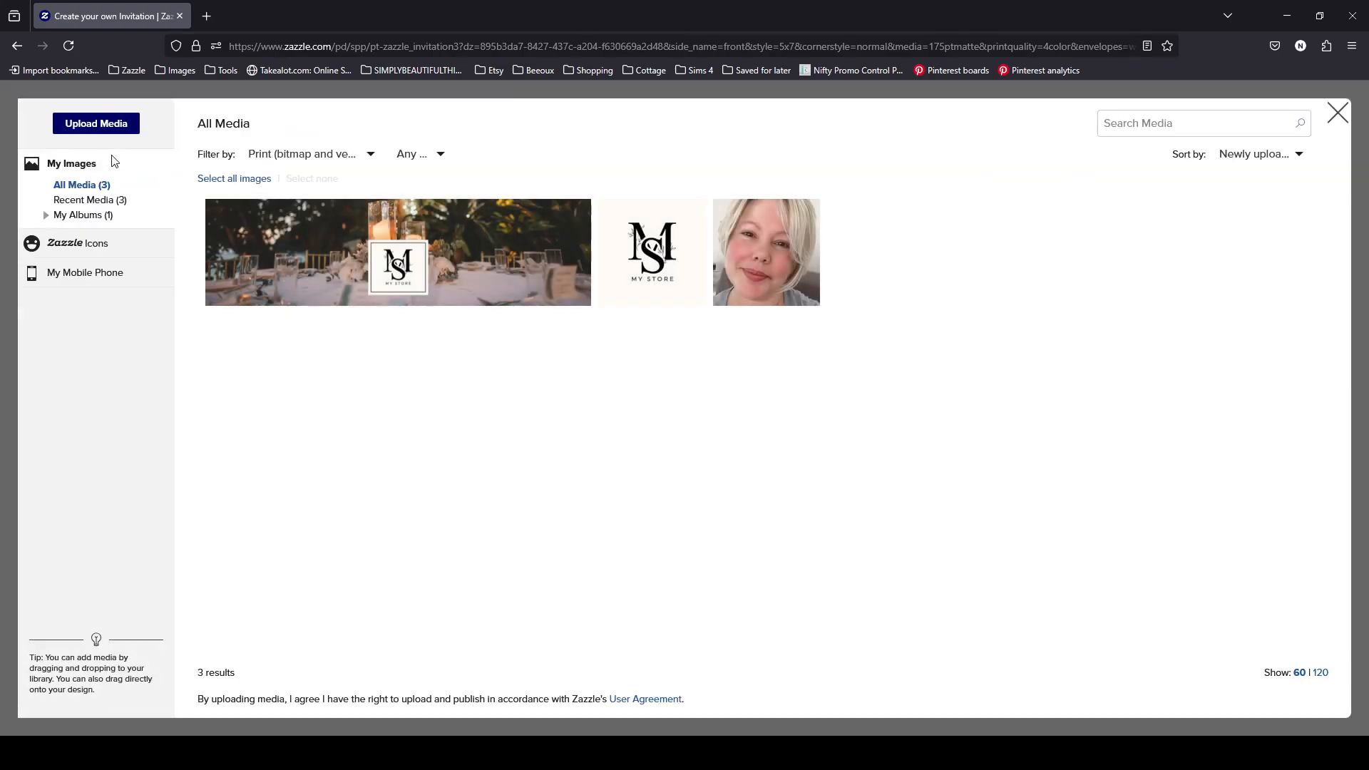
left_click(106, 216)
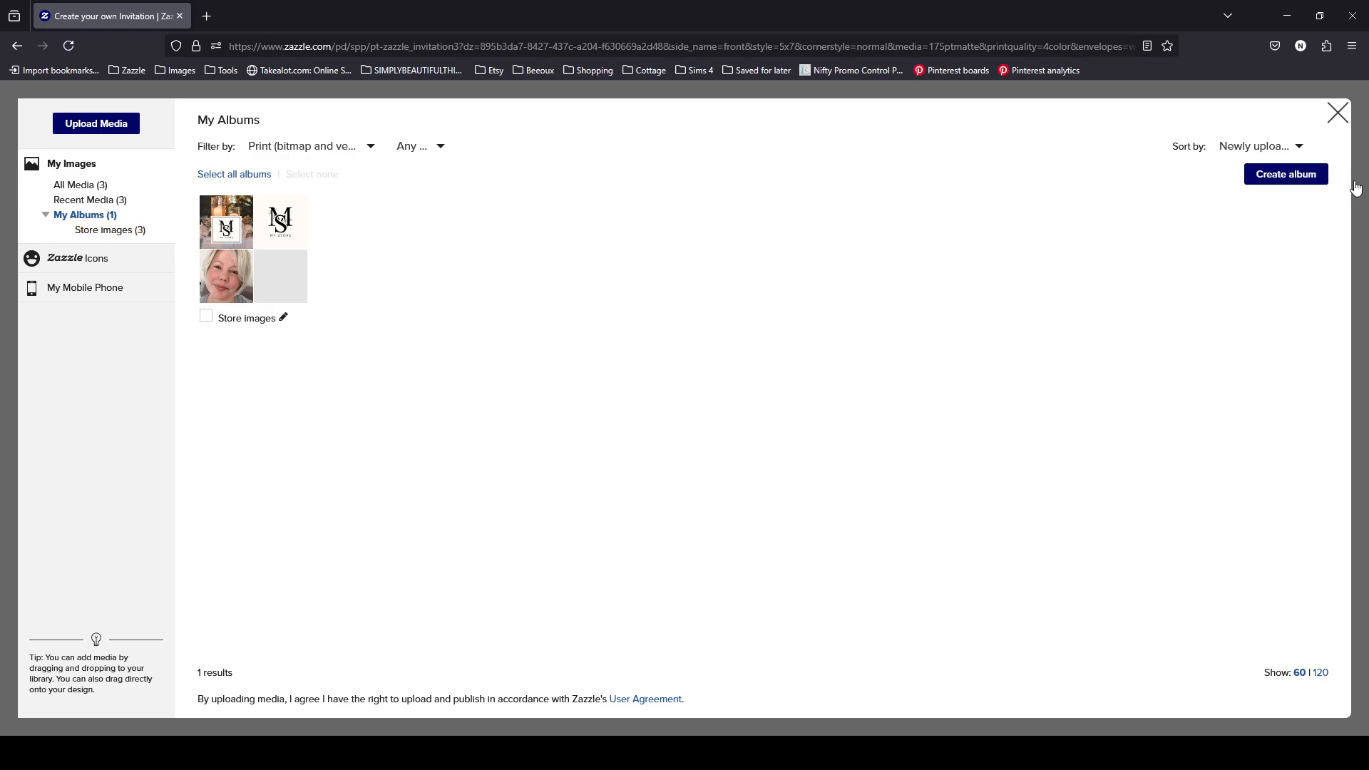
left_click(1337, 114)
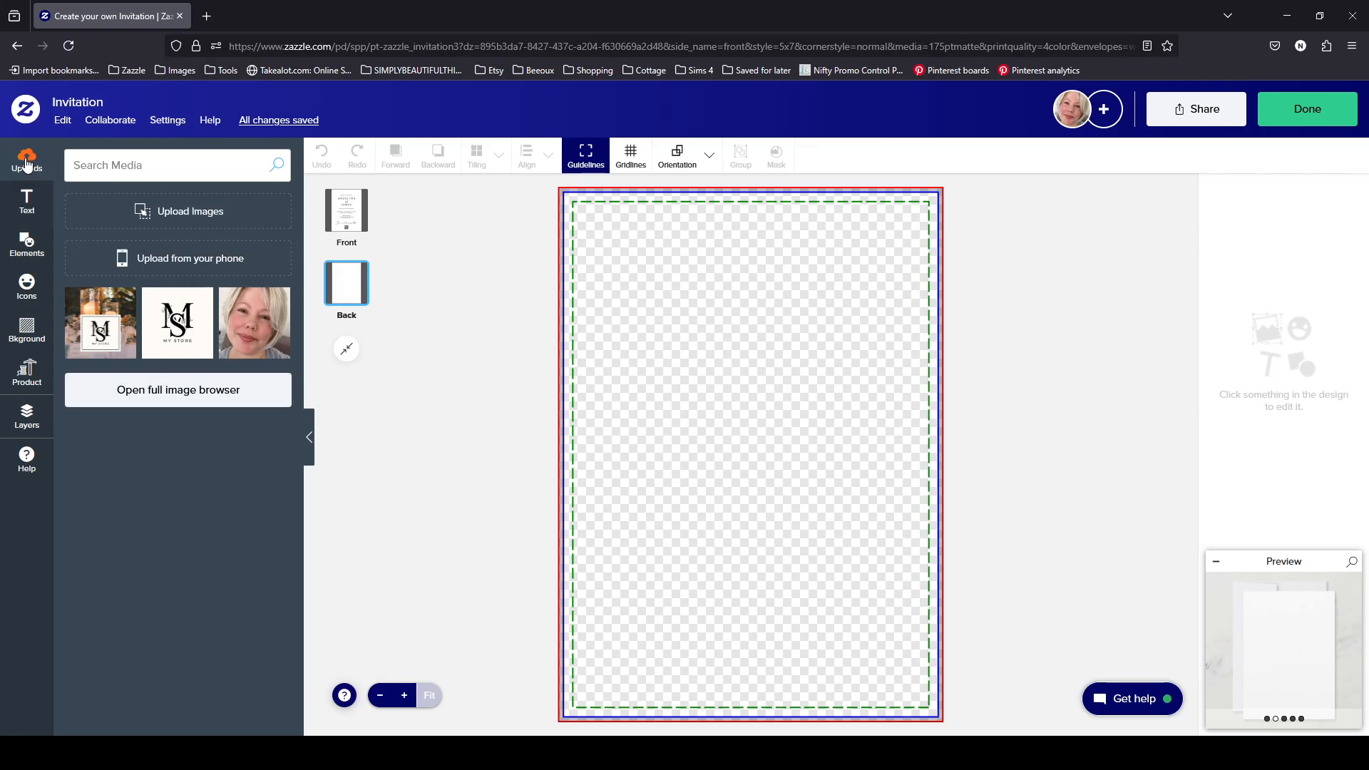
- Create a new album named Photos in the full image browser
left_click(187, 398)
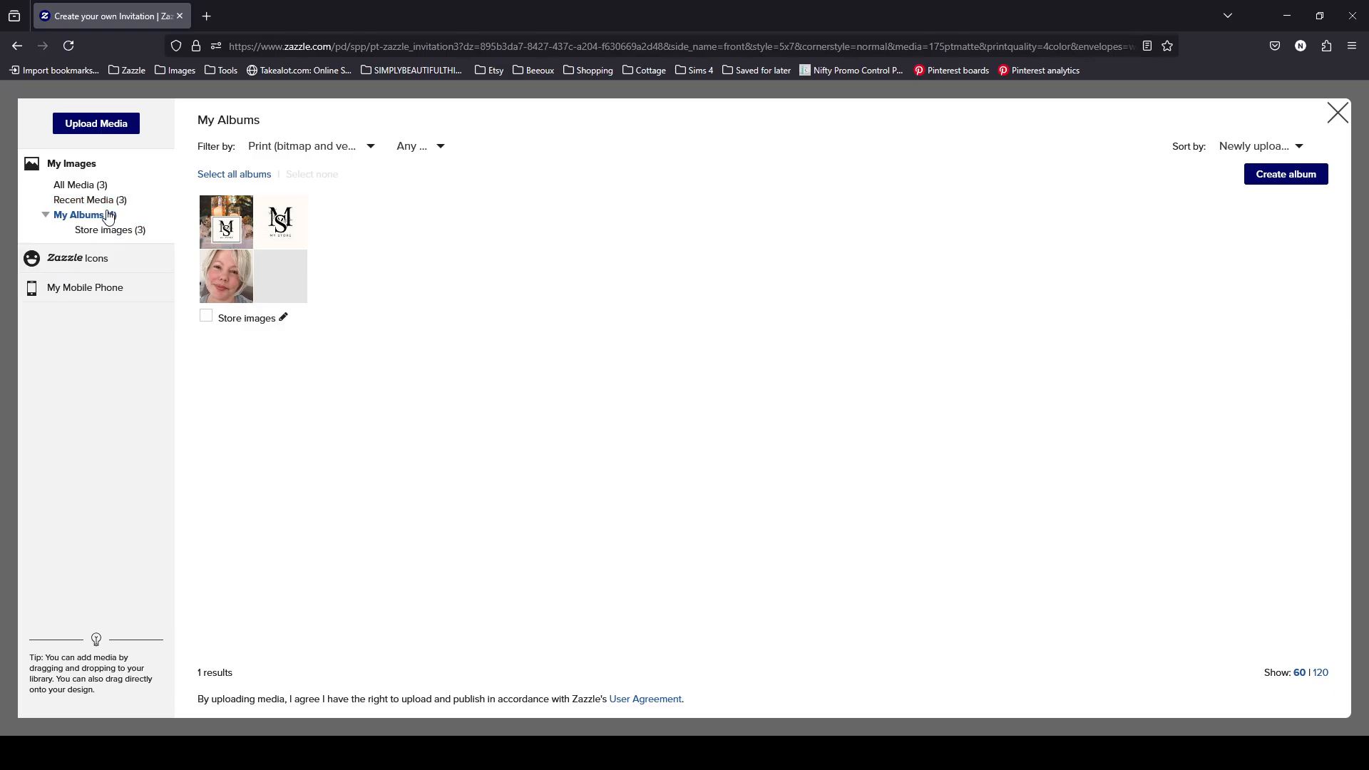
left_click(1311, 175)
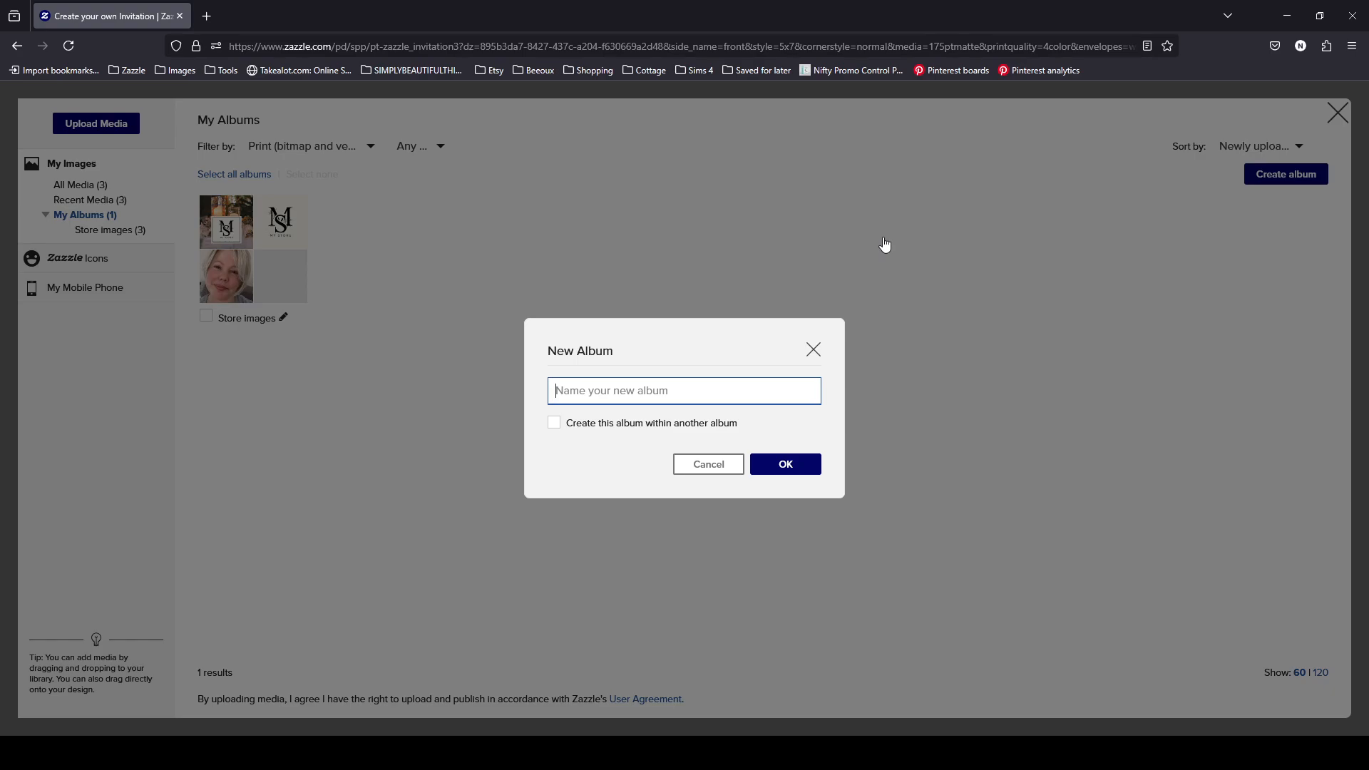
type("Photos")
left_click(808, 462)
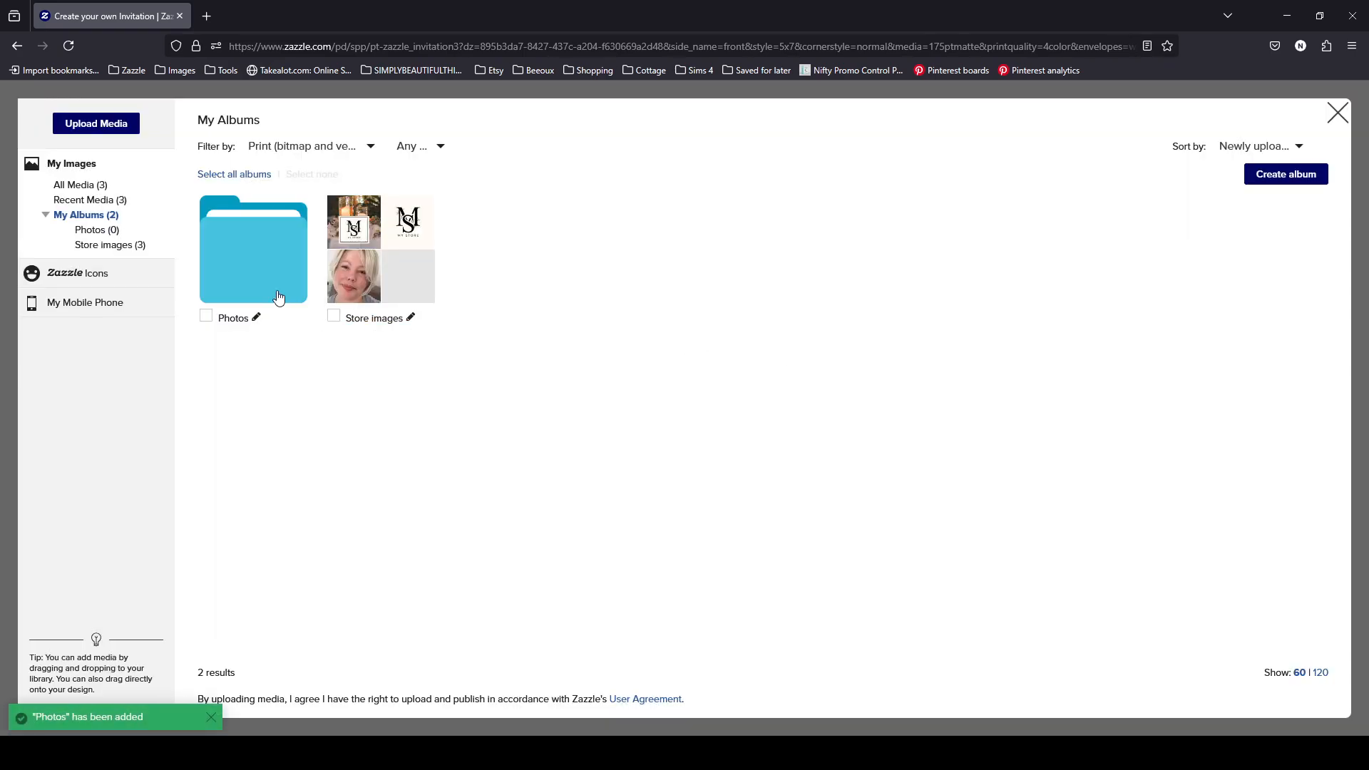
- Create a Couples album inside the Photos album and open it
left_click(233, 287)
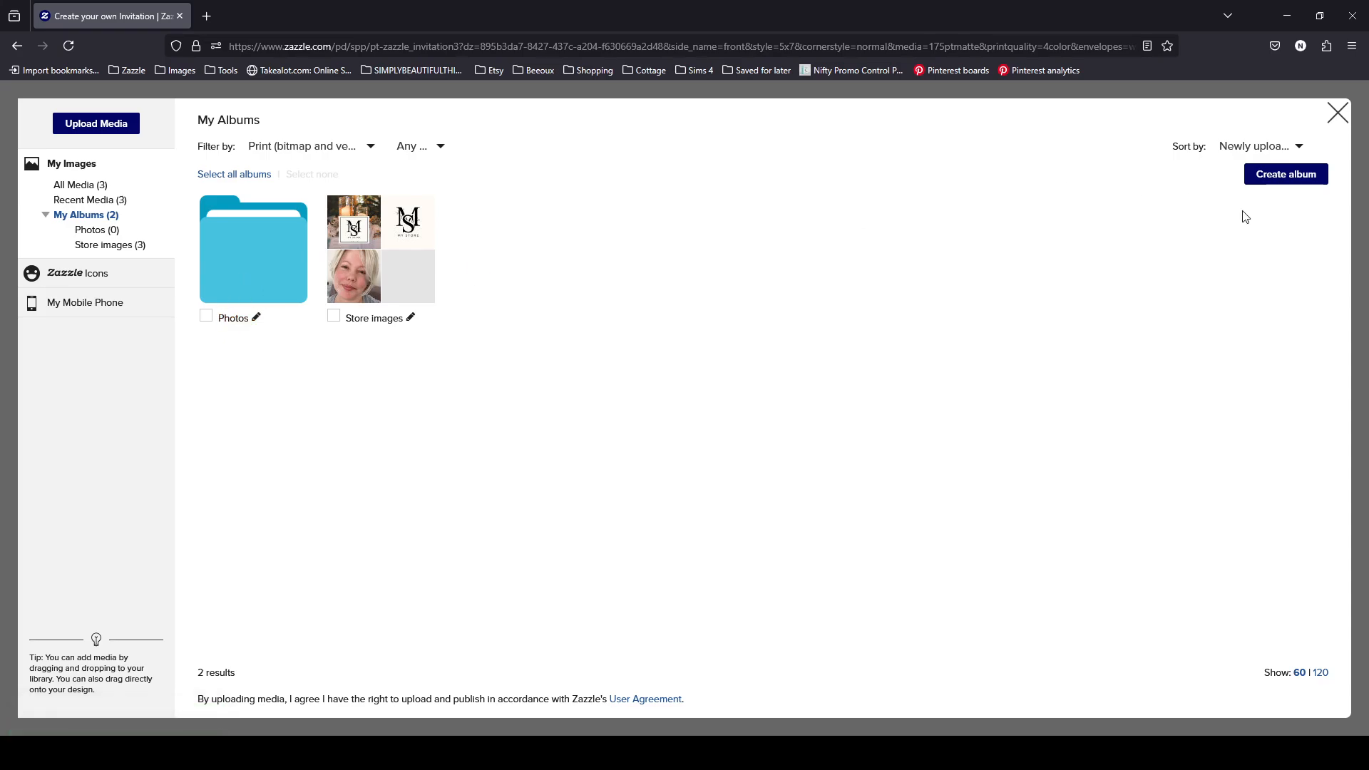
left_click(1286, 187)
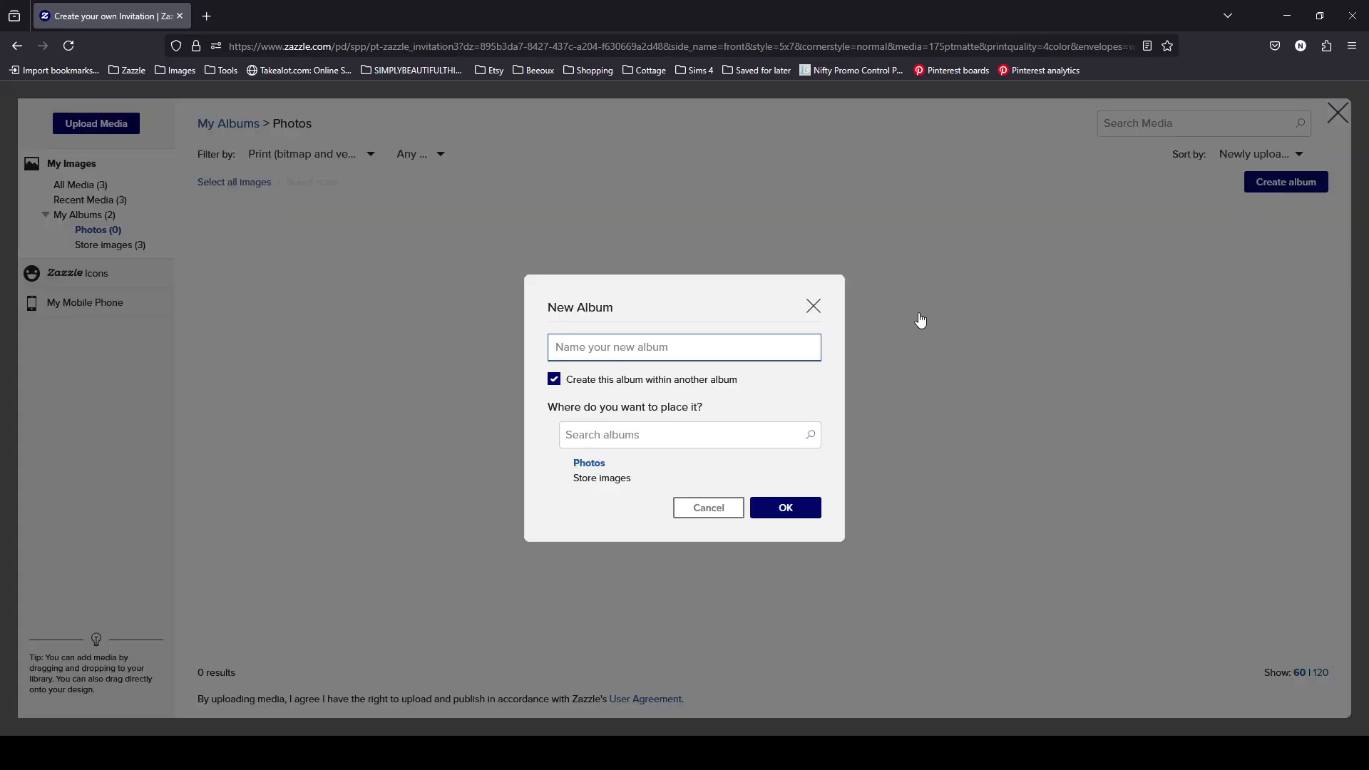
type("Couples")
left_click(793, 518)
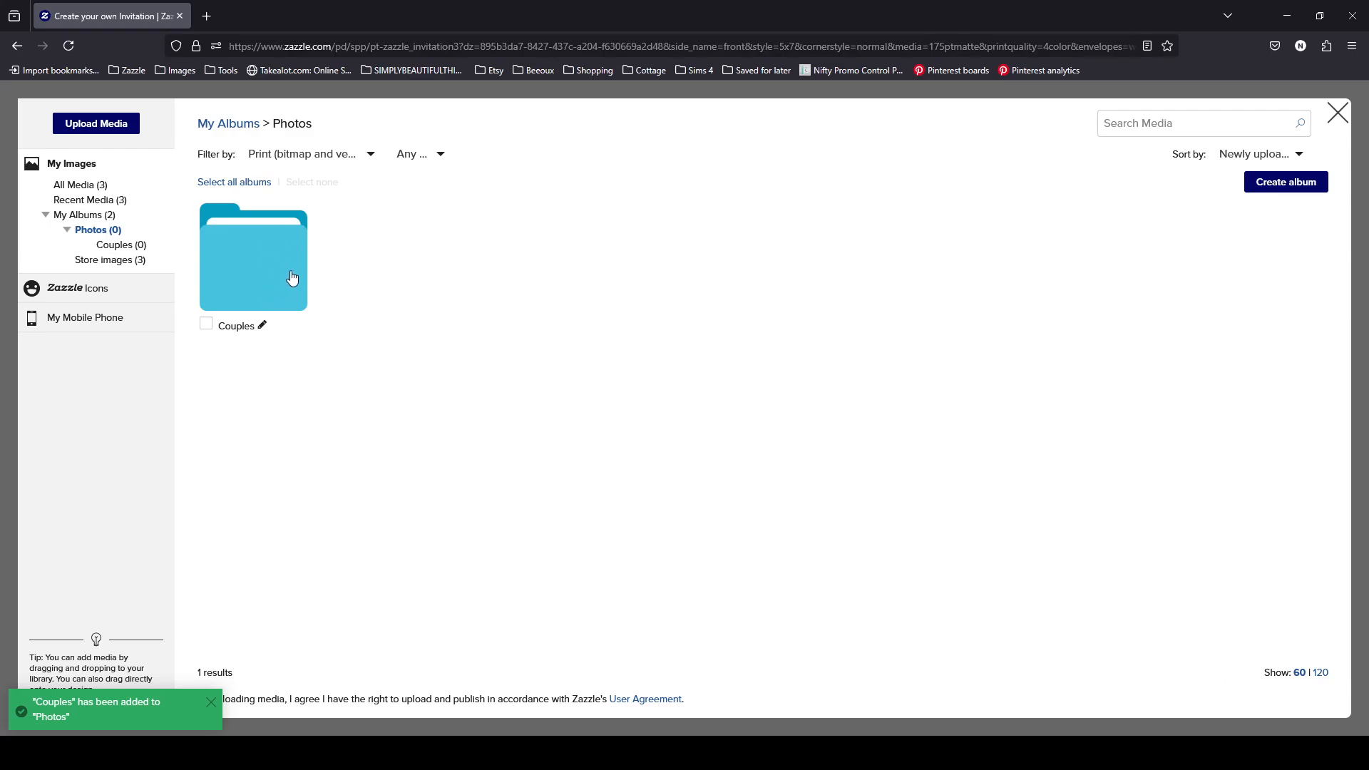
left_click(293, 278)
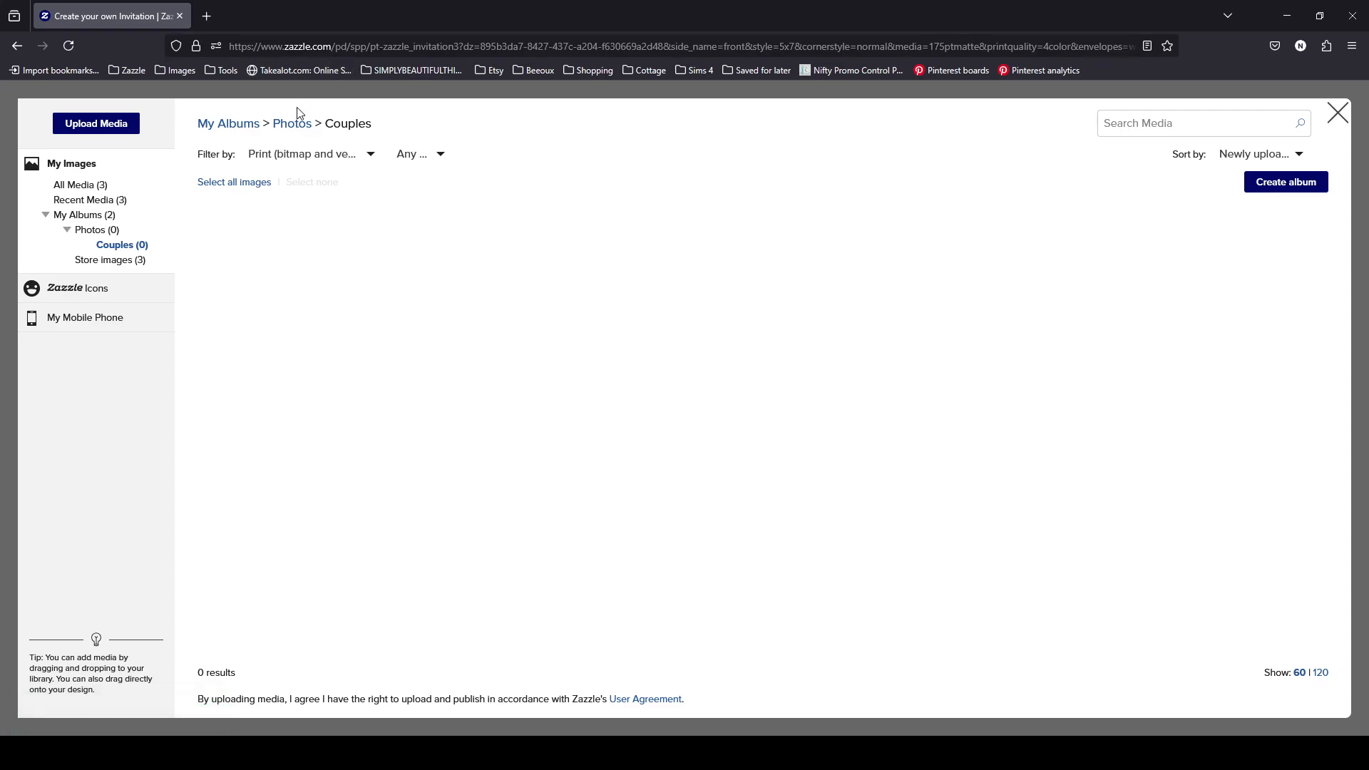
left_click(209, 16)
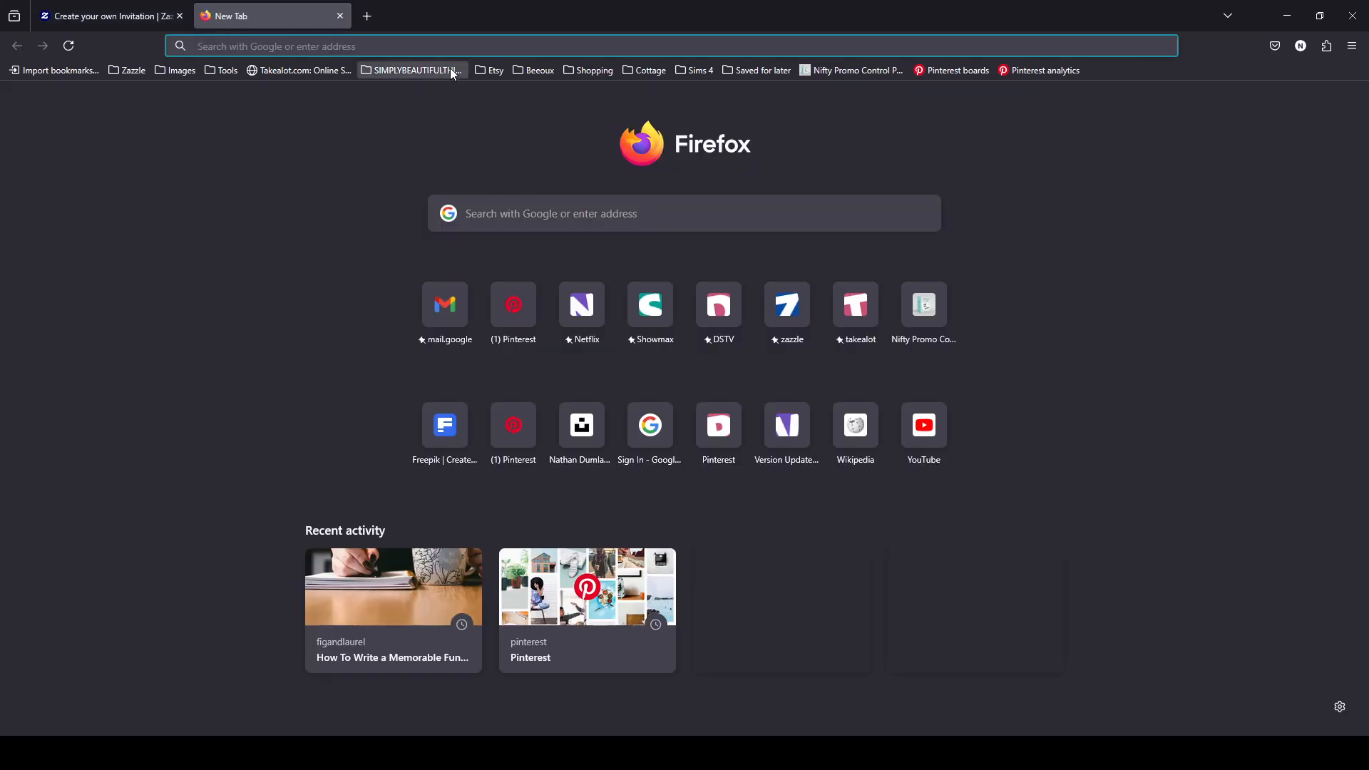
type("www.un")
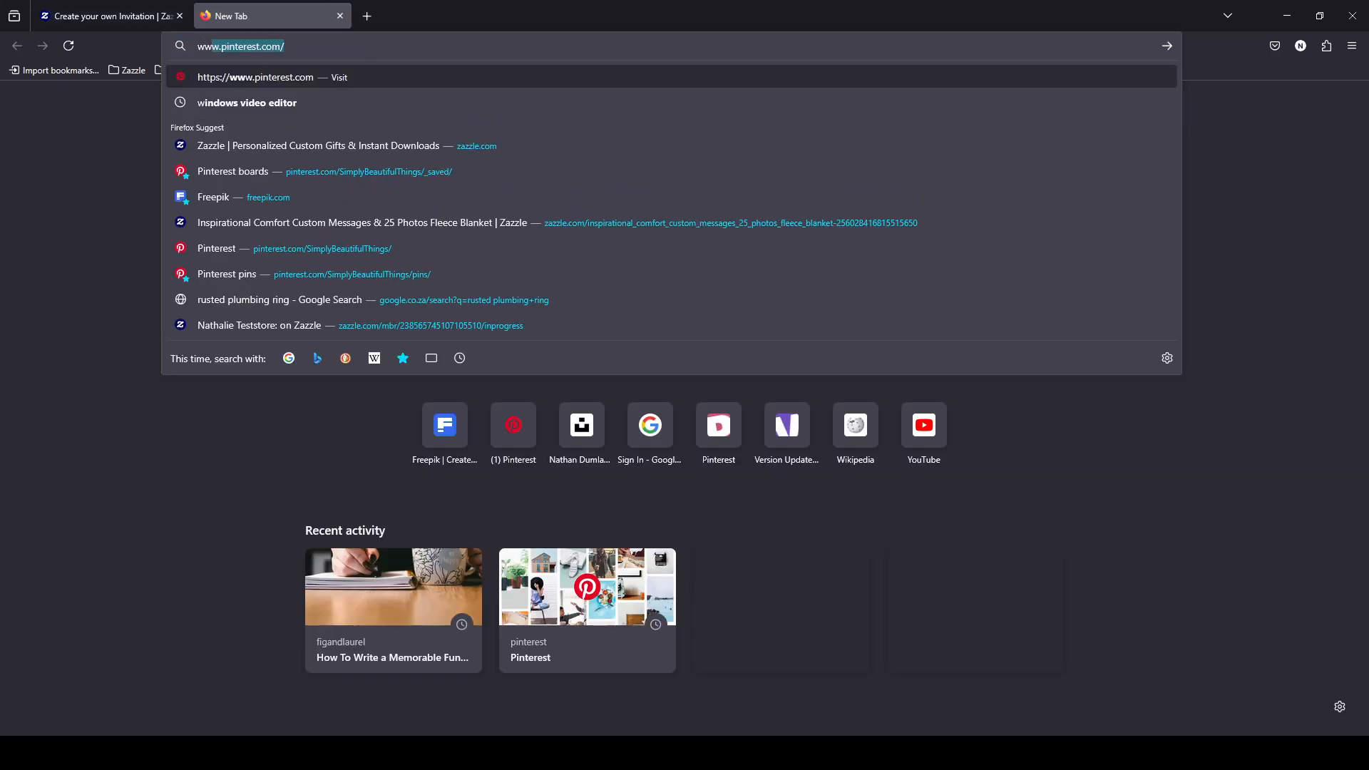
type("spla")
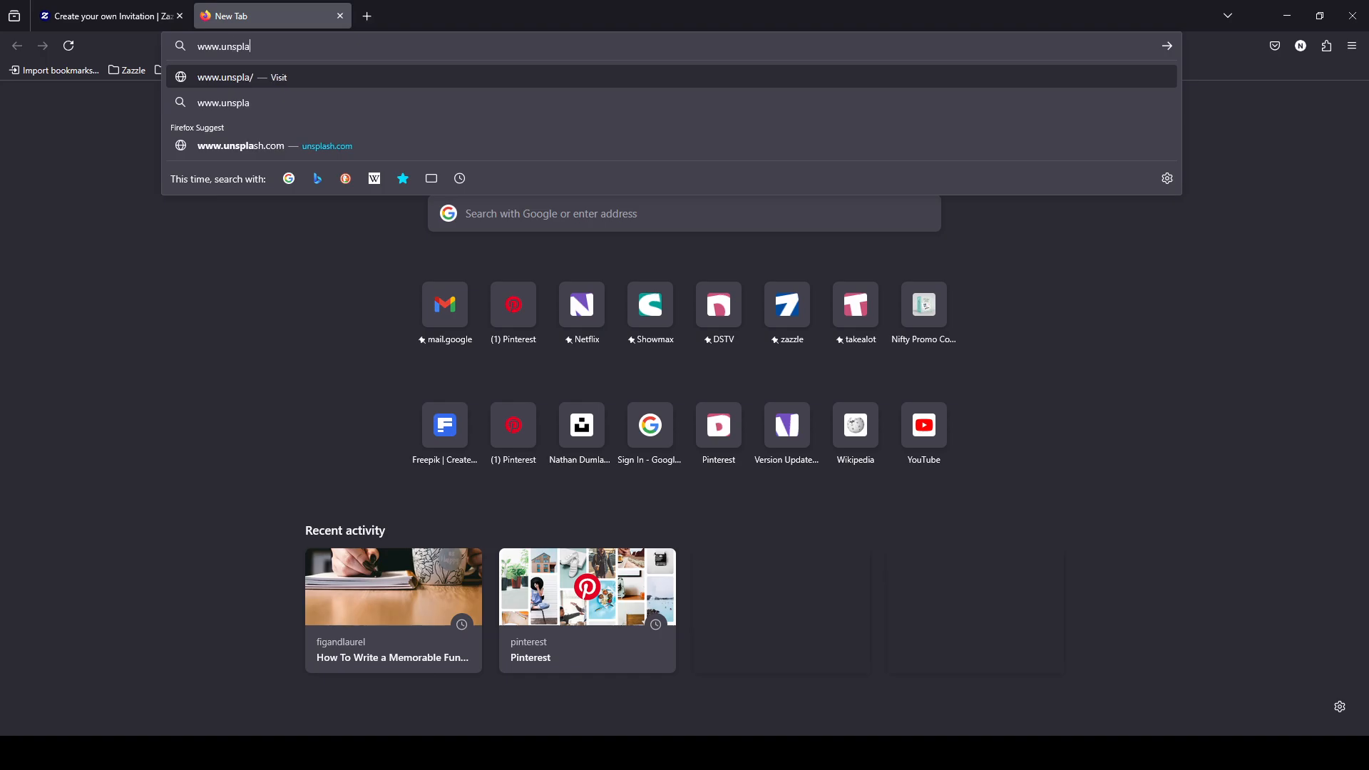
type("sh.com")
key("Return")
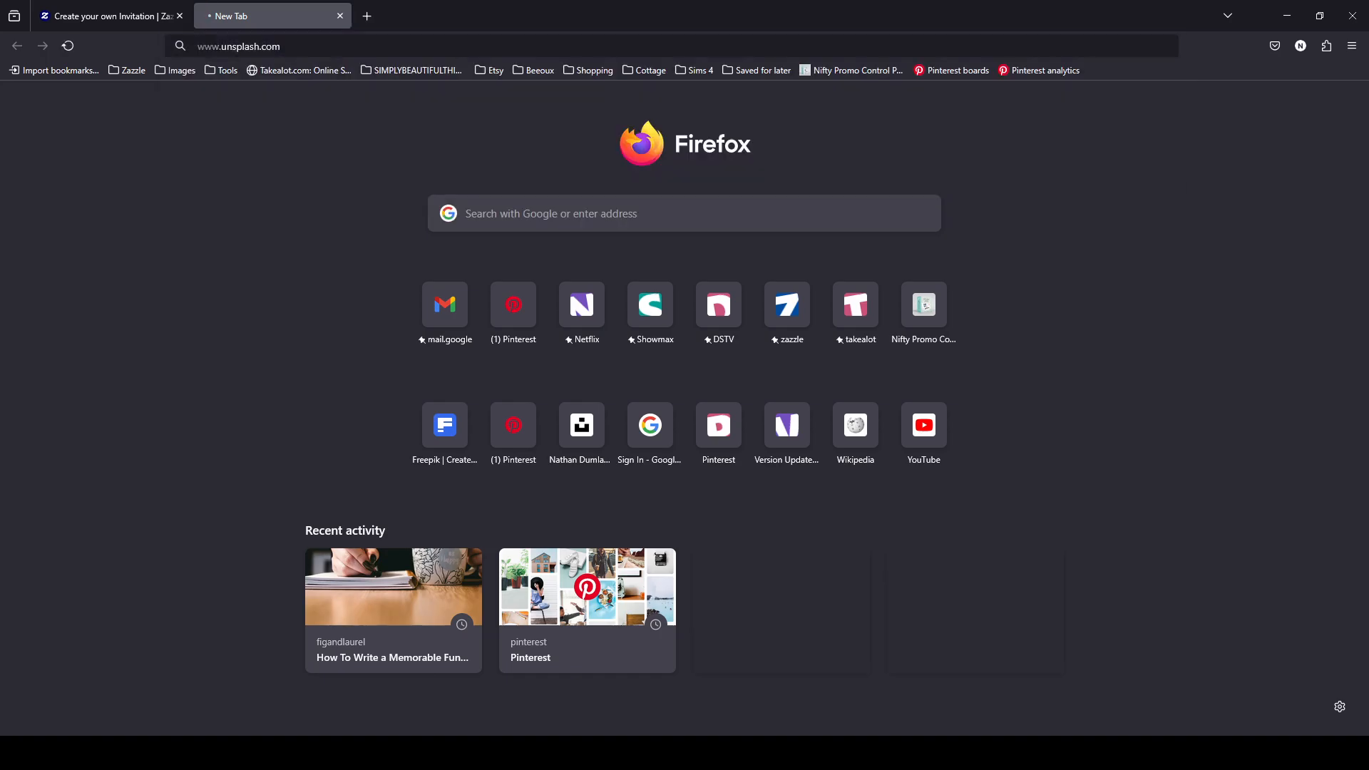
- Search Unsplash for "couple at beach" photos and limit the results to the Free license
scroll(385, 217, "down", 2)
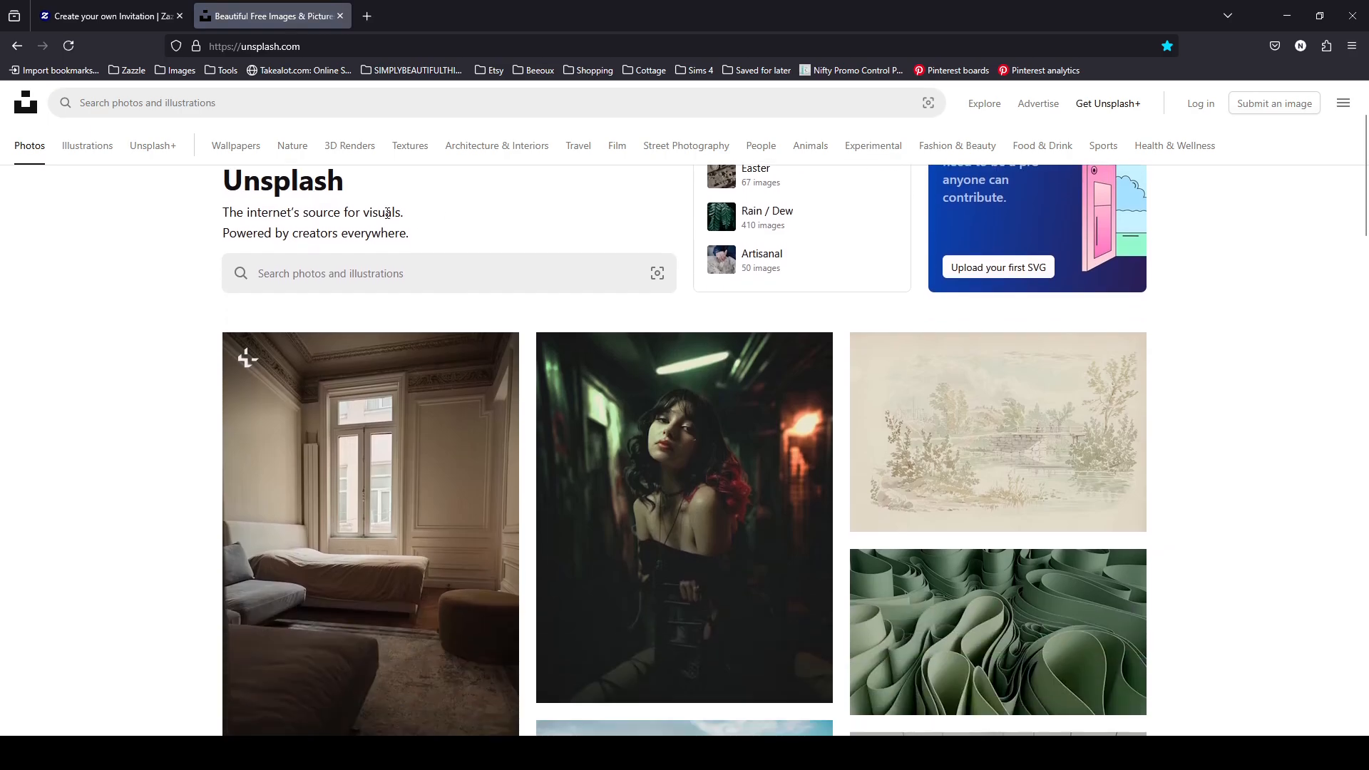
left_click(196, 100)
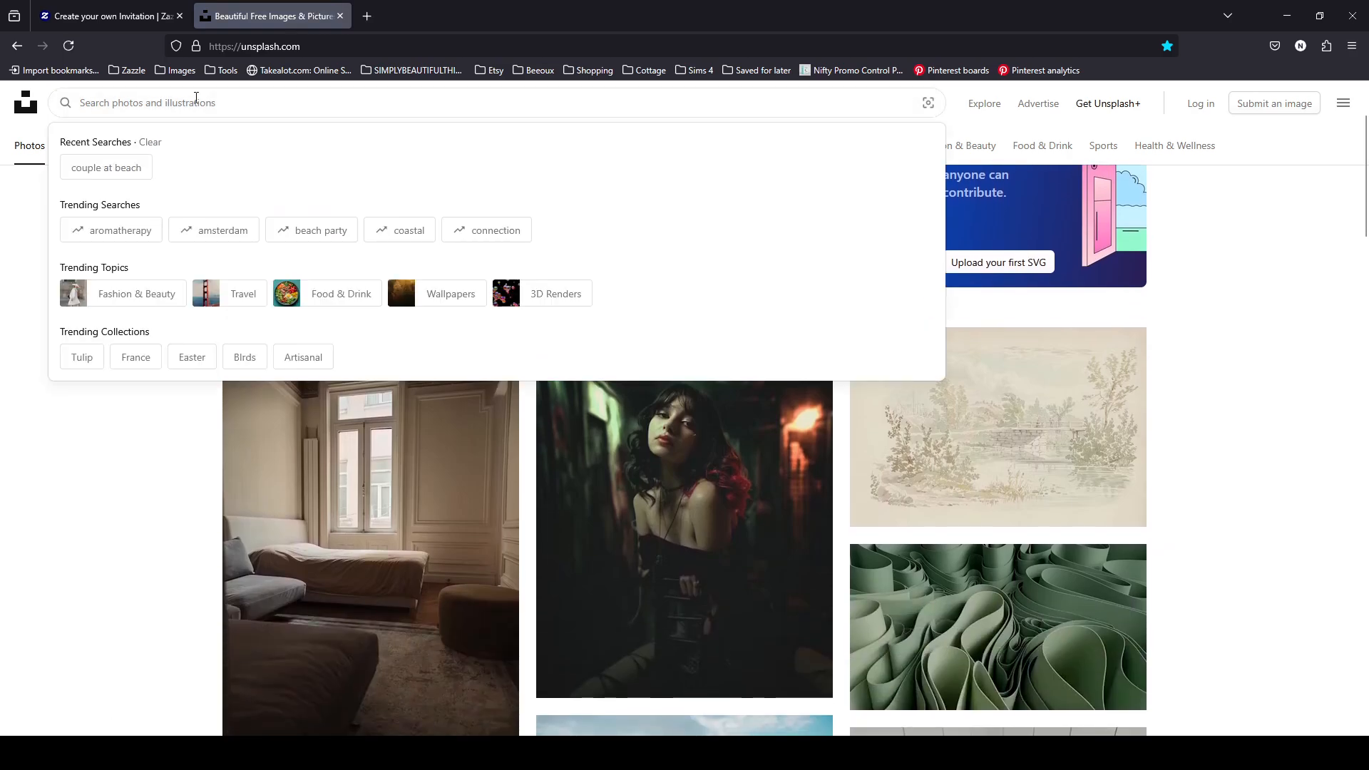
type("couple bea")
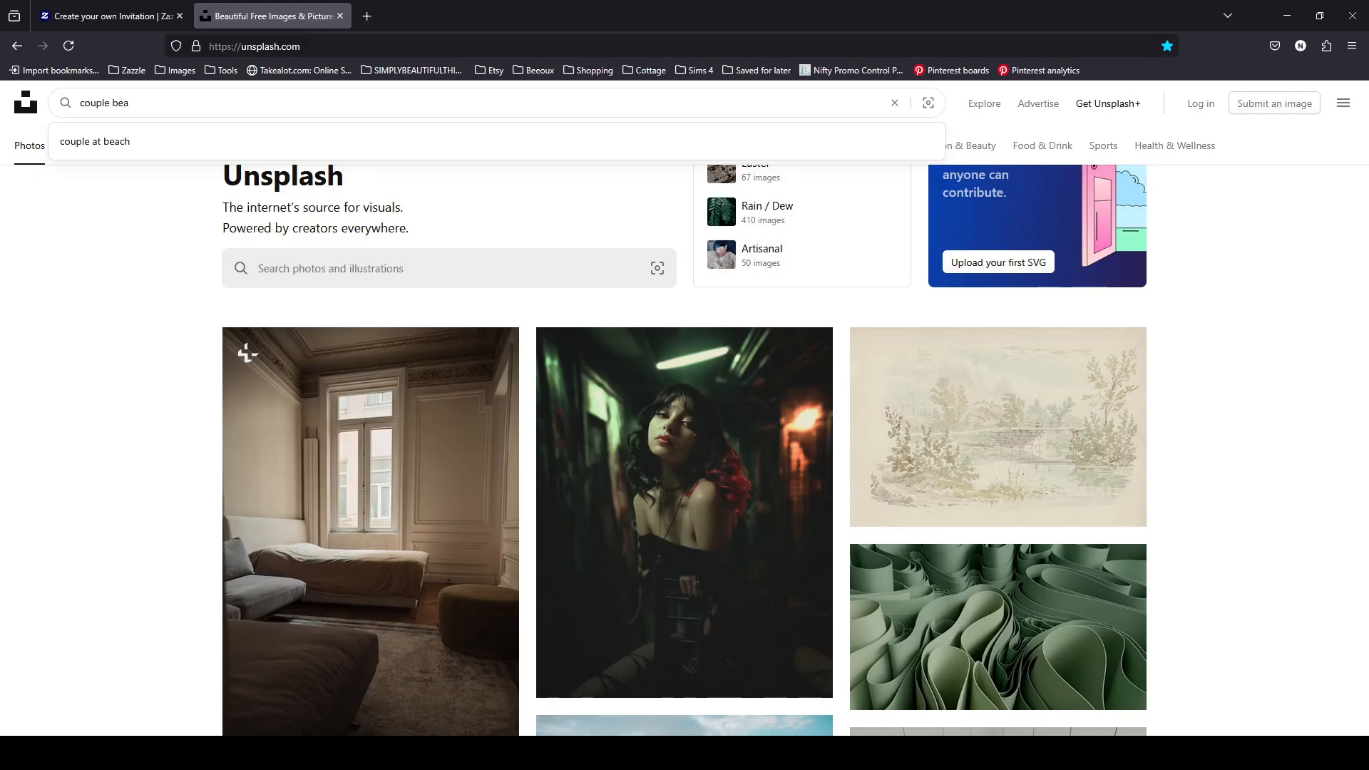
key("BackSpace")
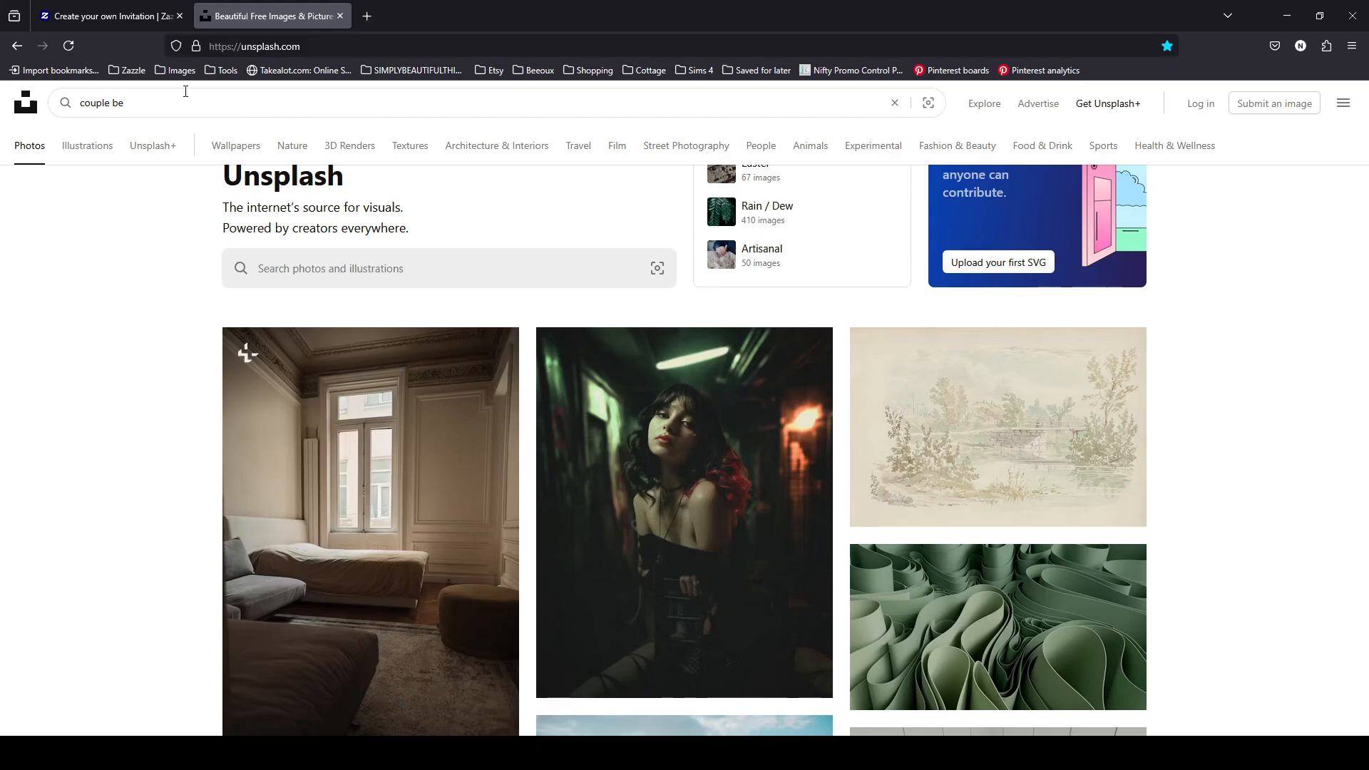
key("BackSpace")
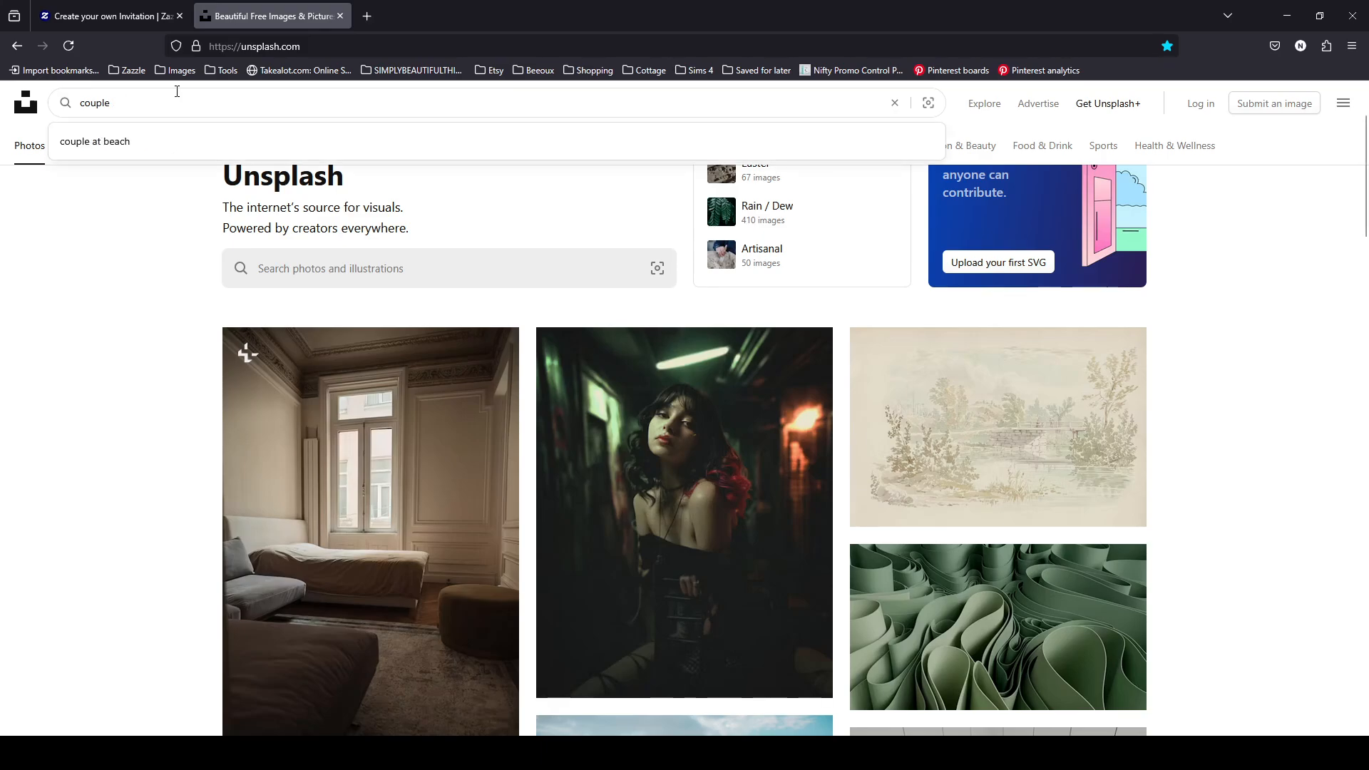
left_click(118, 141)
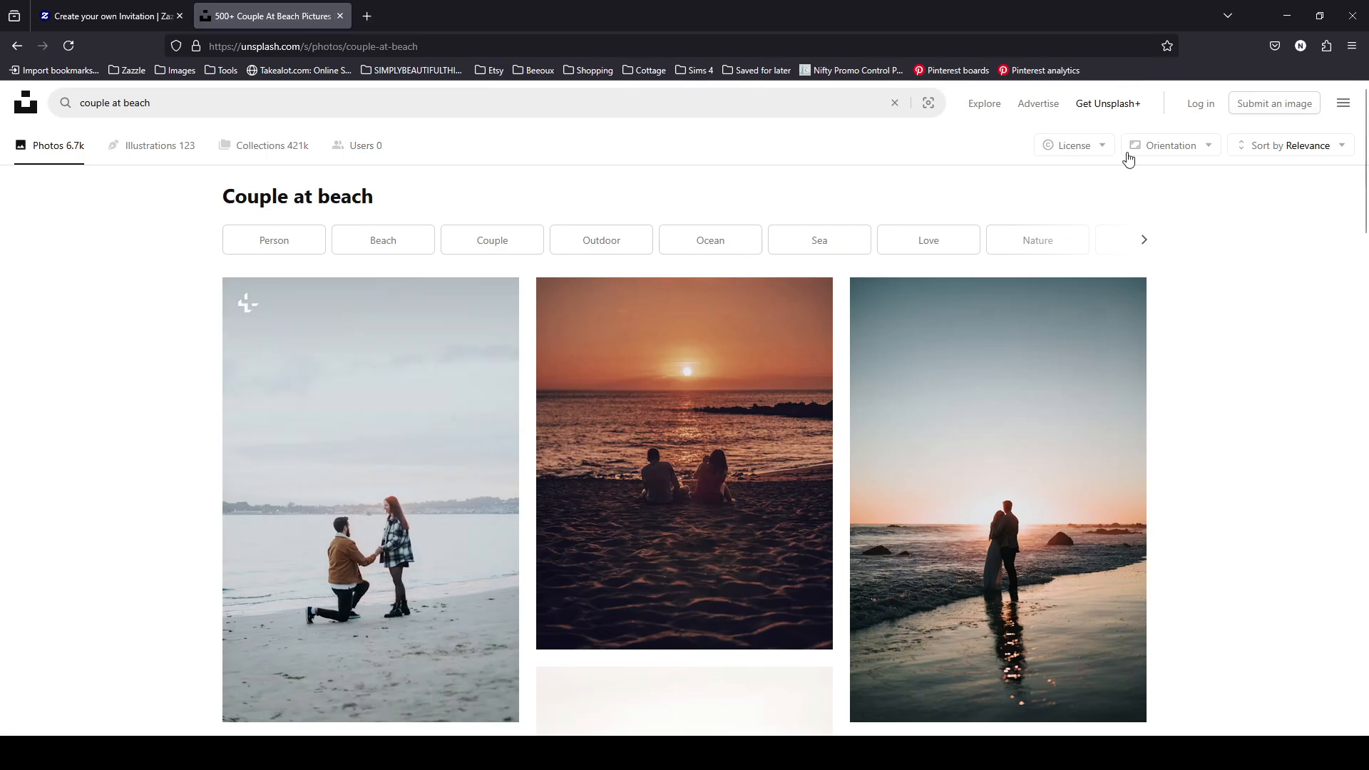
left_click(1099, 148)
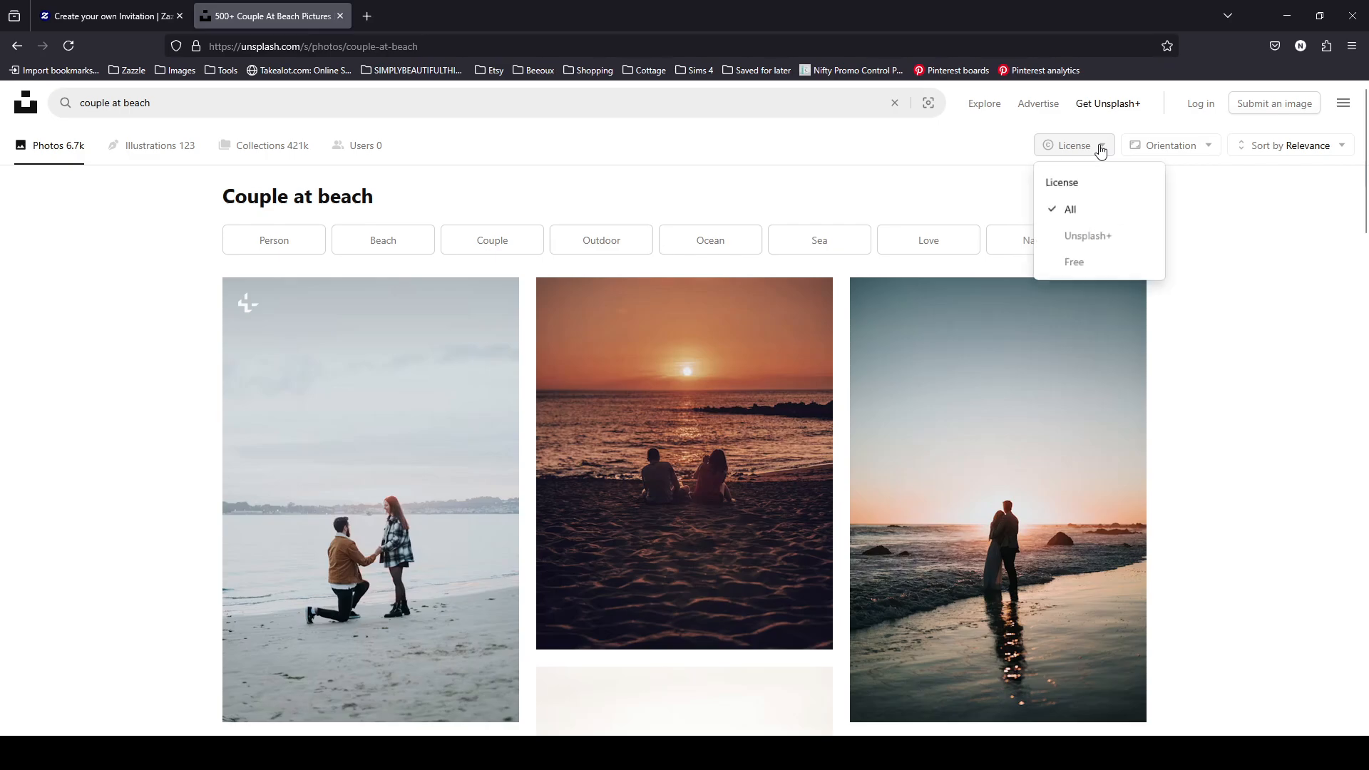
left_click(1079, 261)
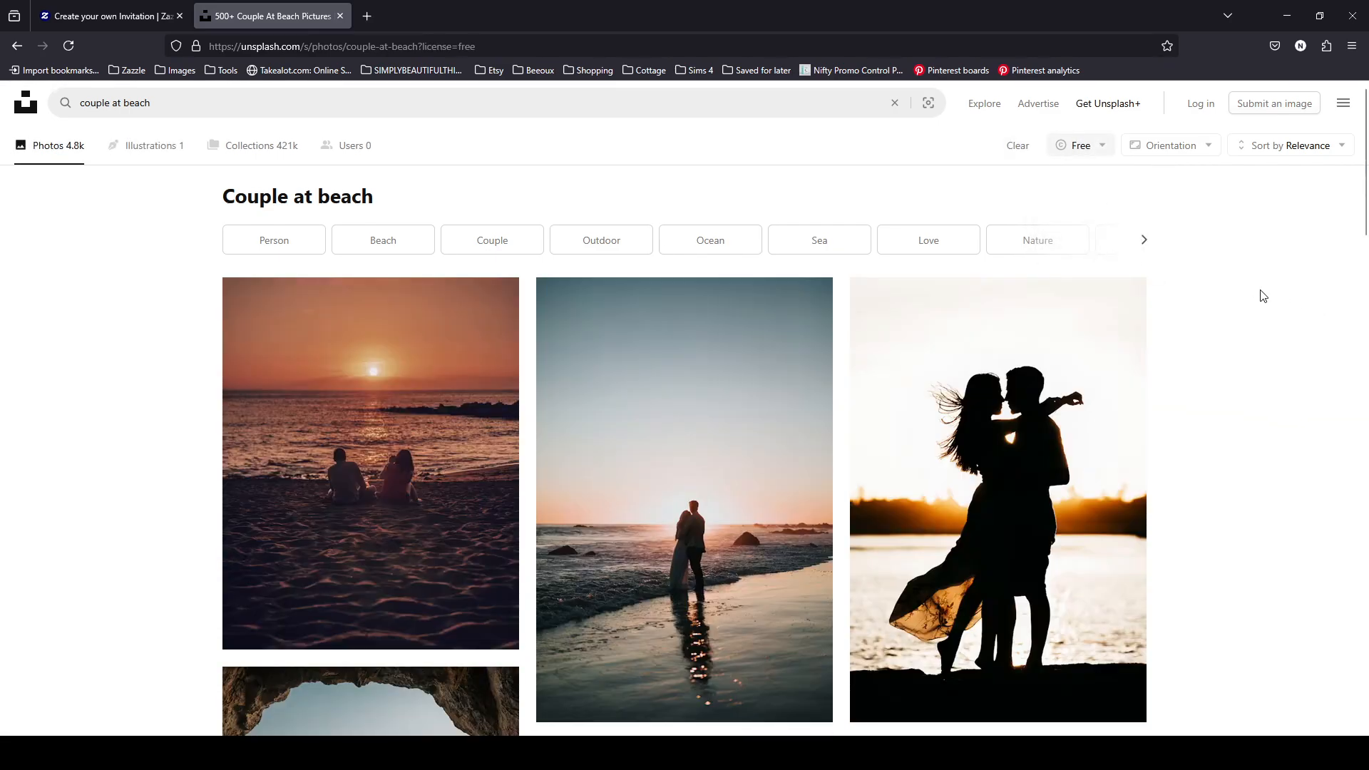
- Browse the free couple-at-beach results, loading more photos, and look for one that suits the back of the invitation
scroll(1262, 296, "down", 6)
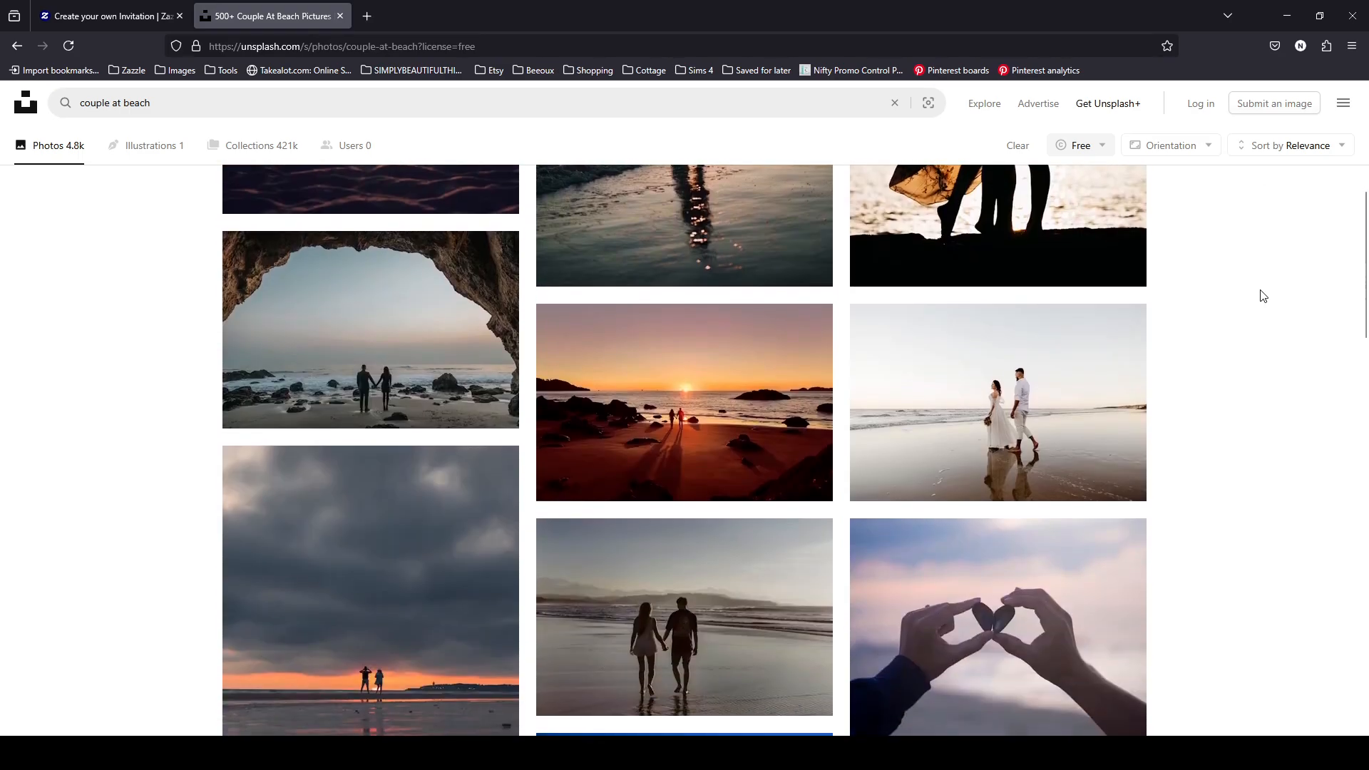
scroll(1263, 296, "down", 10)
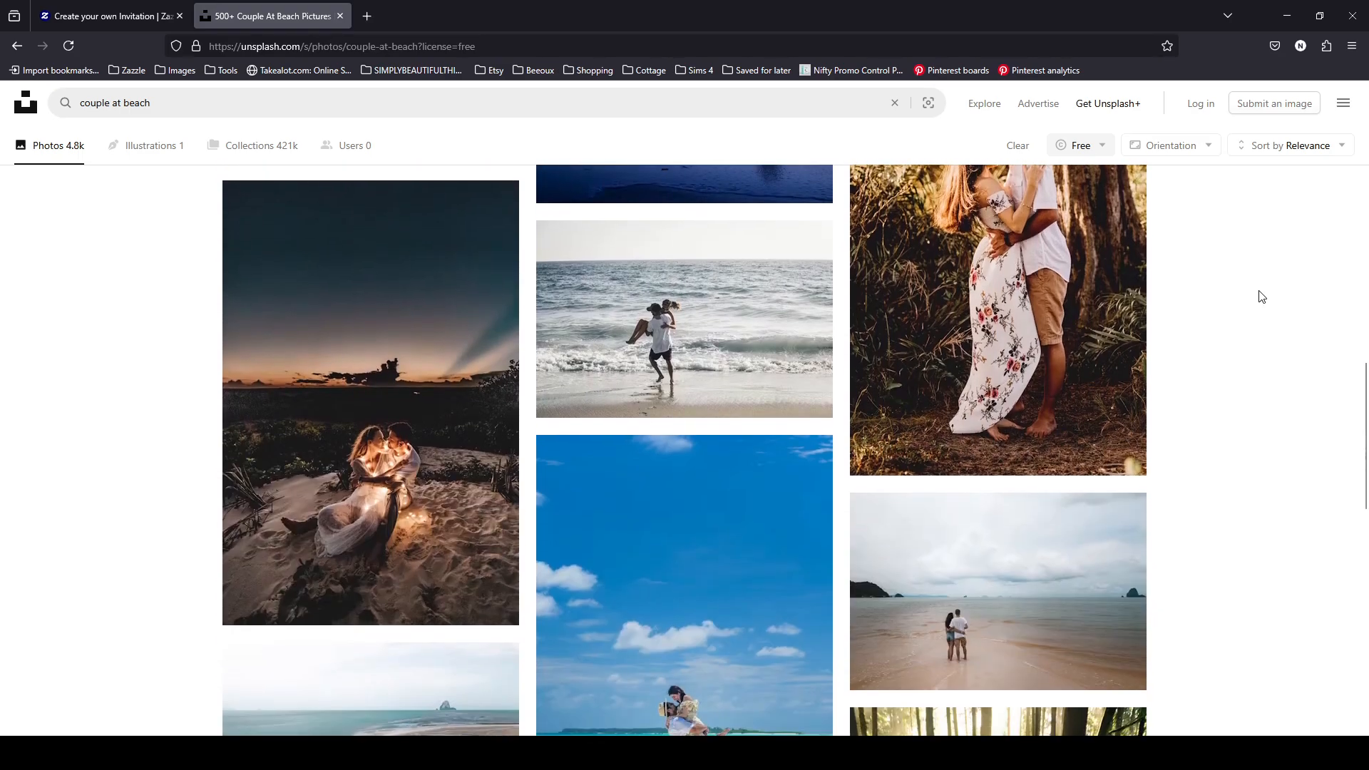
scroll(1260, 296, "down", 10)
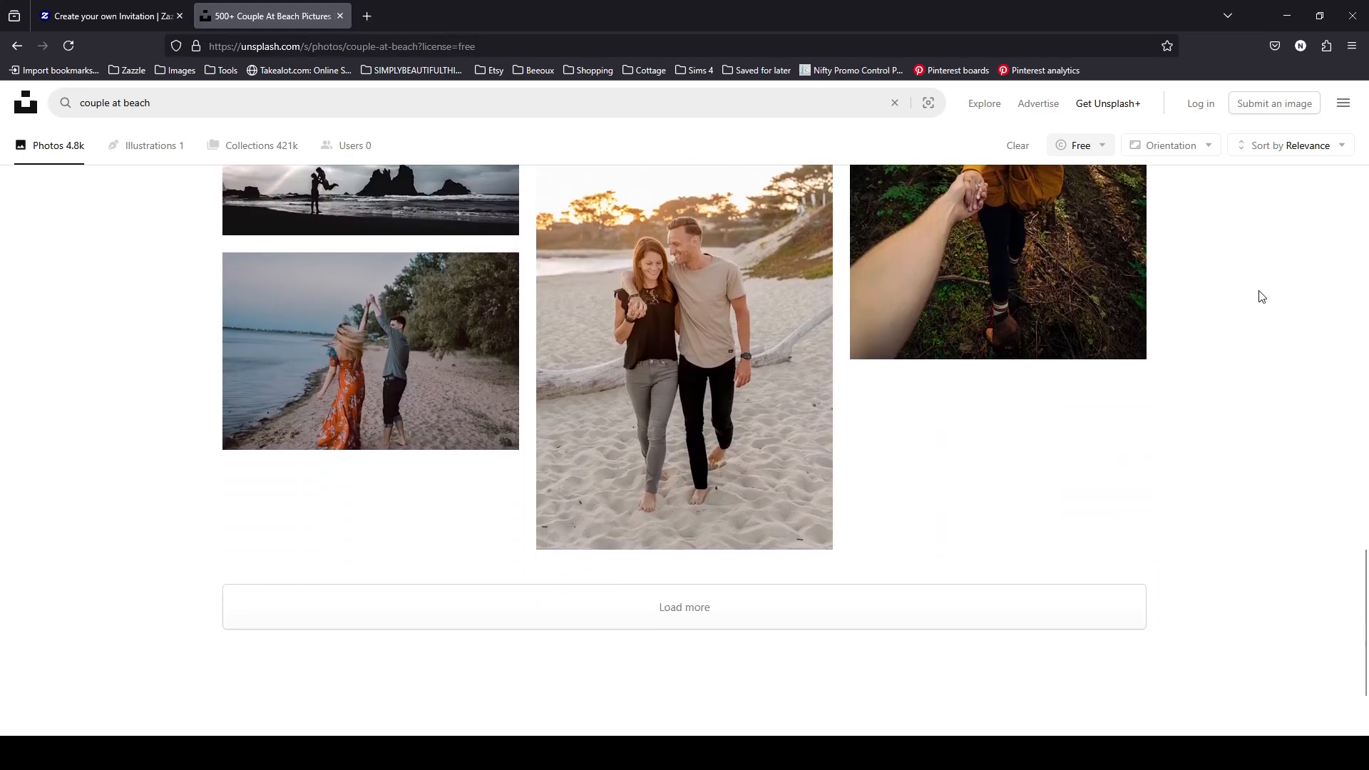
scroll(1261, 296, "down", 2)
left_click(700, 476)
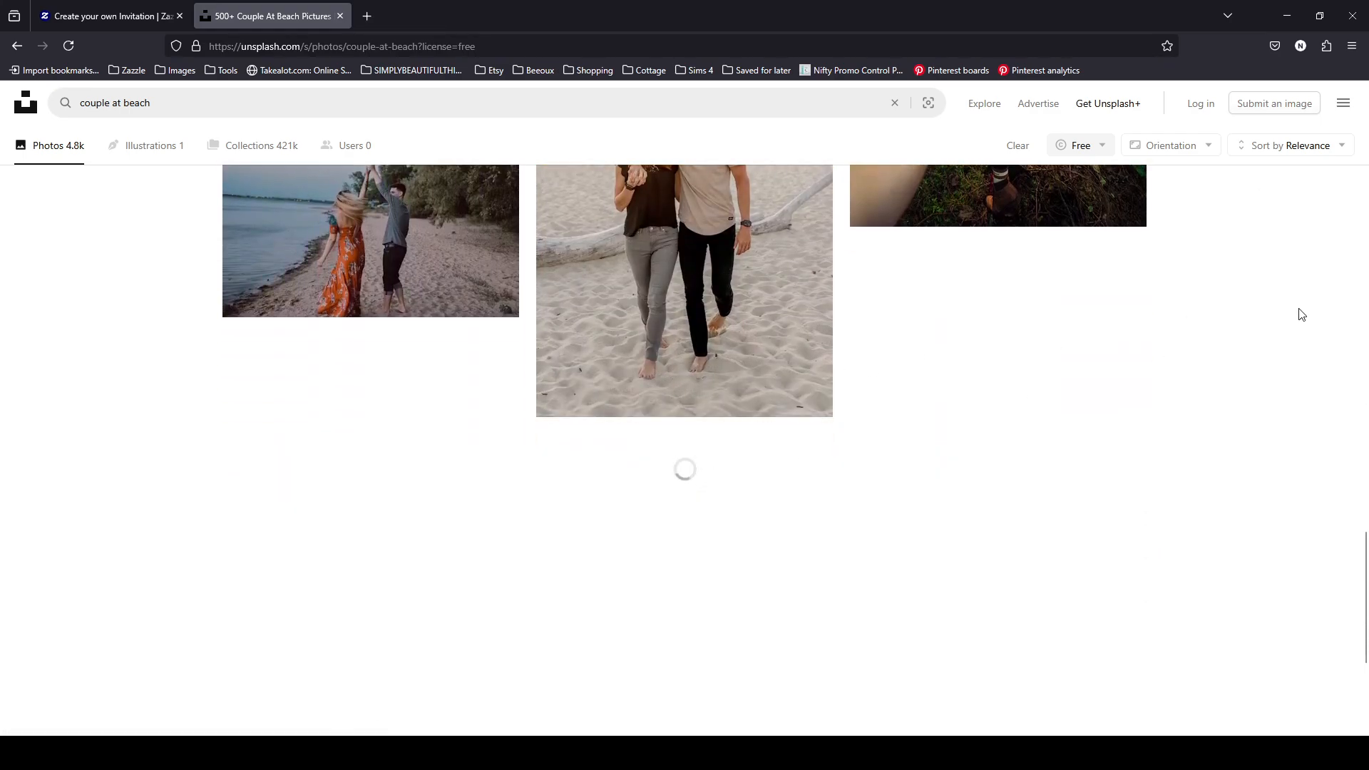
scroll(1247, 314, "down", 4)
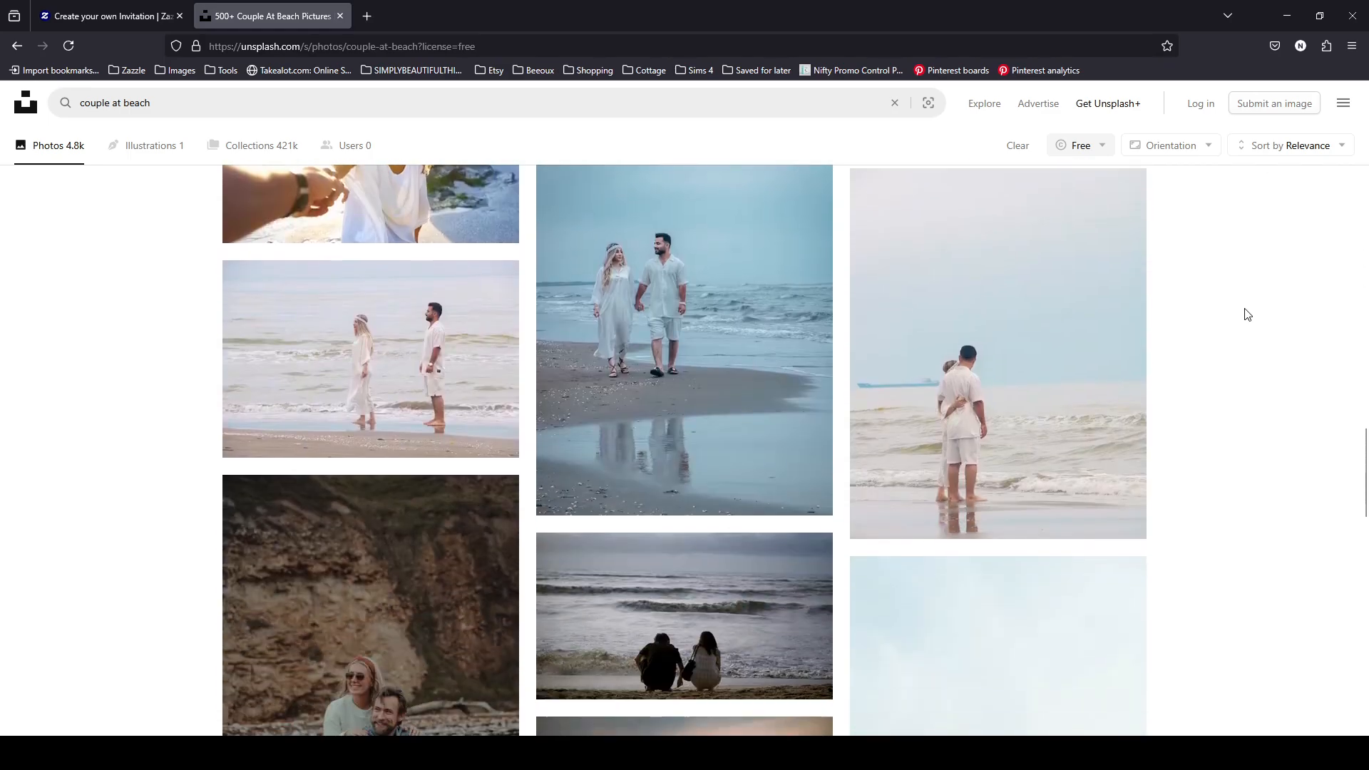
scroll(1247, 314, "down", 7)
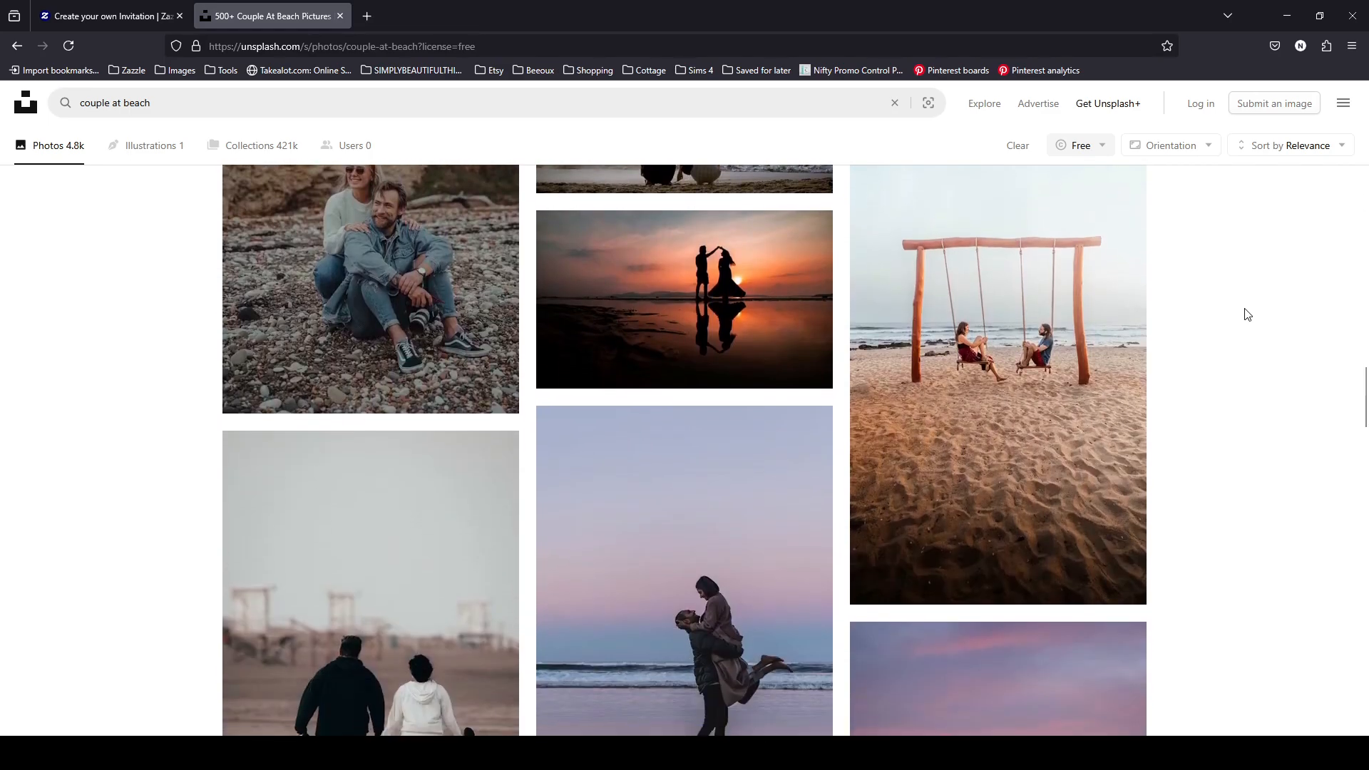
scroll(1246, 314, "down", 4)
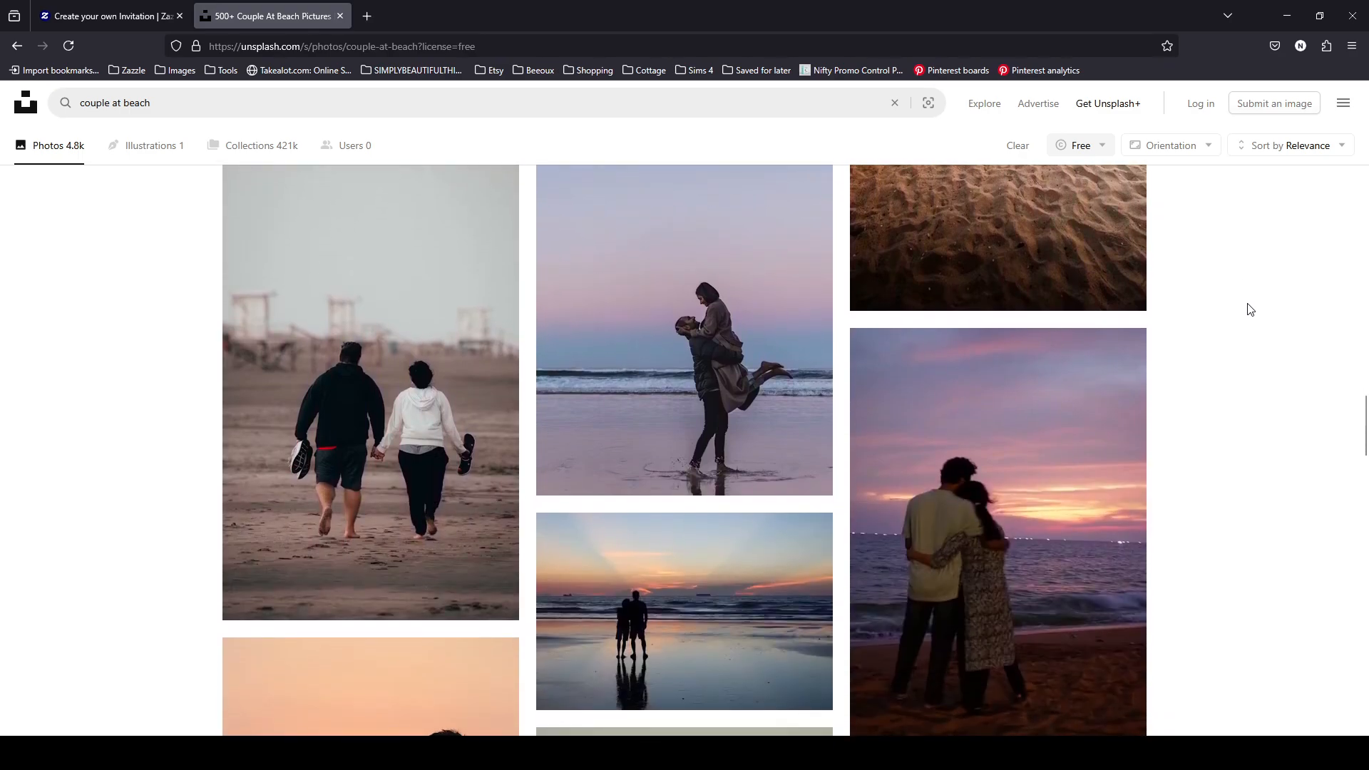
scroll(1247, 307, "down", 2)
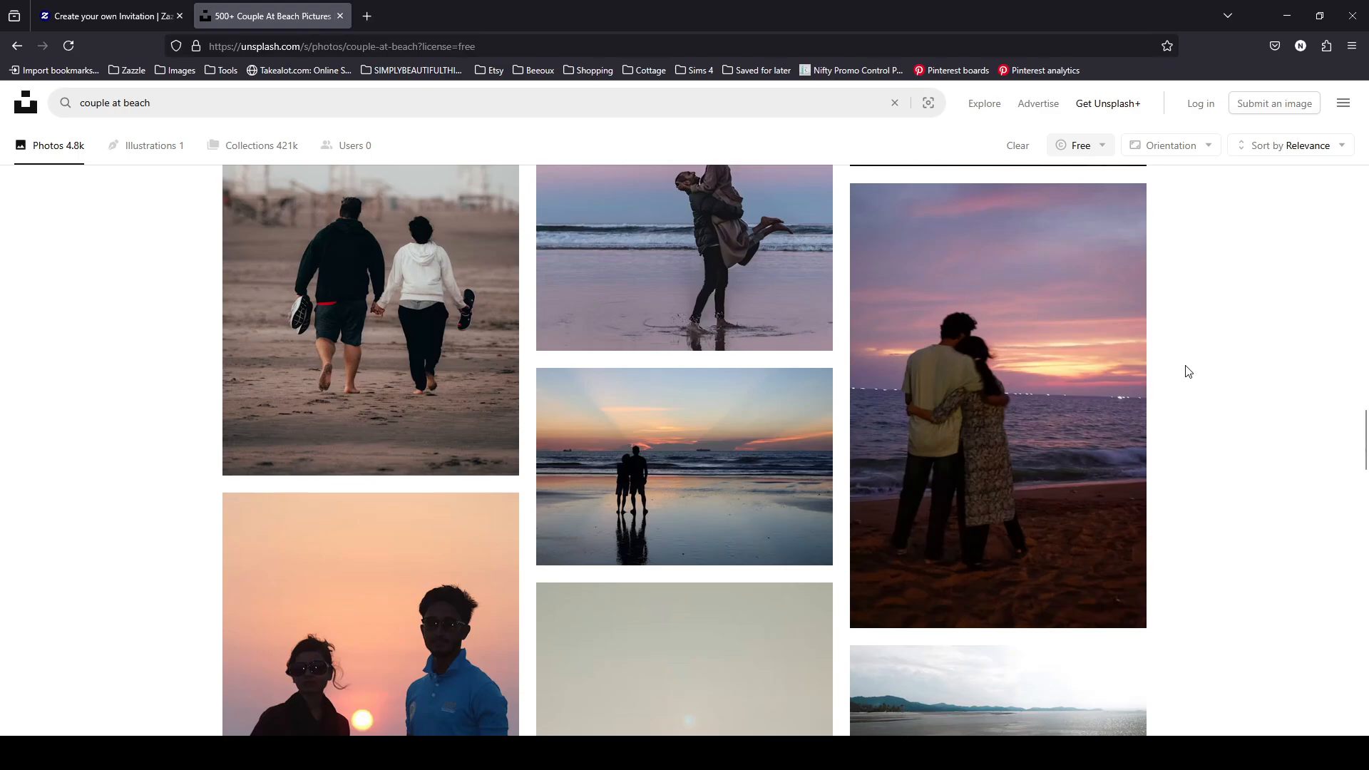
scroll(1188, 372, "down", 5)
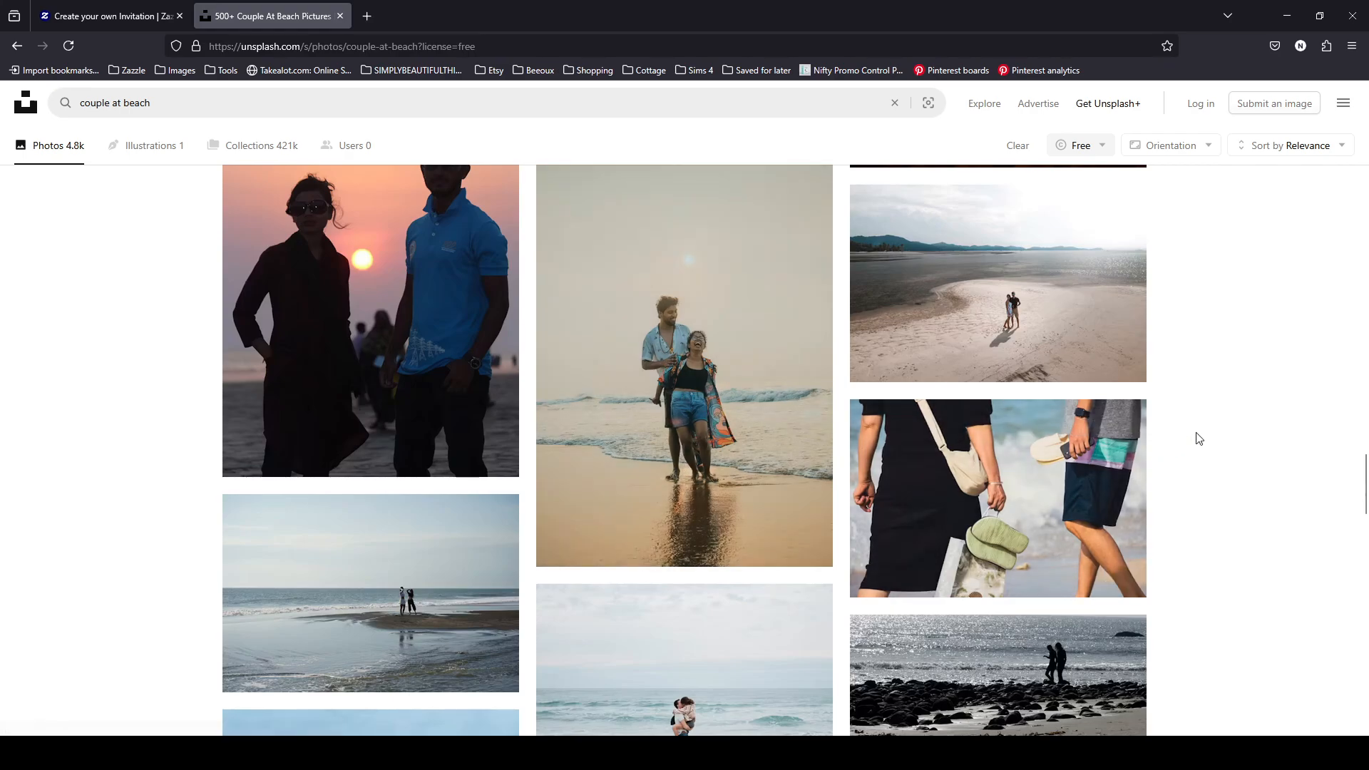
scroll(1275, 426, "down", 5)
scroll(1275, 426, "down", 6)
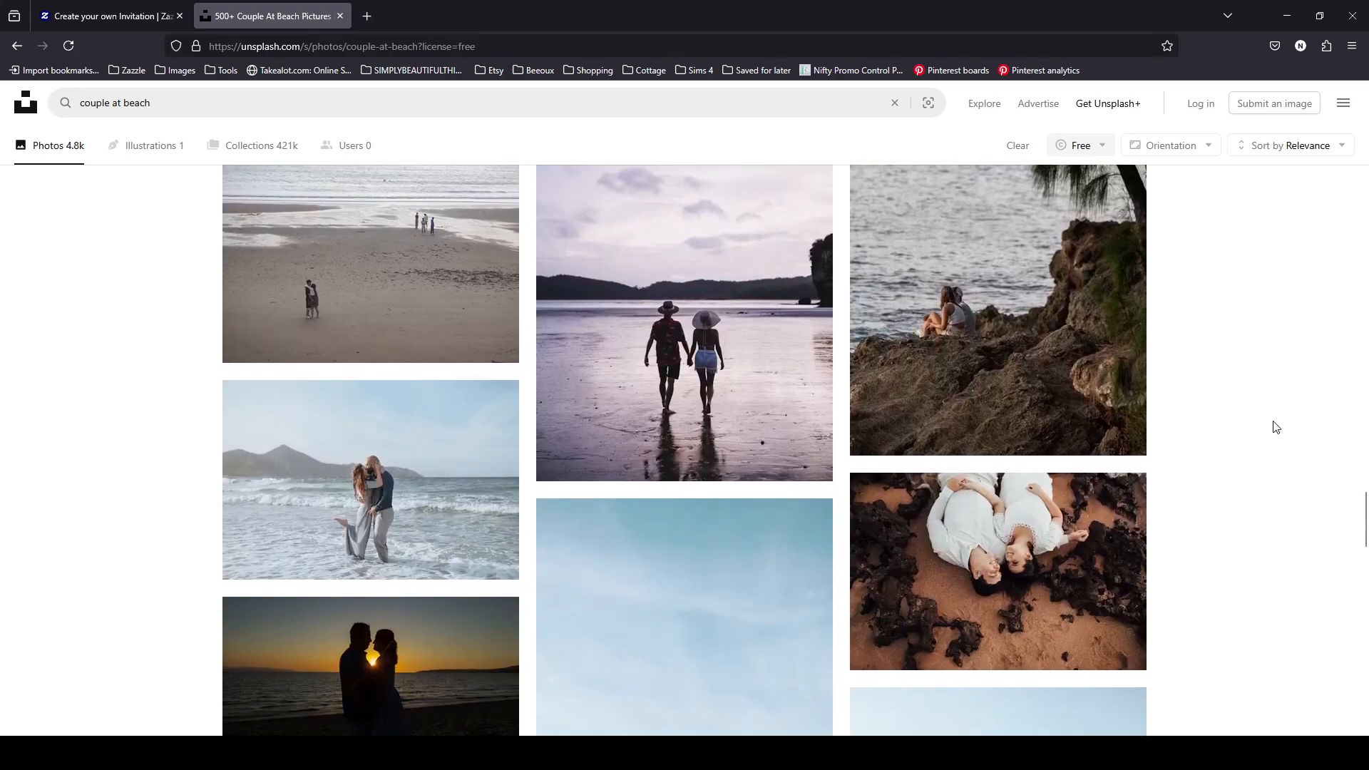
scroll(1275, 426, "down", 1)
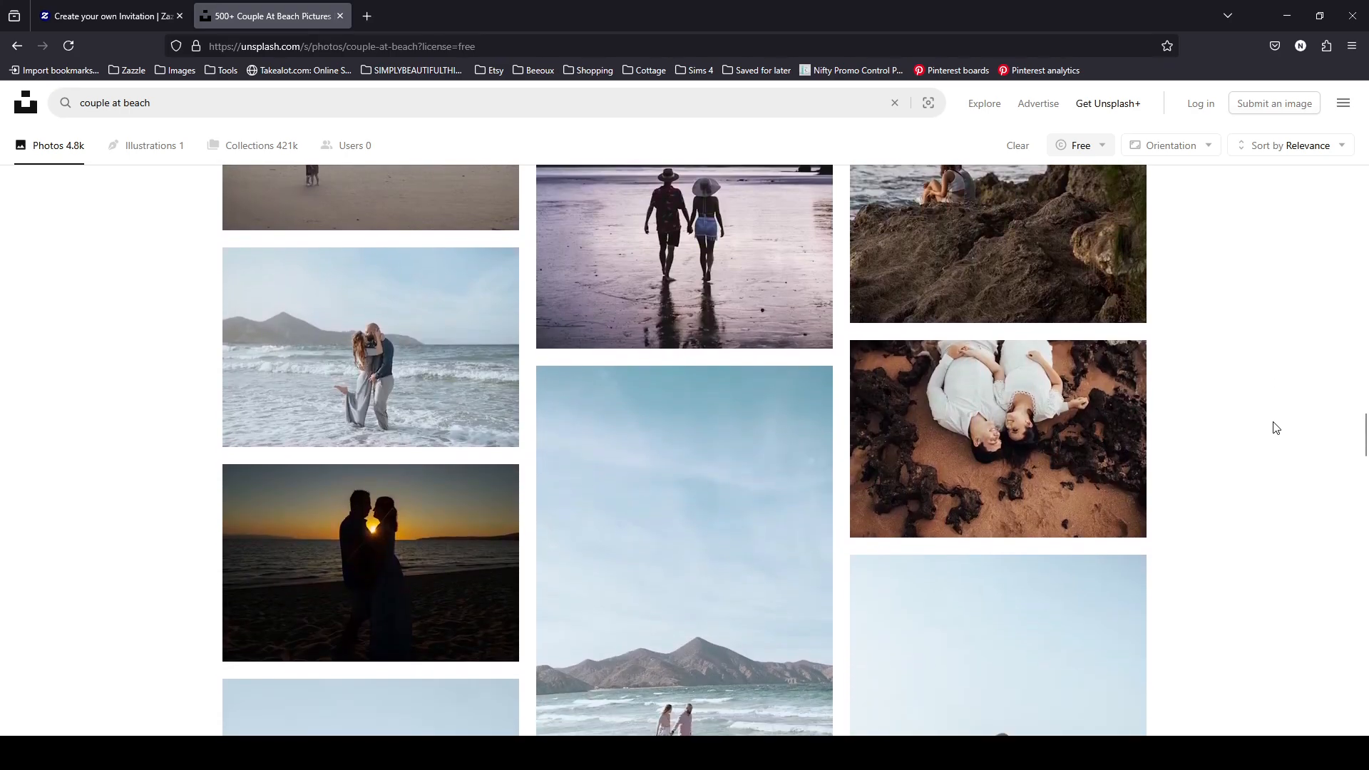
scroll(1273, 423, "down", 3)
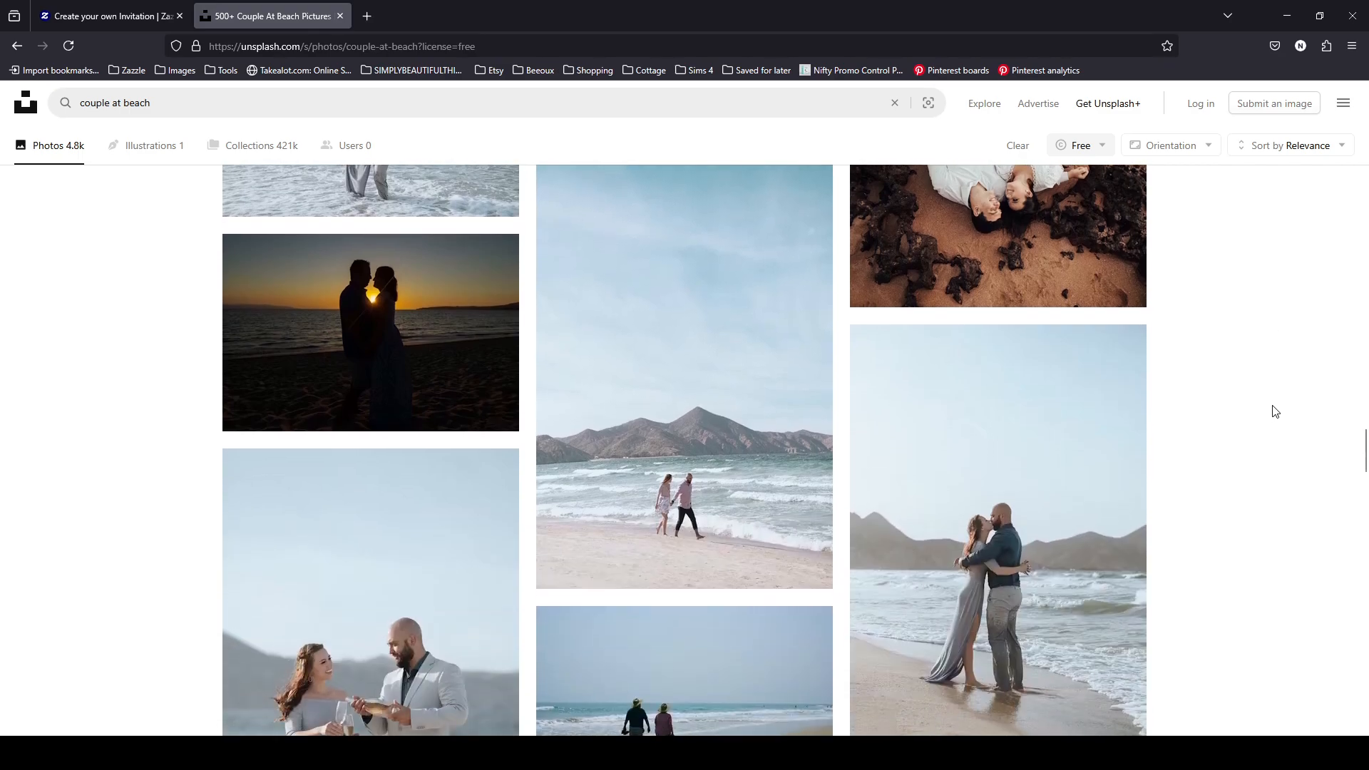
mouse_move(344, 345)
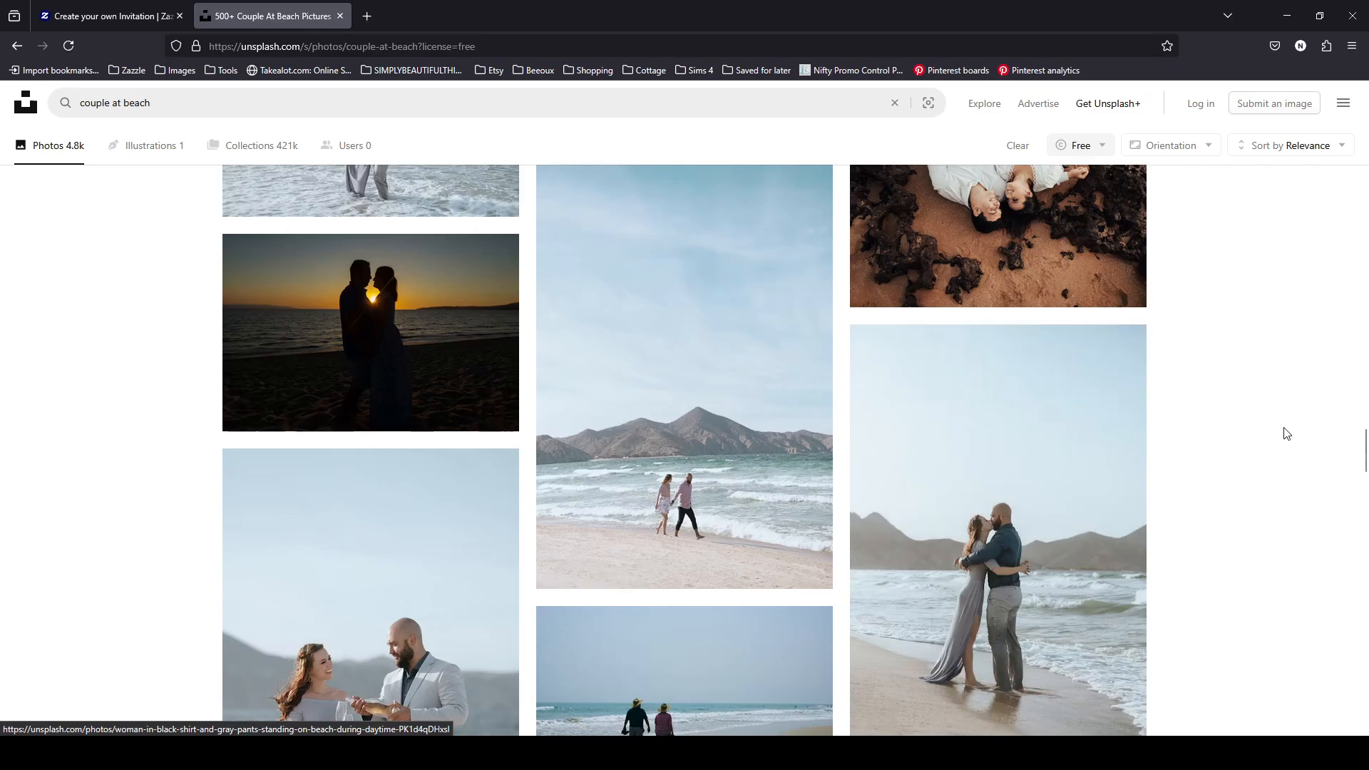
scroll(1284, 430, "down", 20)
scroll(1092, 307, "down", 15)
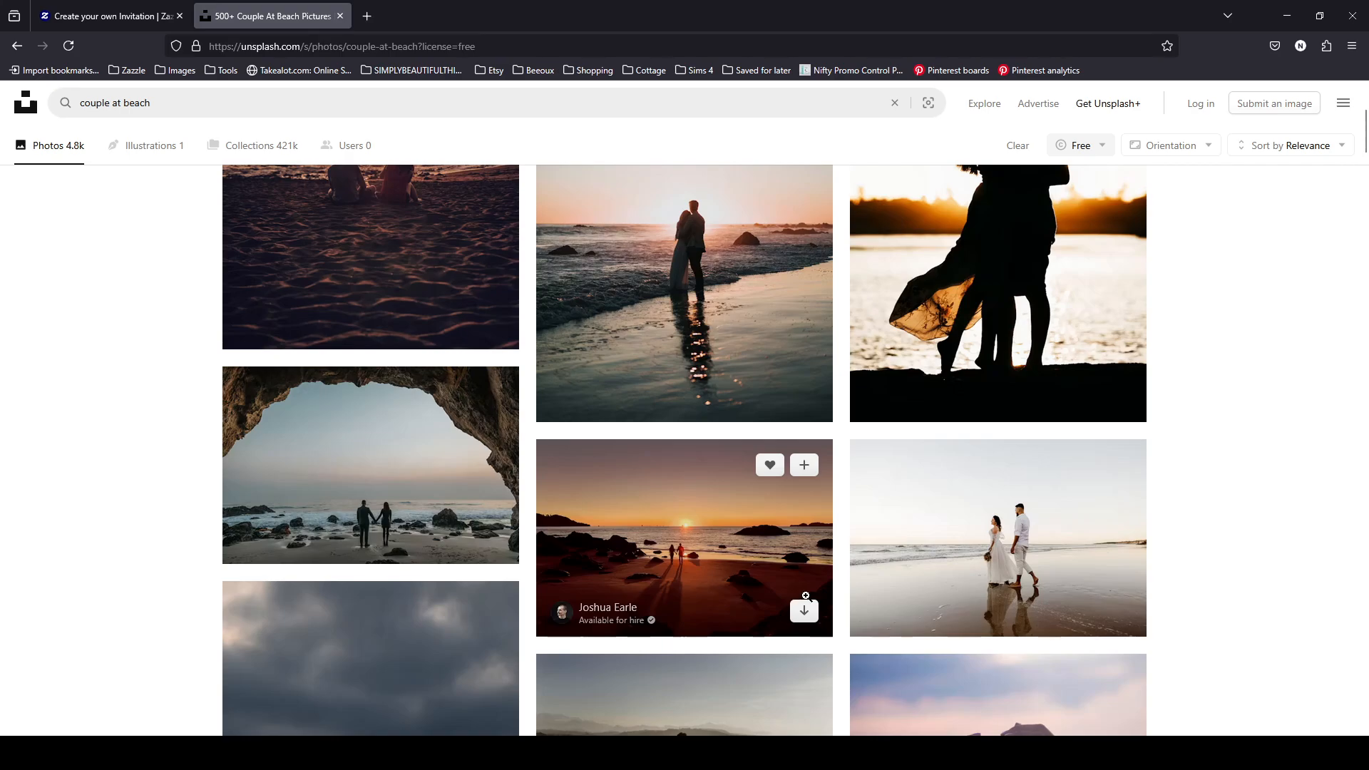
- Download the free photo of the couple standing at the water's edge at sunset and dismiss the attribution pop-up
scroll(721, 320, "up", 3)
scroll(721, 321, "up", 1)
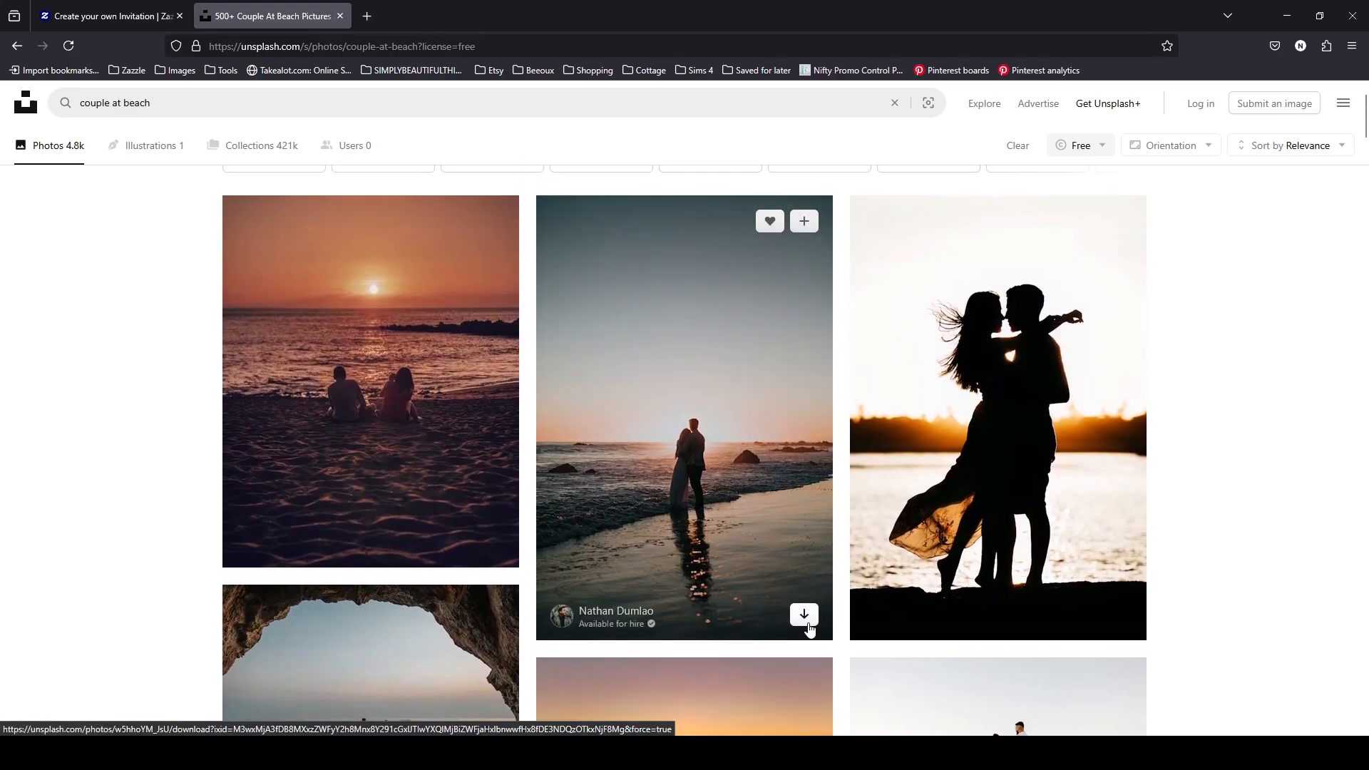
left_click(803, 614)
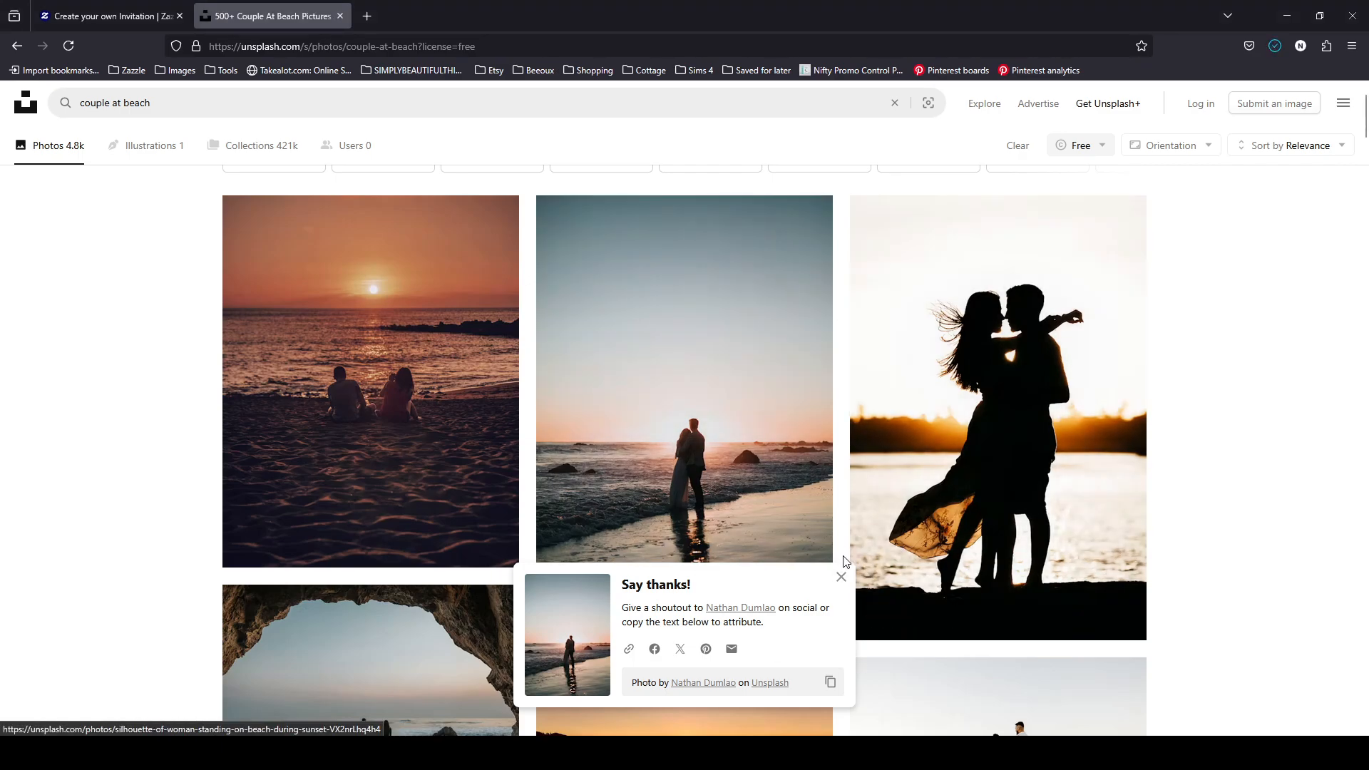
left_click(841, 577)
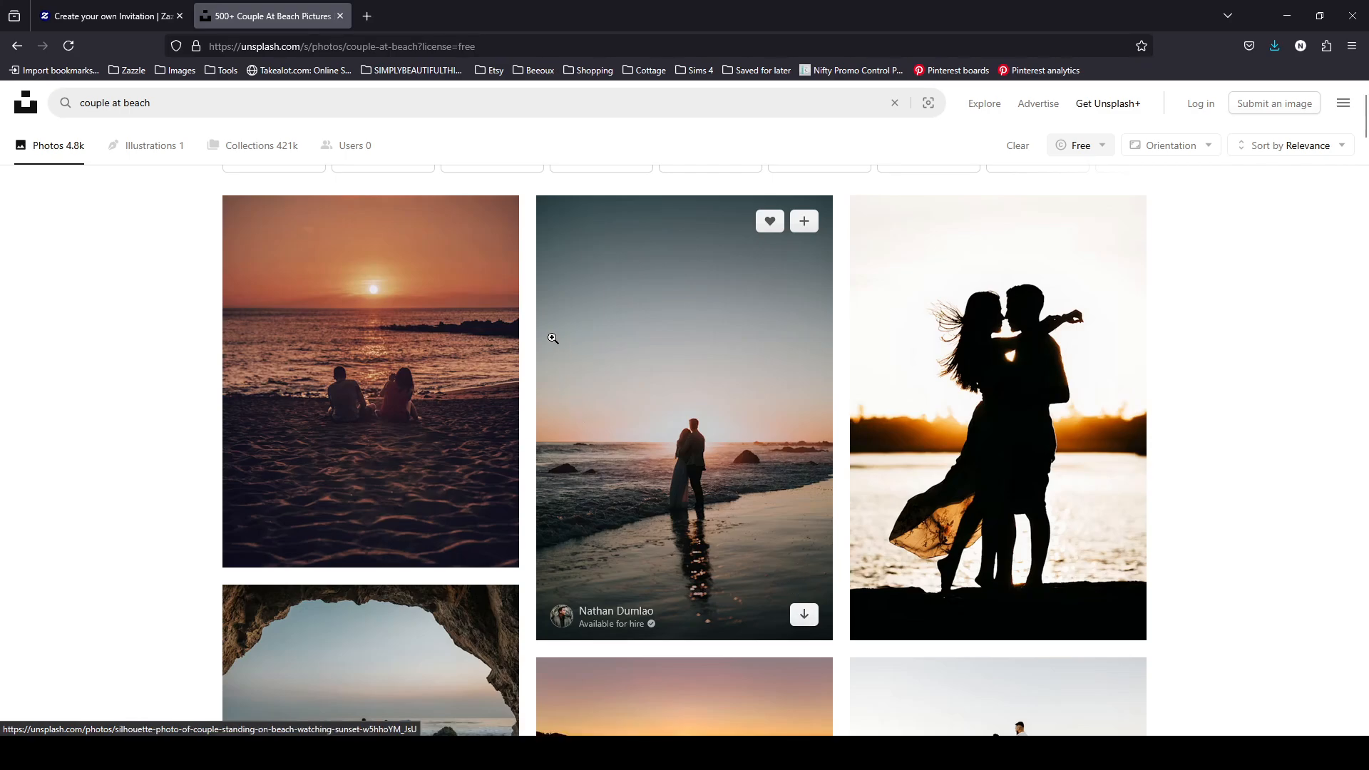
- Switch back to Zazzle and place the sunset couple photo from the Couples album on the invitation's back
left_click(129, 11)
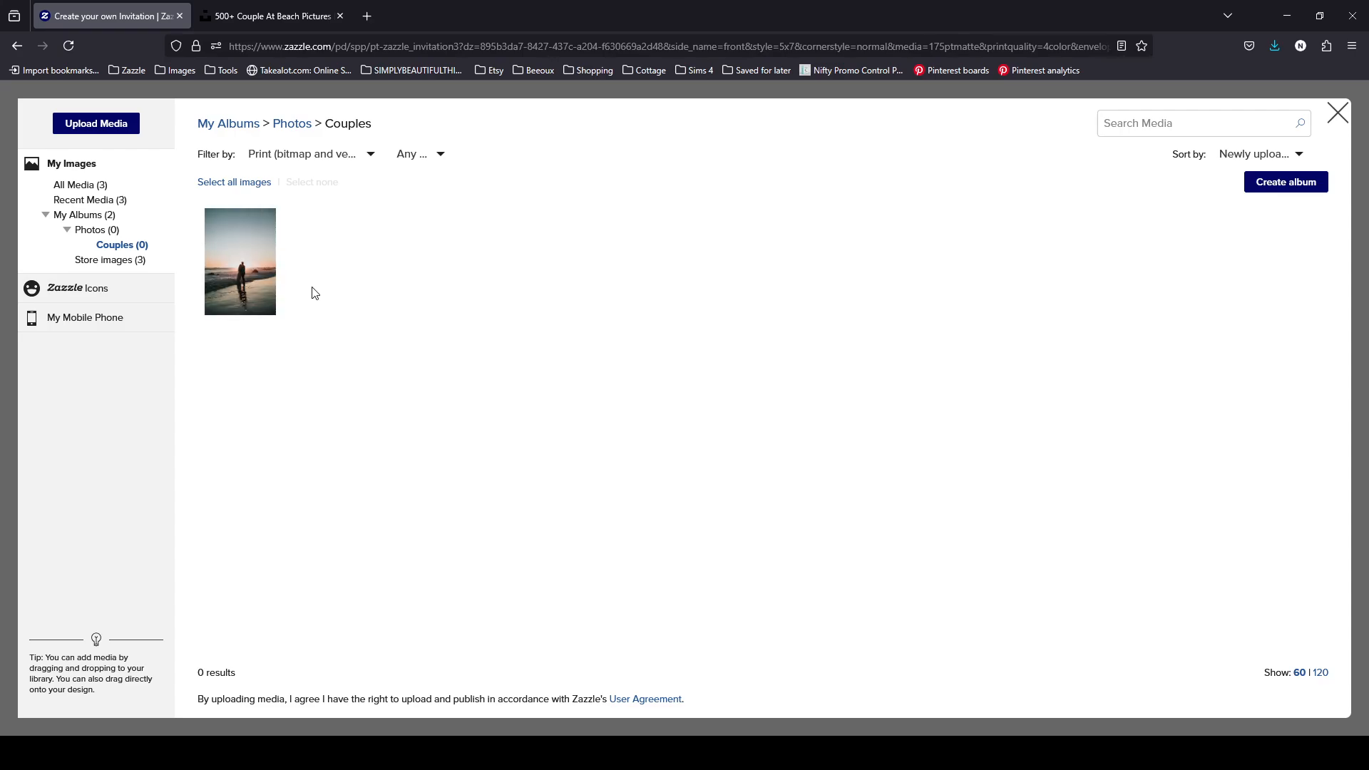
left_click(249, 251)
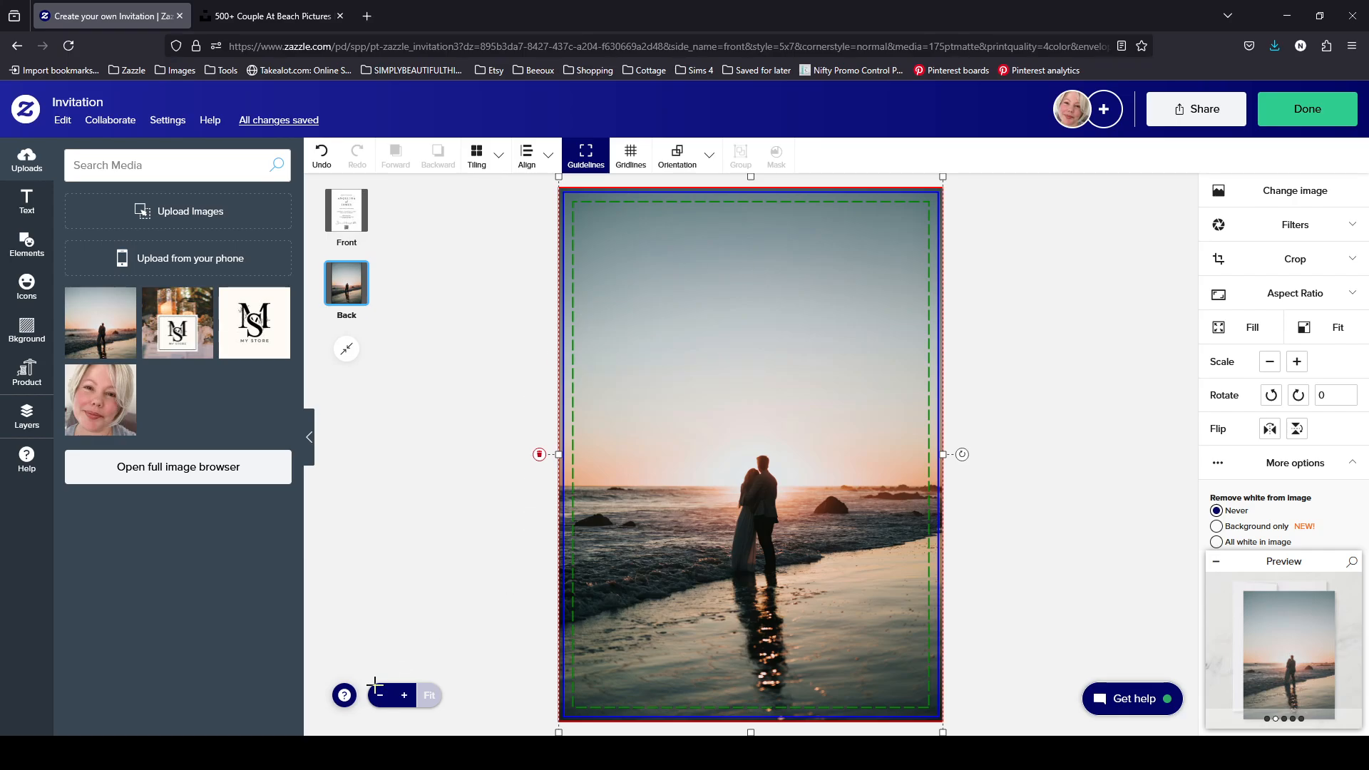
- Examine the explanations of the bleed line, visible line and safe area guidelines
mouse_move(345, 703)
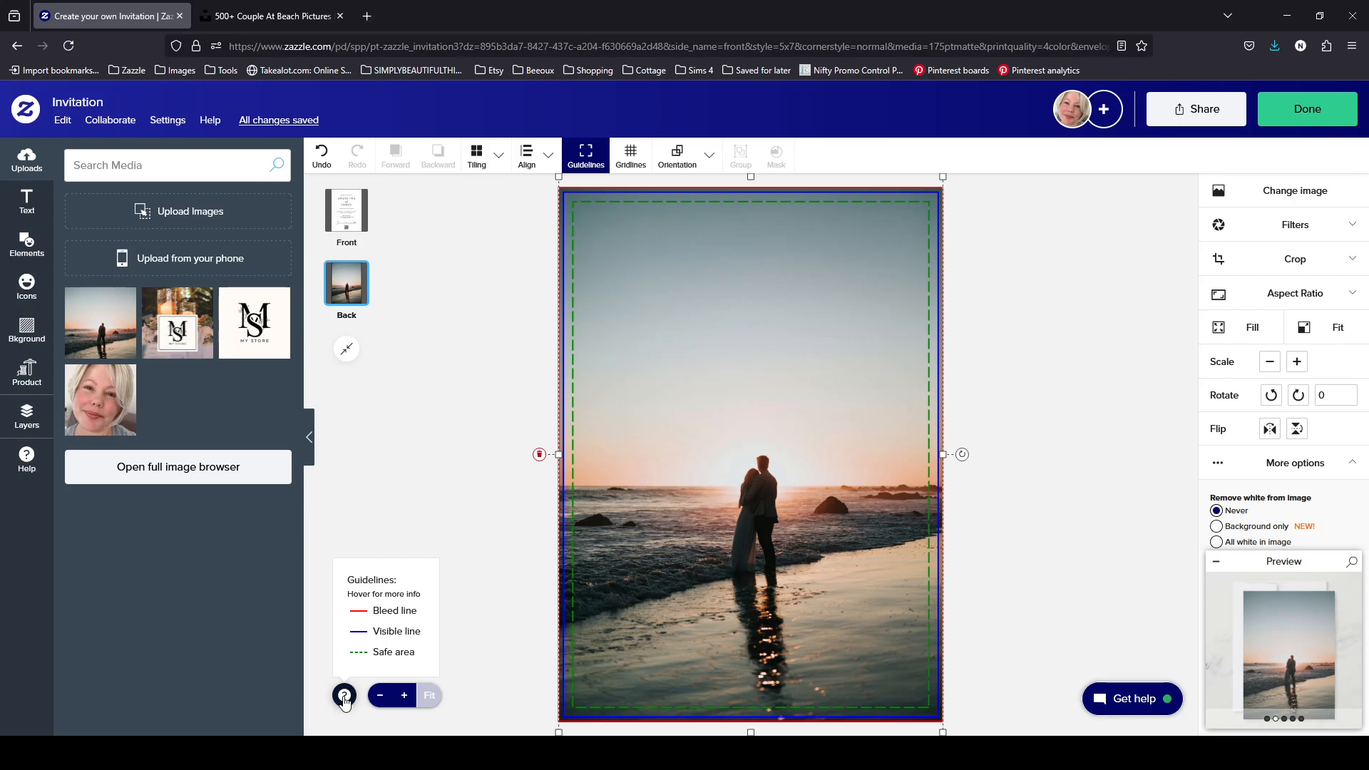
mouse_move(396, 617)
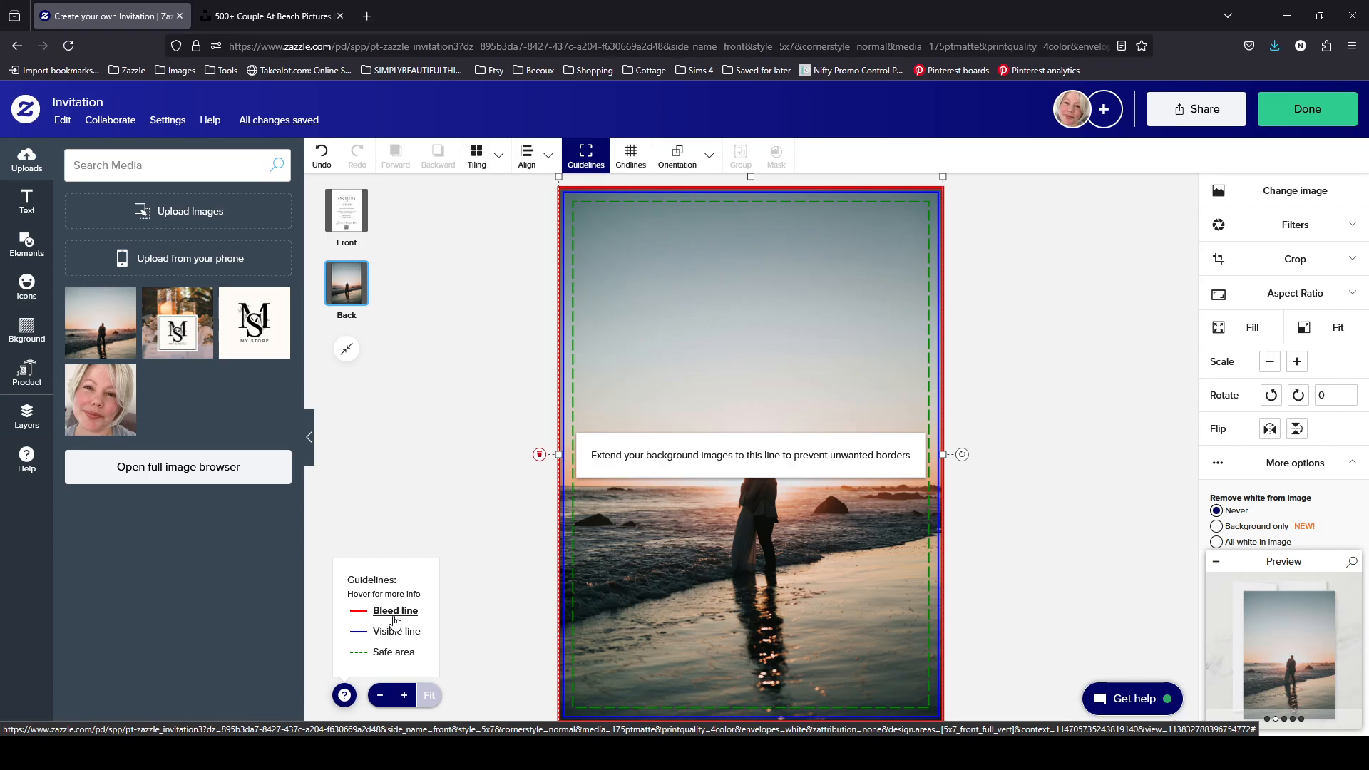
mouse_move(392, 641)
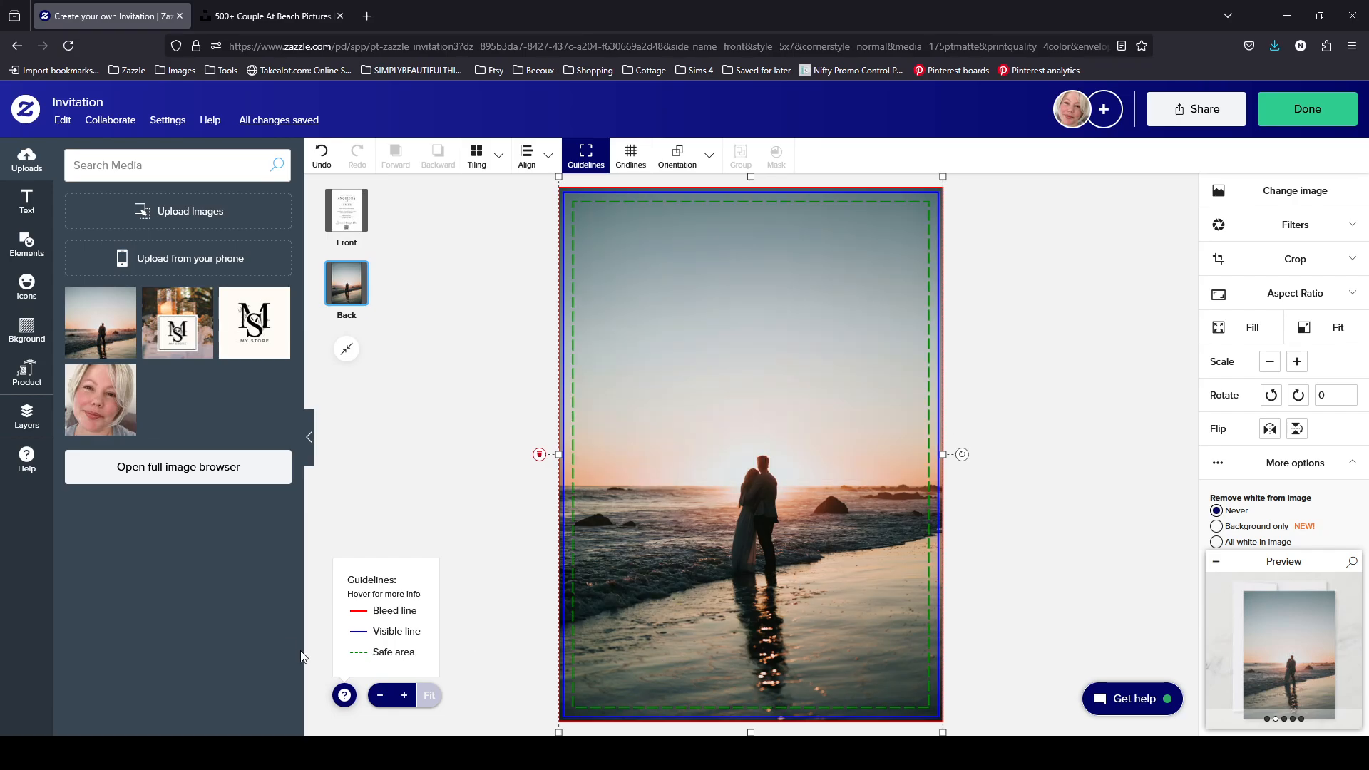
mouse_move(353, 660)
- Align the sunset photo to the center of the artboard on the invitation's back
mouse_move(798, 238)
left_mouse_down()
mouse_move(799, 254)
mouse_move(799, 235)
left_mouse_up()
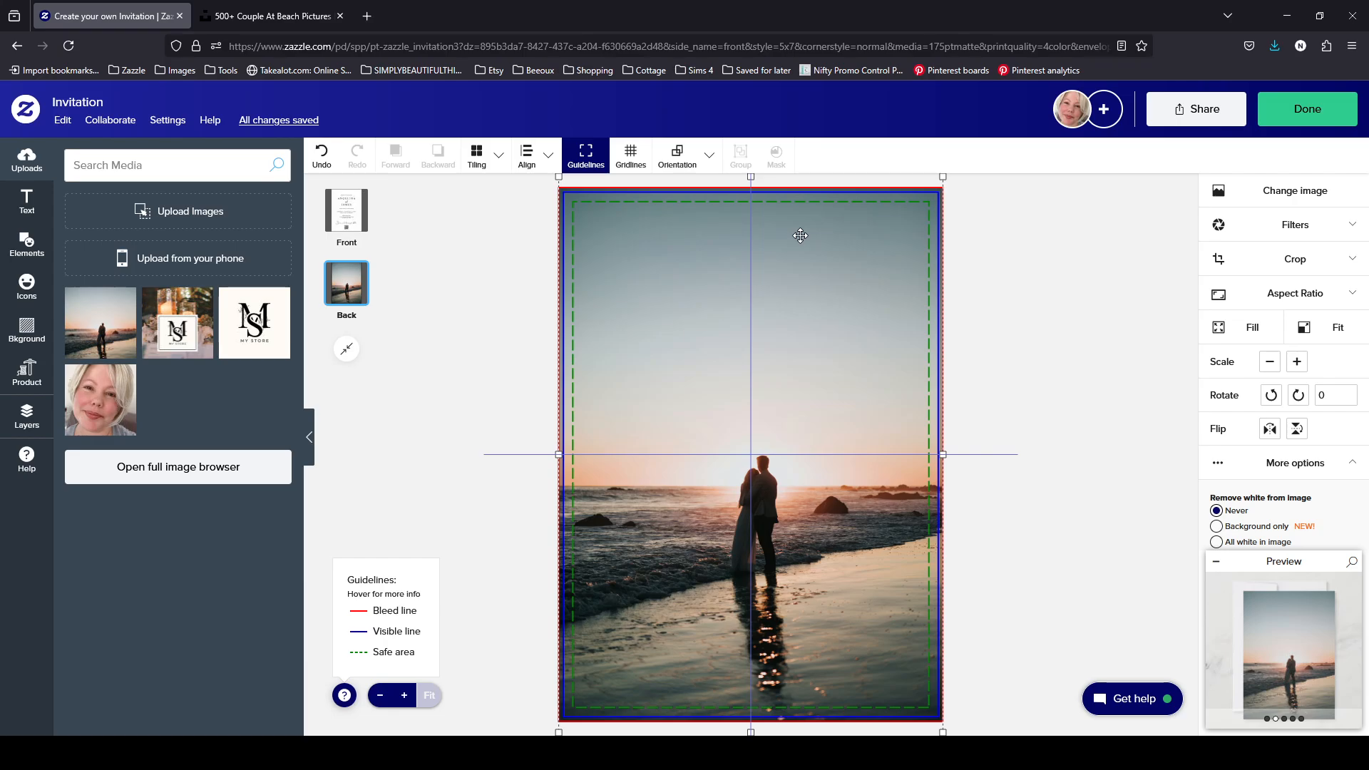
left_click_drag(800, 235, 798, 237)
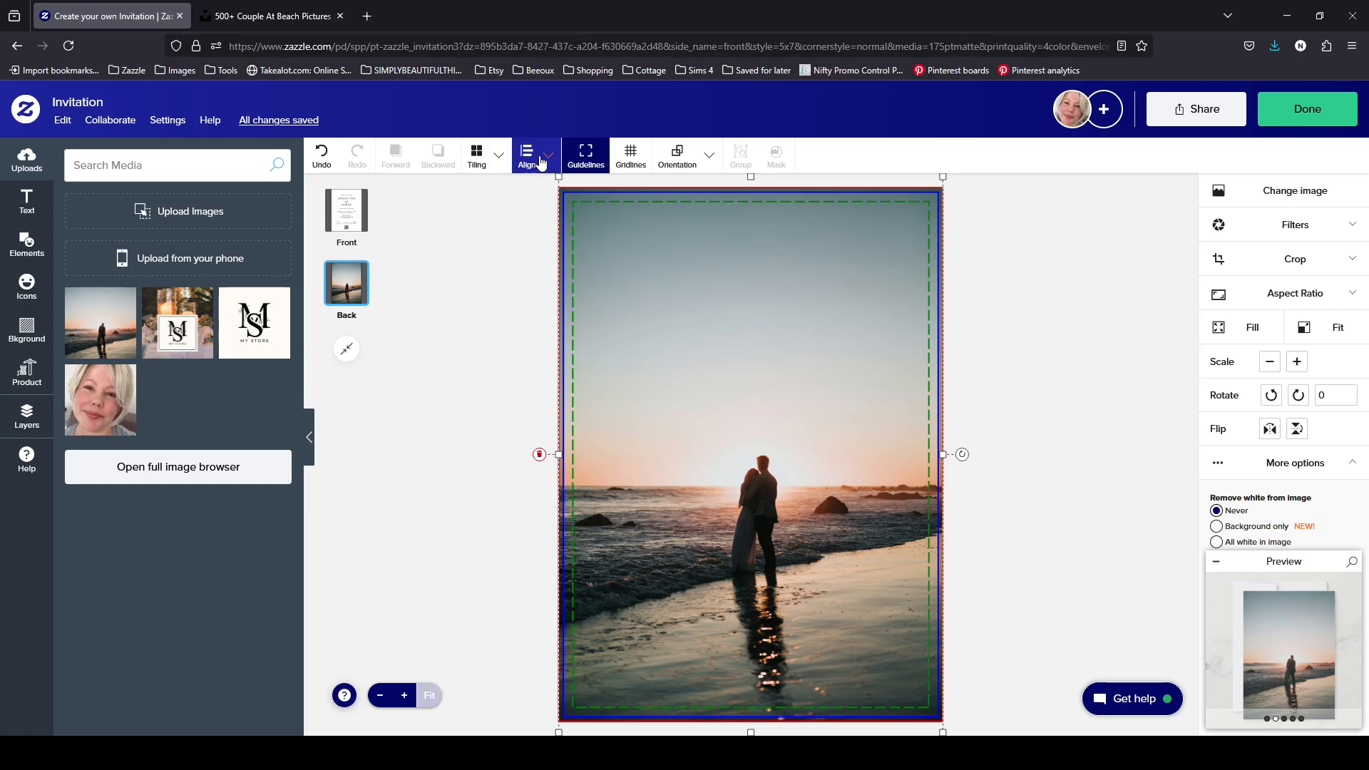
left_click(544, 158)
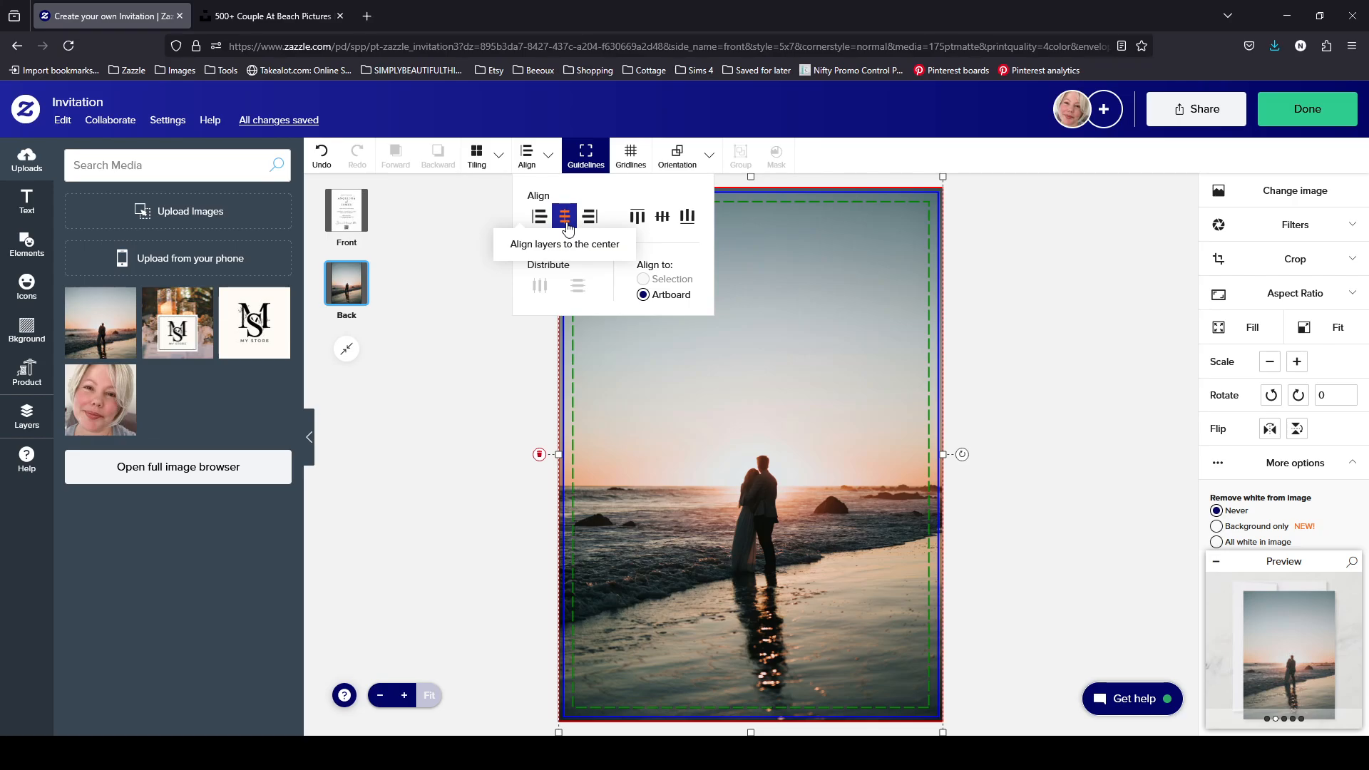
left_click(662, 217)
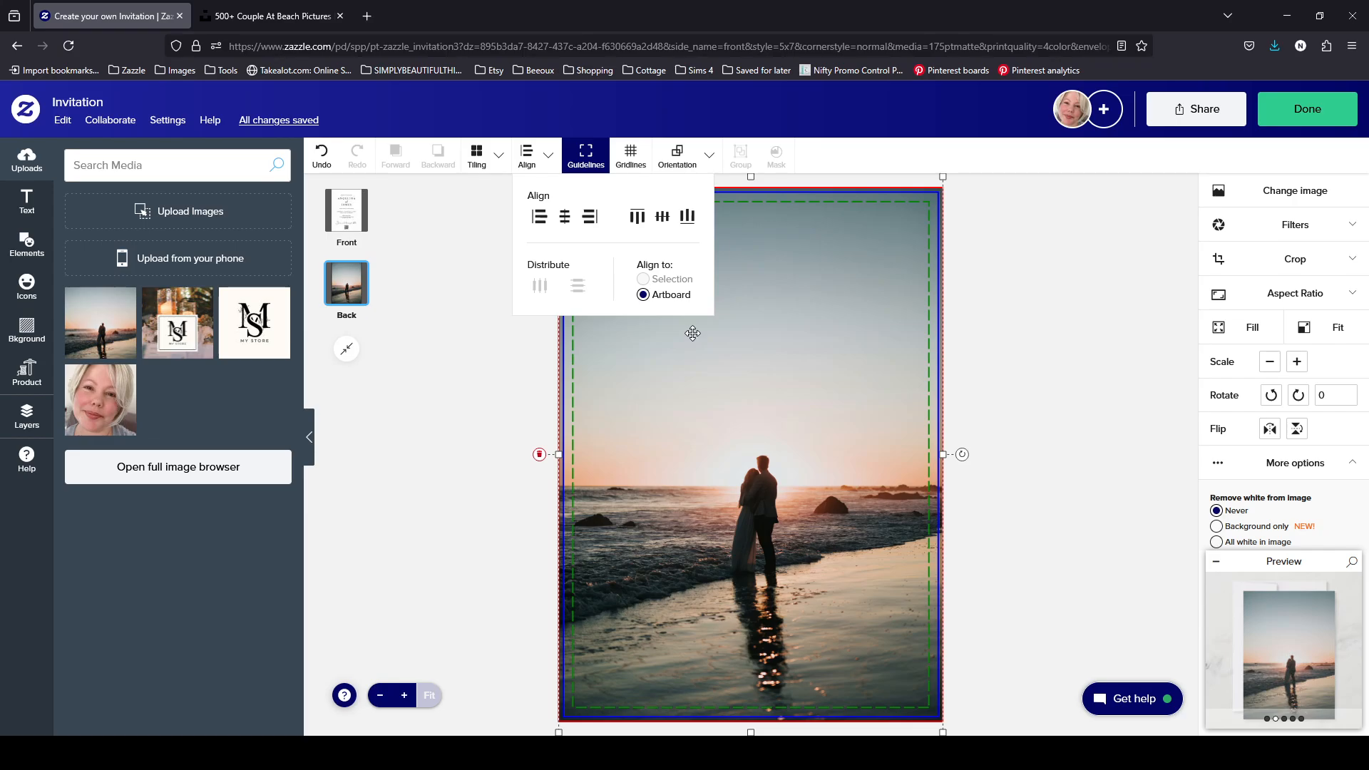
left_click(987, 300)
left_click(835, 391)
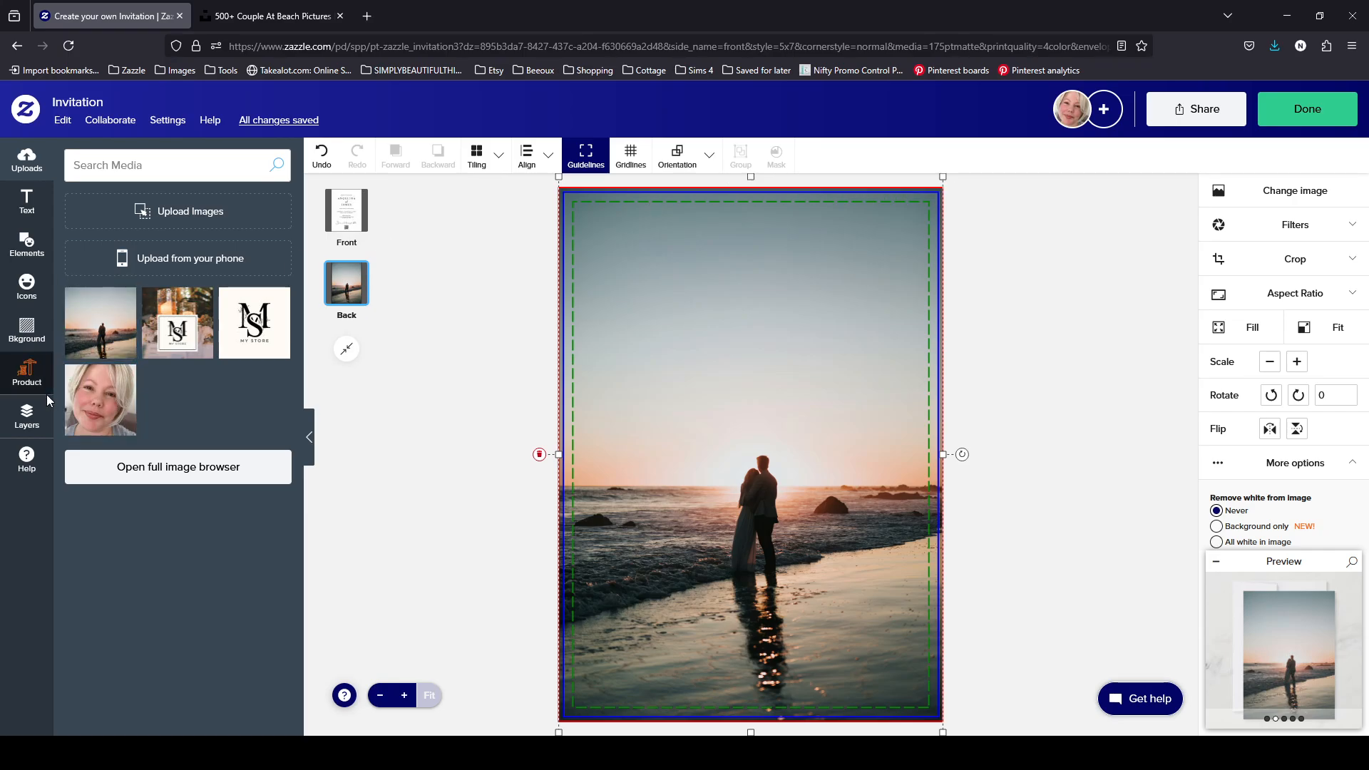
- Show the back's layers, trim the photo's top and bottom edges to the bleed line, and apply Fill
left_click(26, 416)
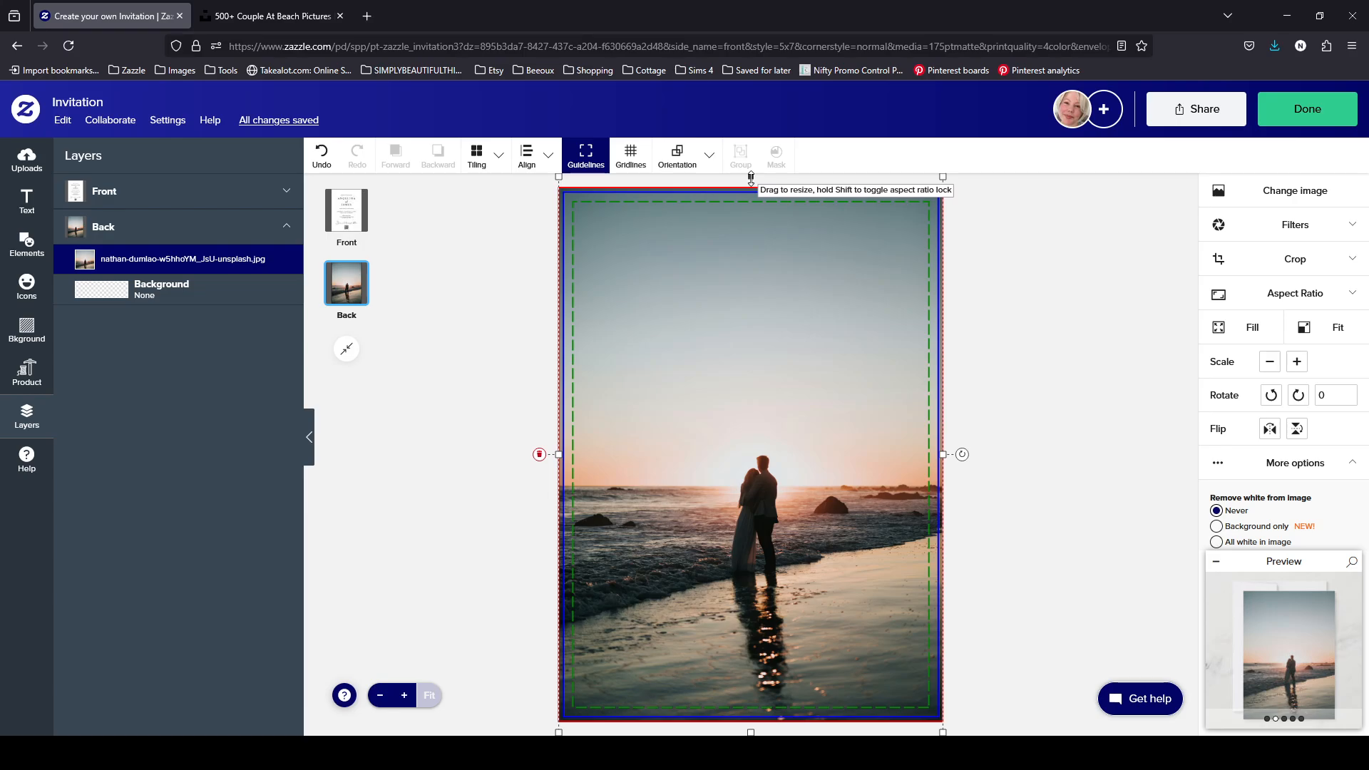
left_click_drag(750, 178, 757, 198)
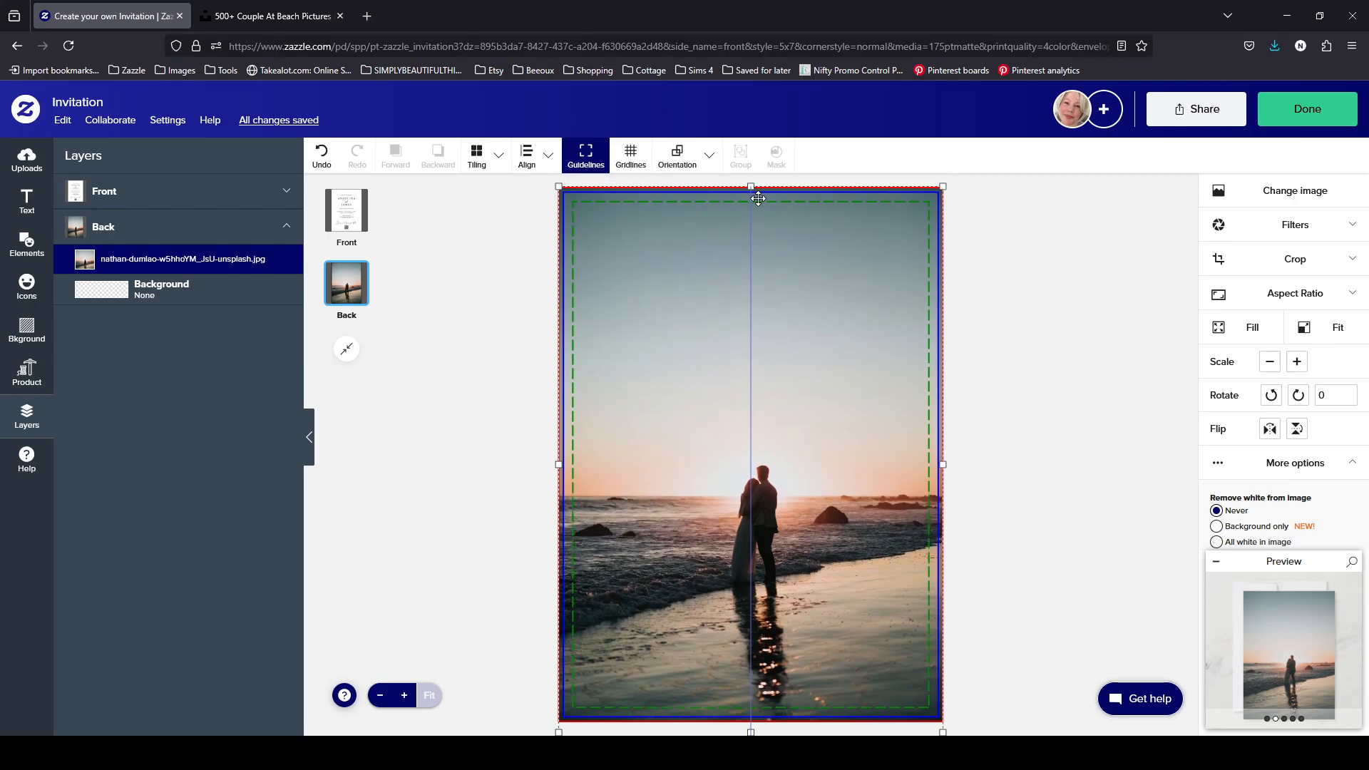
left_click_drag(758, 198, 757, 199)
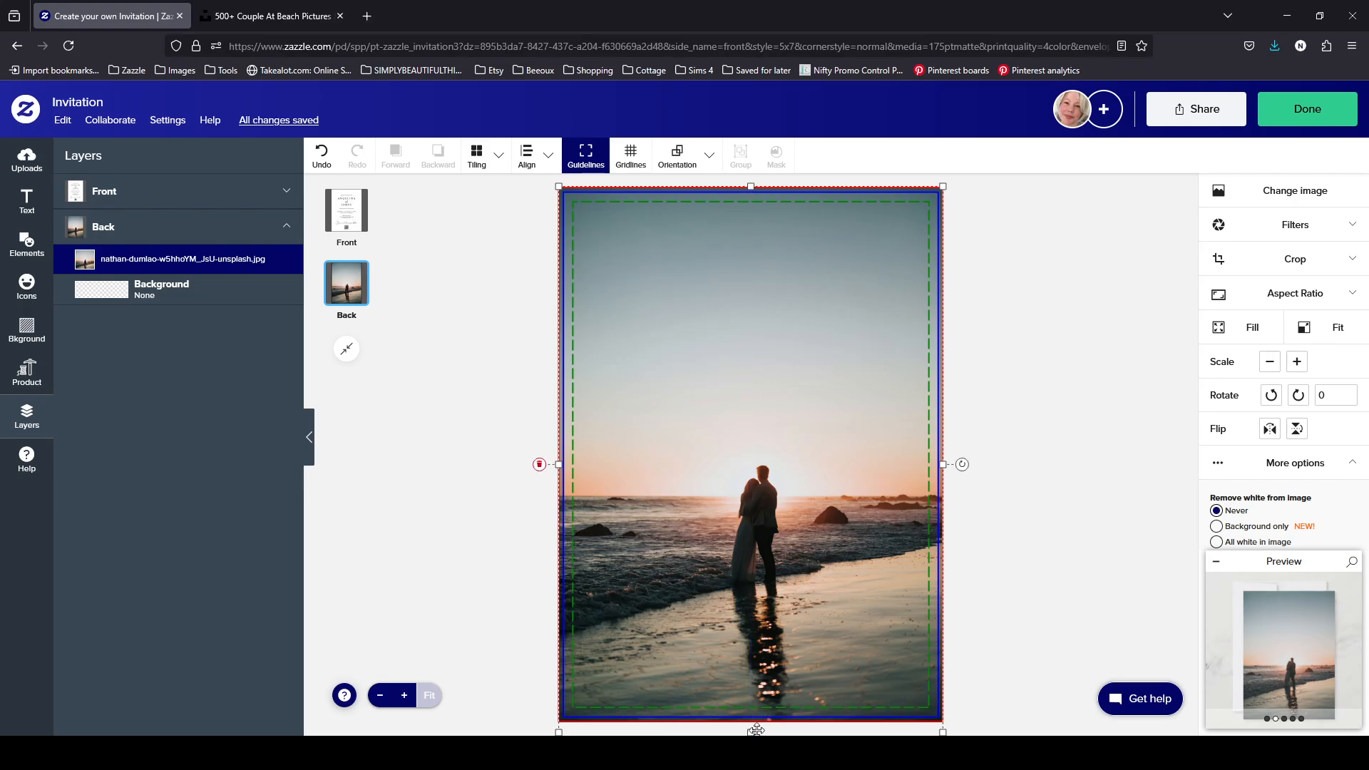
left_click_drag(751, 729, 780, 711)
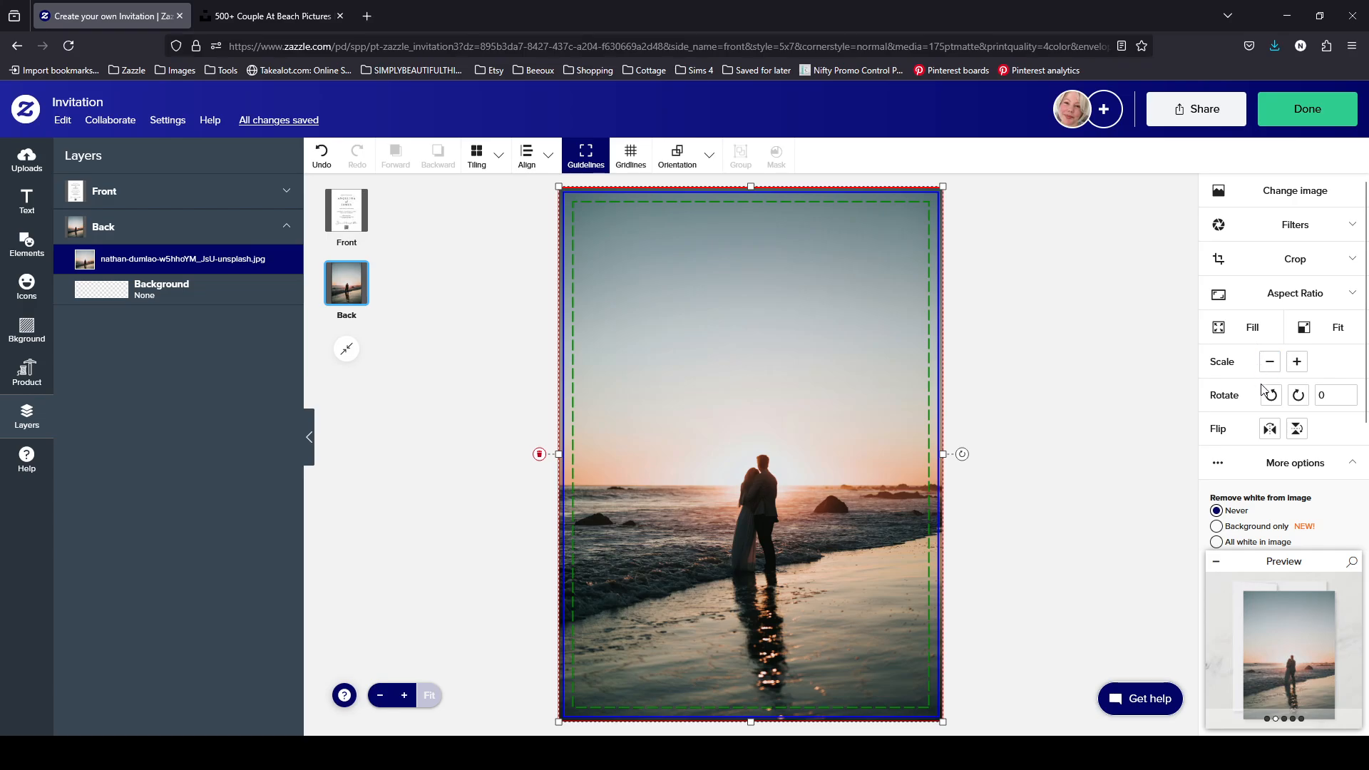
left_click(1253, 330)
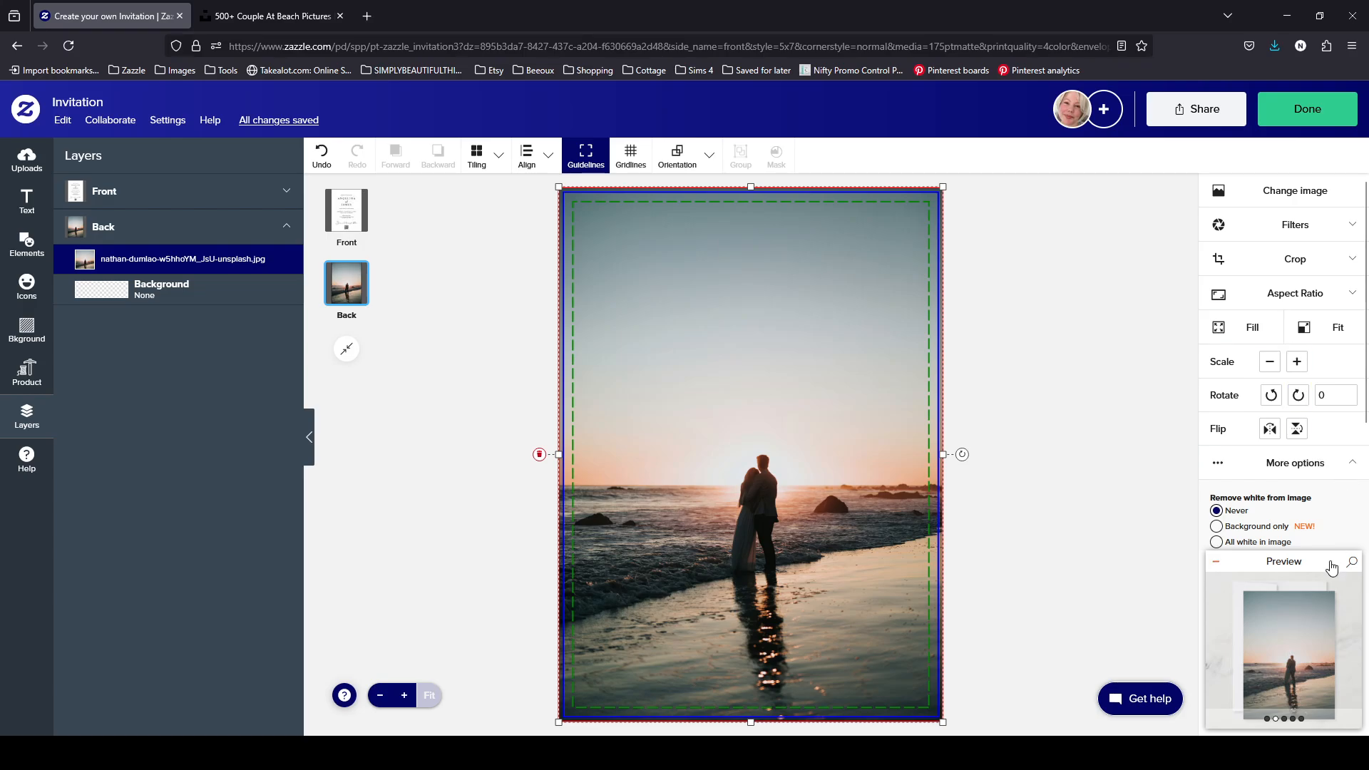
- Check the enlarged preview of the invitation's back, and fine-tune the photo's top edge against the bleed line
left_click(1314, 624)
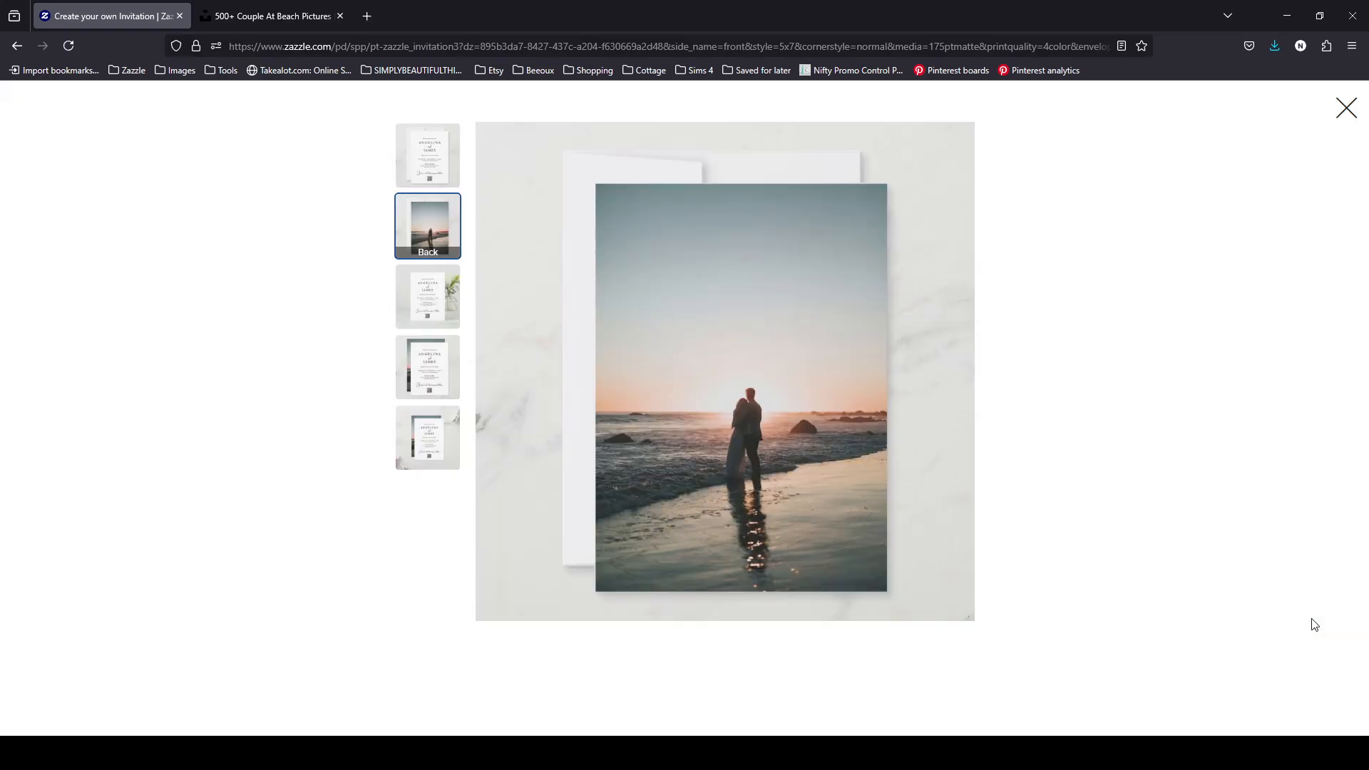
left_click(1346, 108)
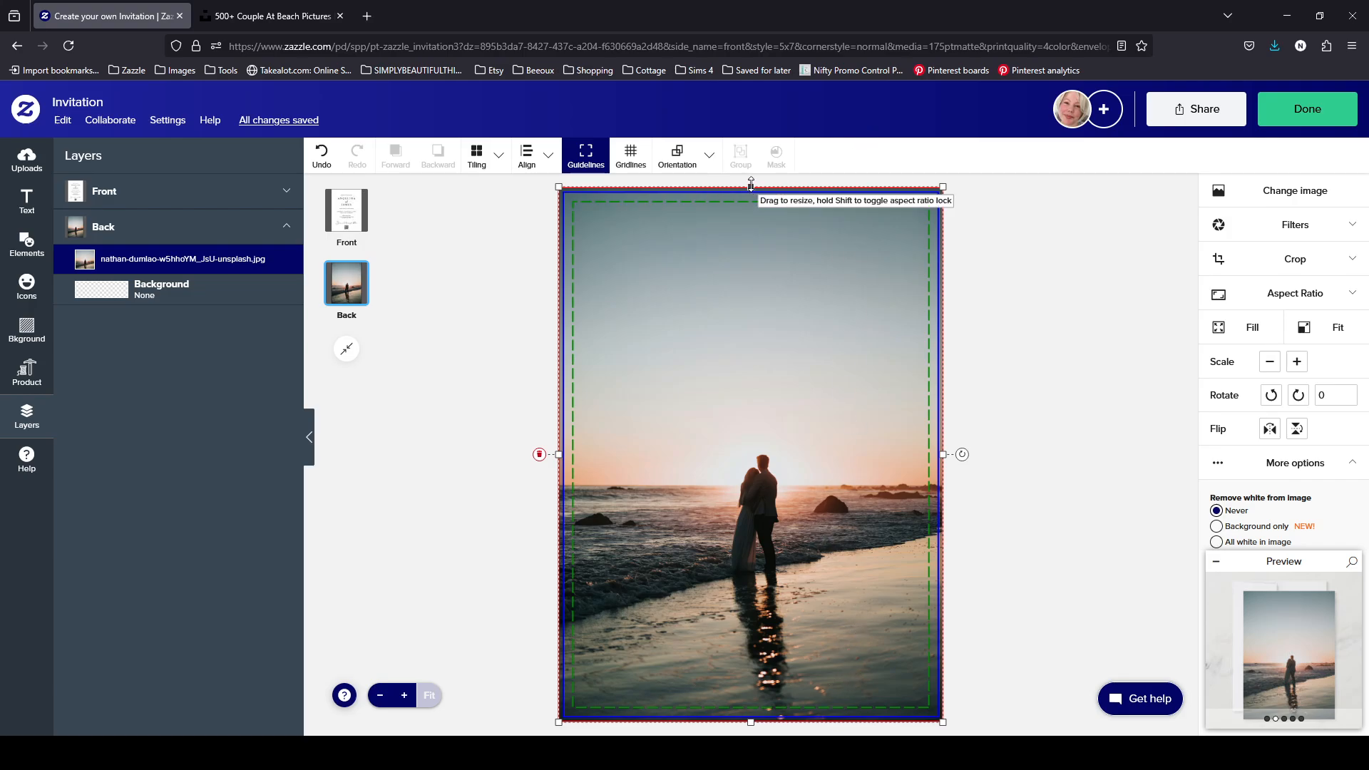
left_click_drag(750, 183, 753, 186)
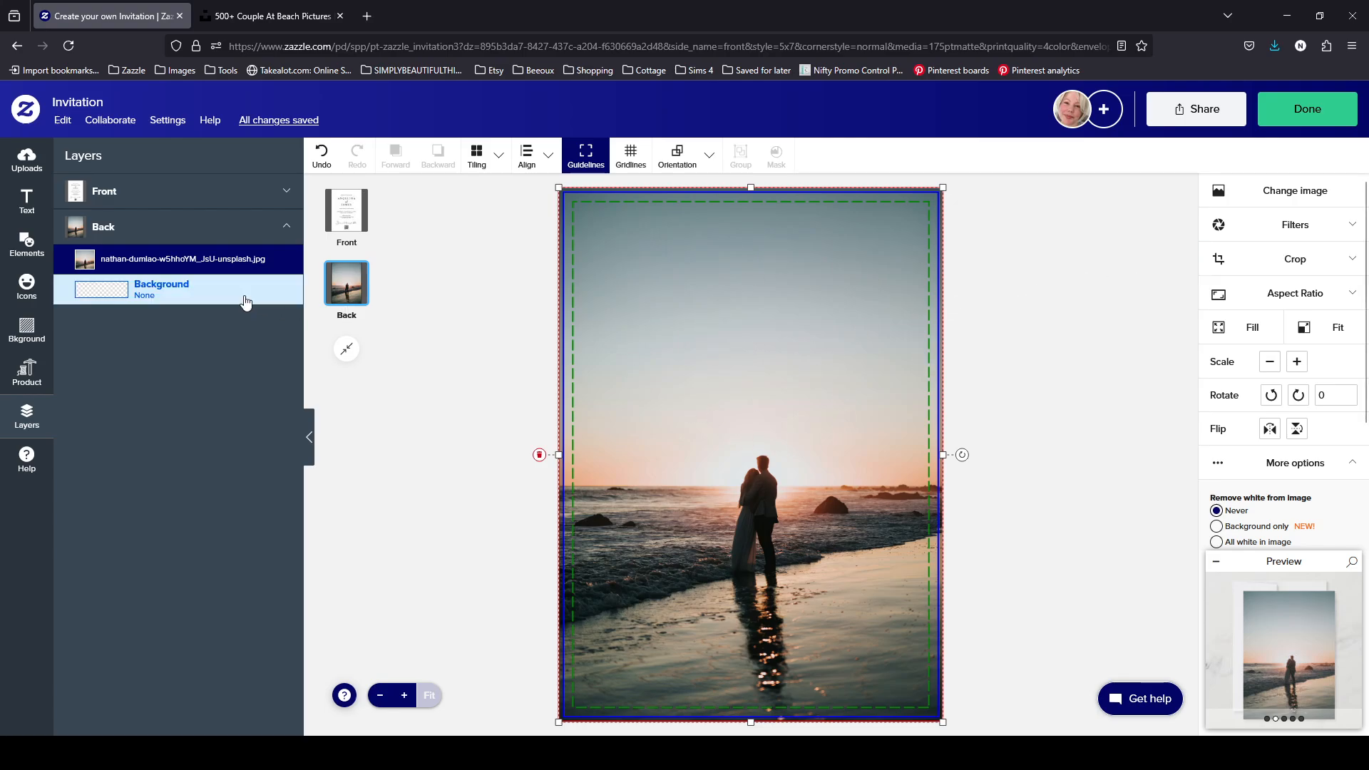
- Crop the back's photo by shifting it upward inside its frame so the couple sits higher in the picture
left_click(1306, 270)
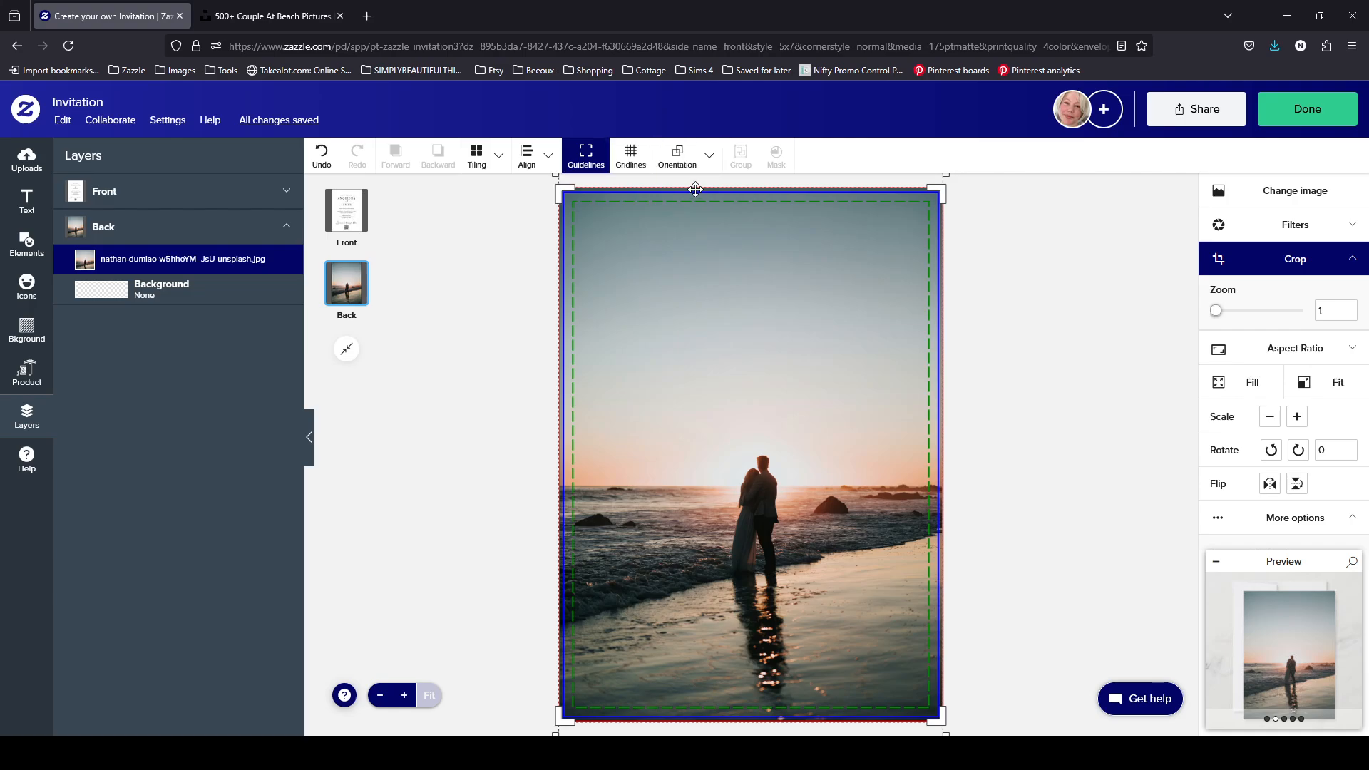
left_click_drag(695, 187, 695, 200)
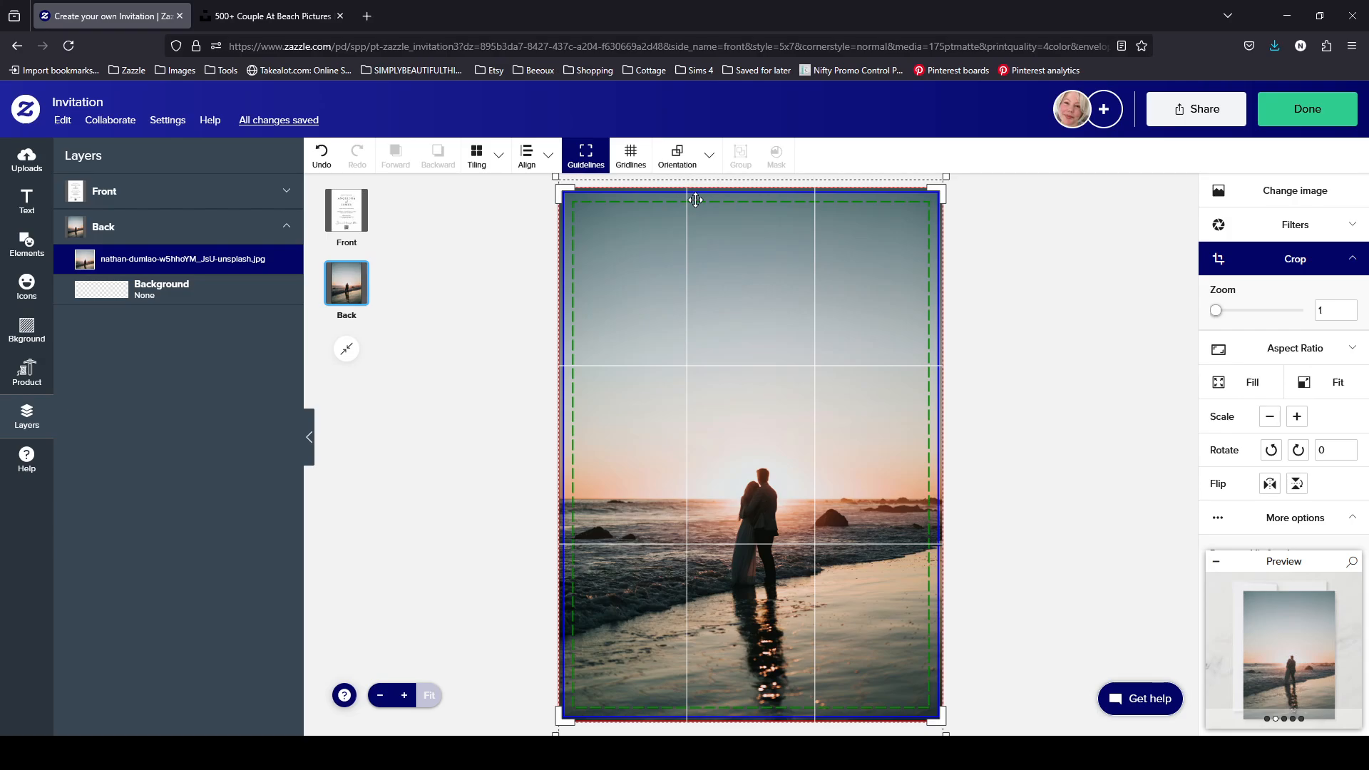
left_click_drag(695, 200, 743, 235)
left_click_drag(798, 613, 816, 495)
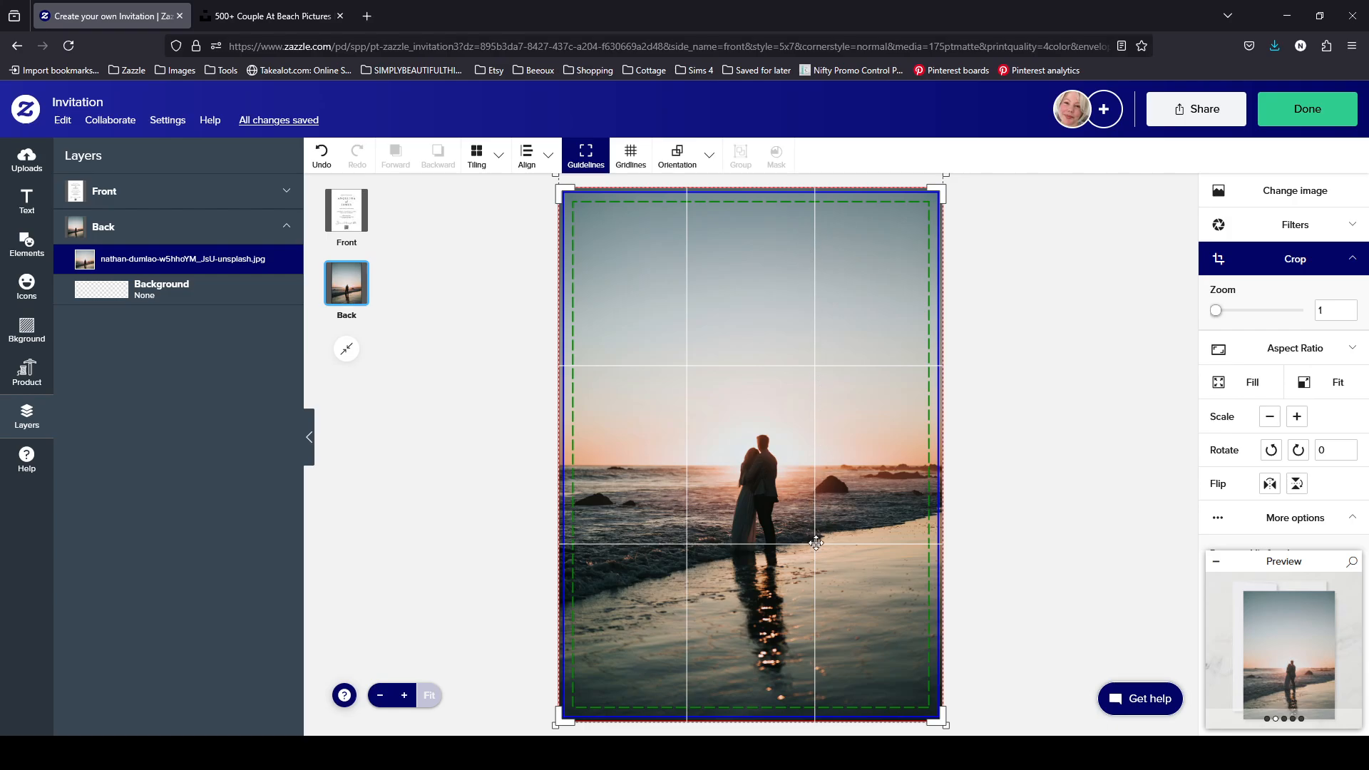
left_click_drag(816, 543, 821, 431)
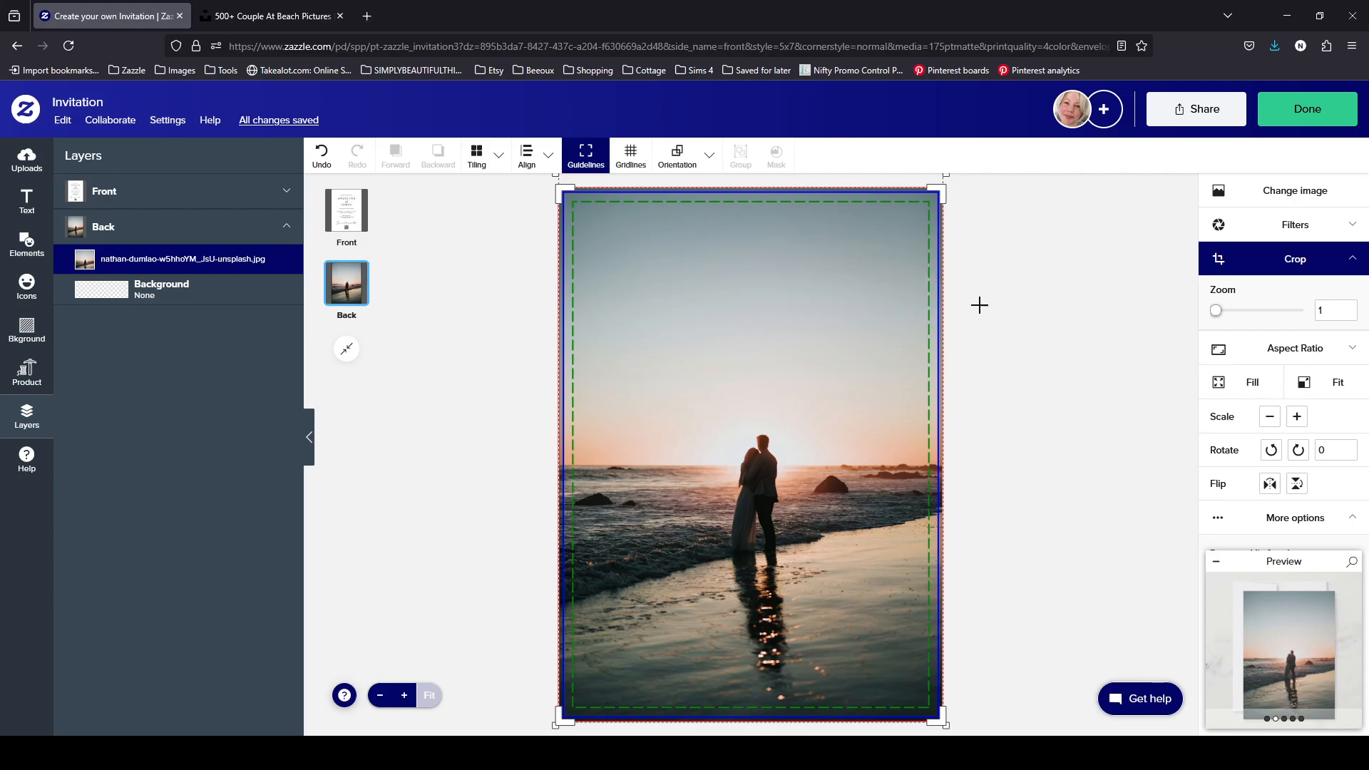
left_click(1272, 261)
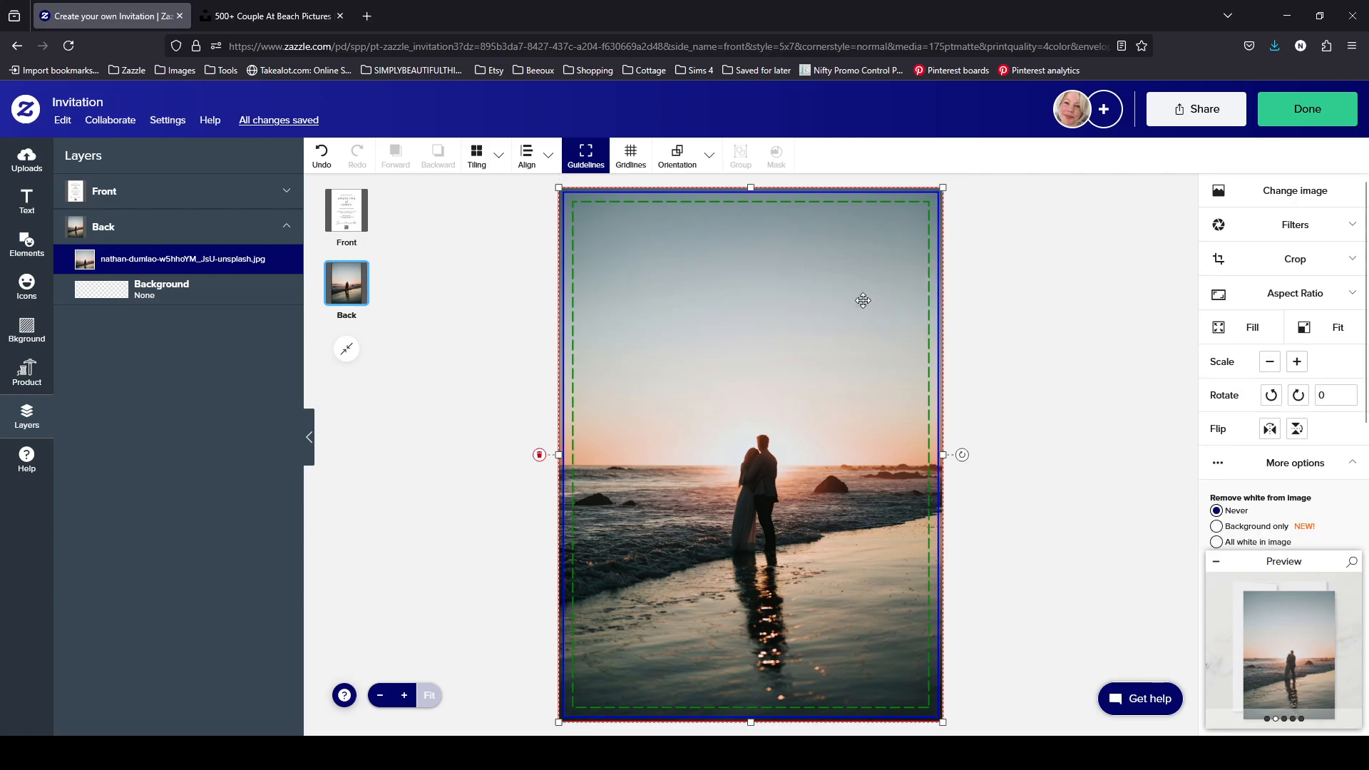
left_click(1269, 257)
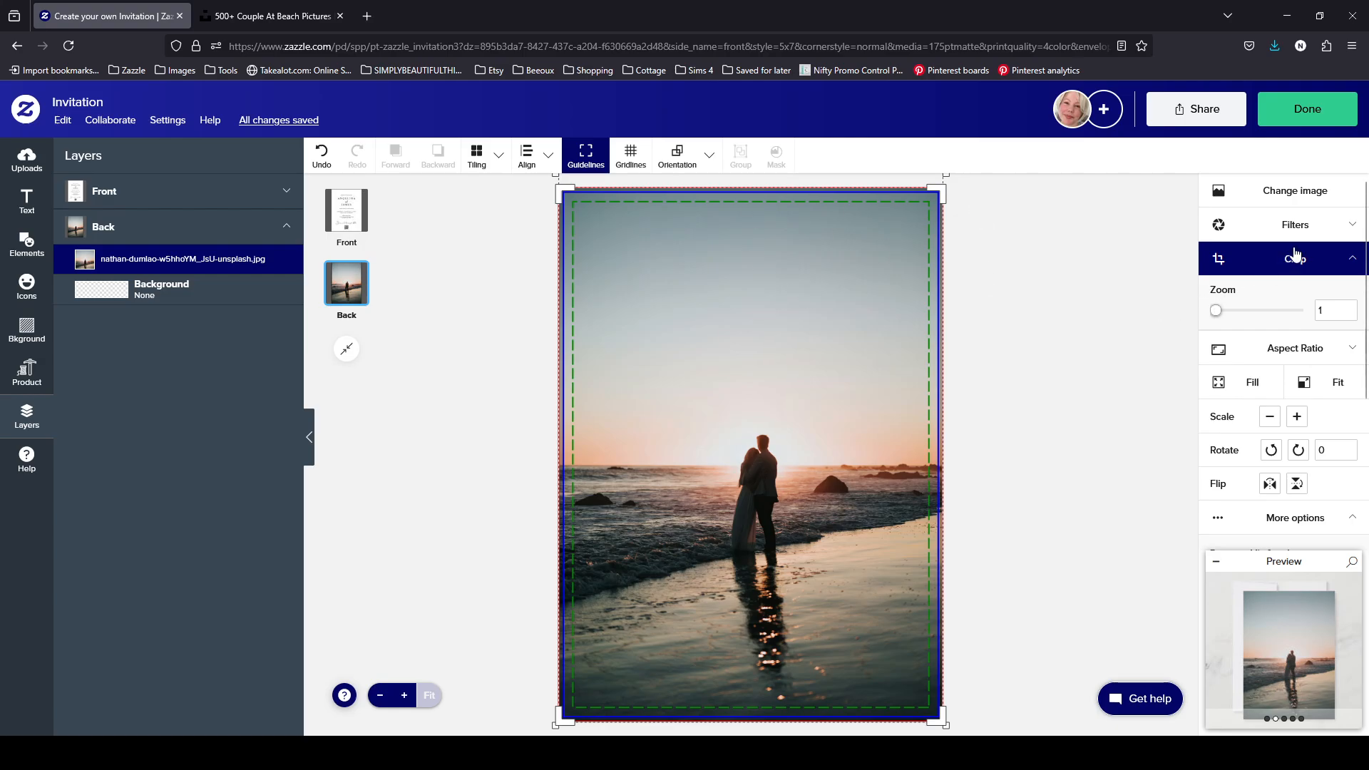
left_click(1234, 266)
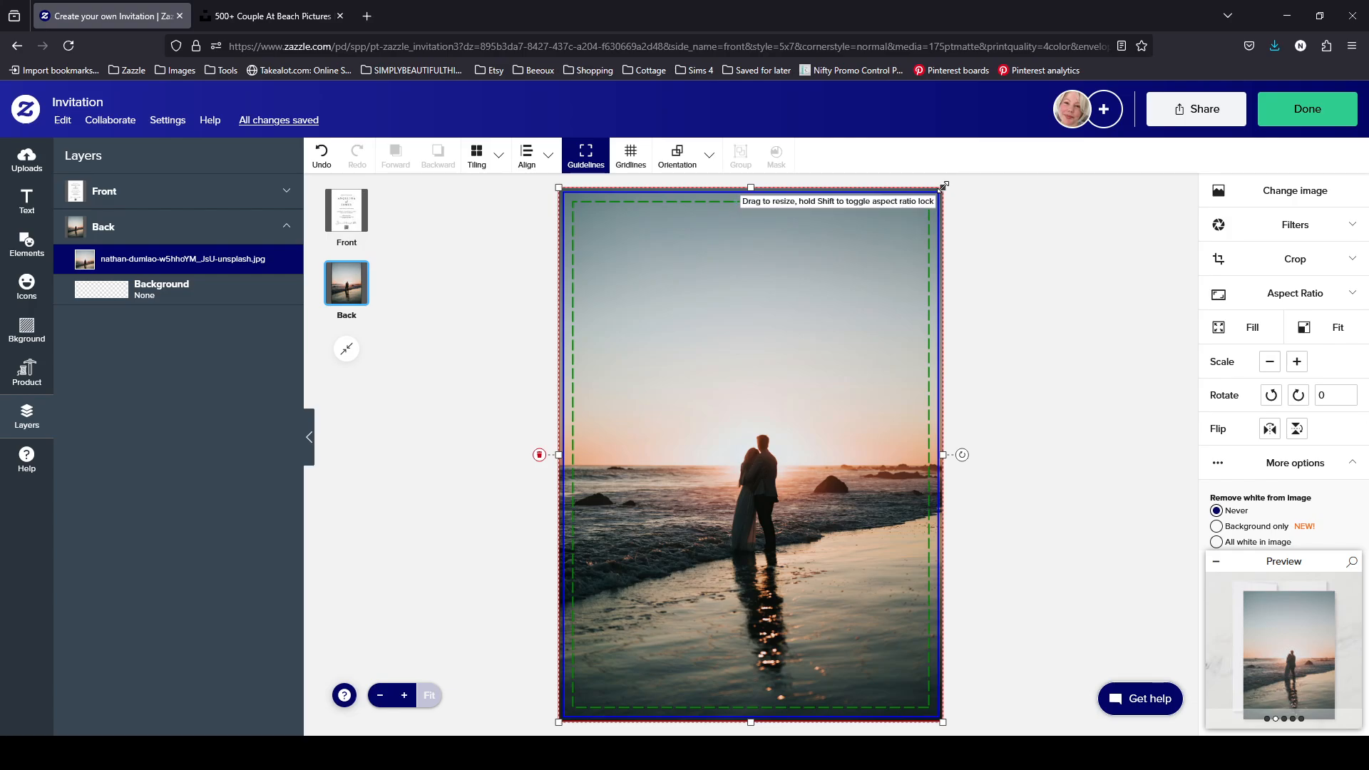
- Try enlarging the whole photo well beyond the artboard's right edge outside crop mode, and undo the resize
left_click_drag(943, 186, 1119, 176)
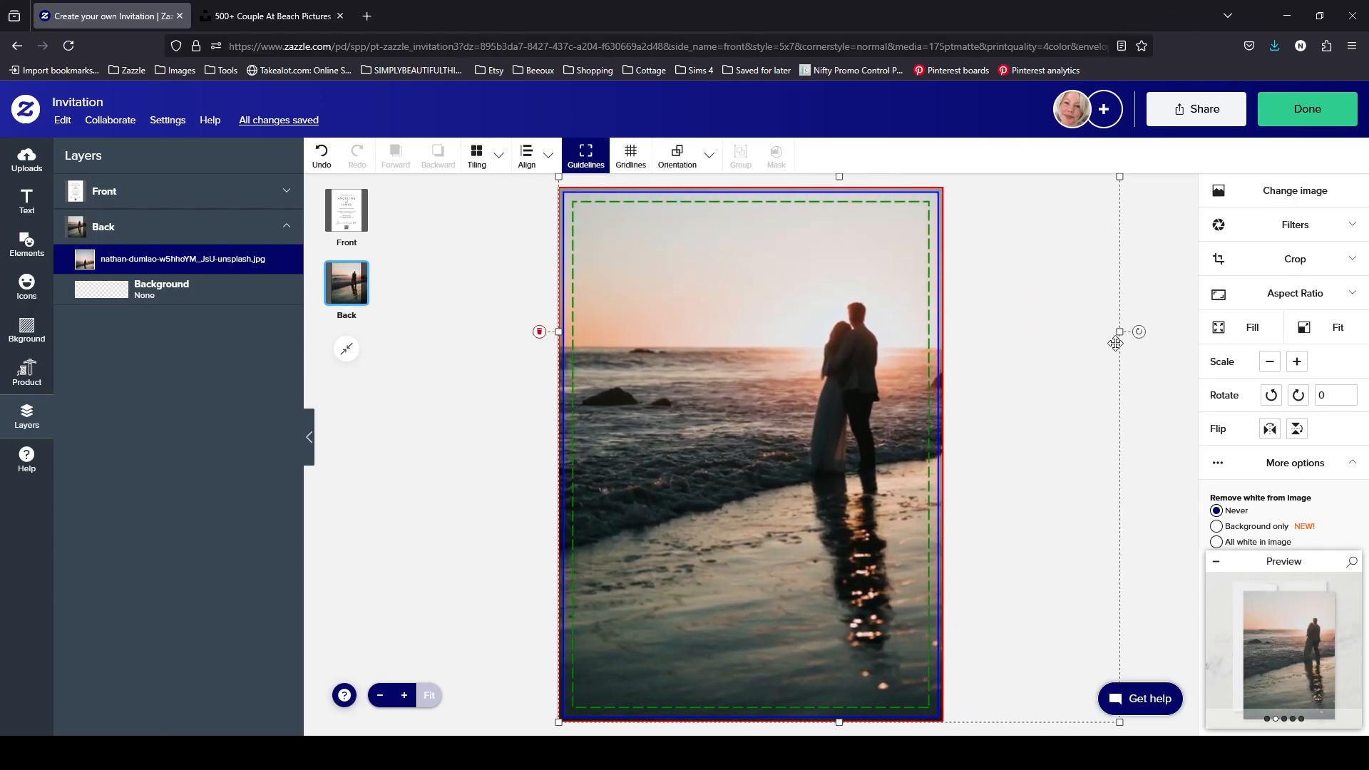
left_click(1325, 226)
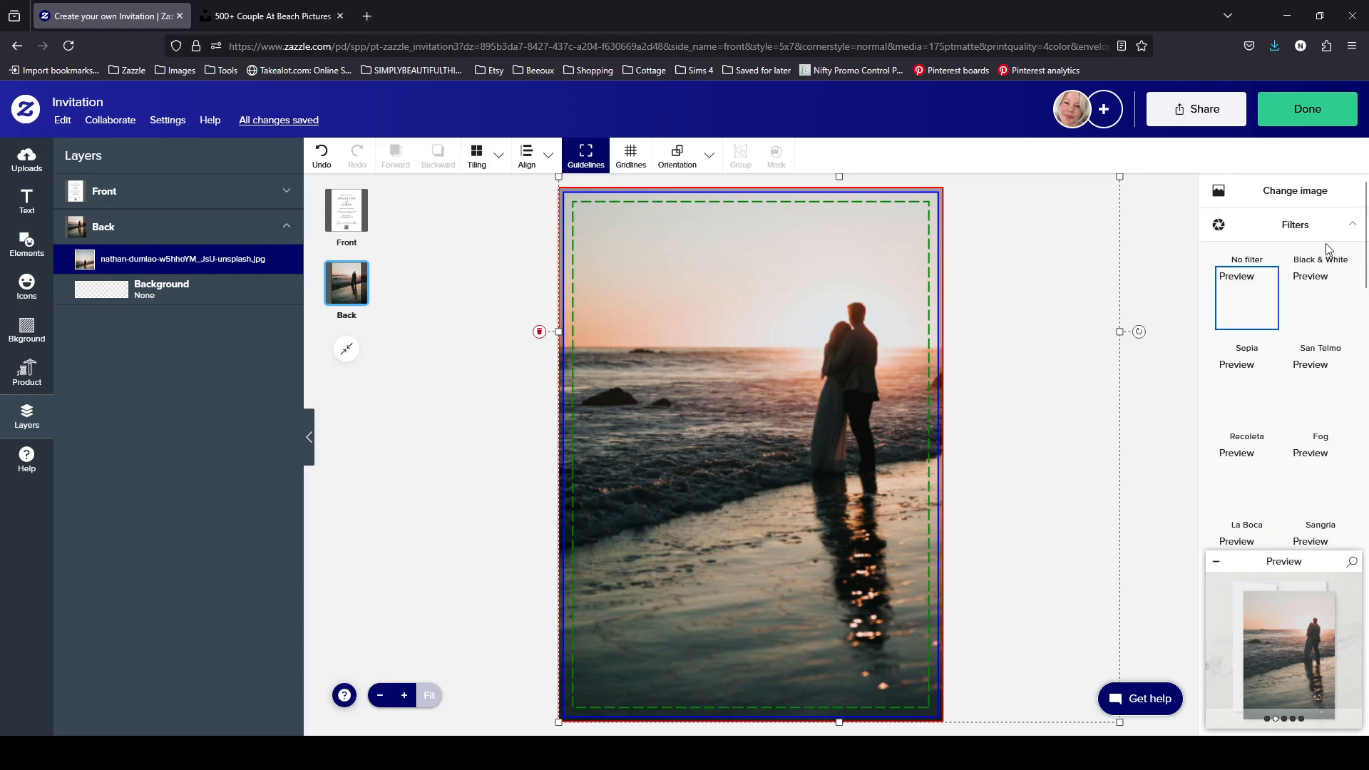
left_click(1318, 226)
left_click(1305, 262)
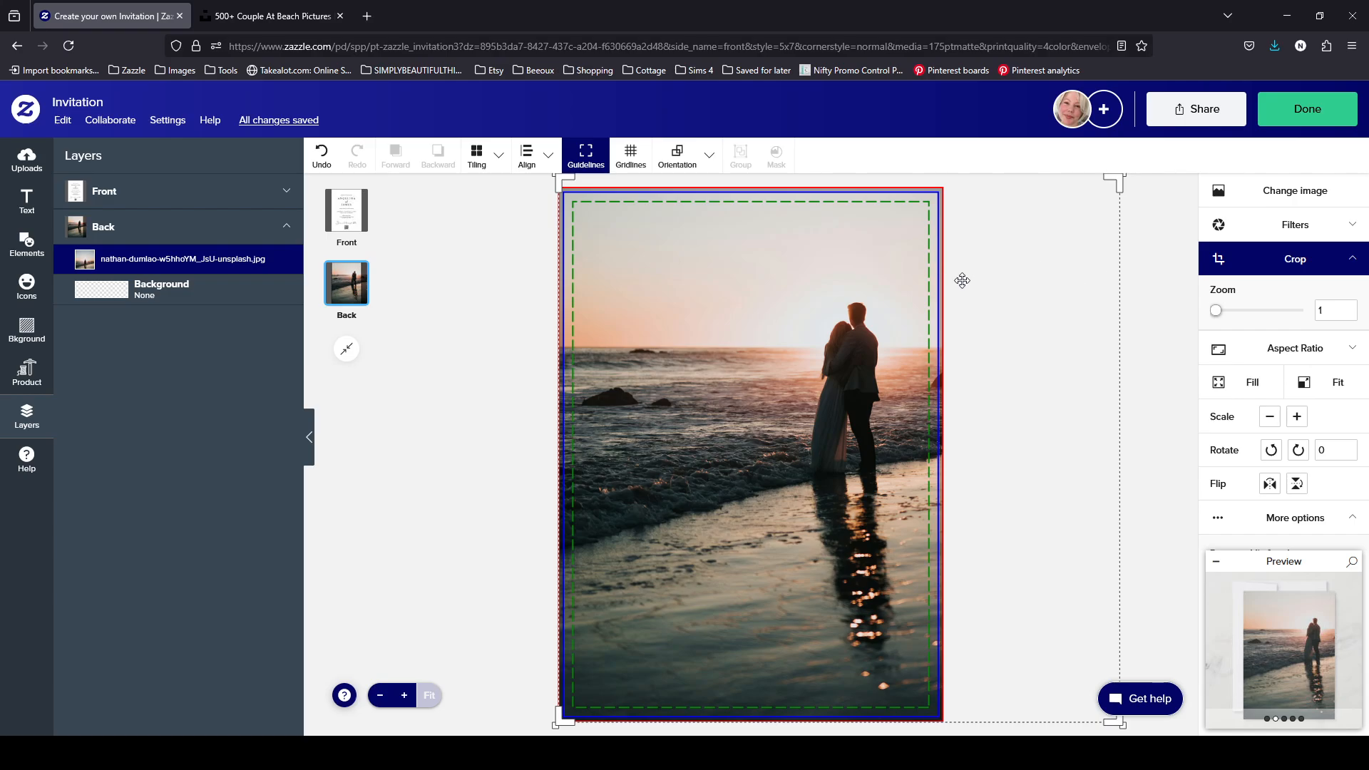
left_click(1256, 273)
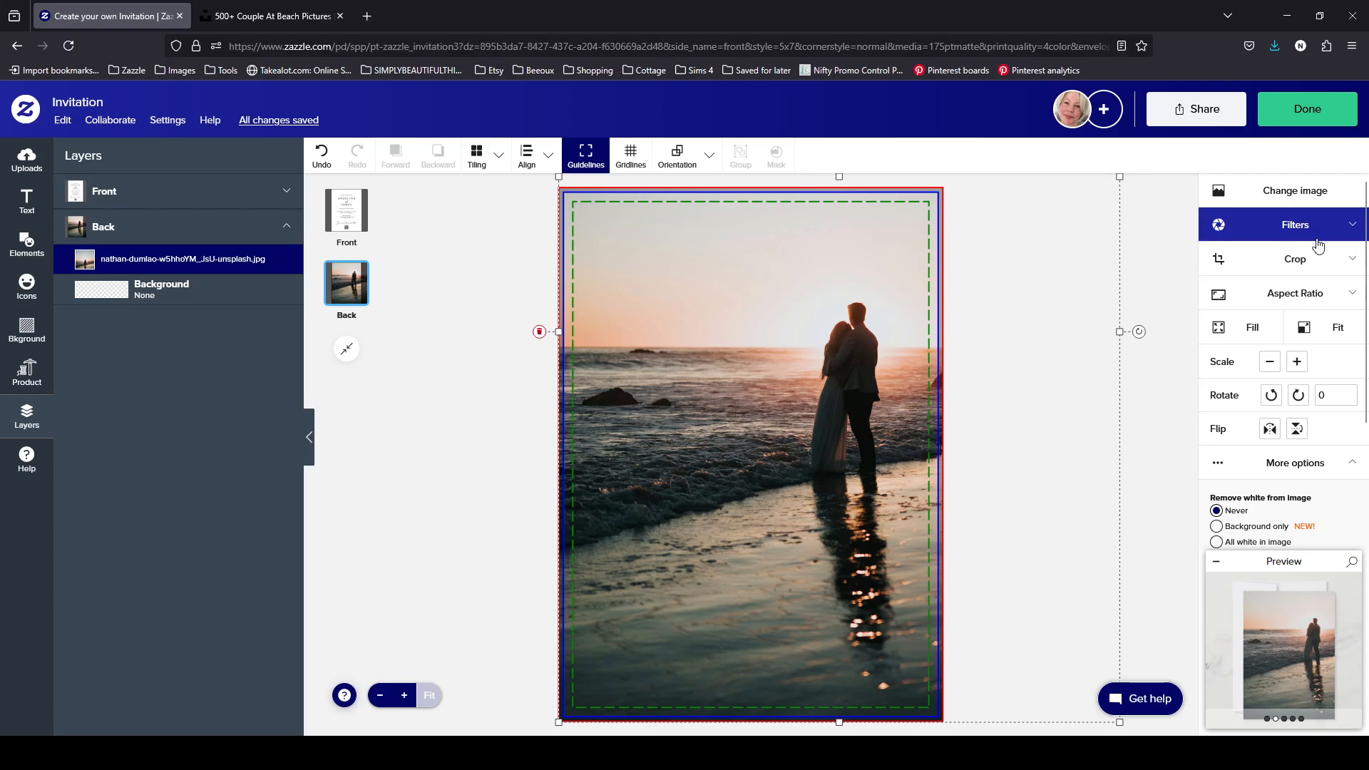
left_click(1299, 261)
left_click(316, 157)
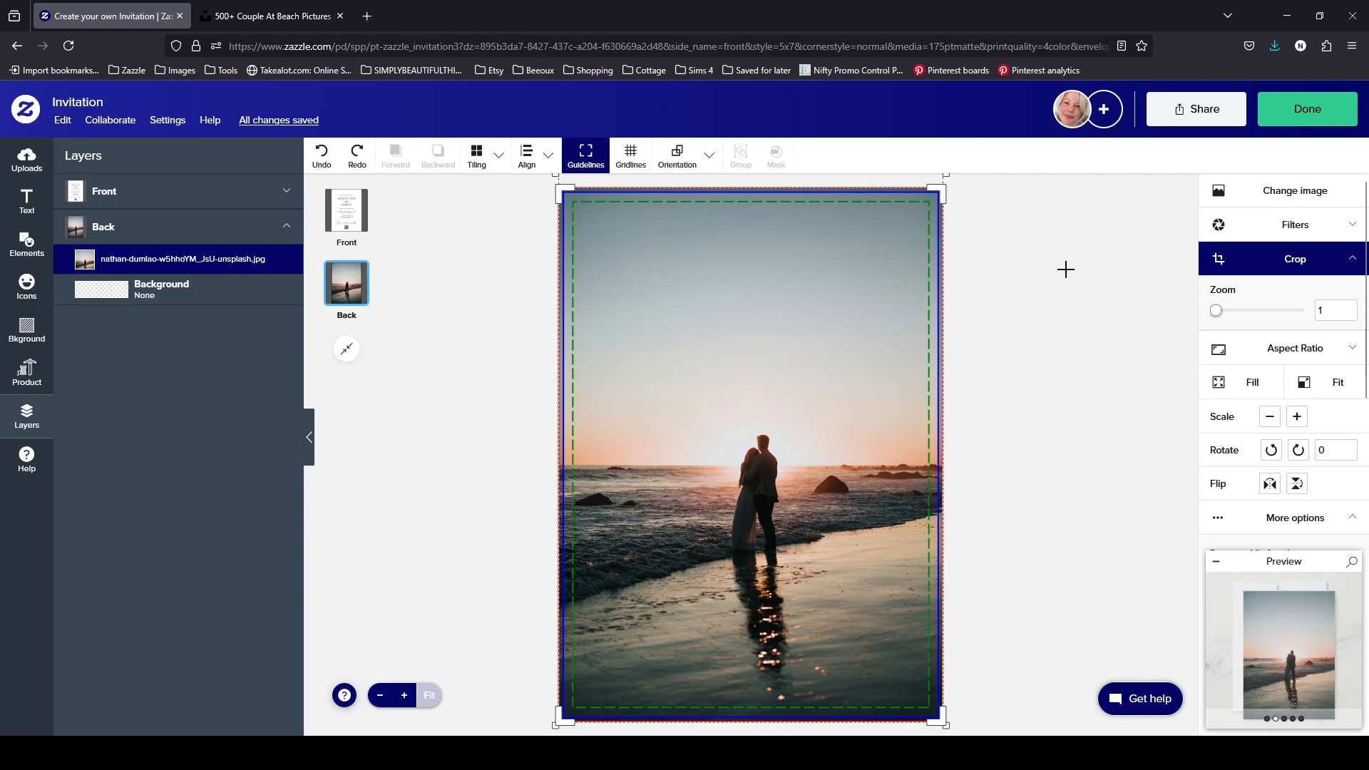
- Try a slight enlargement of the whole photo past the bleed line, and undo it
left_click(1273, 265)
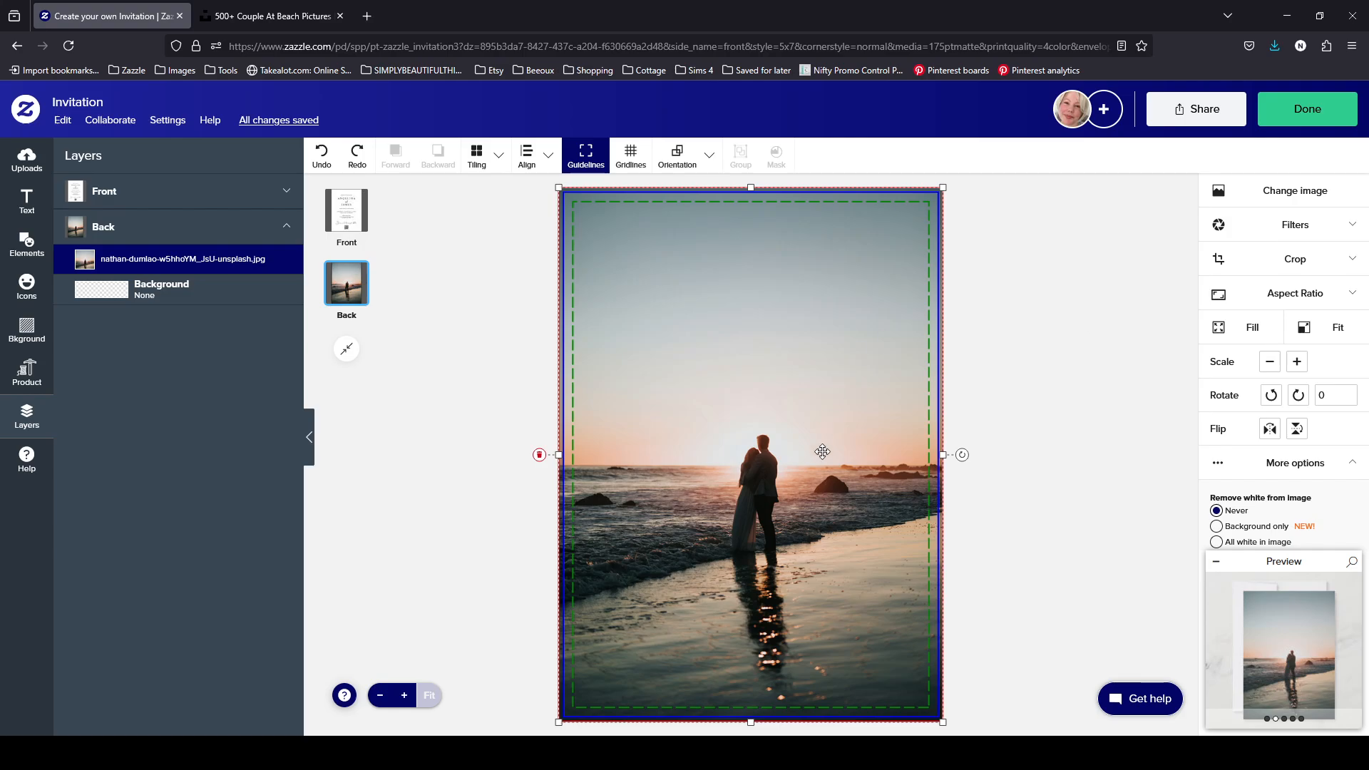
left_click_drag(944, 185, 981, 176)
left_click(327, 161)
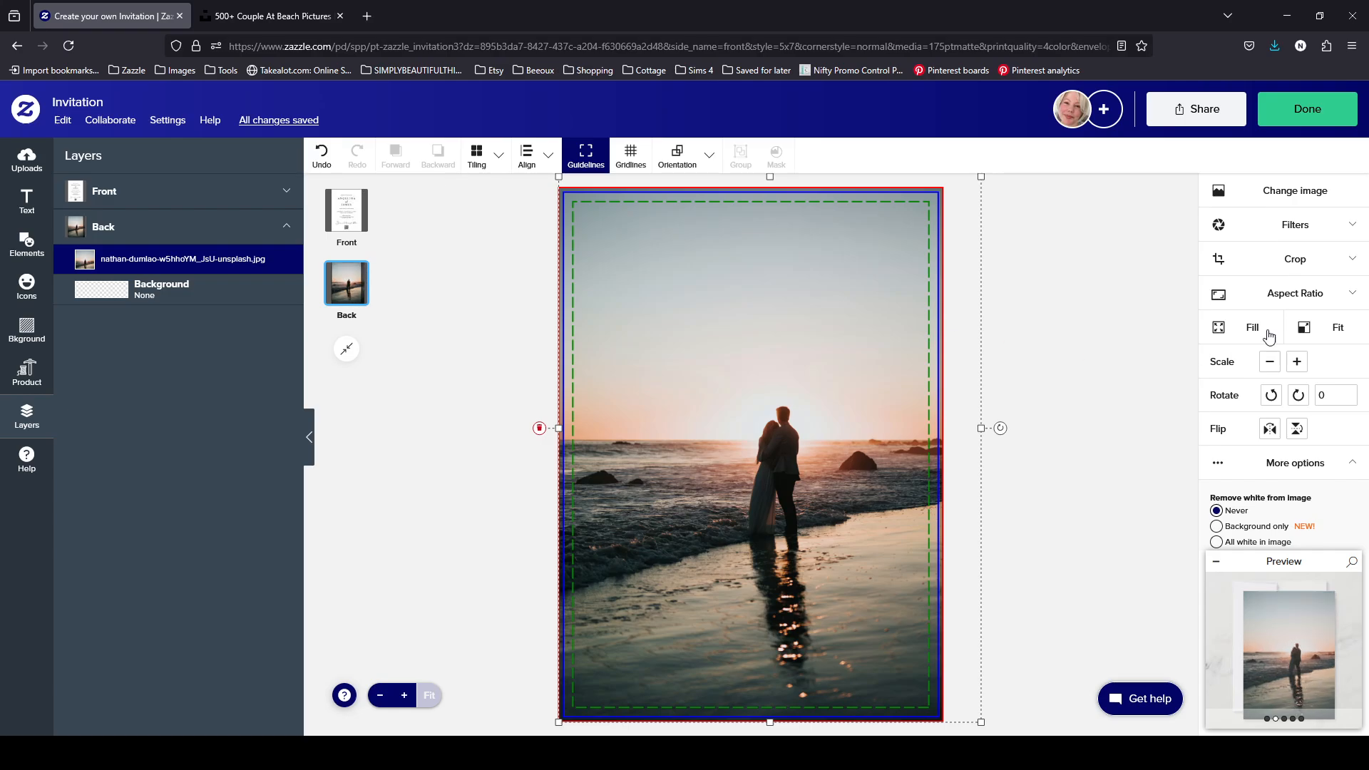
- Try widening the photo's crop frame past the artboard's right edge, and undo the crop change
left_click(1296, 269)
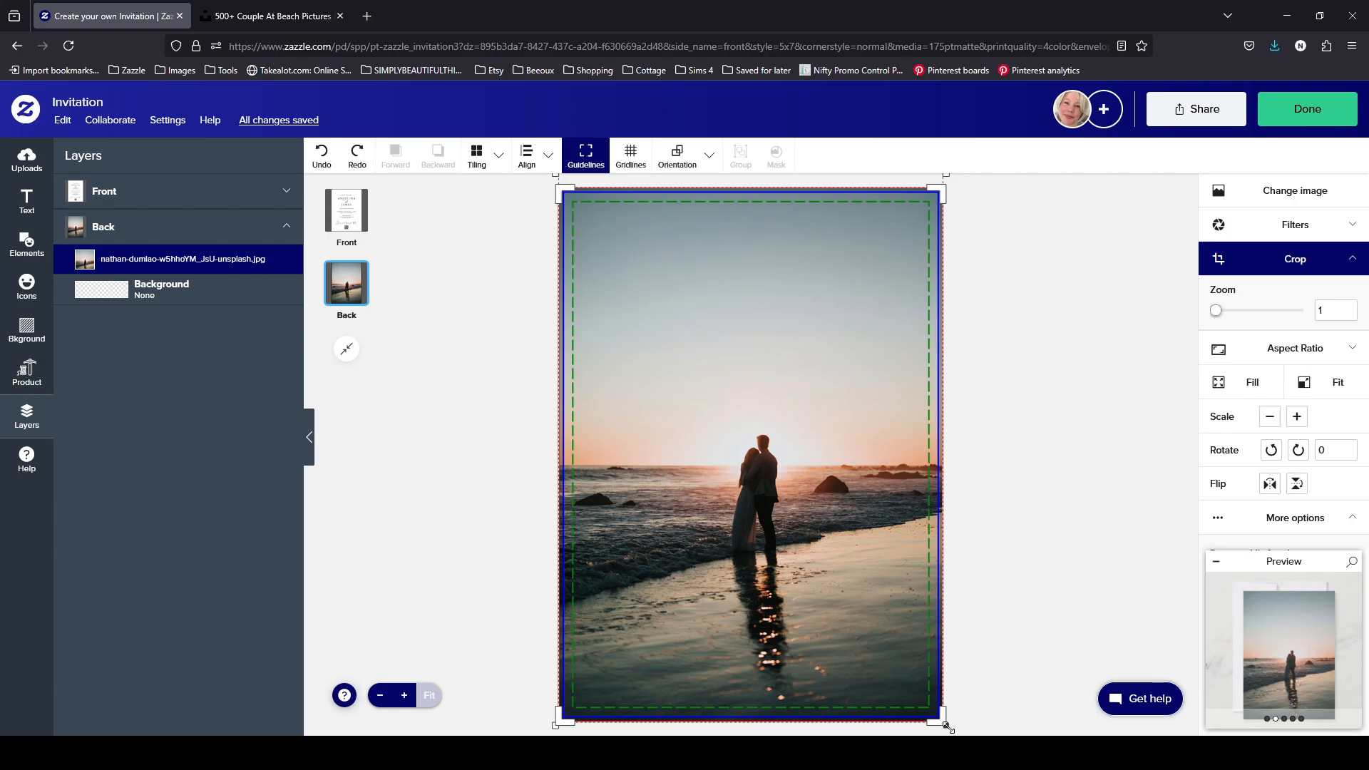
left_click_drag(948, 723, 979, 723)
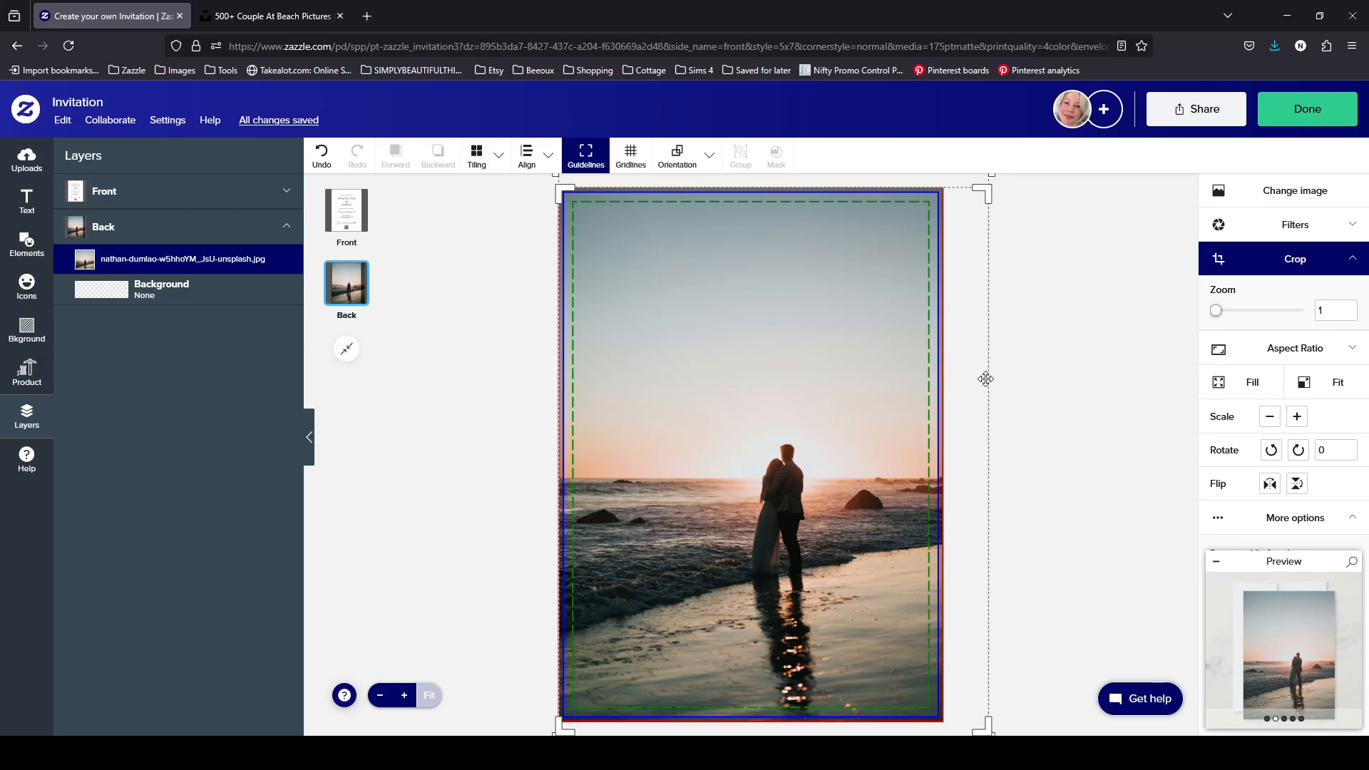
left_click(1277, 259)
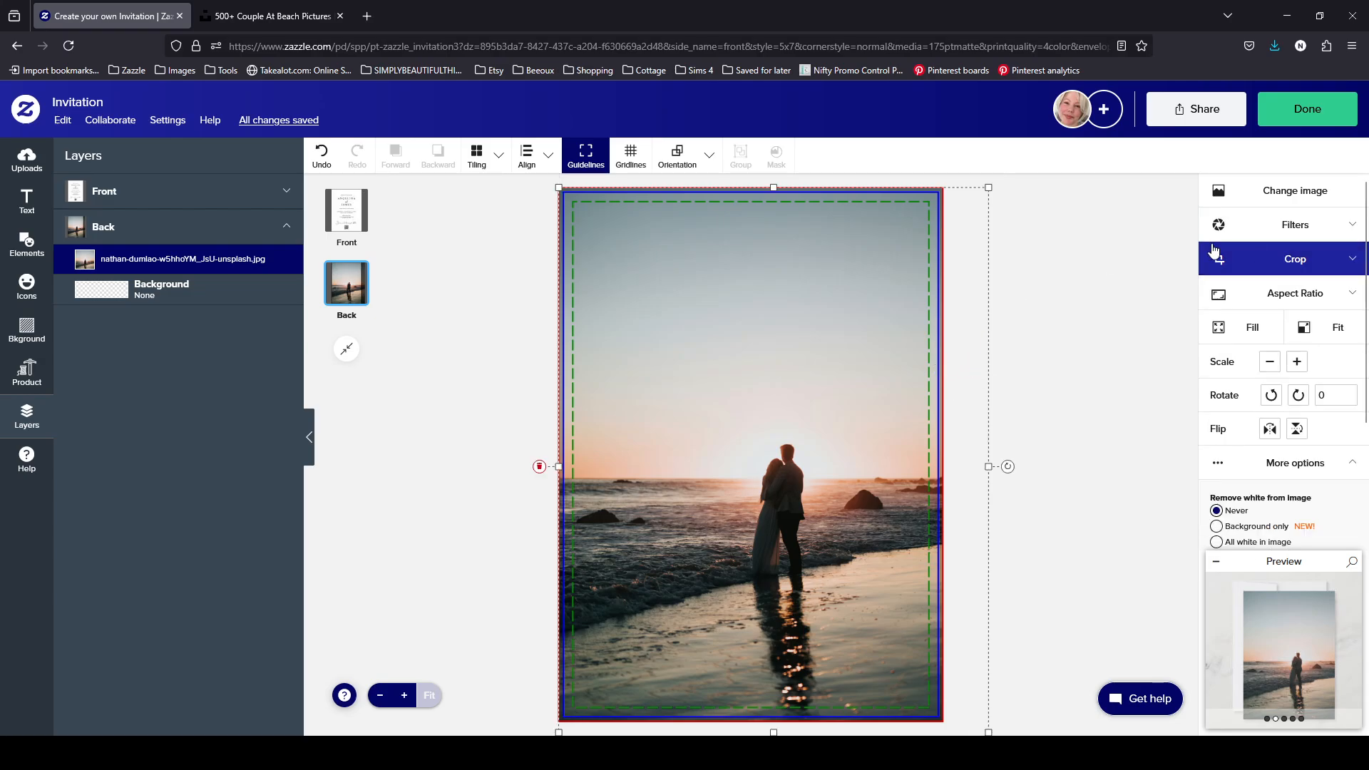
left_click(330, 152)
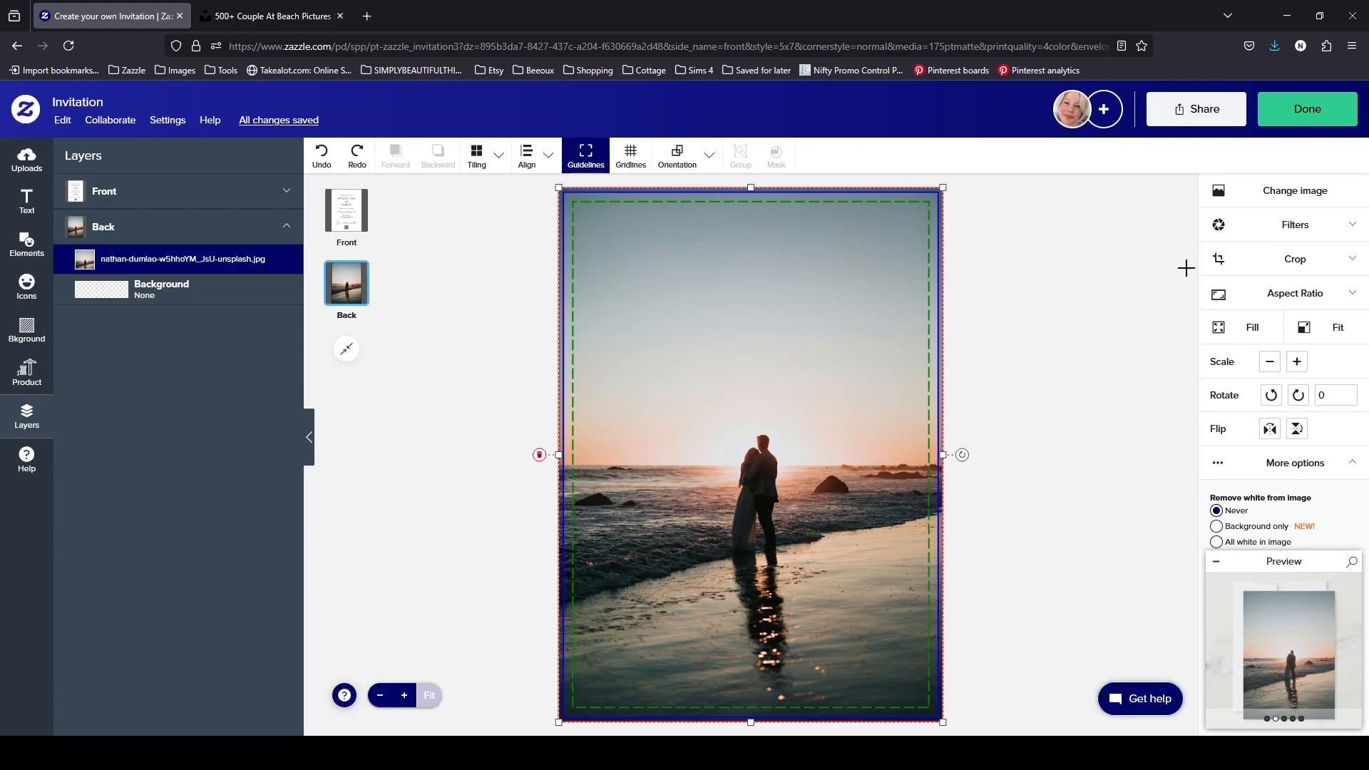
- Enlarge the photo within its crop frame to a zoom of about 1.77, and center the couple on the invitation's back
left_click(1252, 259)
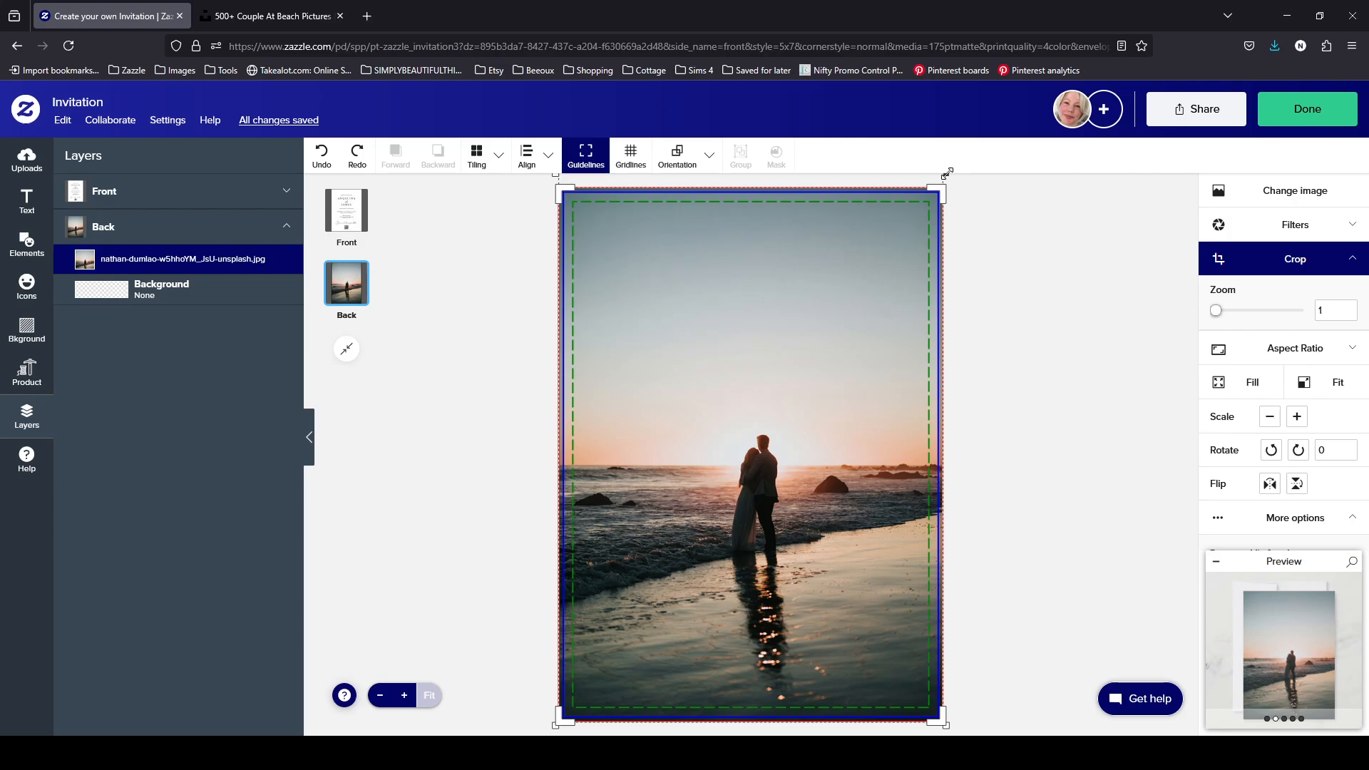
left_click_drag(947, 173, 1363, 2)
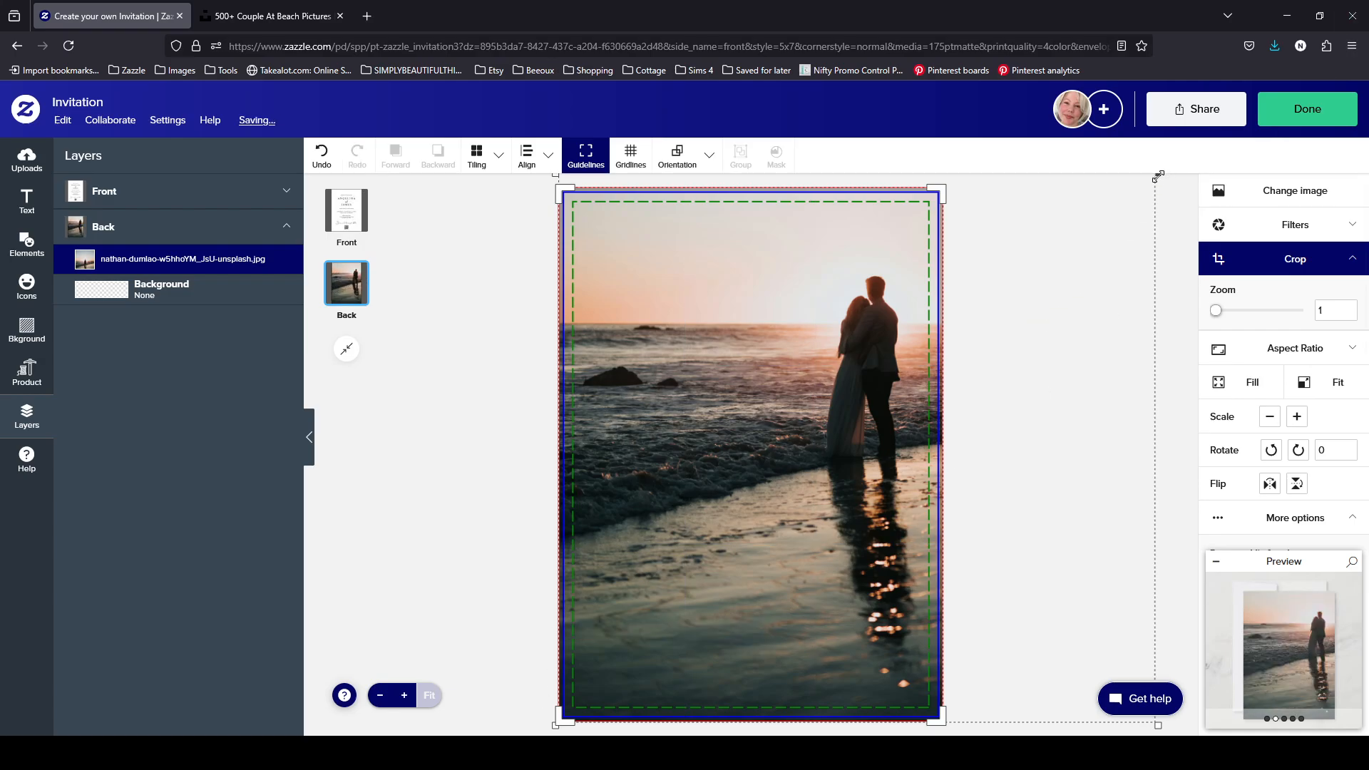
left_click_drag(1159, 176, 1283, 93)
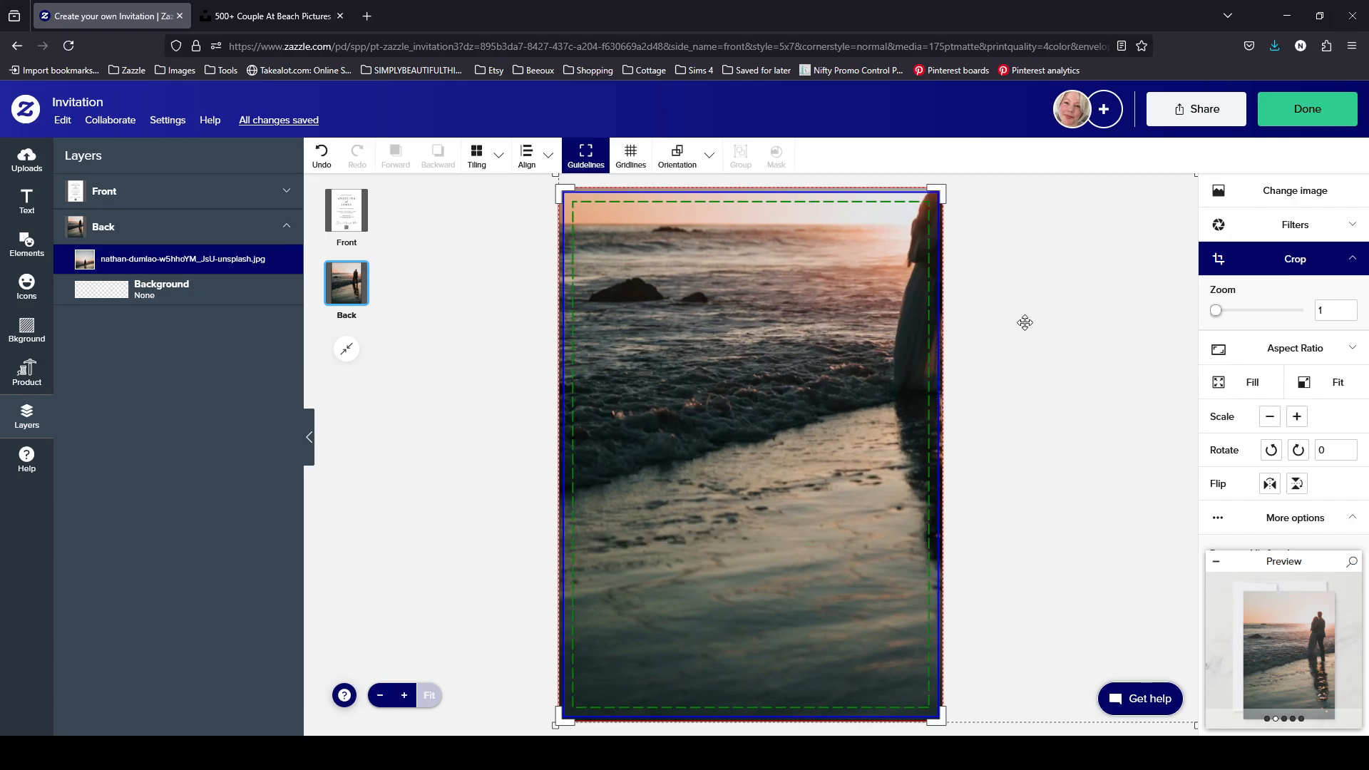
left_click_drag(1025, 323, 834, 528)
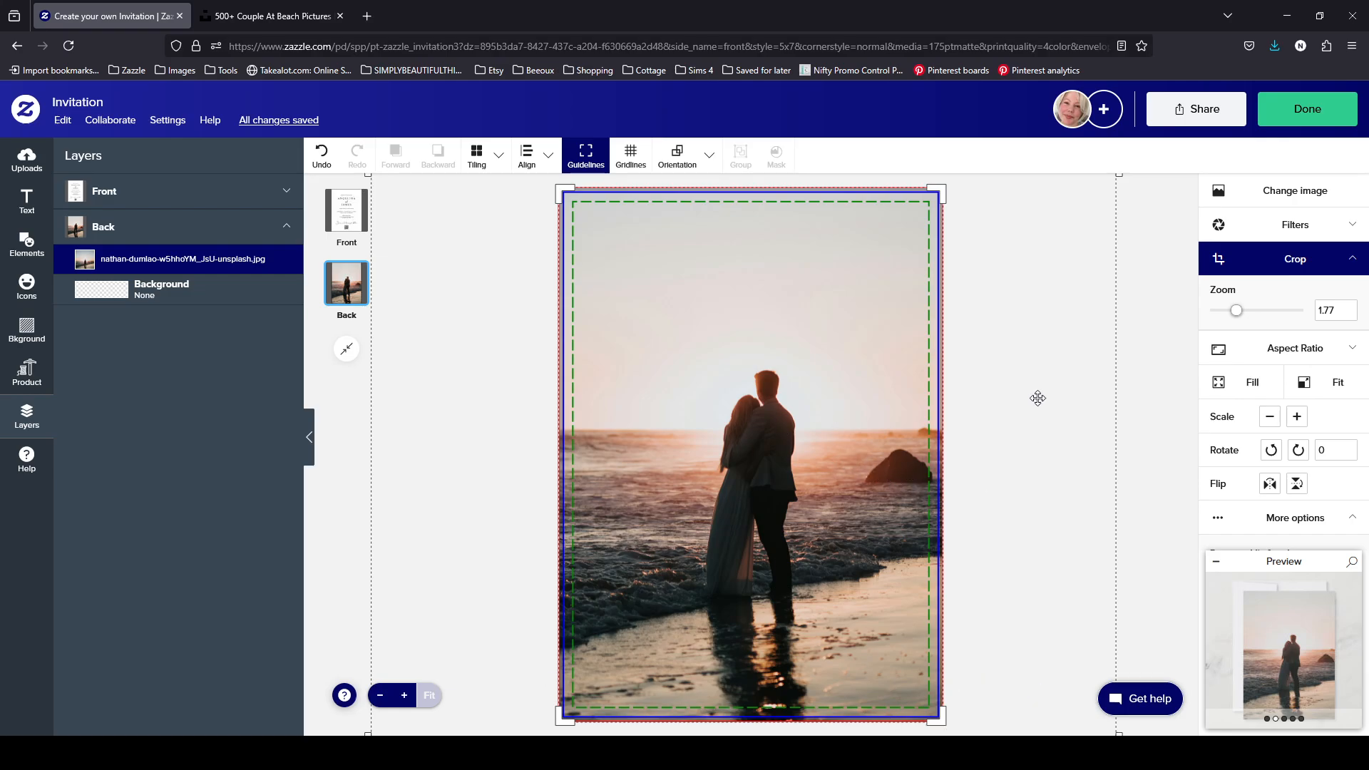
left_click(1332, 268)
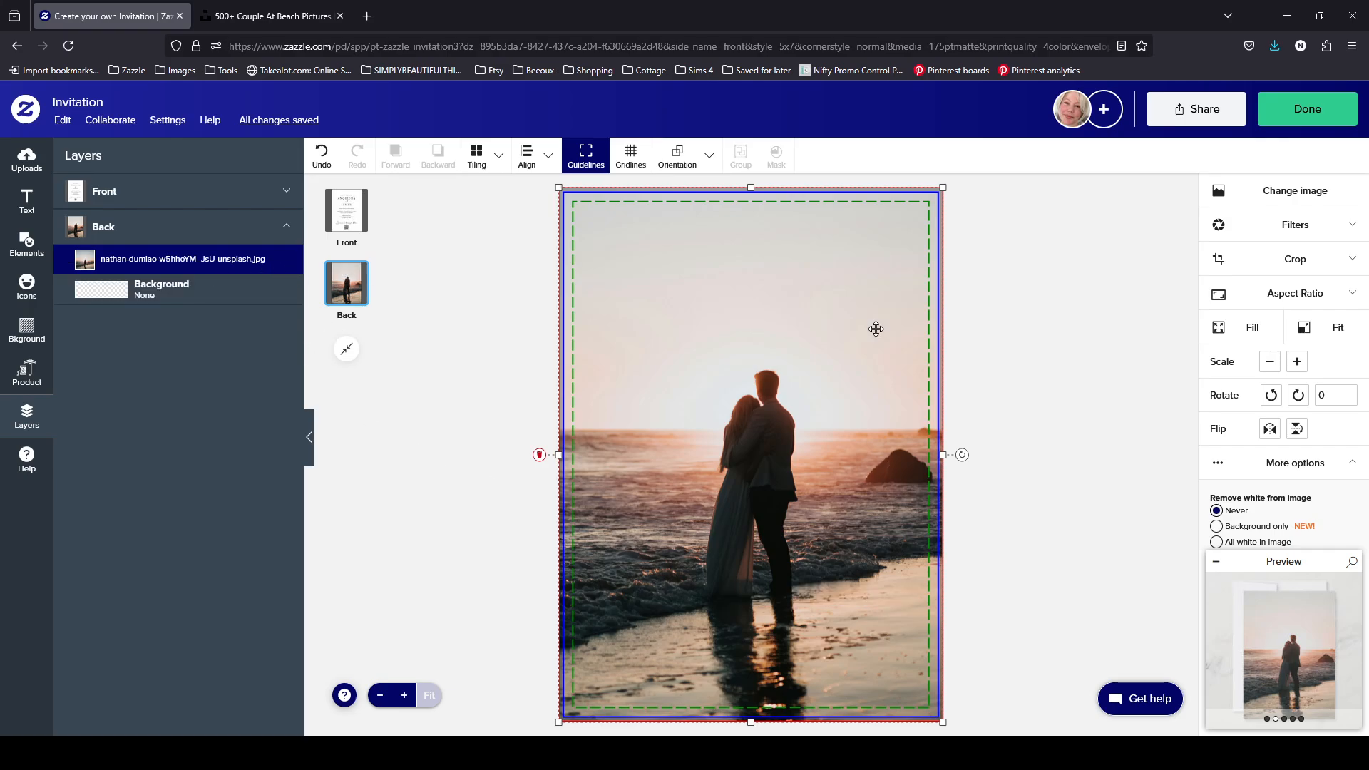
- Increase the photo's crop zoom to about 2.66, and reposition the couple toward the right side, inside the safe area
left_click(1274, 265)
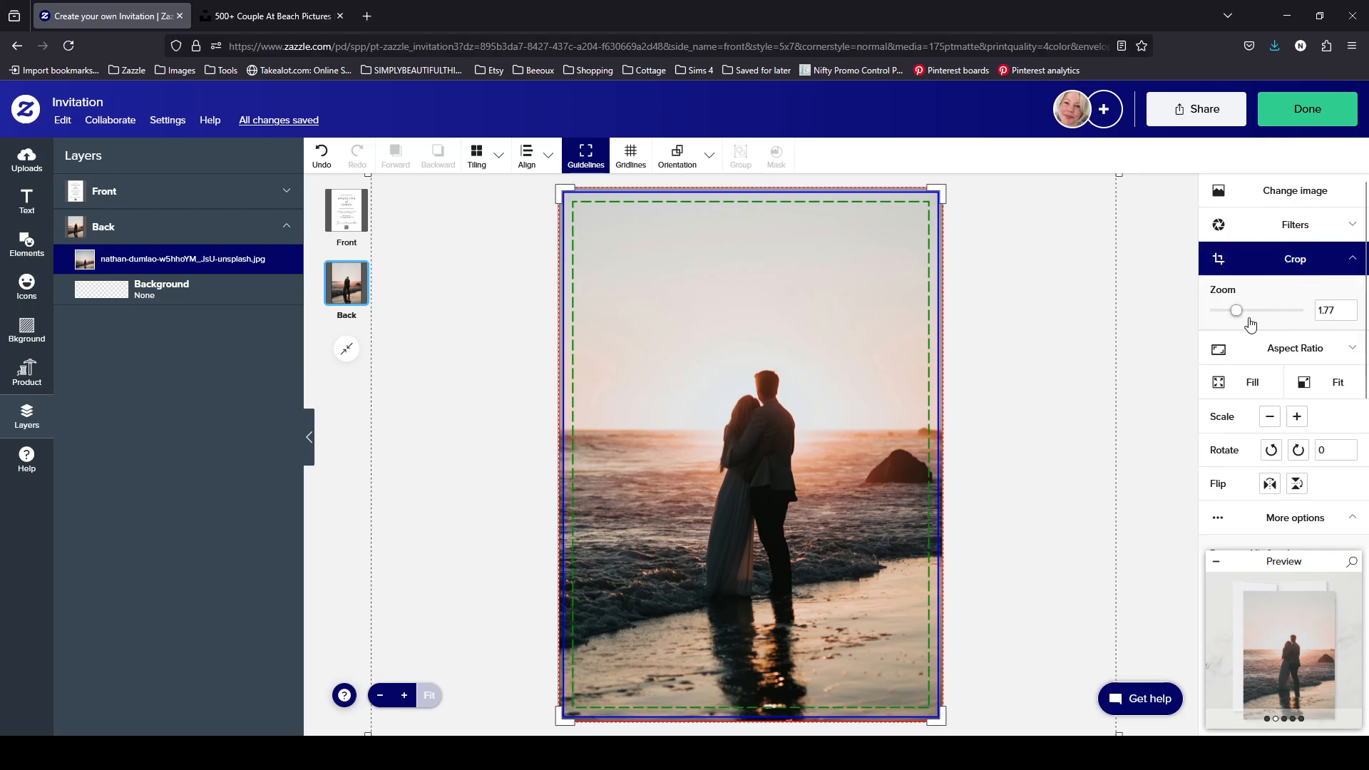
mouse_move(1237, 314)
left_mouse_down()
mouse_move(1273, 322)
mouse_move(1262, 319)
left_mouse_up()
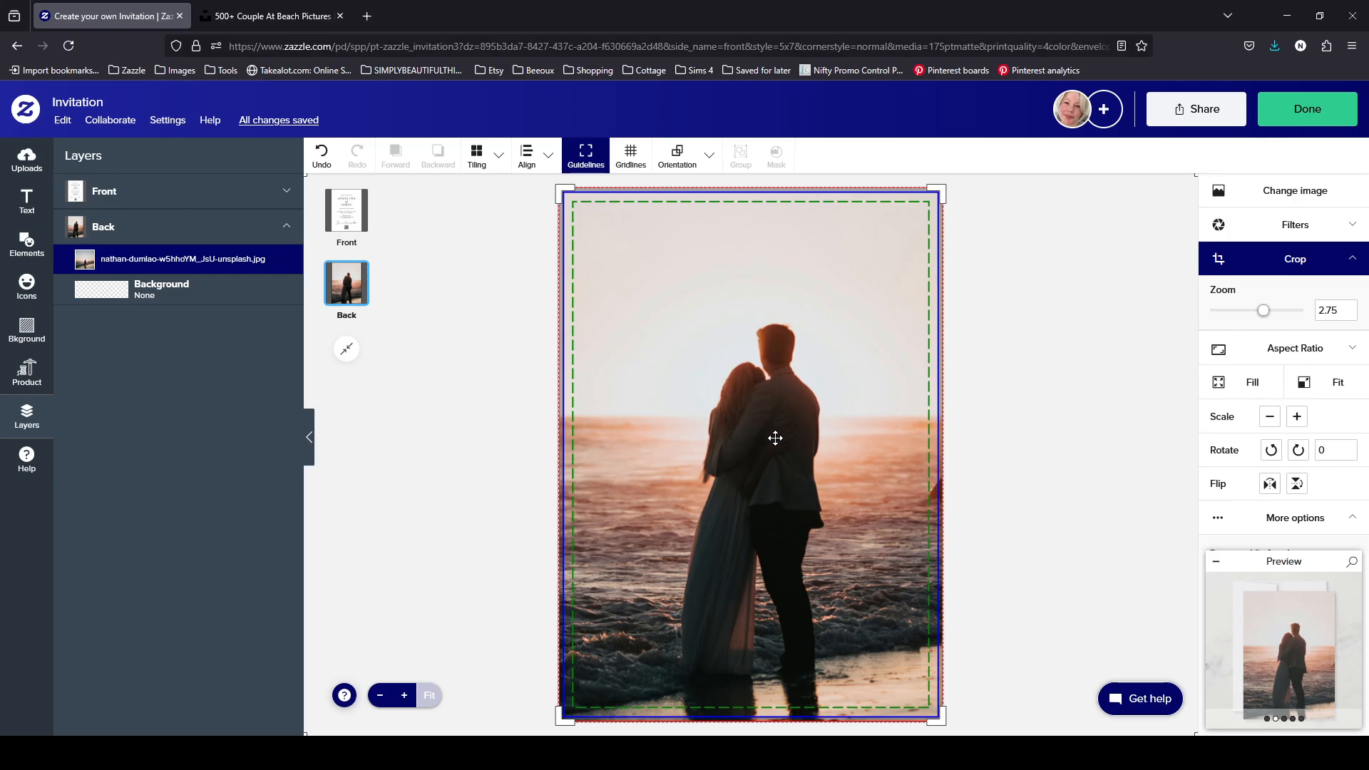
left_click_drag(775, 438, 775, 441)
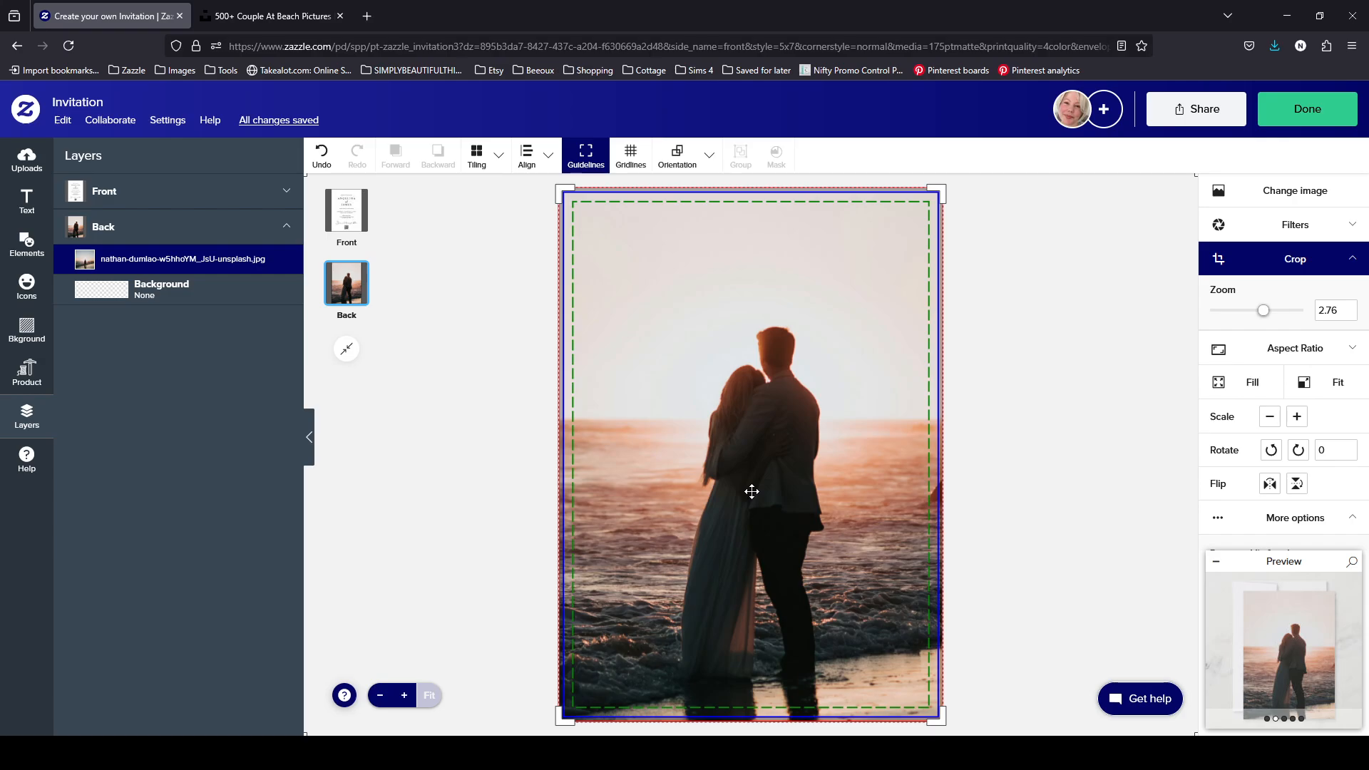
mouse_move(752, 492)
left_mouse_down()
mouse_move(751, 427)
mouse_move(725, 416)
mouse_move(849, 437)
mouse_move(648, 364)
mouse_move(764, 406)
mouse_move(742, 427)
mouse_move(743, 469)
left_mouse_up()
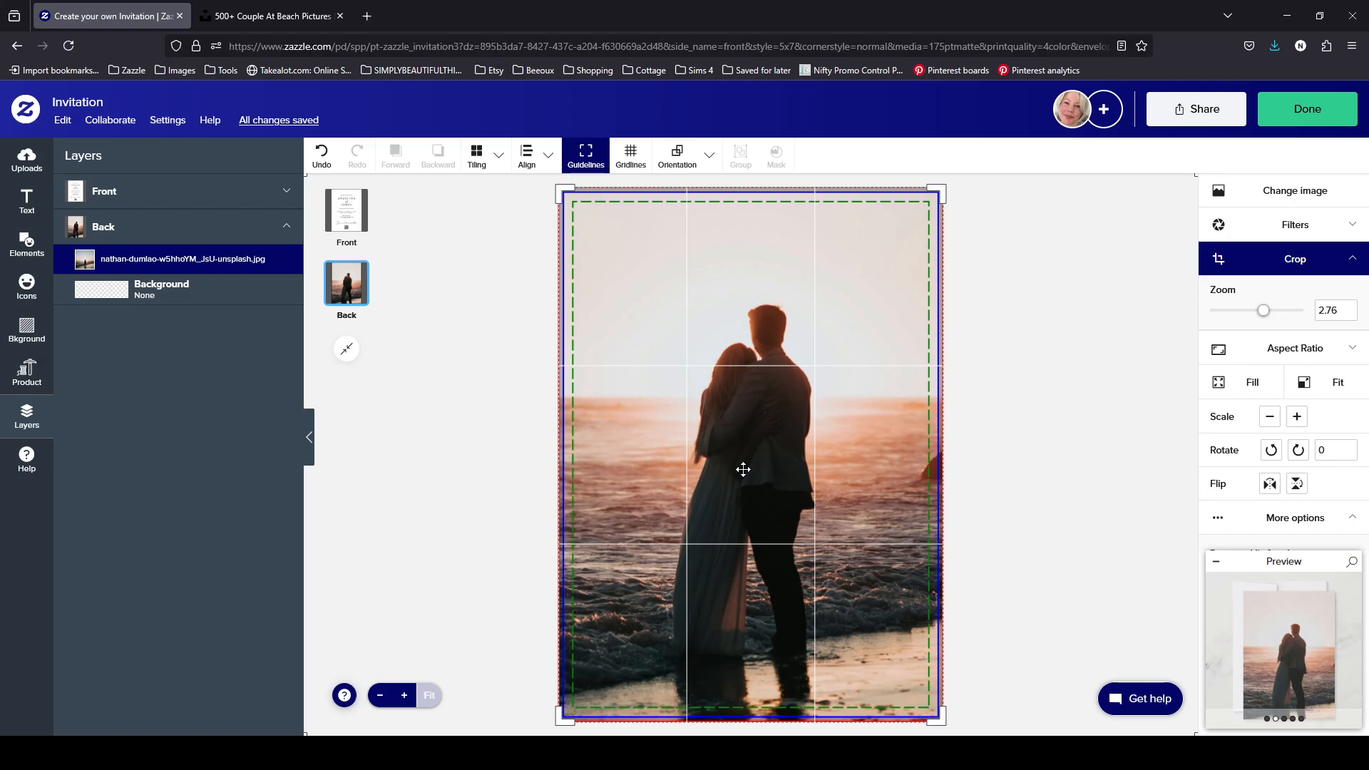
left_click_drag(743, 469, 742, 468)
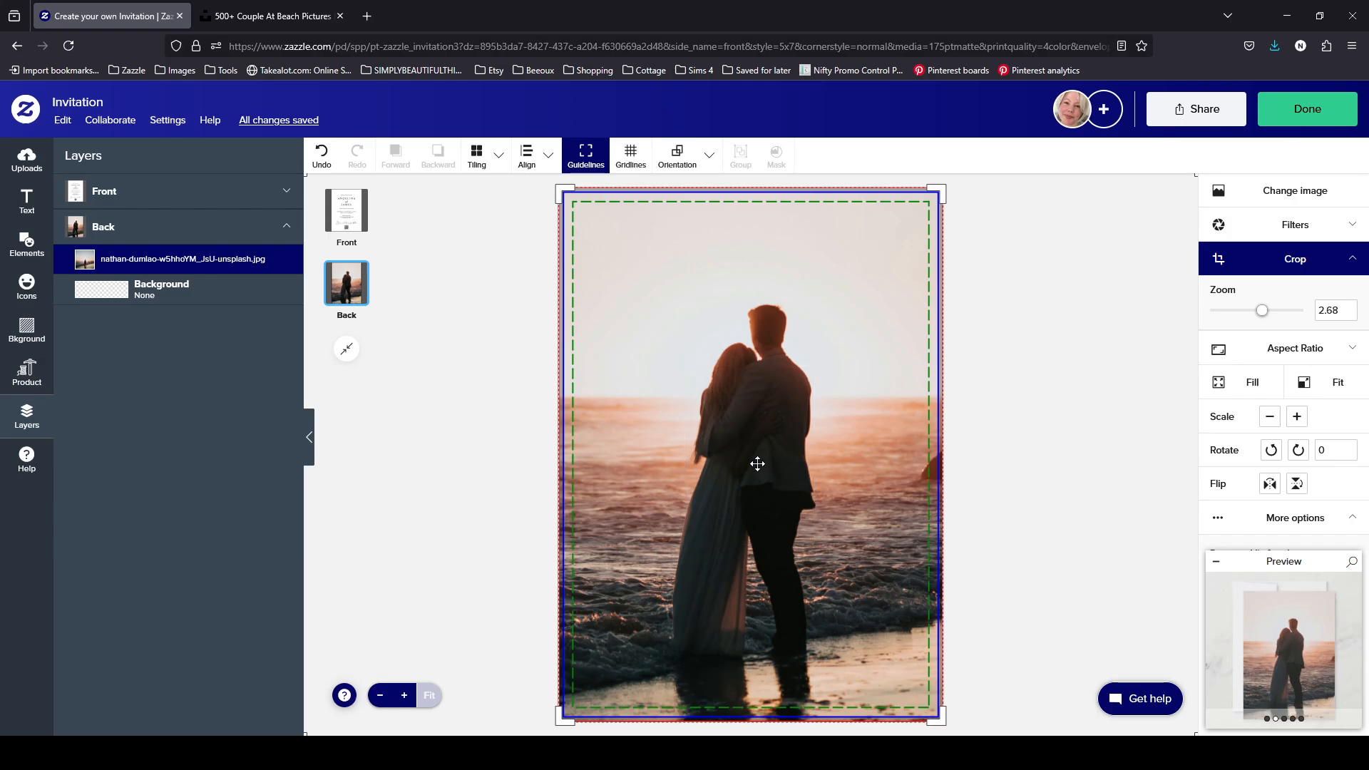
left_click_drag(746, 464, 749, 462)
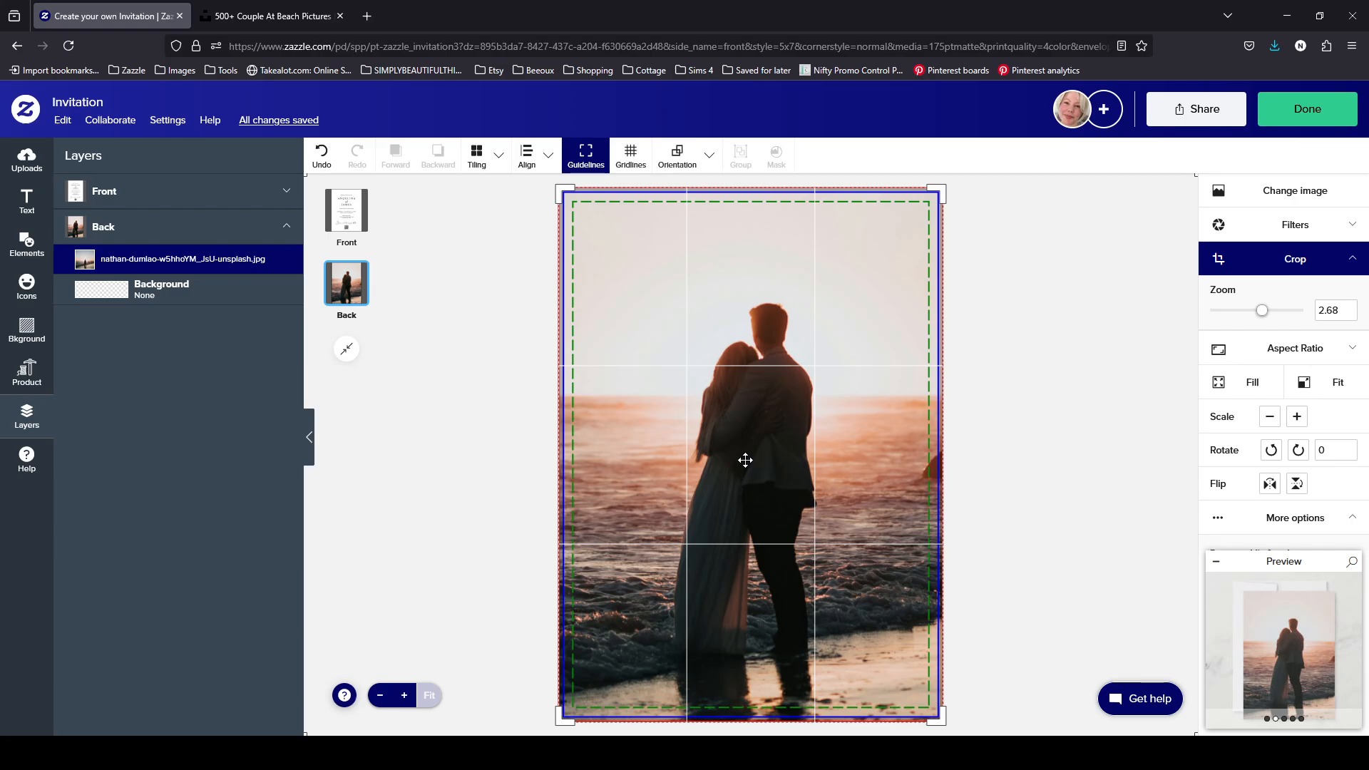
left_click_drag(745, 460, 836, 467)
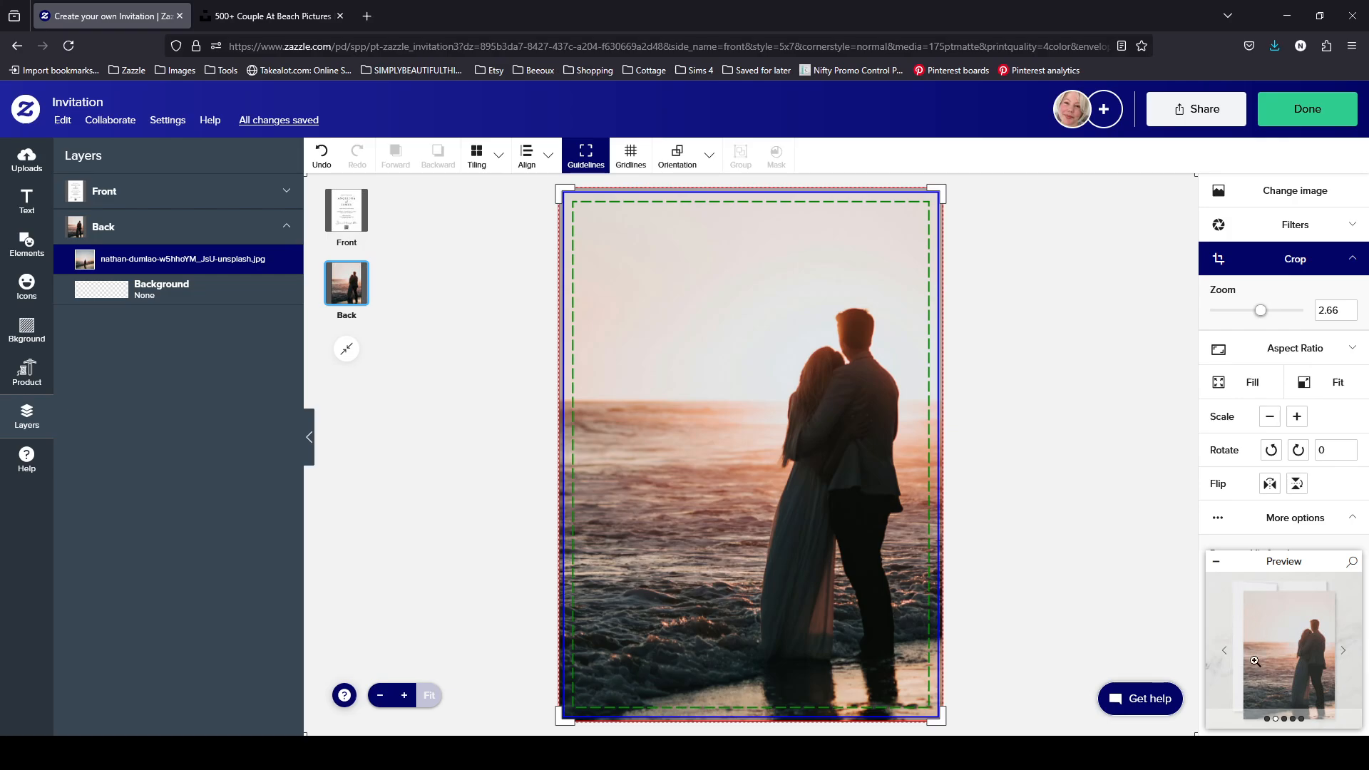
- Collapse and restore the design preview, and open the enlarged preview to check the cropped photo on the invitation's back
left_click(1217, 565)
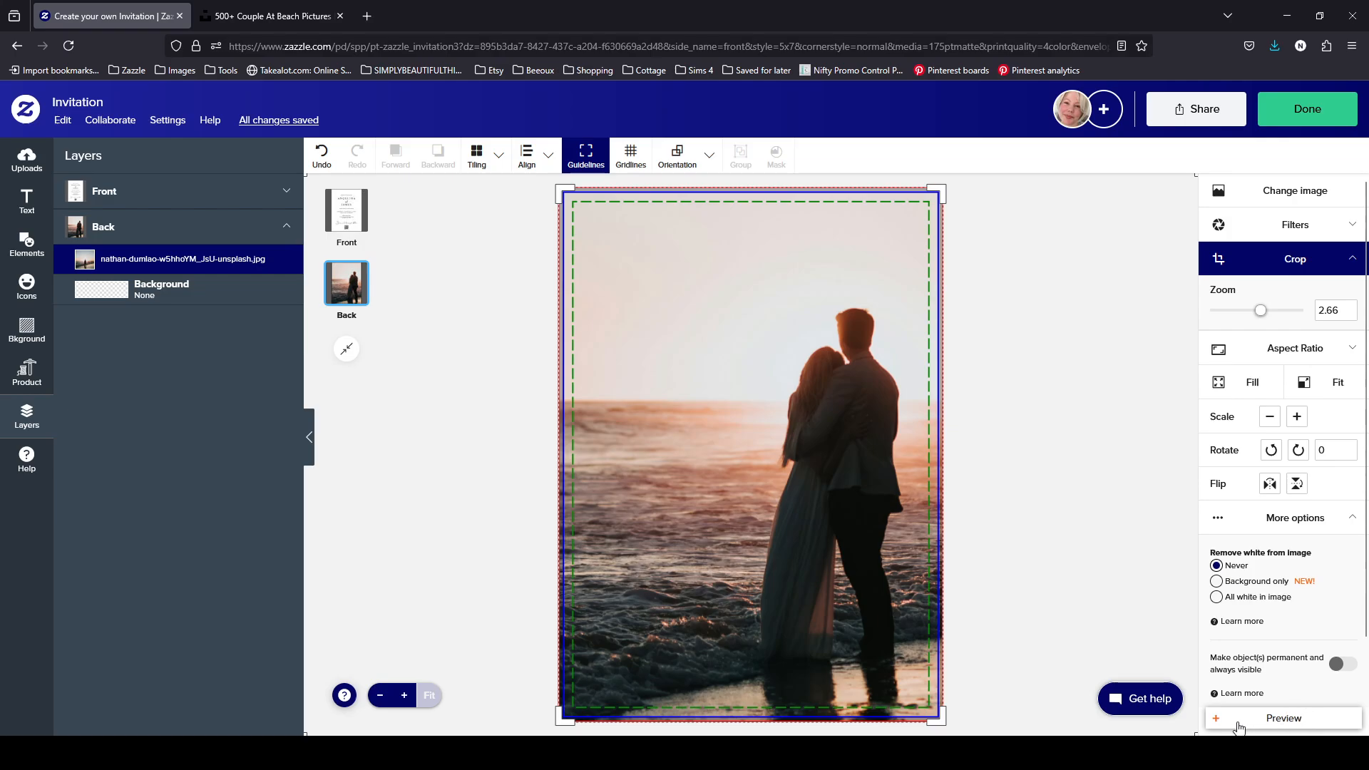
left_click(1215, 719)
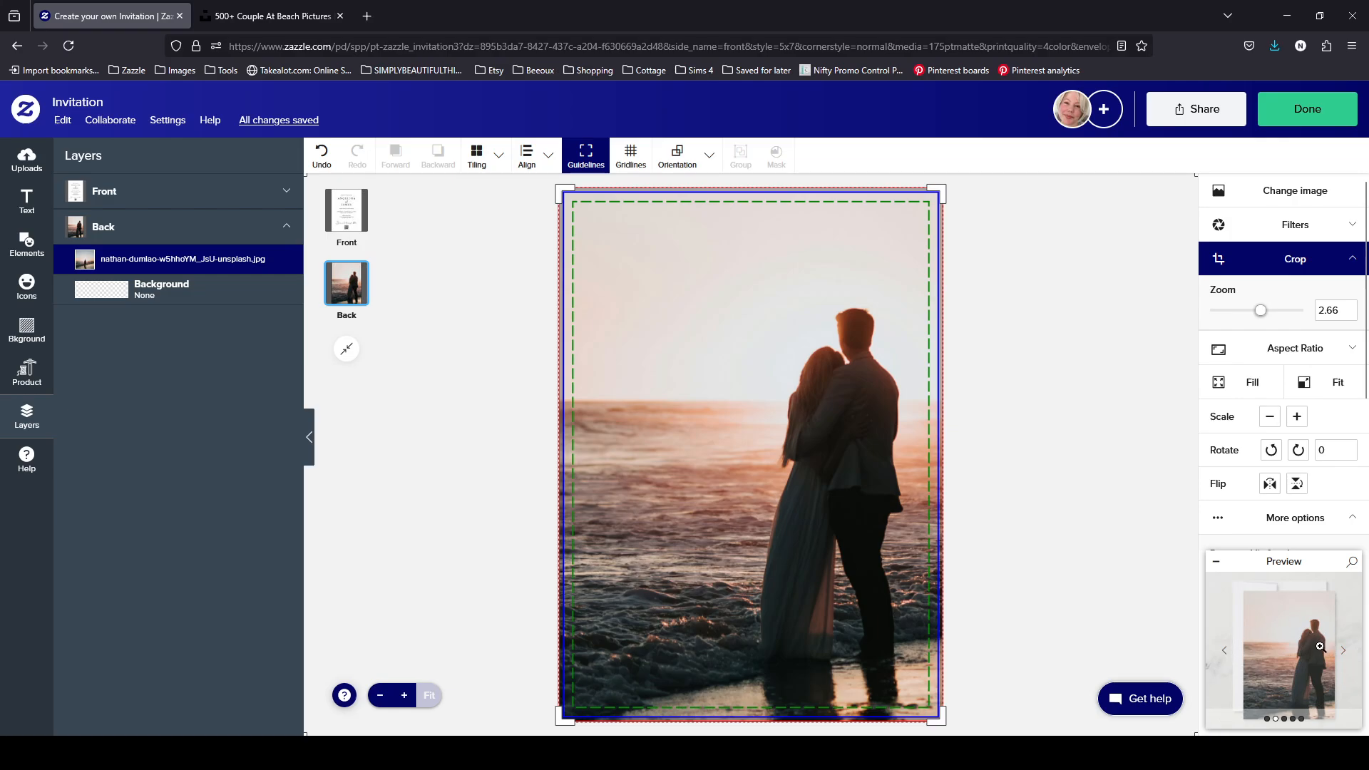
left_click(1216, 564)
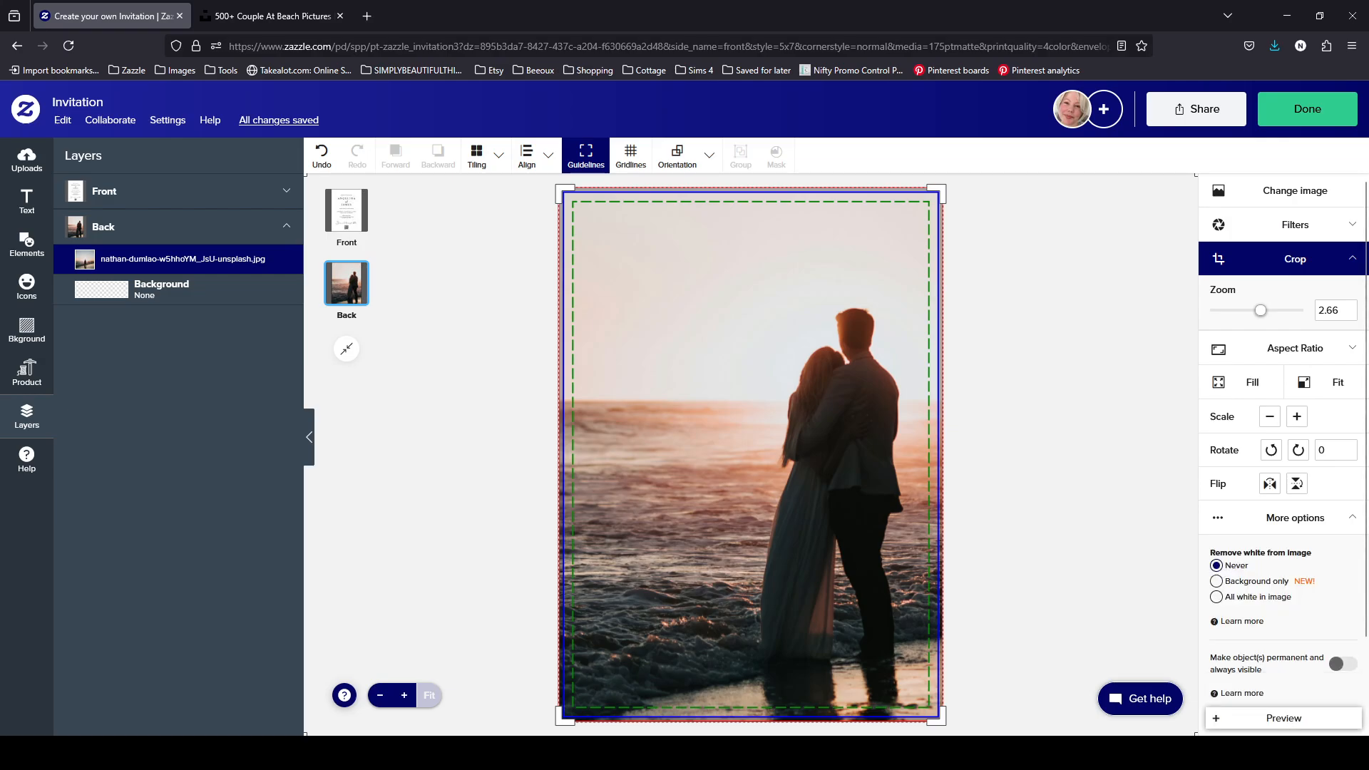
left_click(1213, 721)
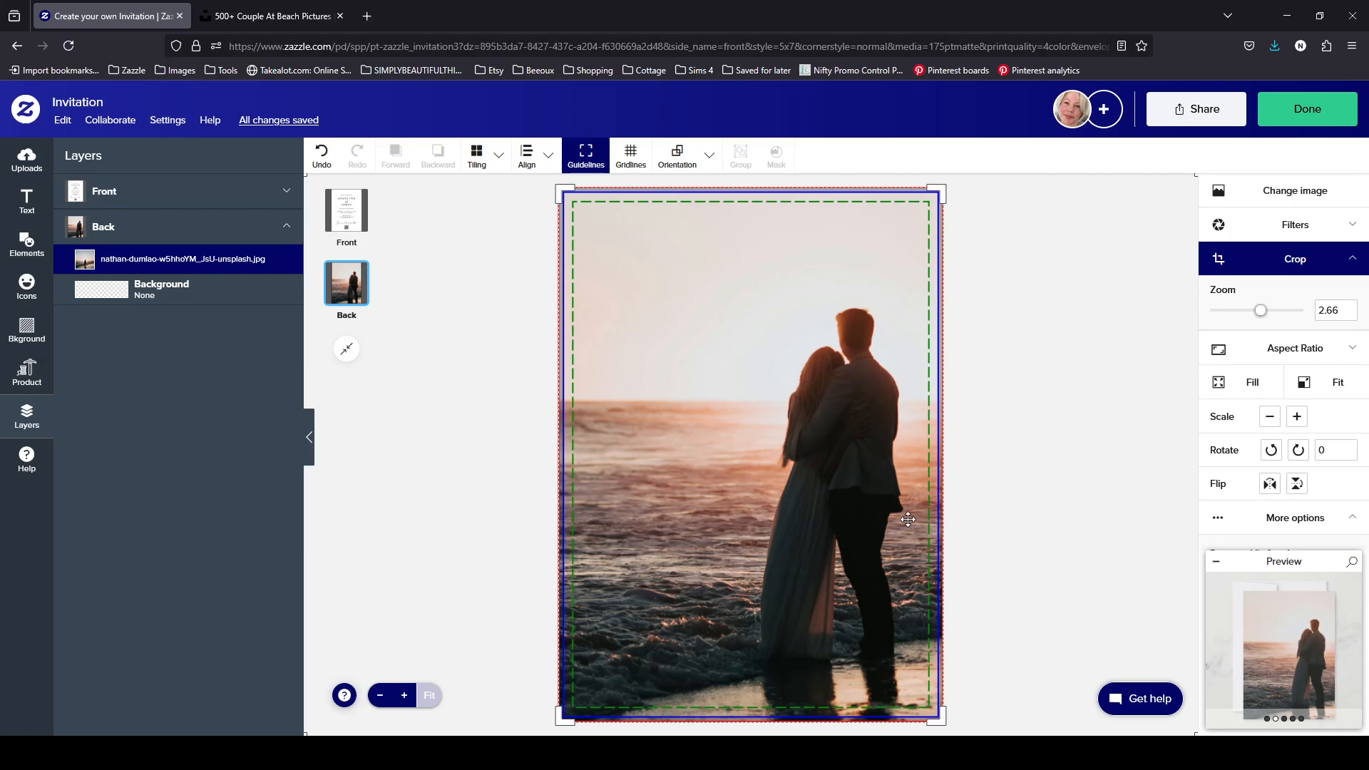
left_click(1287, 610)
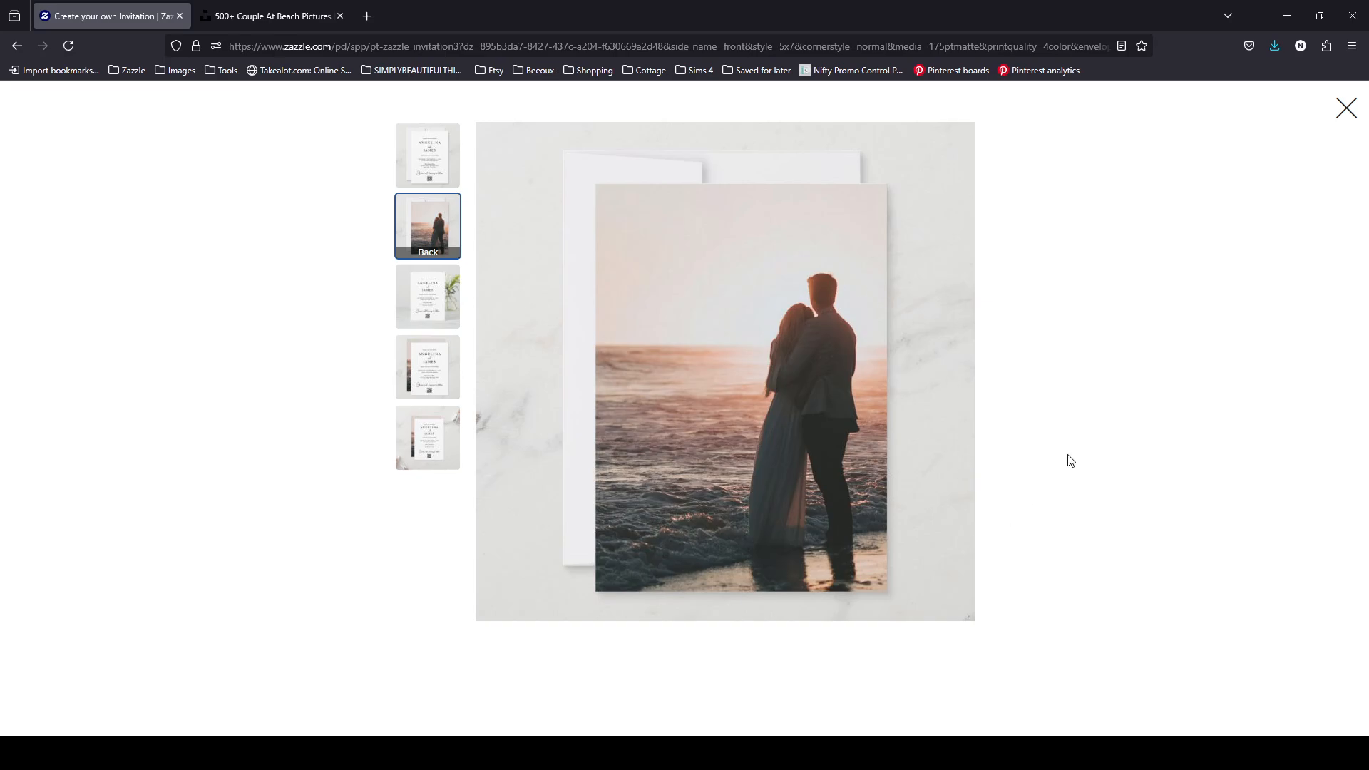
- Compare the front, back and combined front/back previews of the invitation, and close the enlarged preview
left_click(428, 155)
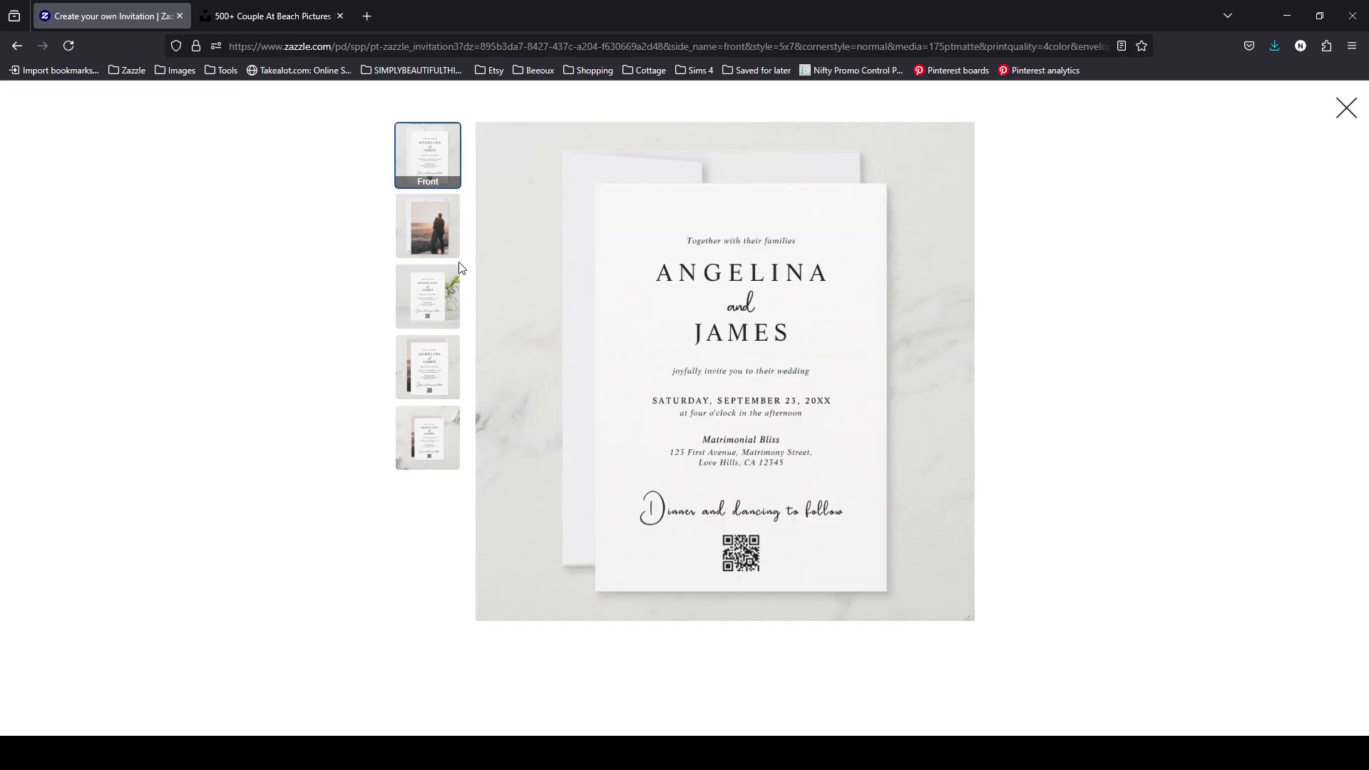
left_click(429, 229)
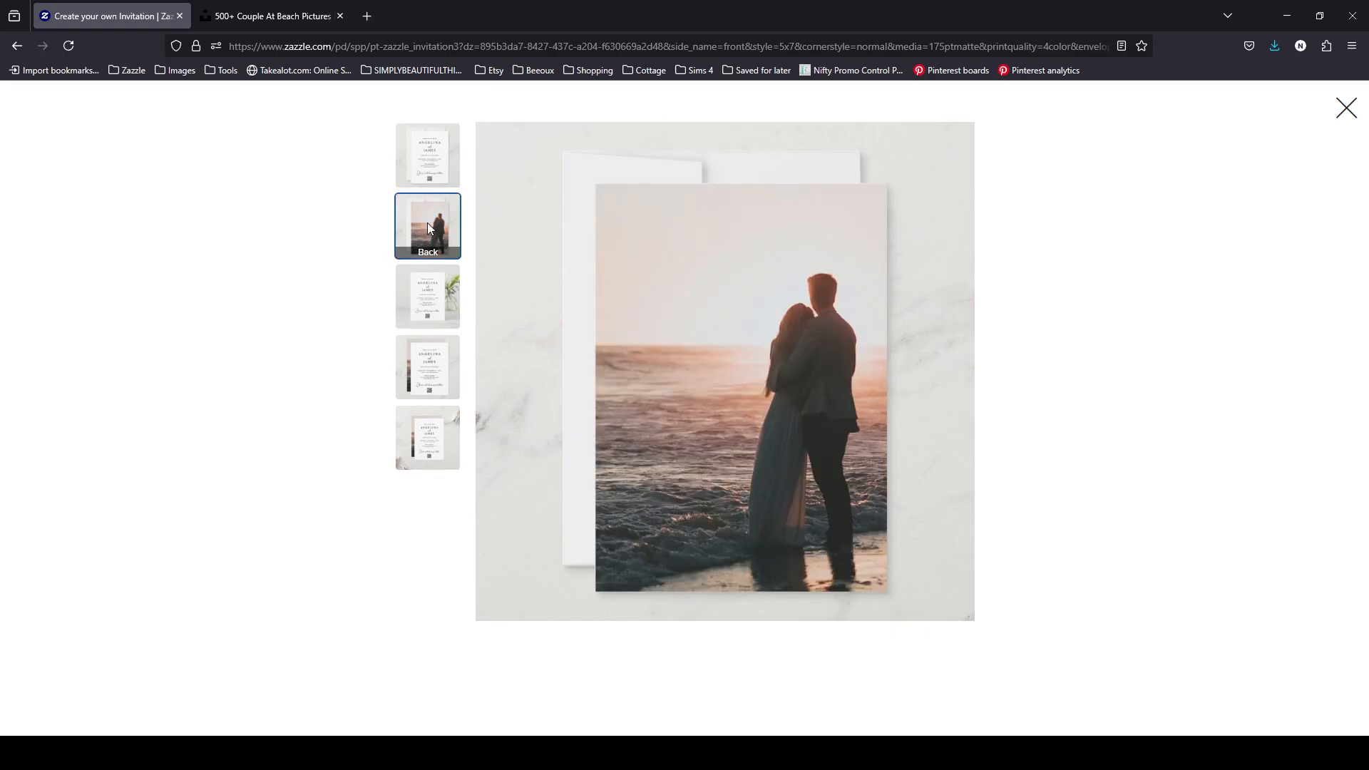
left_click(427, 354)
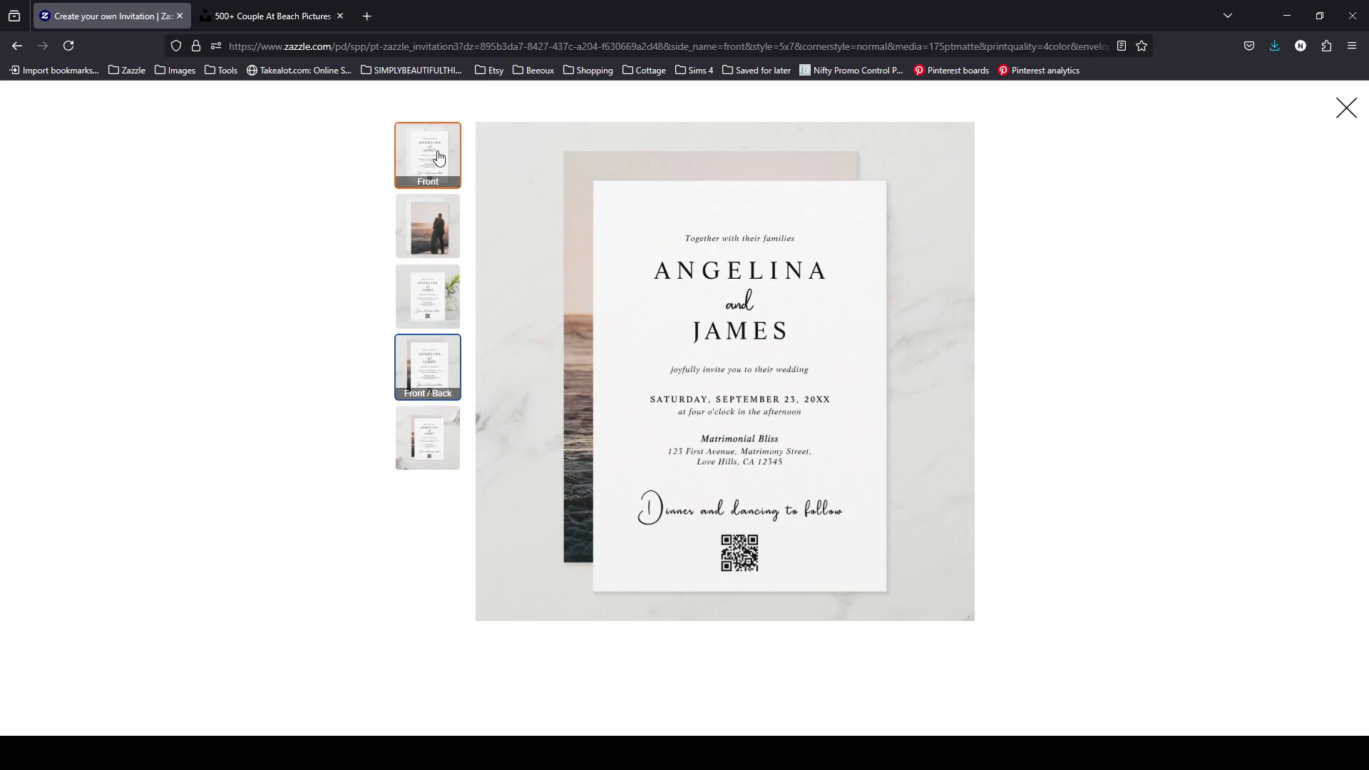
left_click(427, 227)
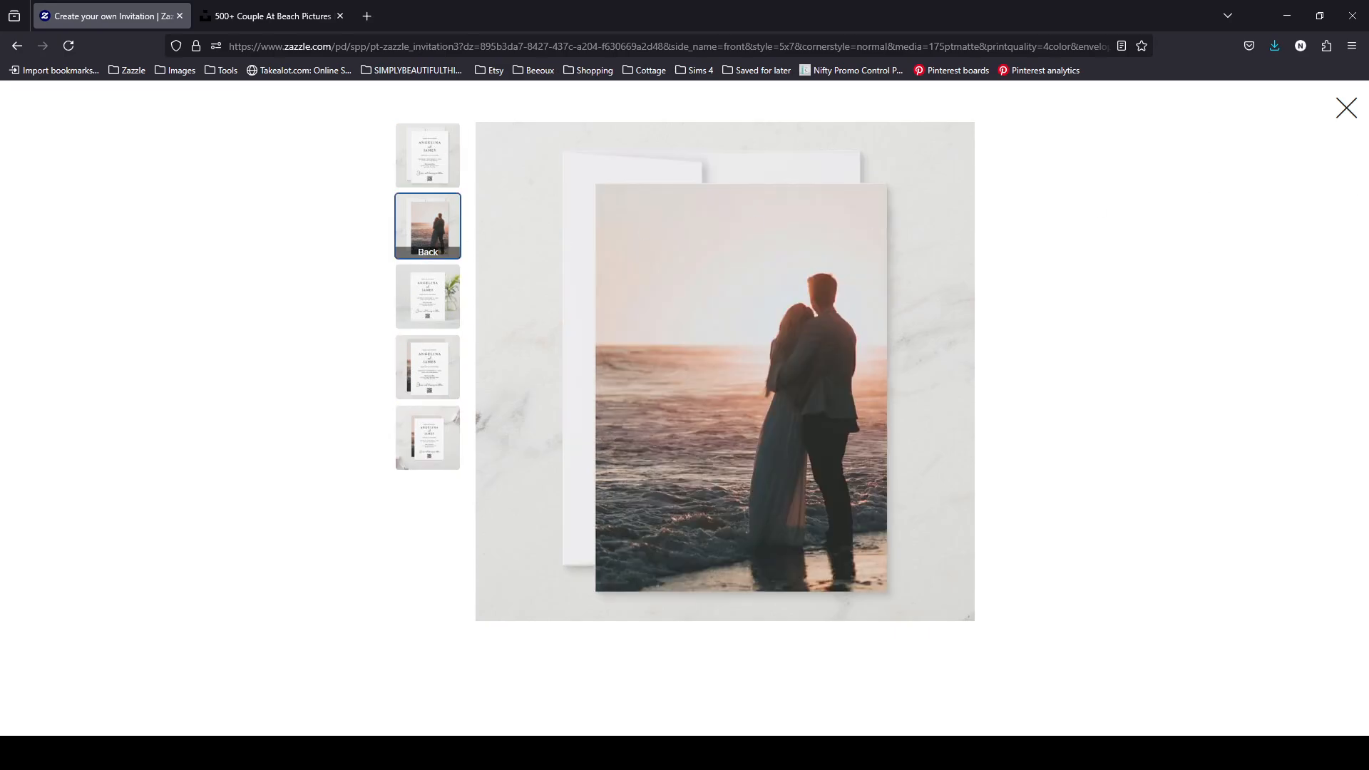
left_click(1344, 116)
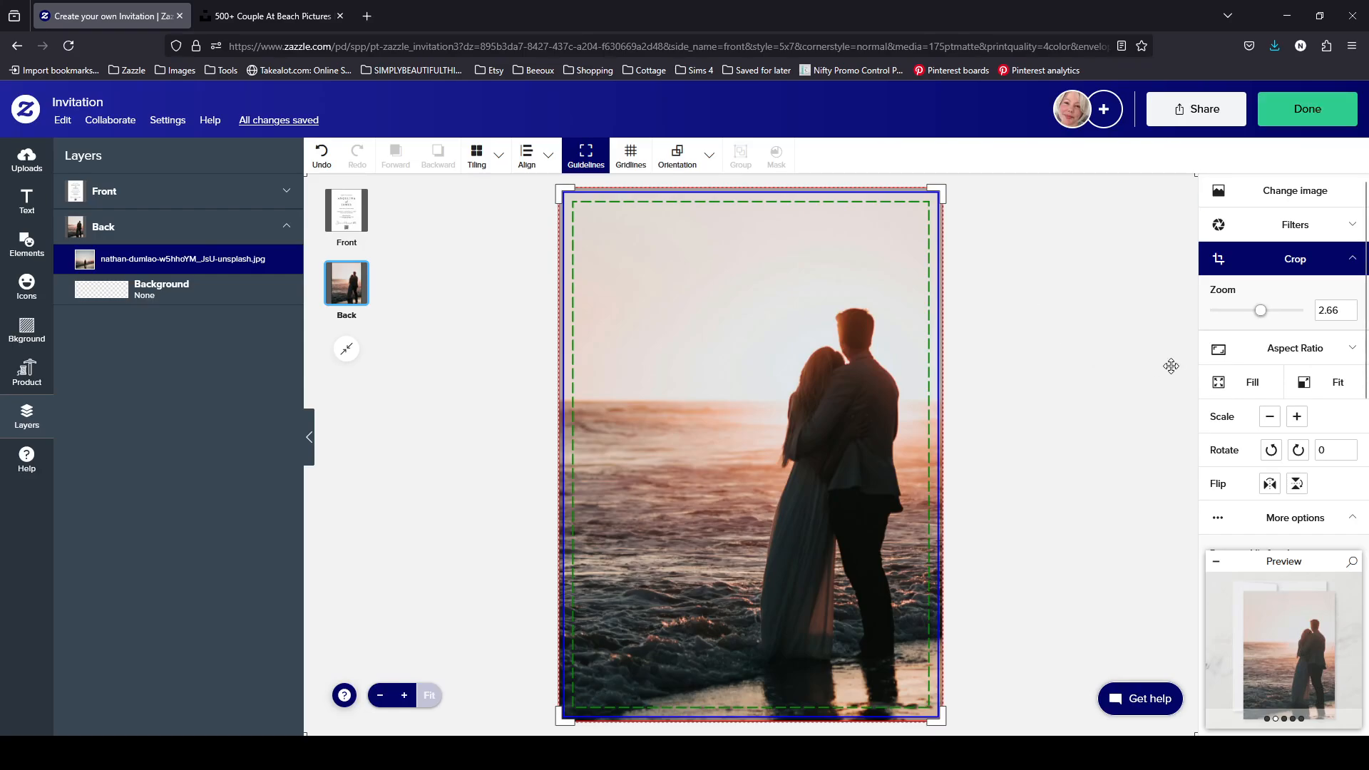
- Try shifting the whole photo with its frame to the left on the invitation's back, and undo the move
double_click(866, 399)
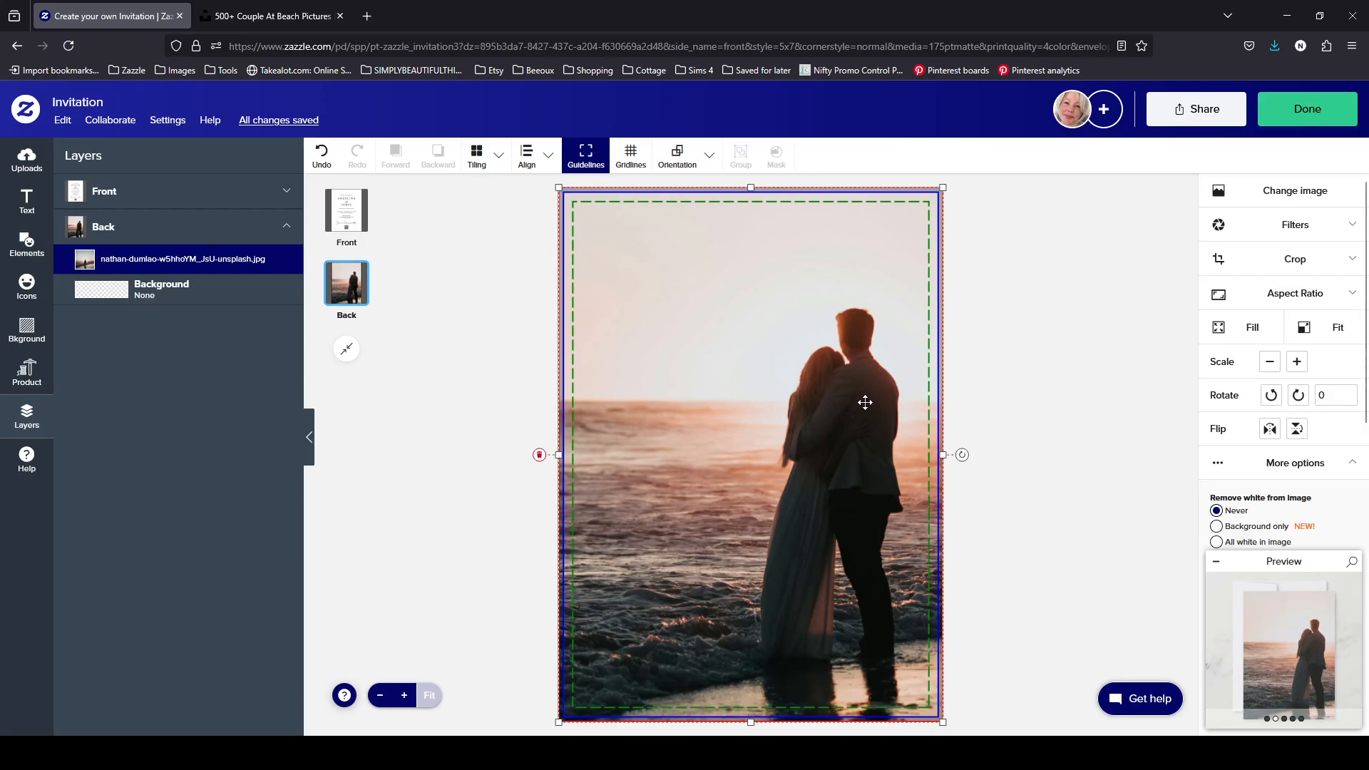
left_click_drag(865, 403, 843, 400)
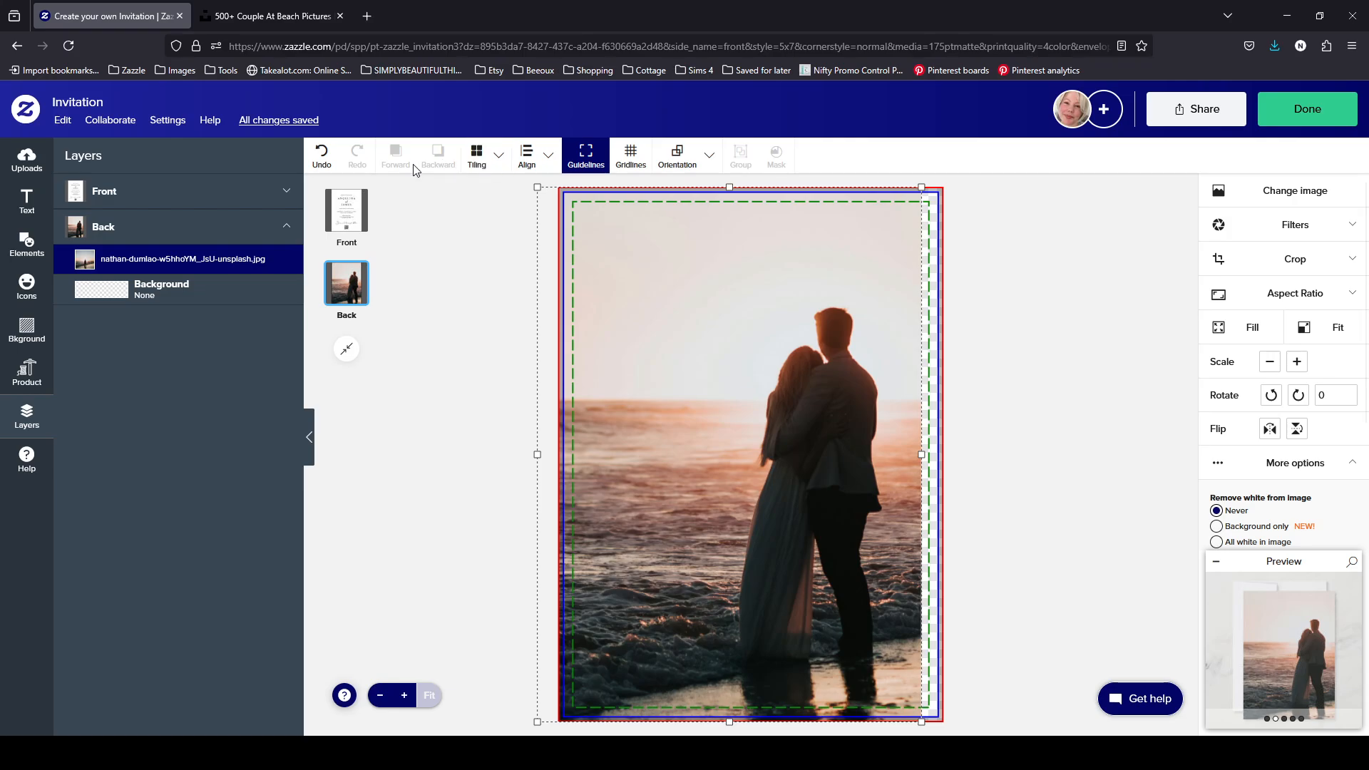
left_click(322, 155)
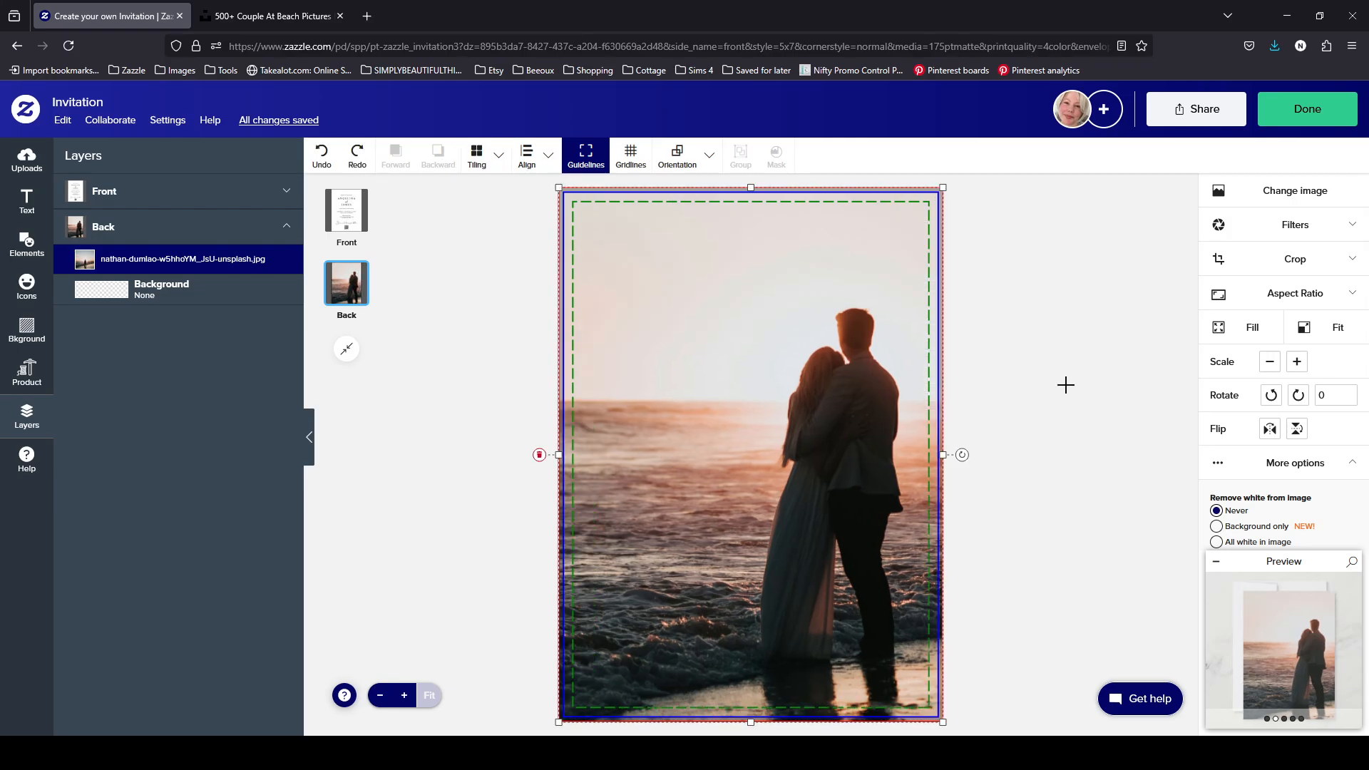
- Reposition the photo inside its crop frame at a zoom of about 2.65 to center the couple, and check the enlarged preview
double_click(797, 414)
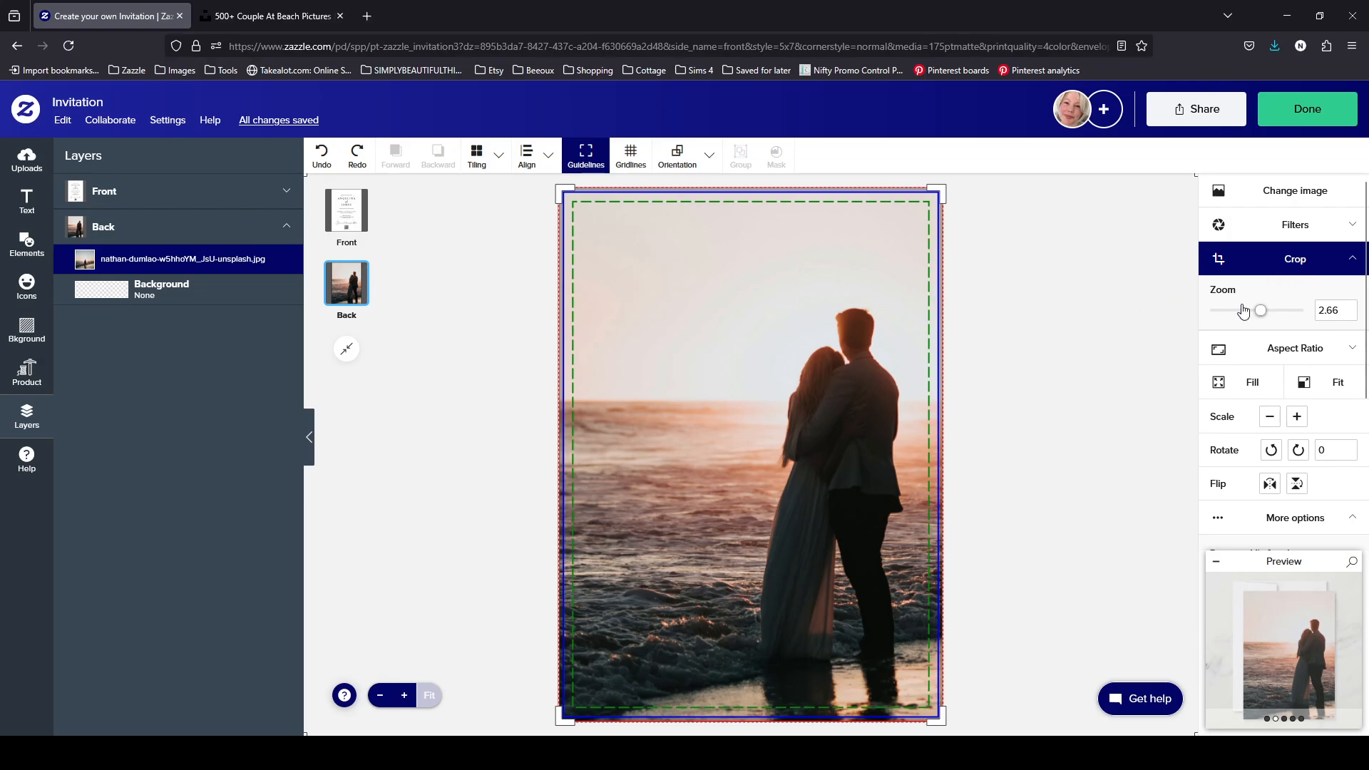
left_click(1296, 259)
left_click(1354, 253)
left_click_drag(847, 391, 762, 382)
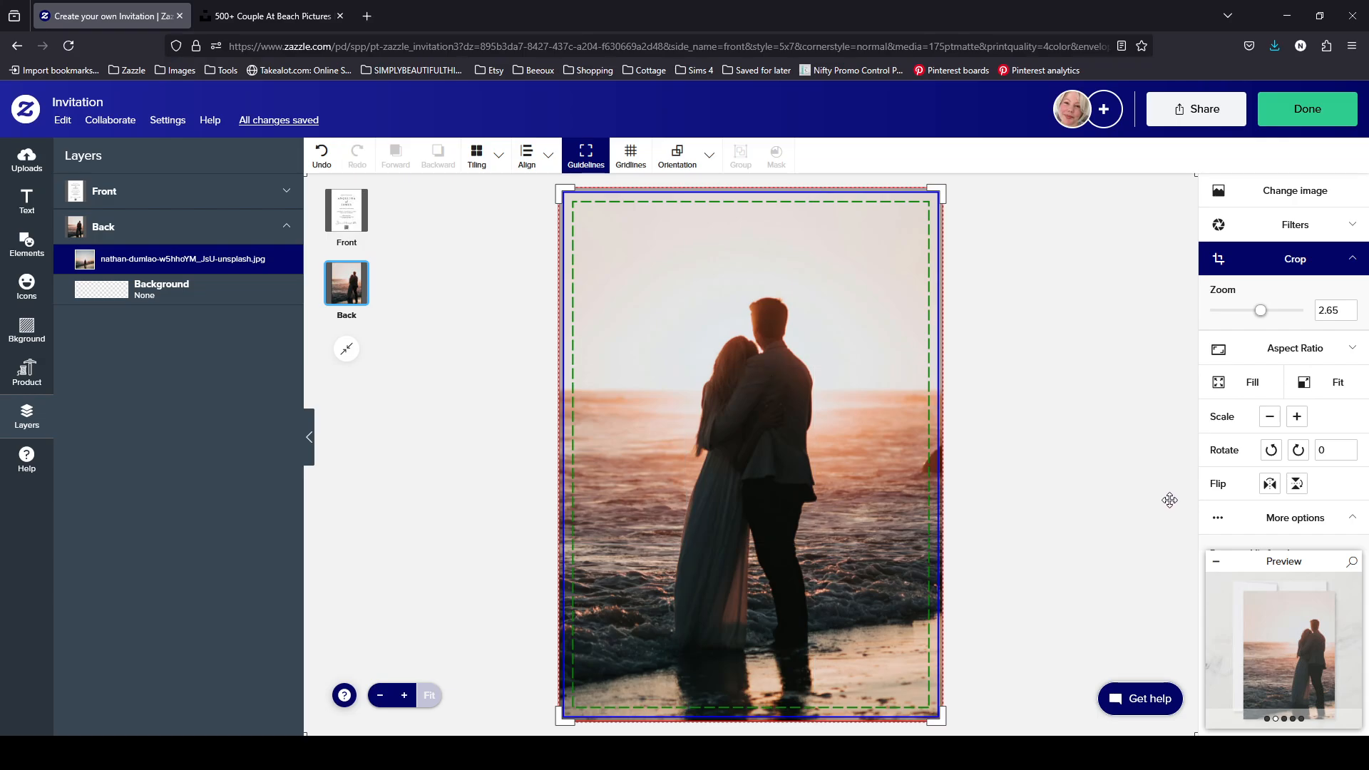
left_click(1274, 262)
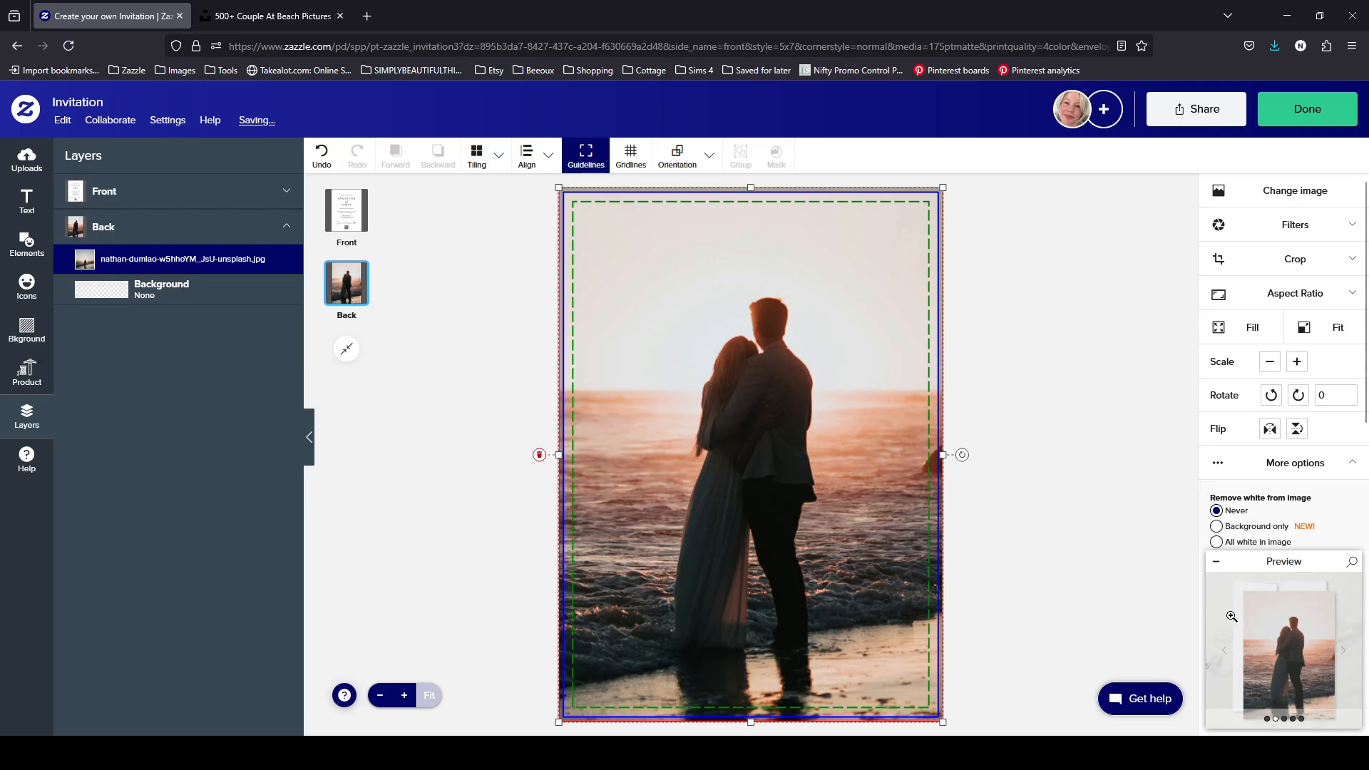
left_click(1294, 625)
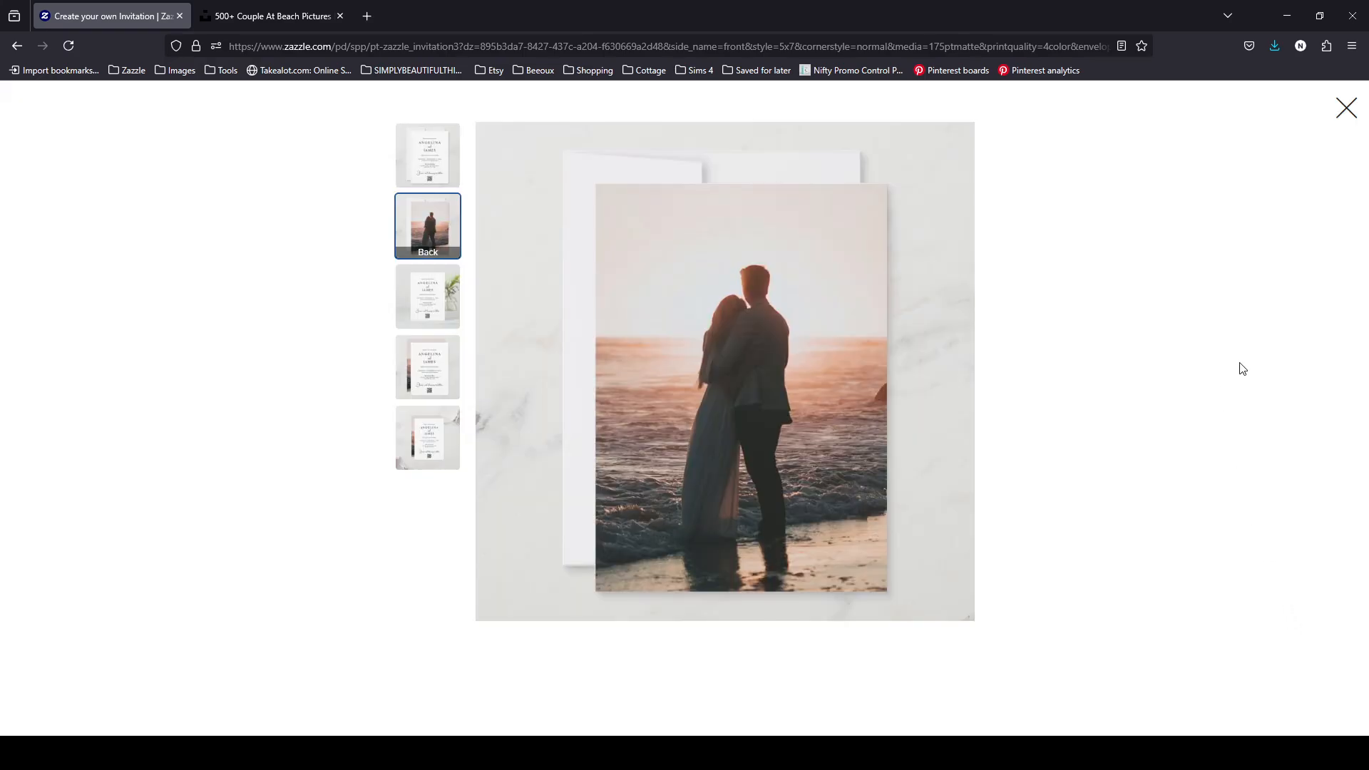
left_click(1345, 108)
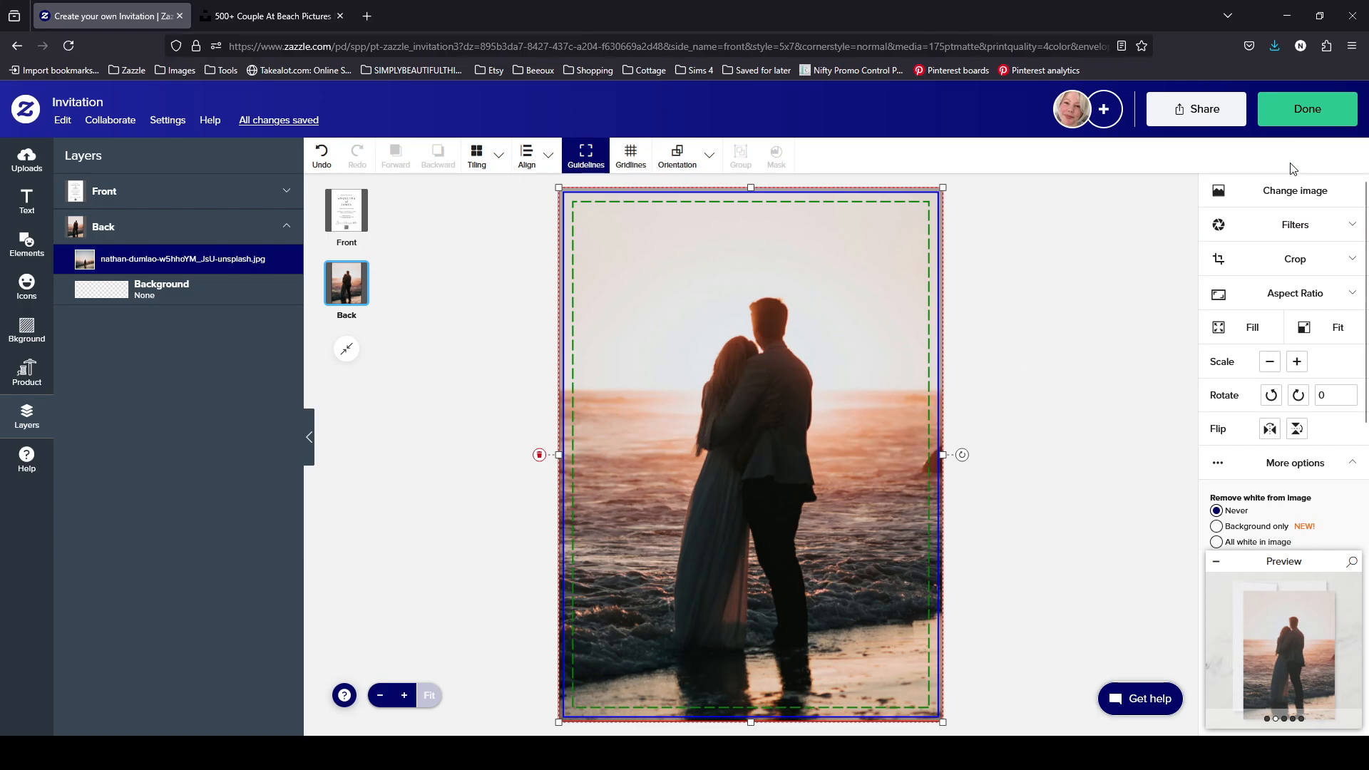
- Finish editing, review the template fields in the product page's personalization details, and reopen the design in the Design Tool
left_click(1304, 109)
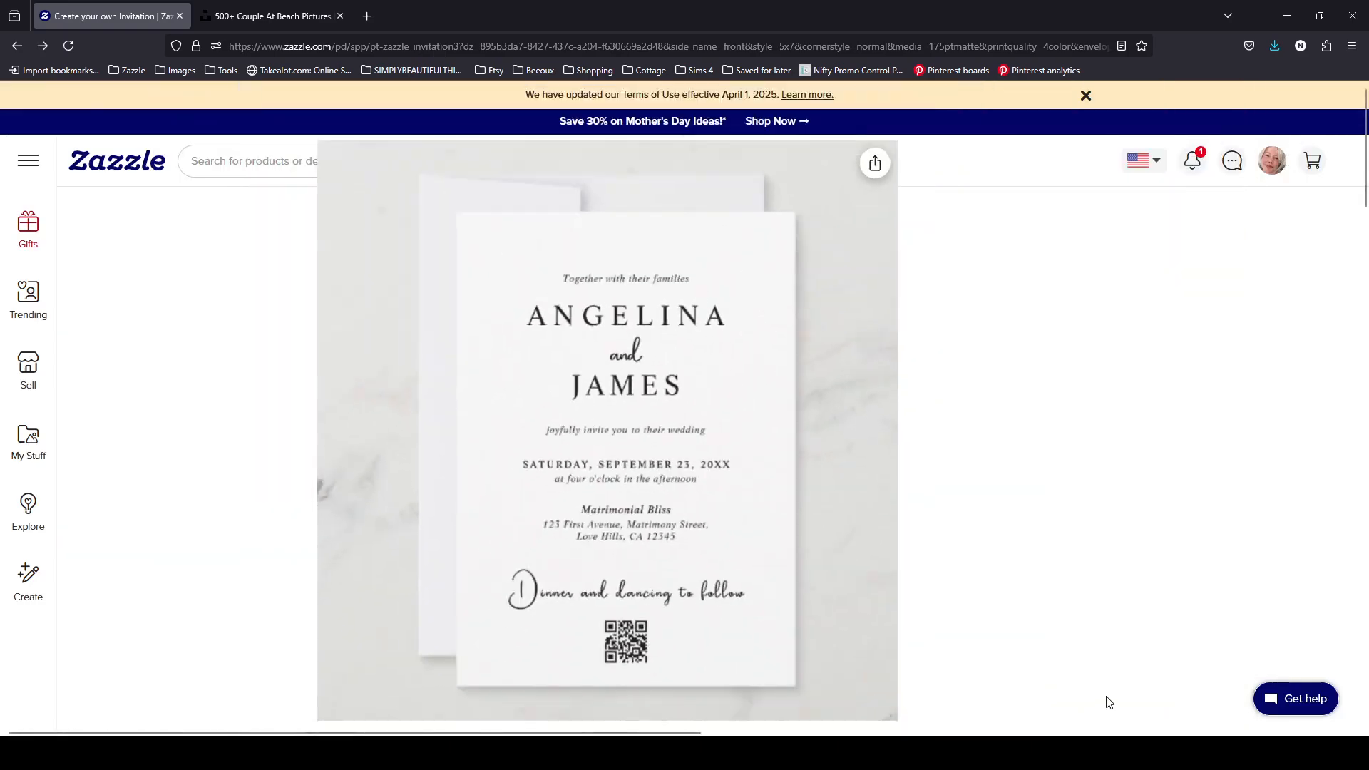
scroll(798, 428, "down", 1)
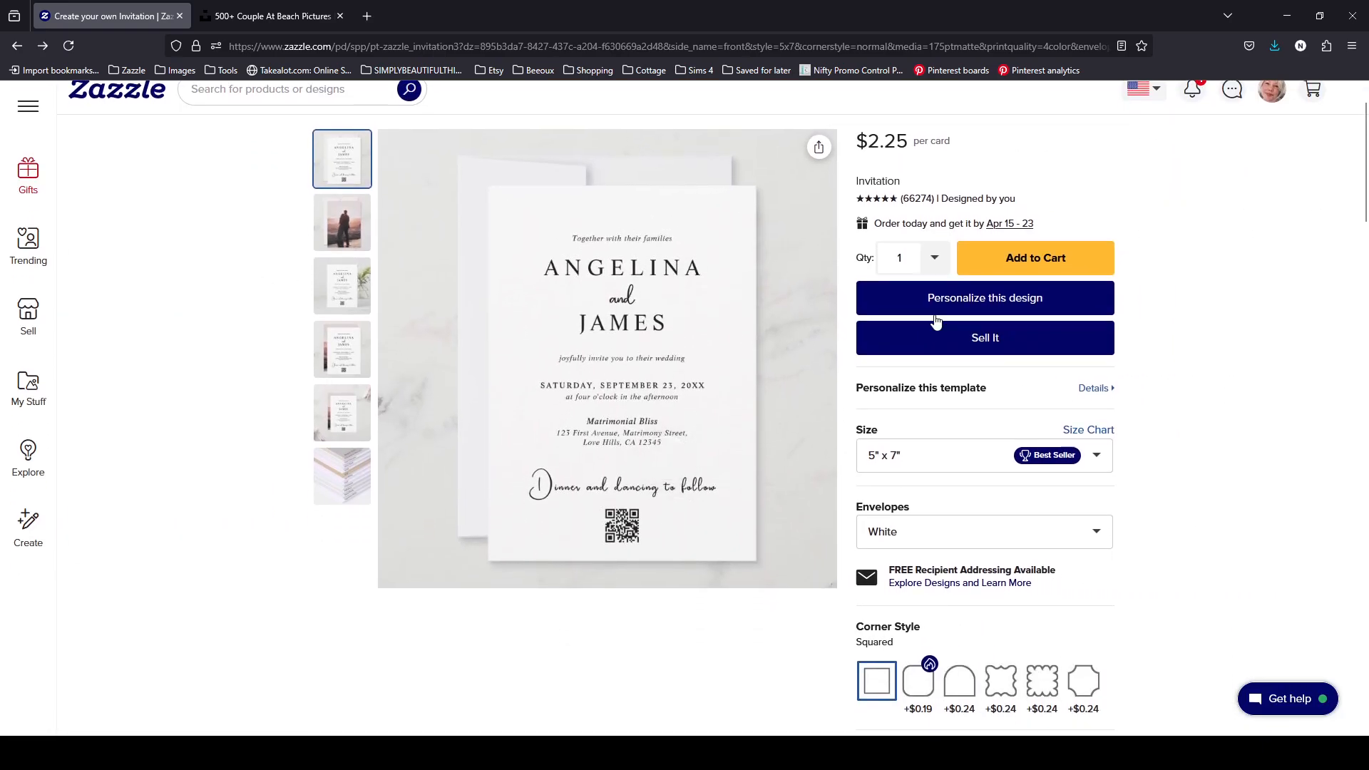
left_click(1098, 395)
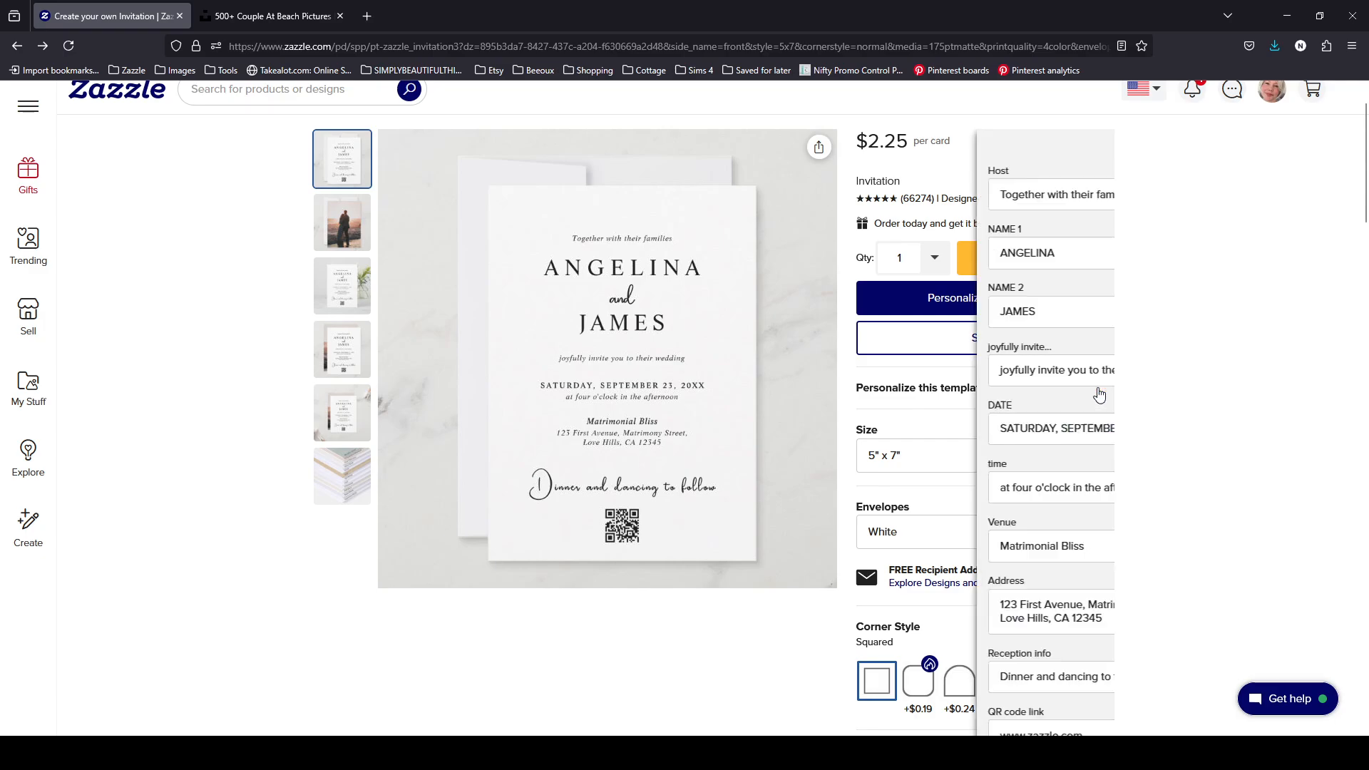
scroll(1049, 310, "down", 1)
scroll(1049, 310, "down", 3)
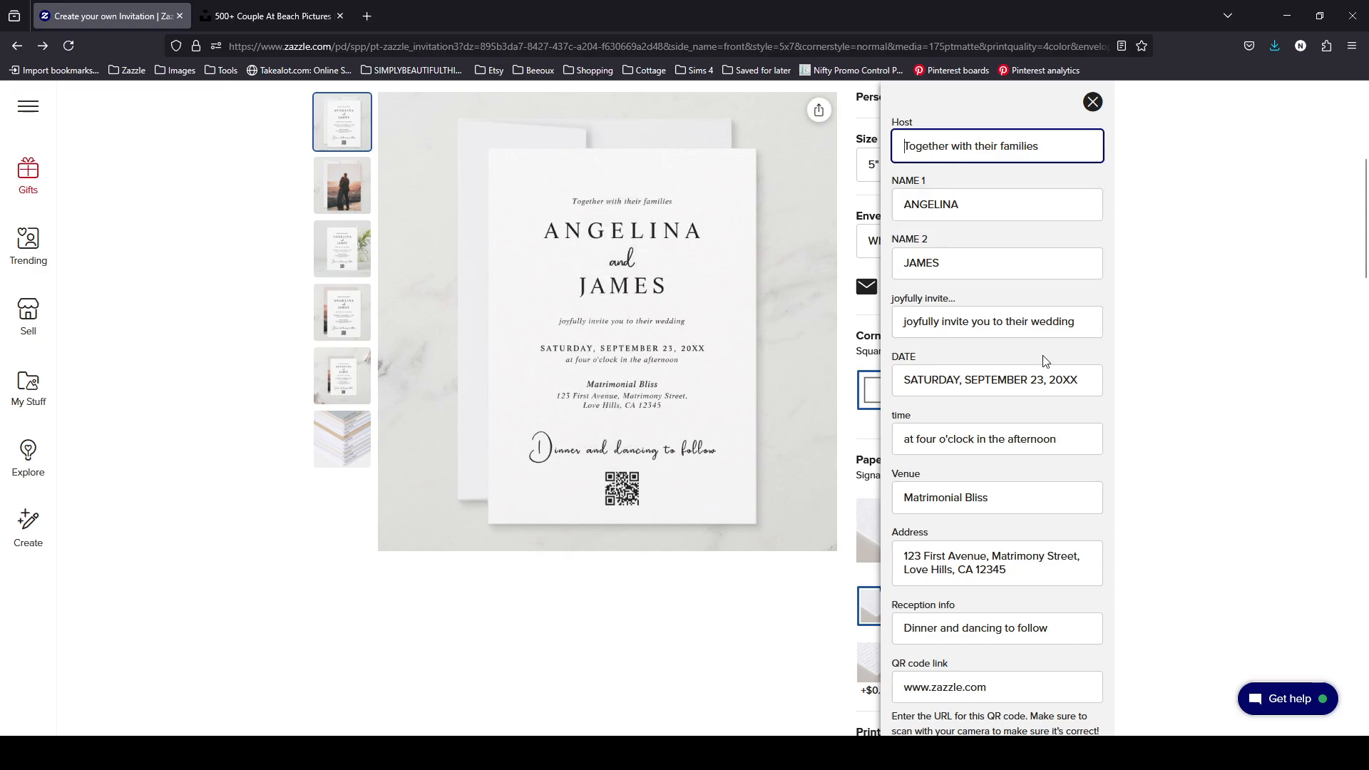
scroll(1076, 377, "down", 2)
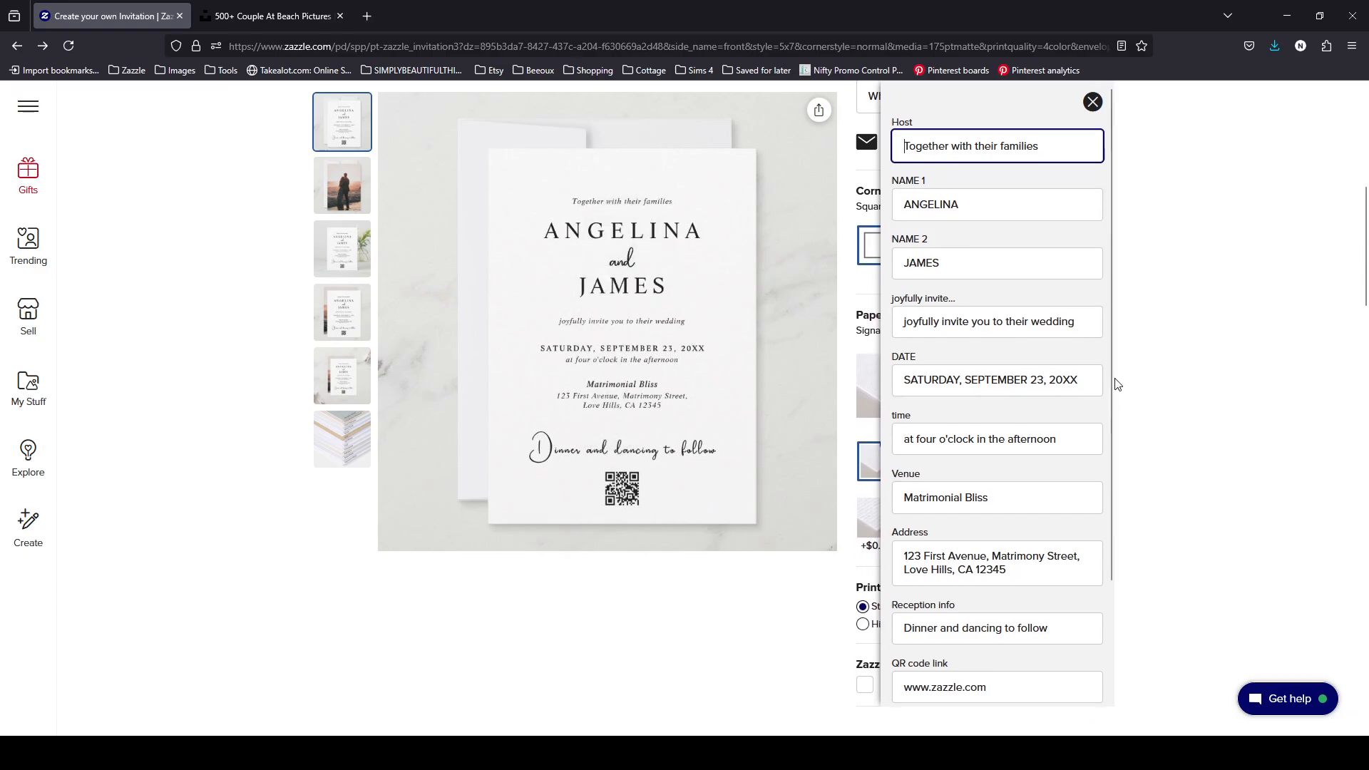
scroll(1116, 384, "down", 2)
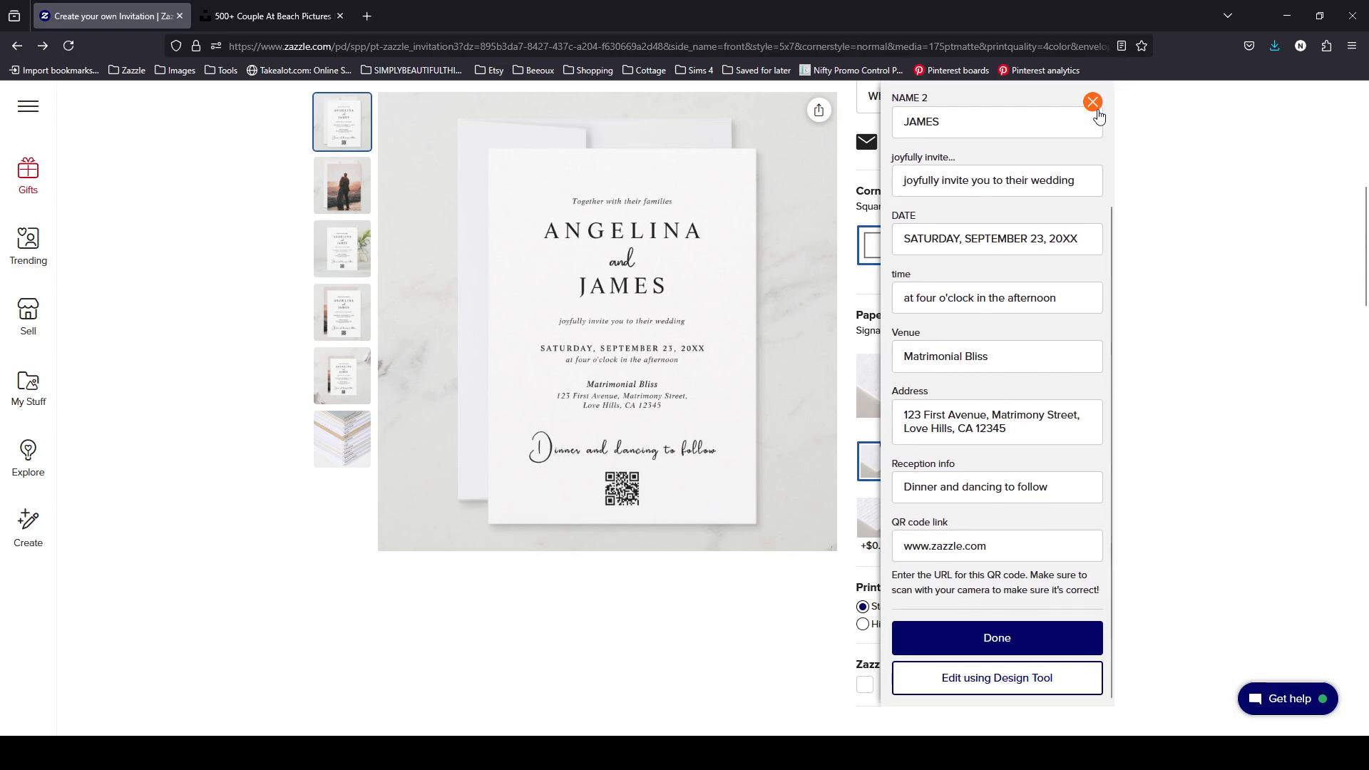
left_click(996, 678)
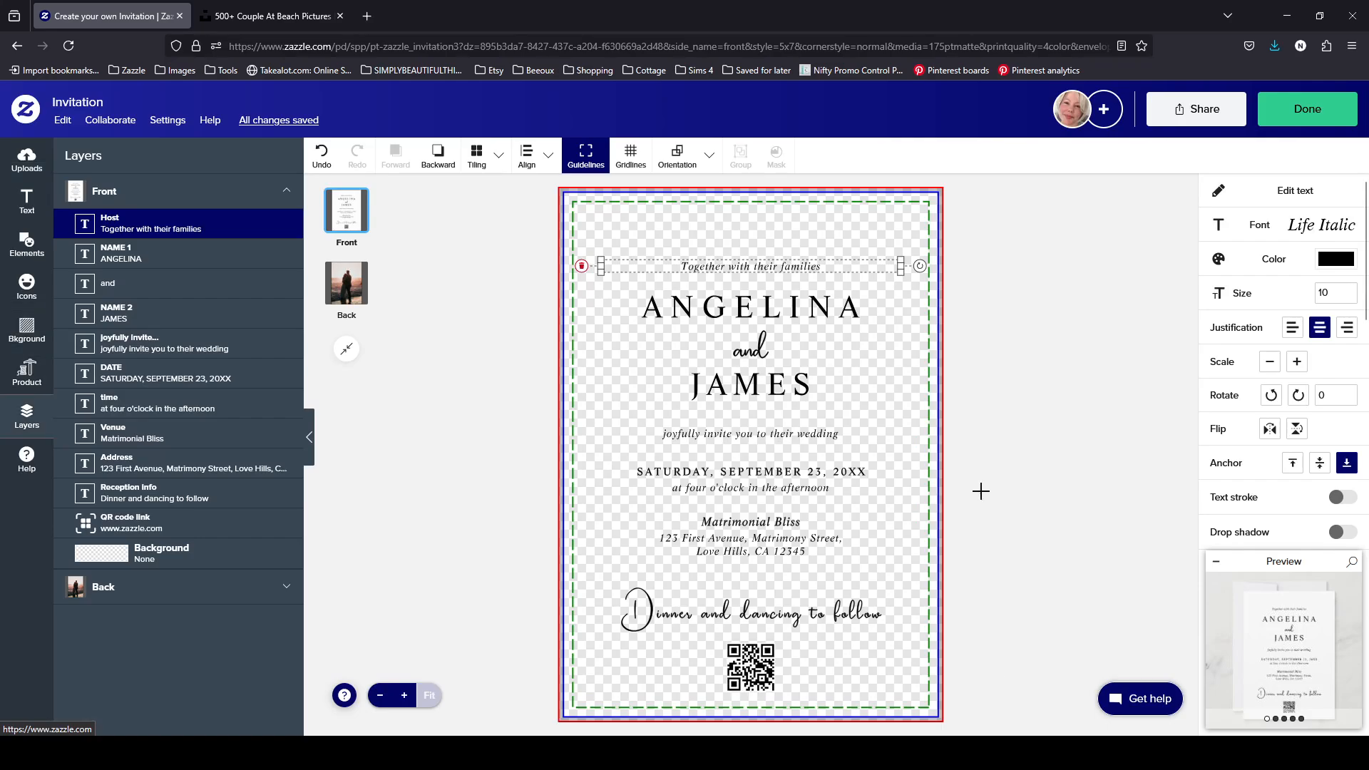
- Make the couple photo on the invitation's back a template object
left_click(194, 593)
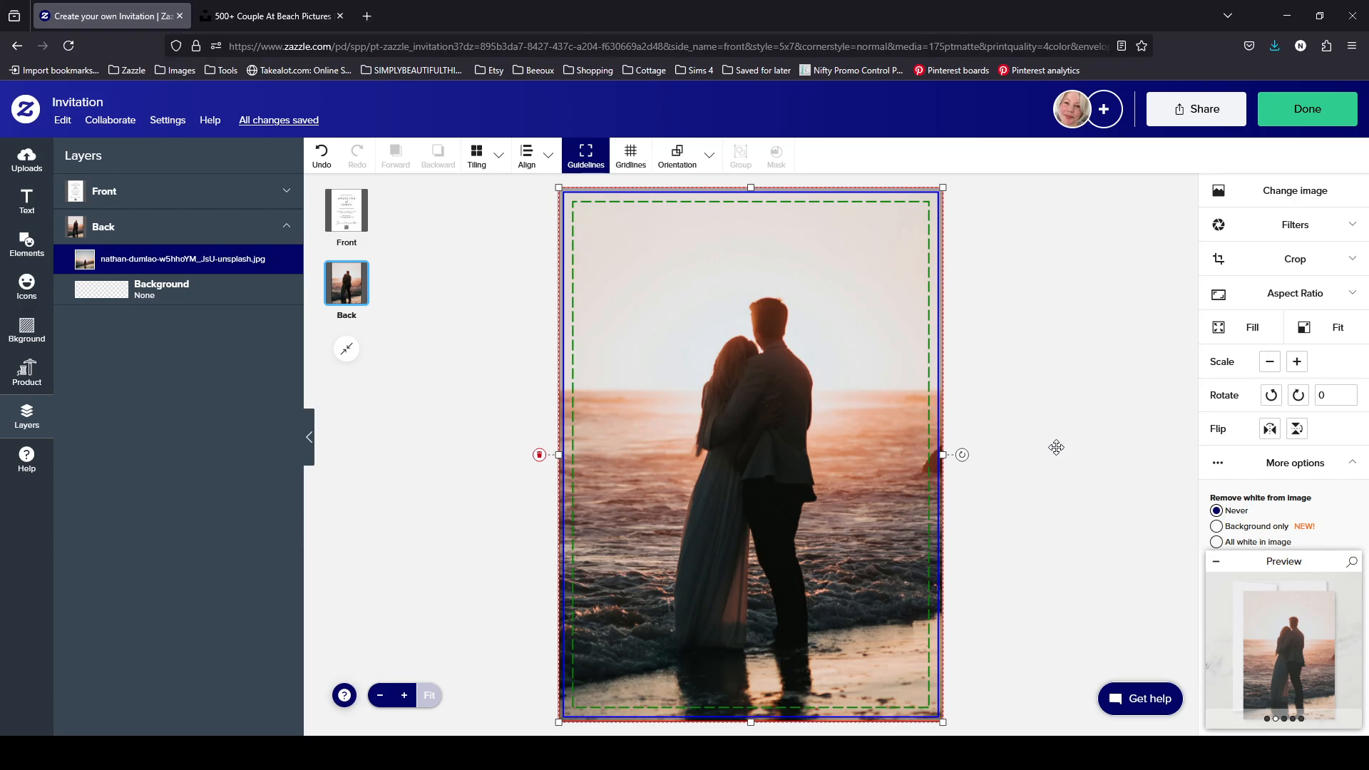
scroll(1343, 381, "down", 2)
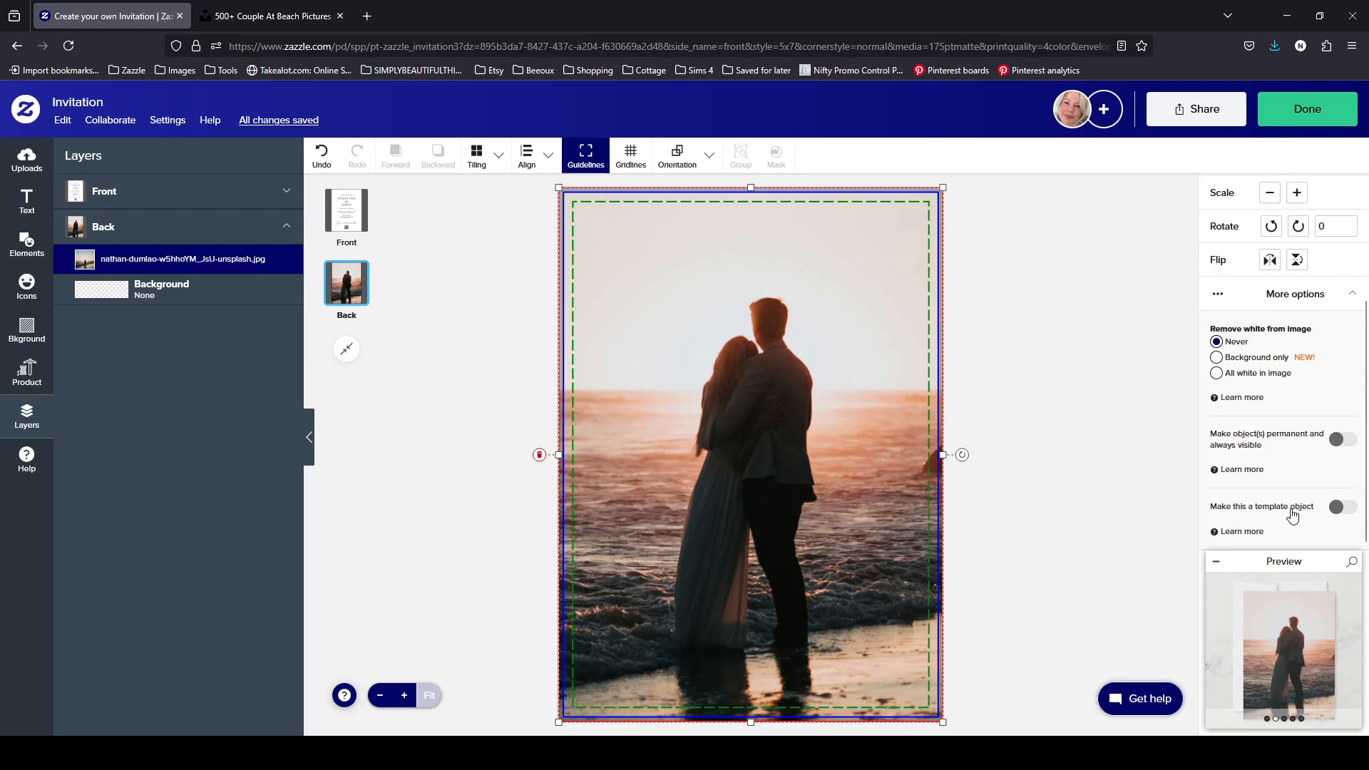
left_click(1347, 508)
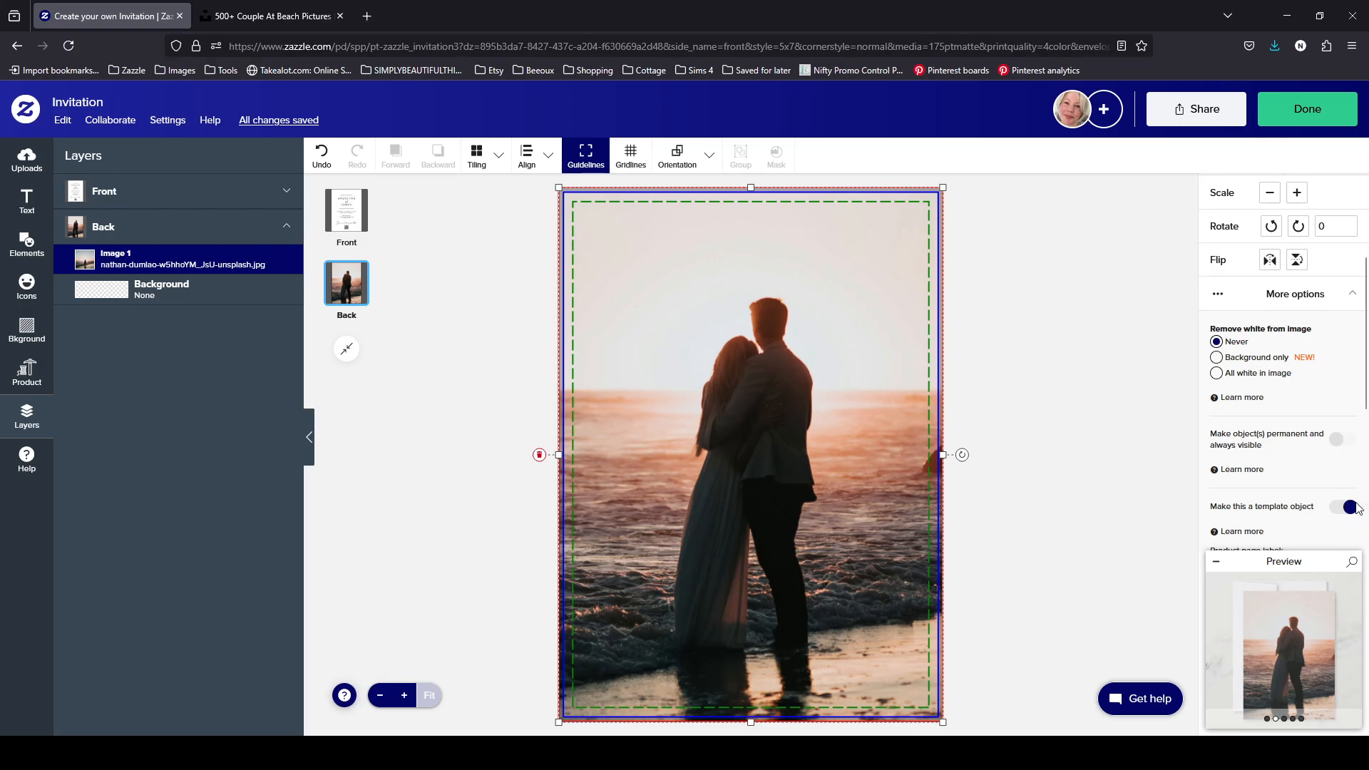
scroll(1317, 530, "down", 3)
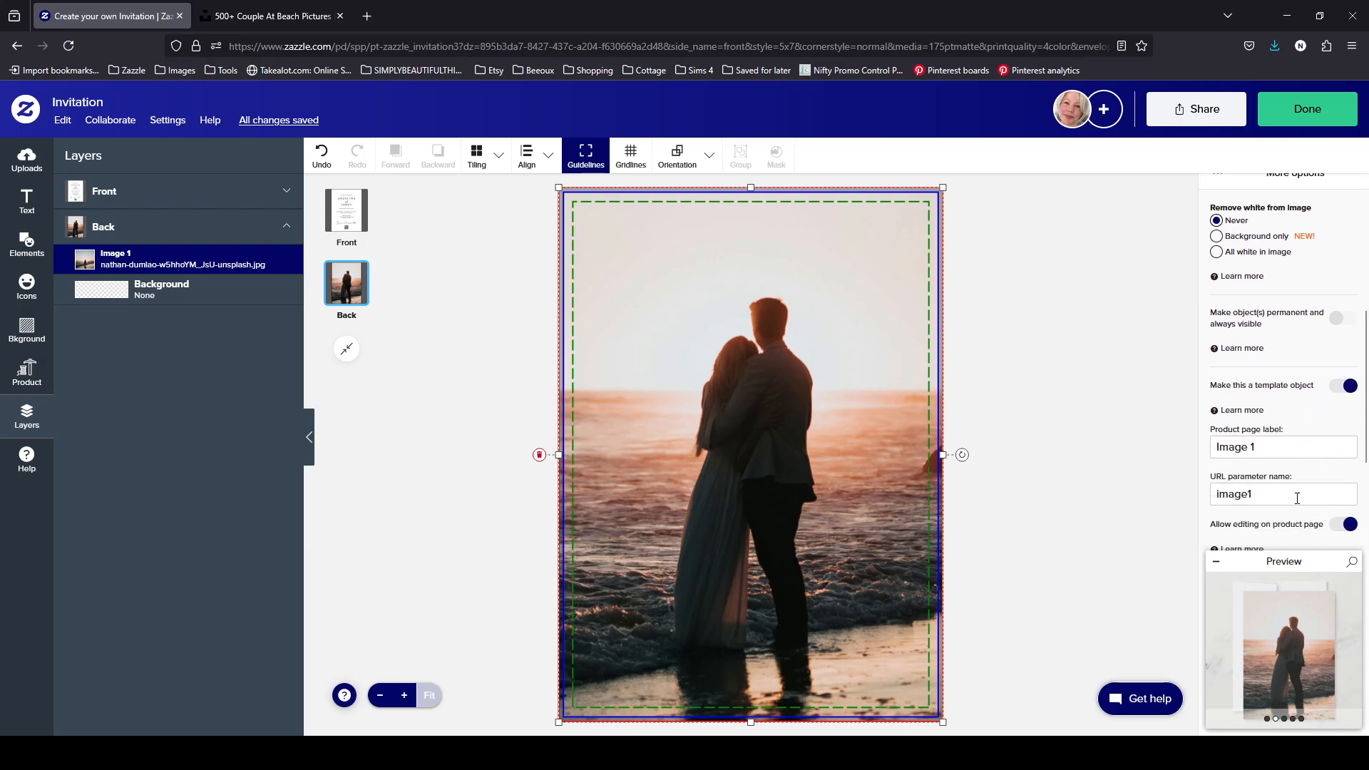
scroll(1276, 428, "down", 1)
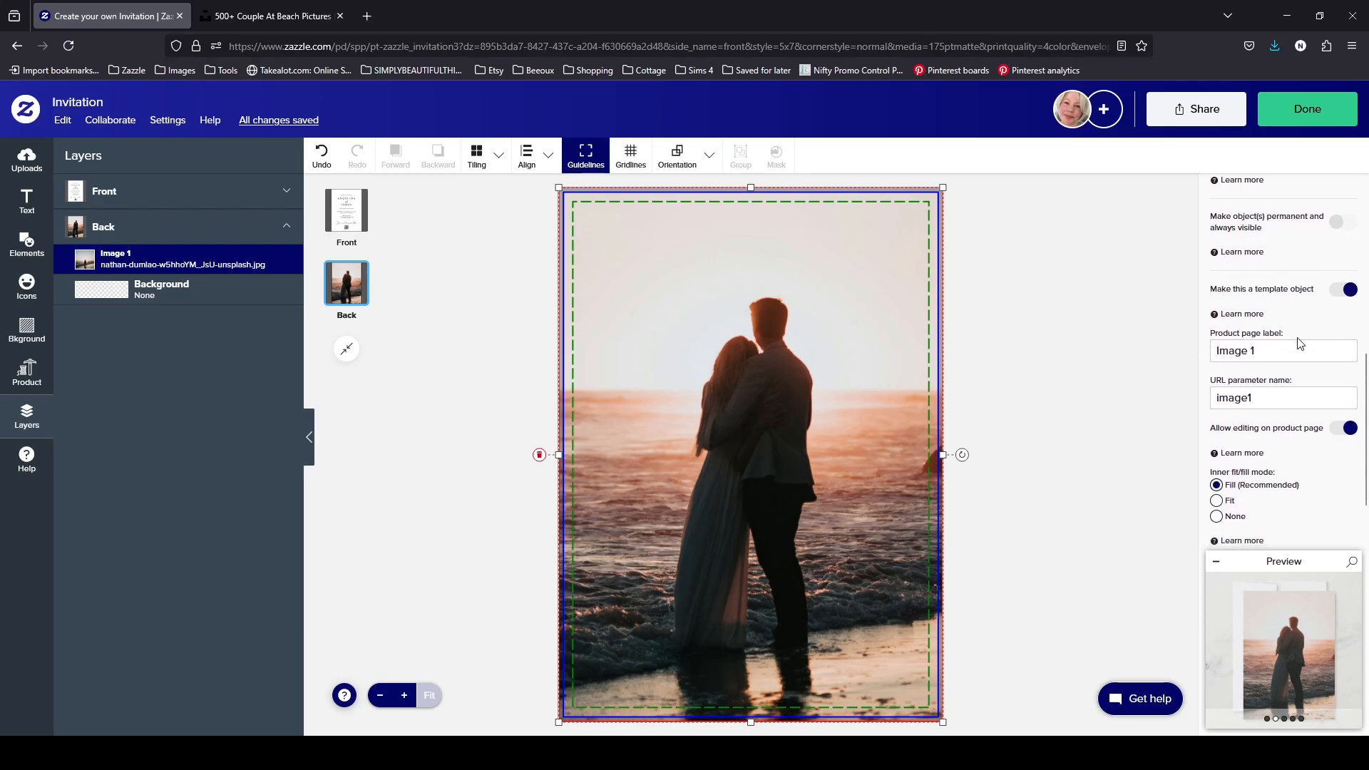
- Set the back photo's product page label to "Back: Photo", and inspect its URL parameter name
left_click(1263, 351)
left_click_drag(1285, 350, 1162, 358)
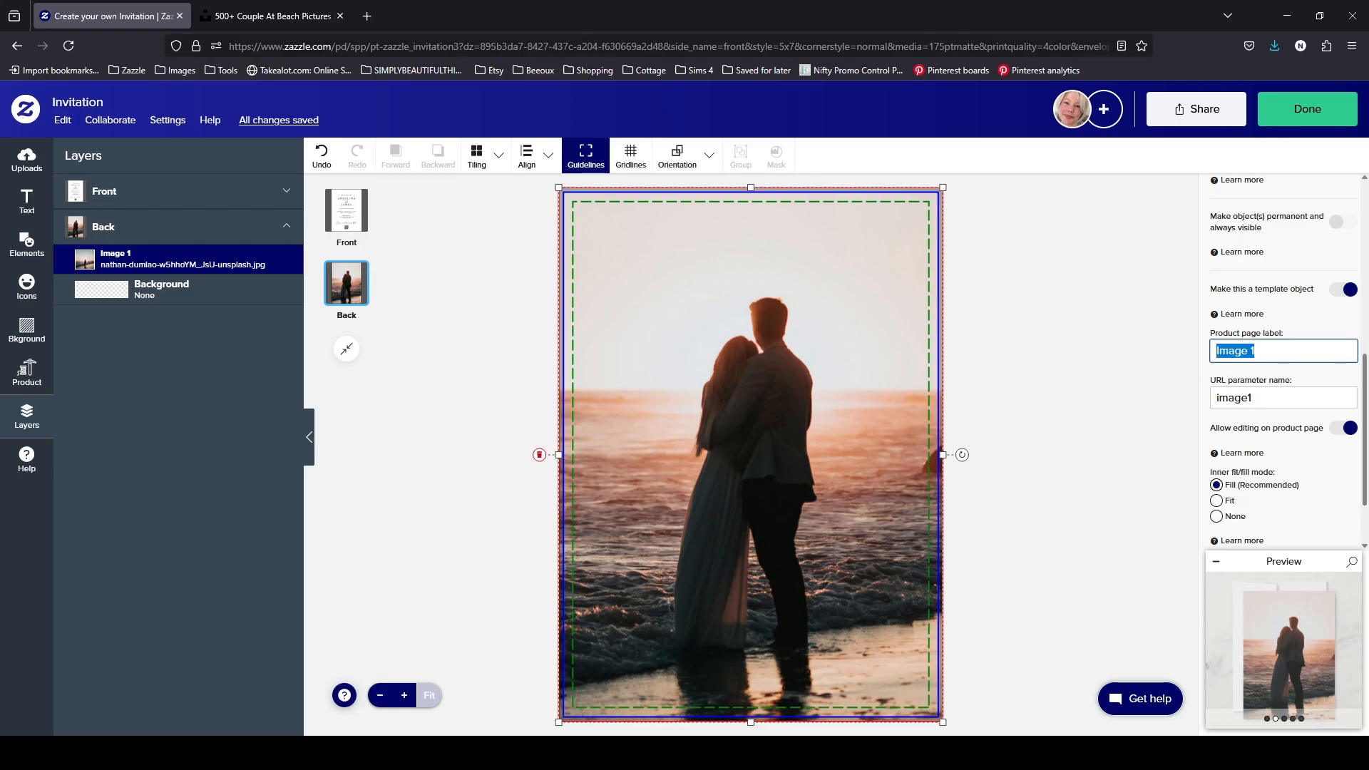
type("Photo")
left_click(1217, 352)
type("Back:")
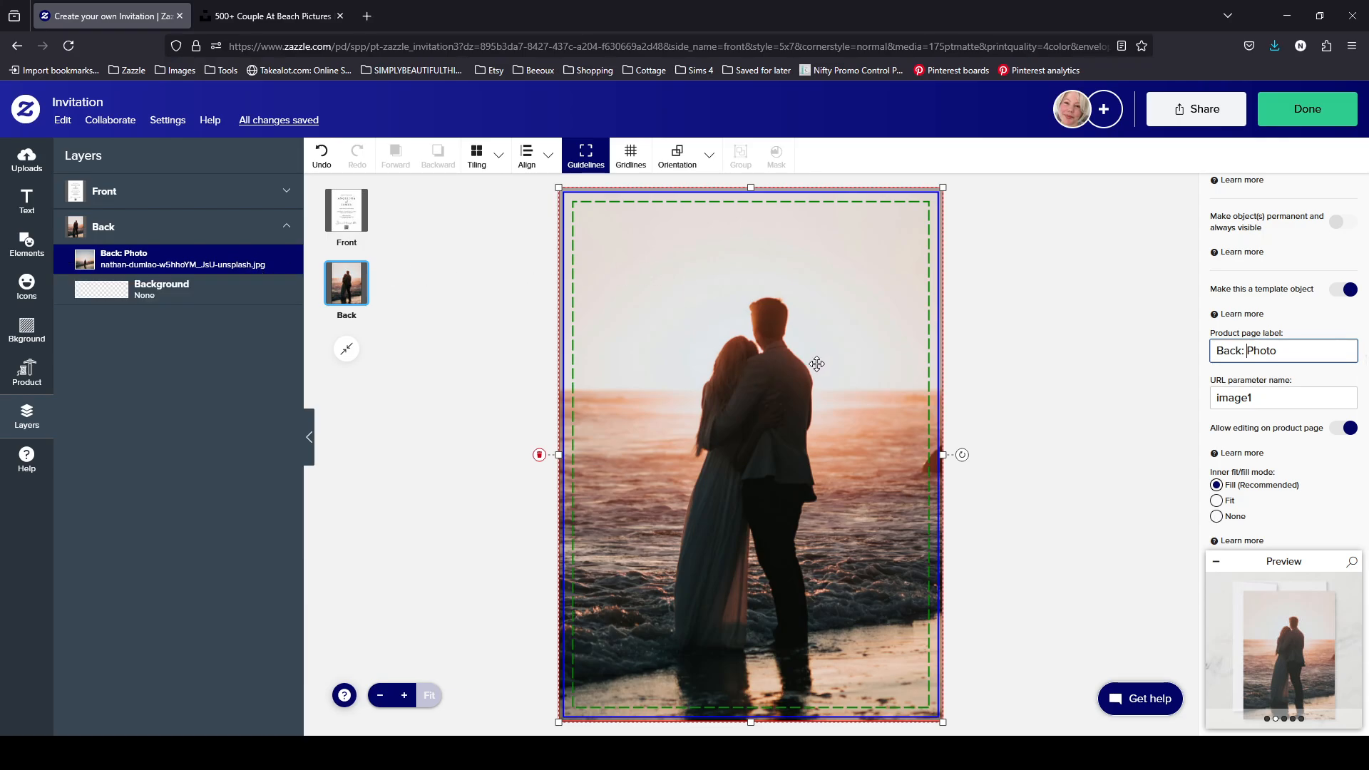
left_click(1280, 394)
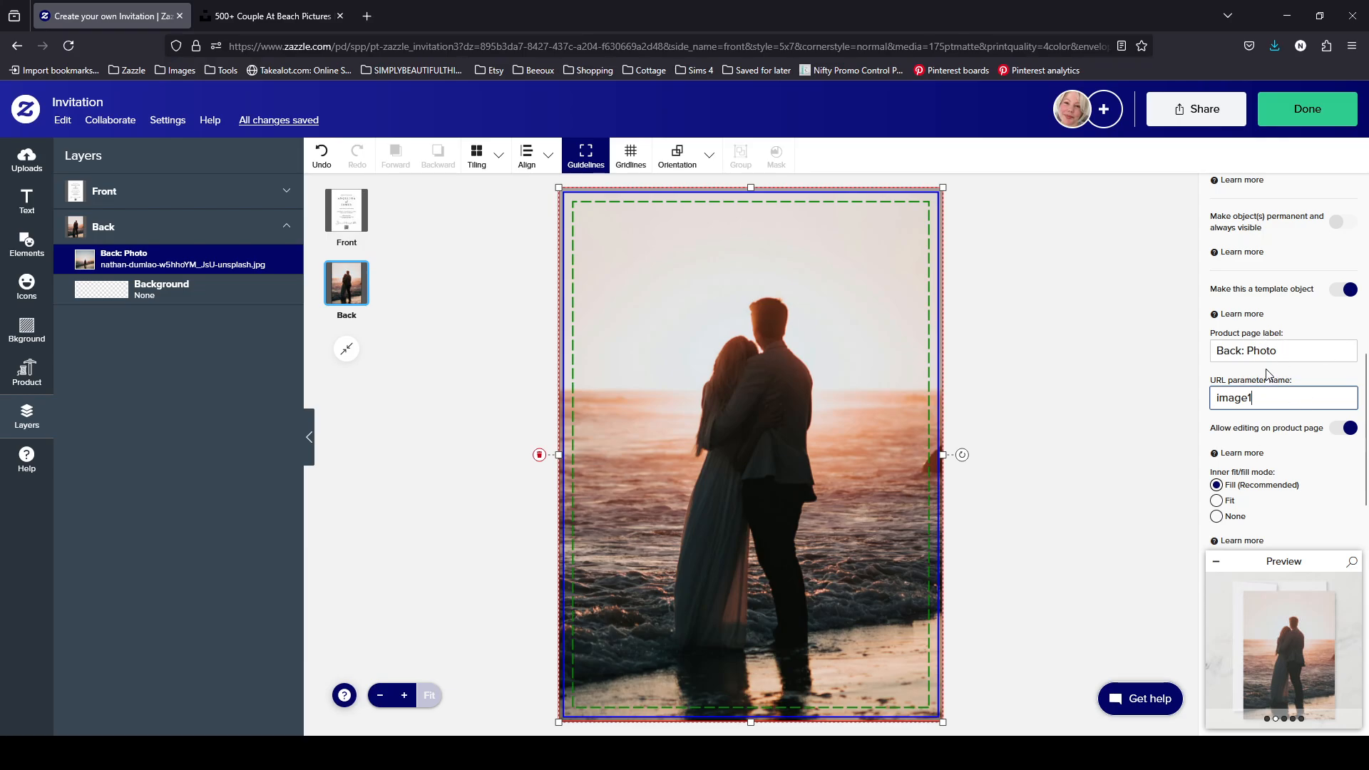
- Examine the product page label and URL parameter name of the "Together with their families" text on the front
left_click(145, 187)
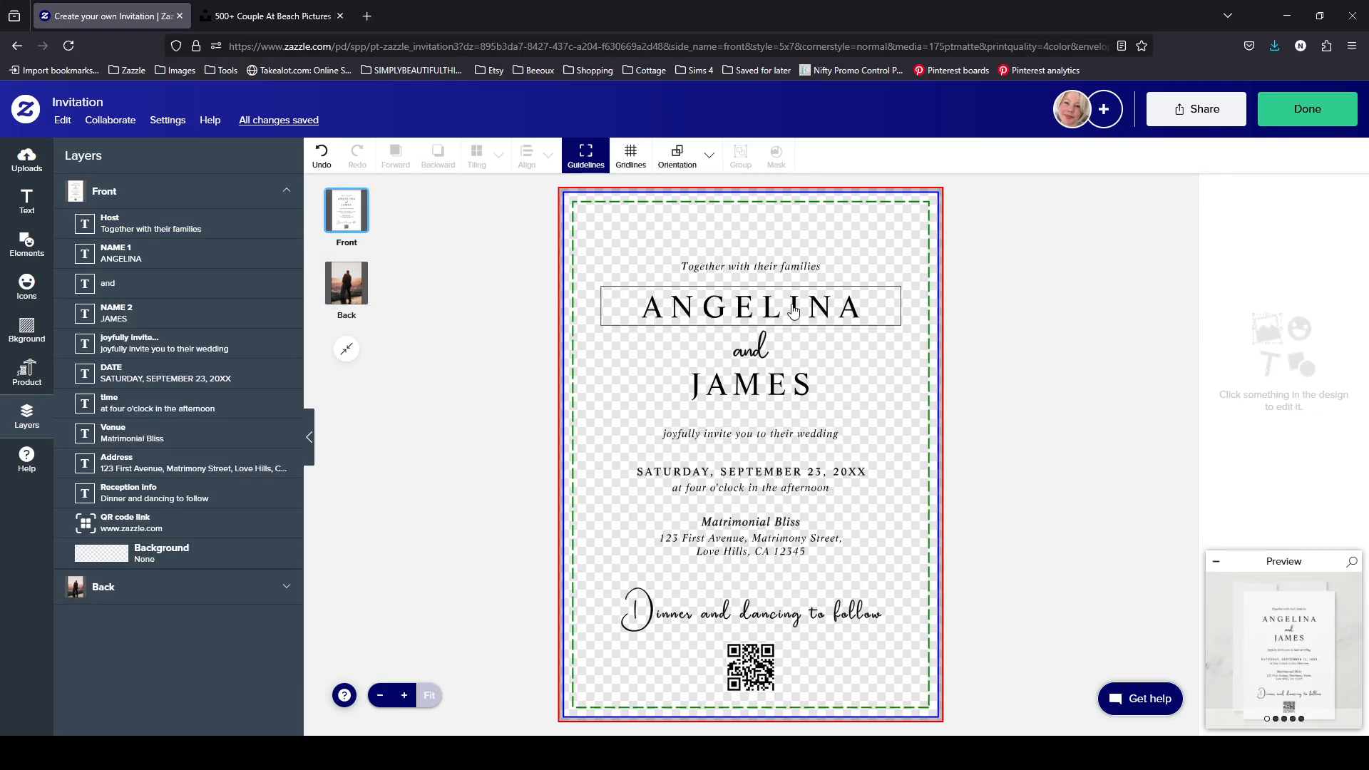
left_click(791, 307)
left_click(789, 274)
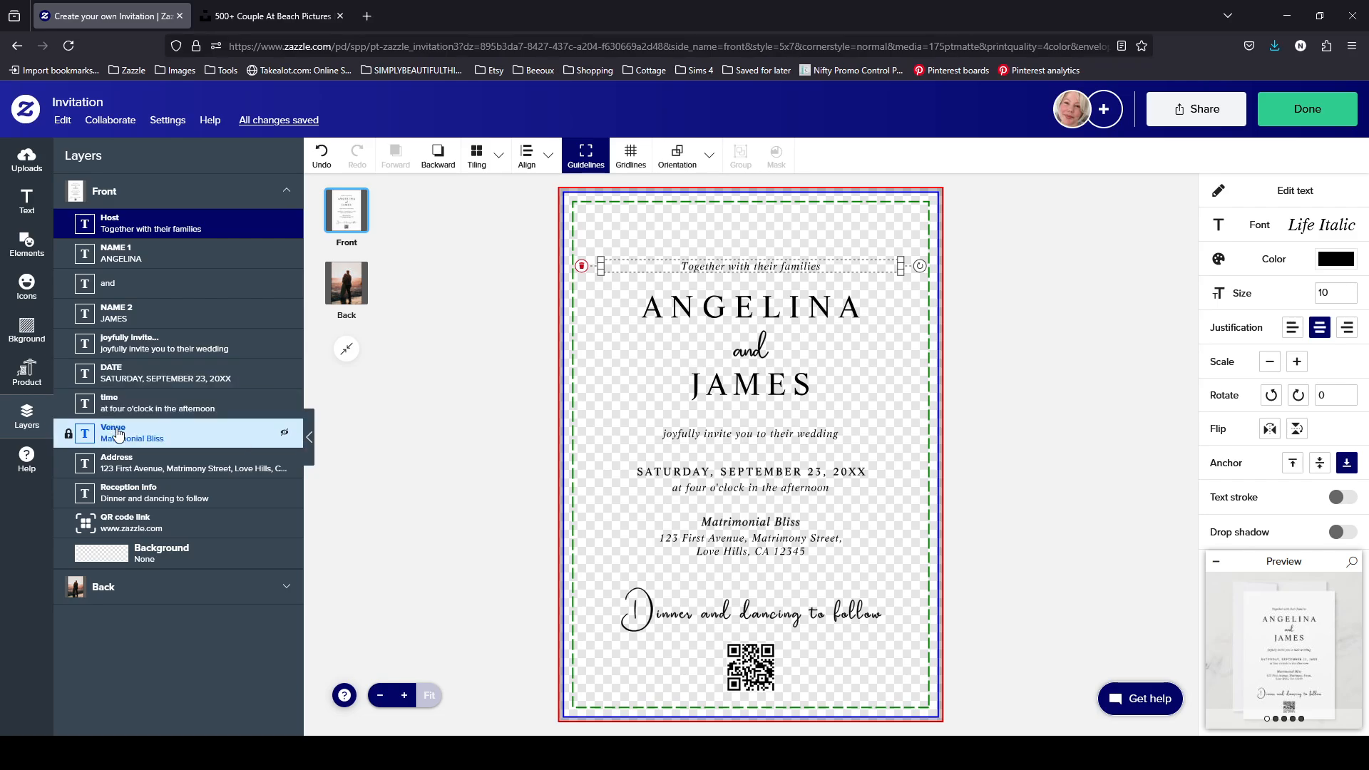
scroll(1318, 380, "down", 8)
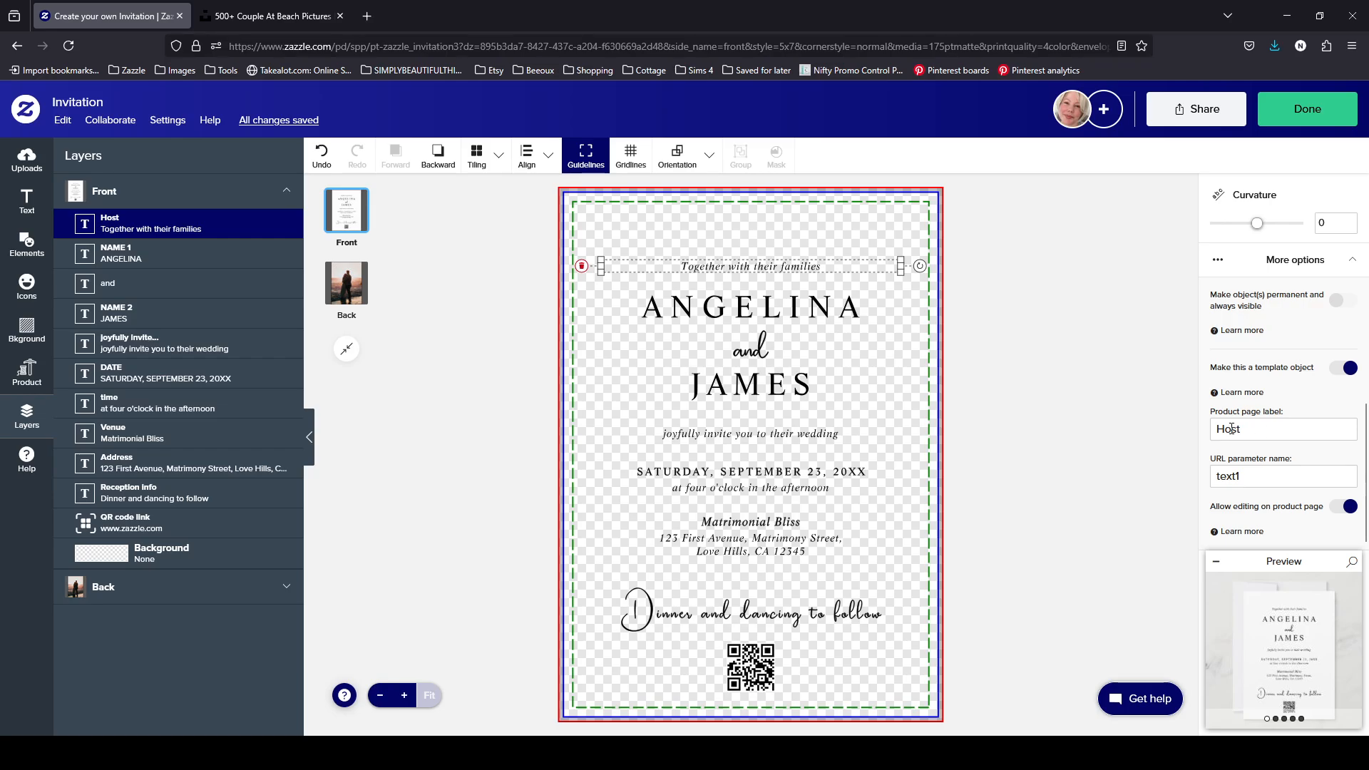
double_click(1231, 429)
left_click(1279, 425)
left_click(1242, 478)
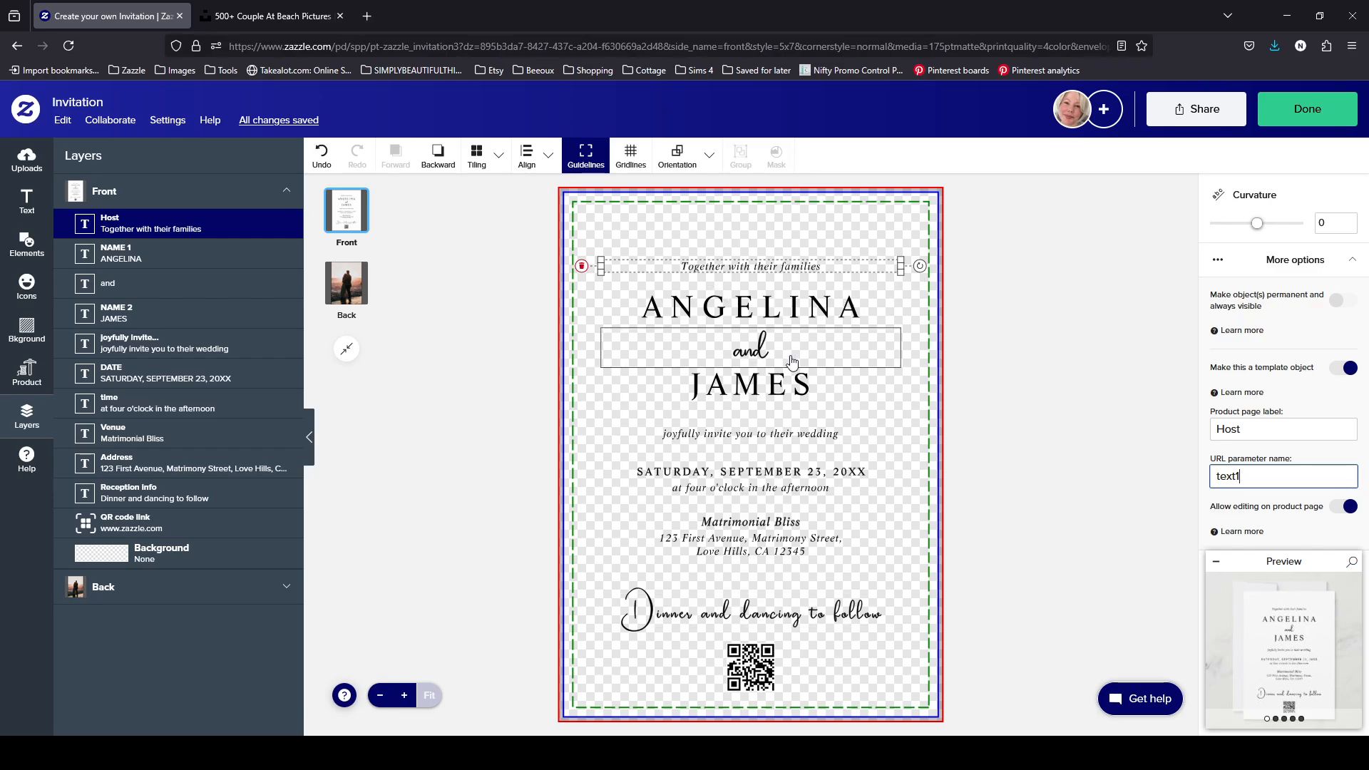
- Examine the template labels of the two name texts and the lines below them on the front, and clear the selection
left_click(818, 312)
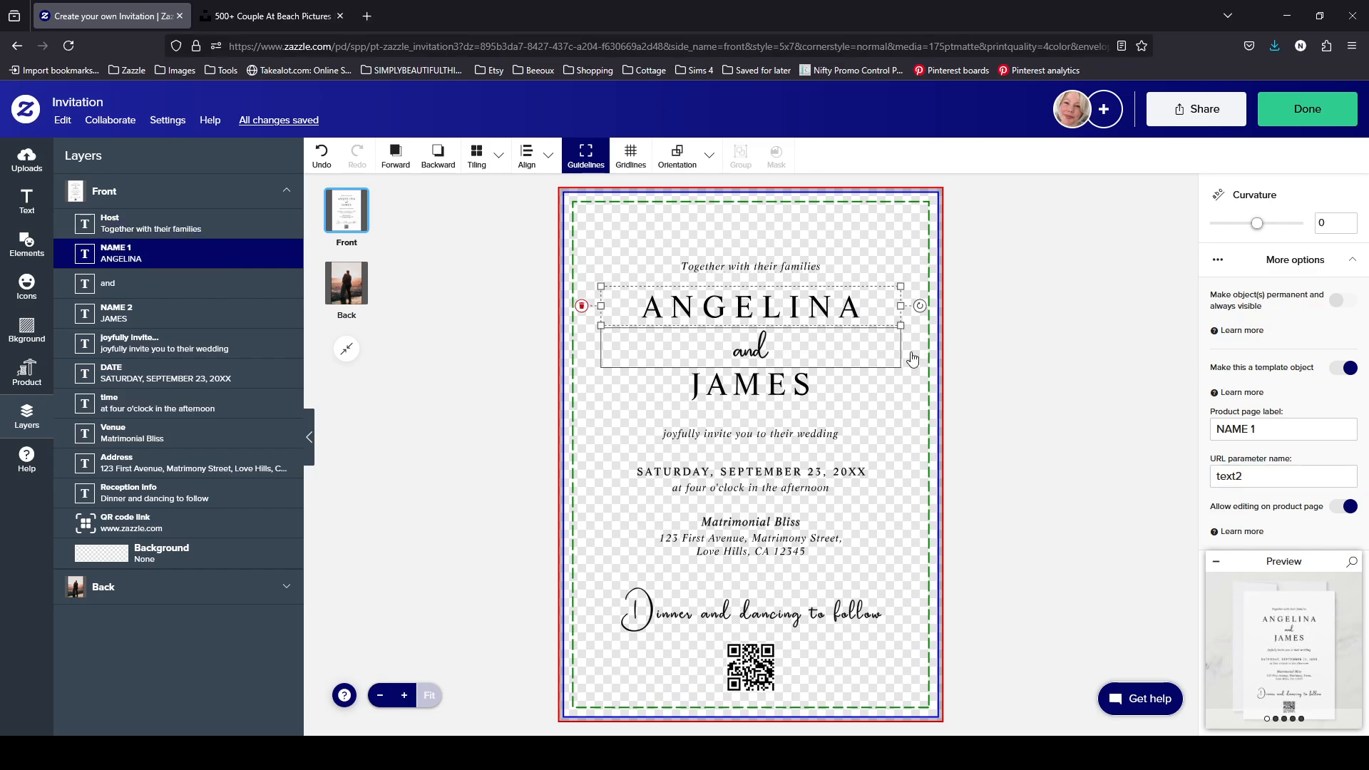
left_click(813, 388)
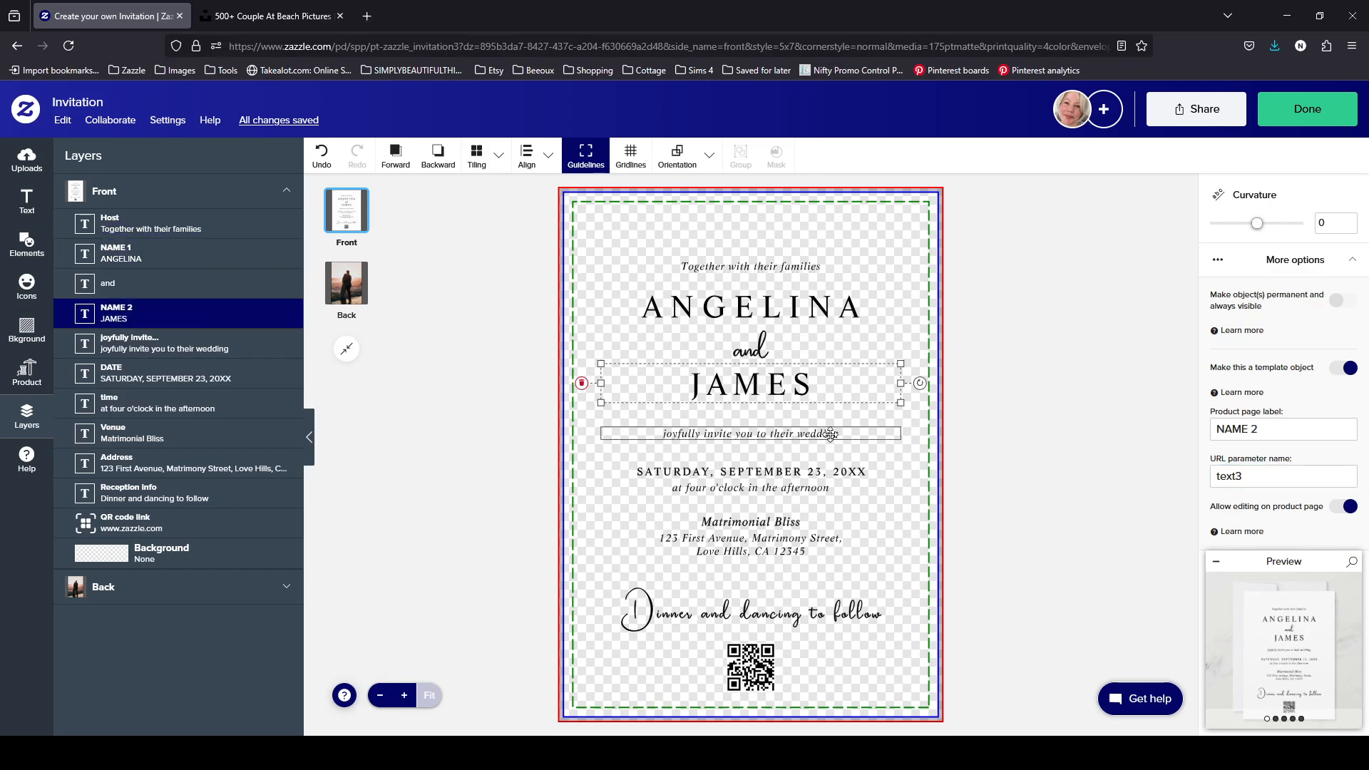
left_click(833, 440)
left_click(839, 465)
left_click(801, 501)
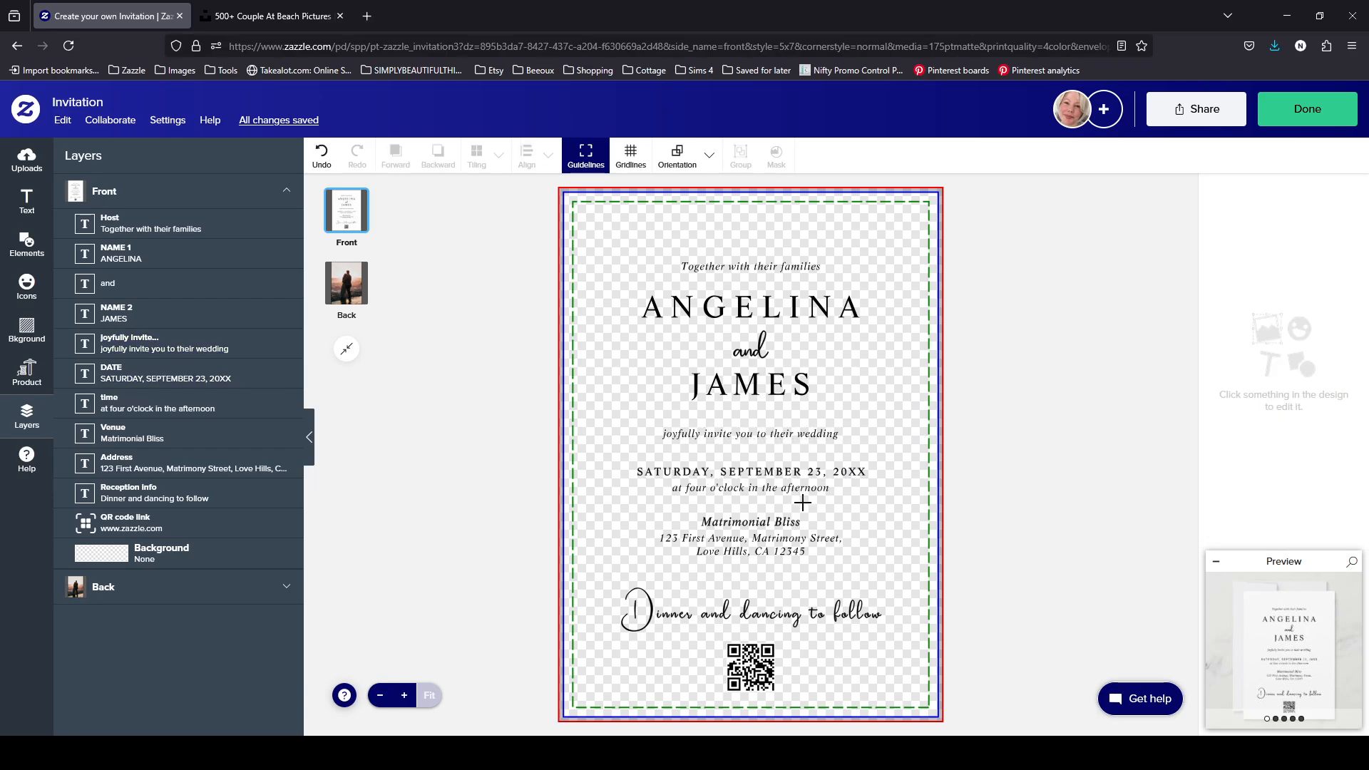
- Copy the couple photo from the back onto the invitation's front and place its layer beneath the text and QR code, directly above the background
left_click(789, 492)
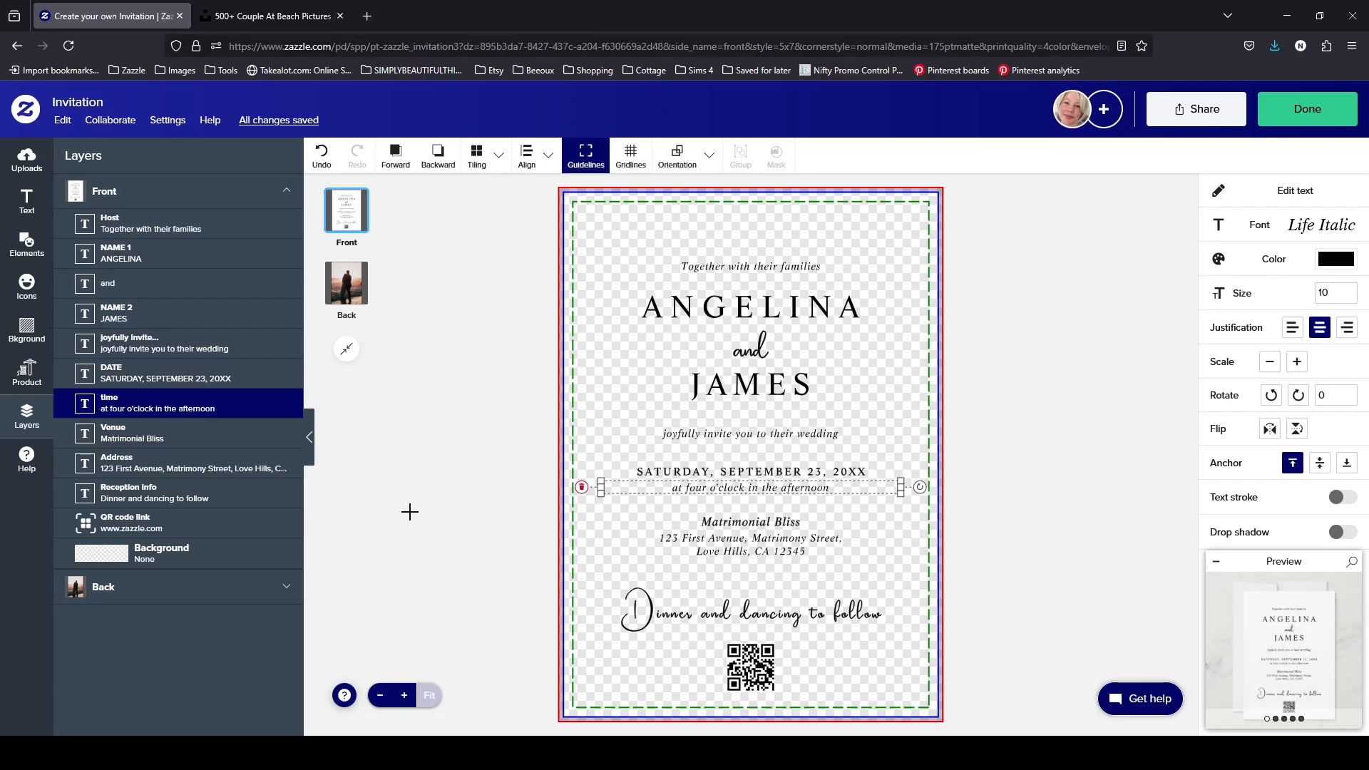
left_click(161, 587)
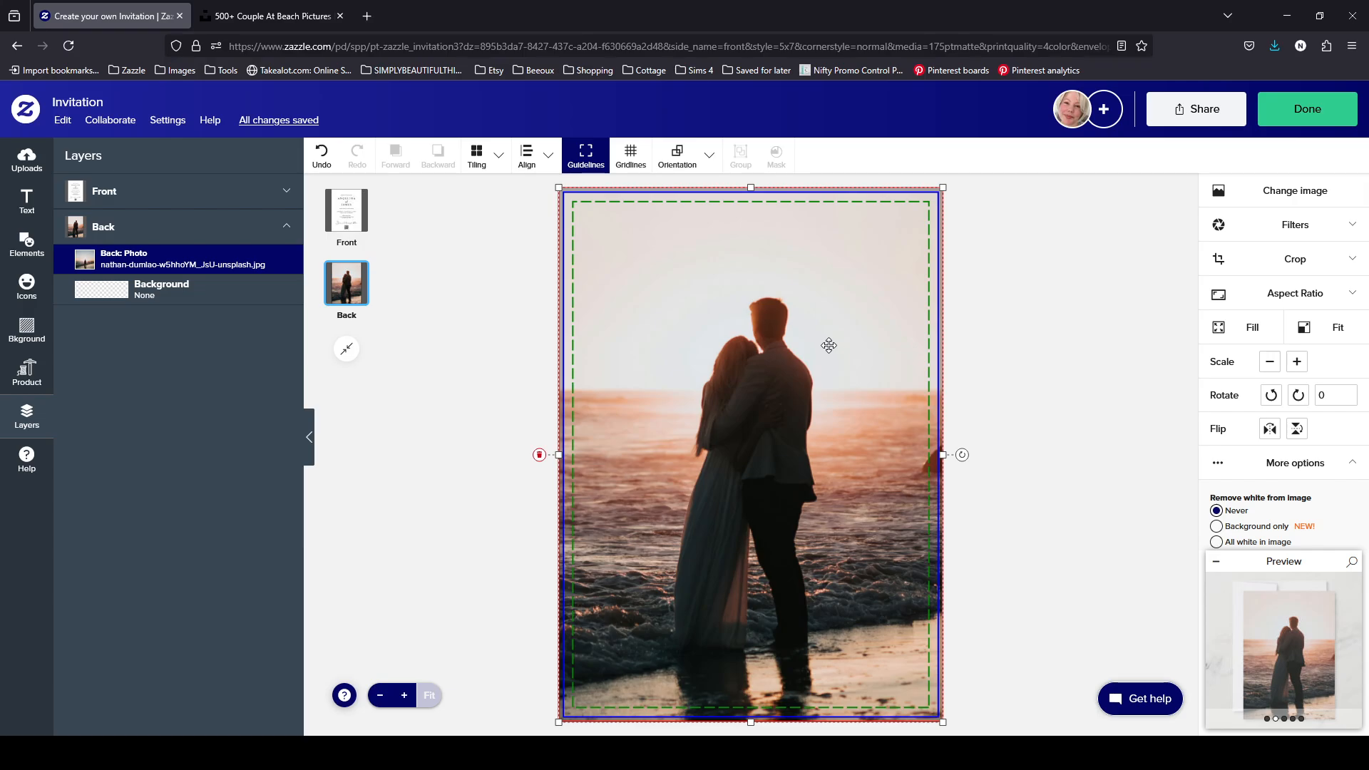
left_click(211, 192)
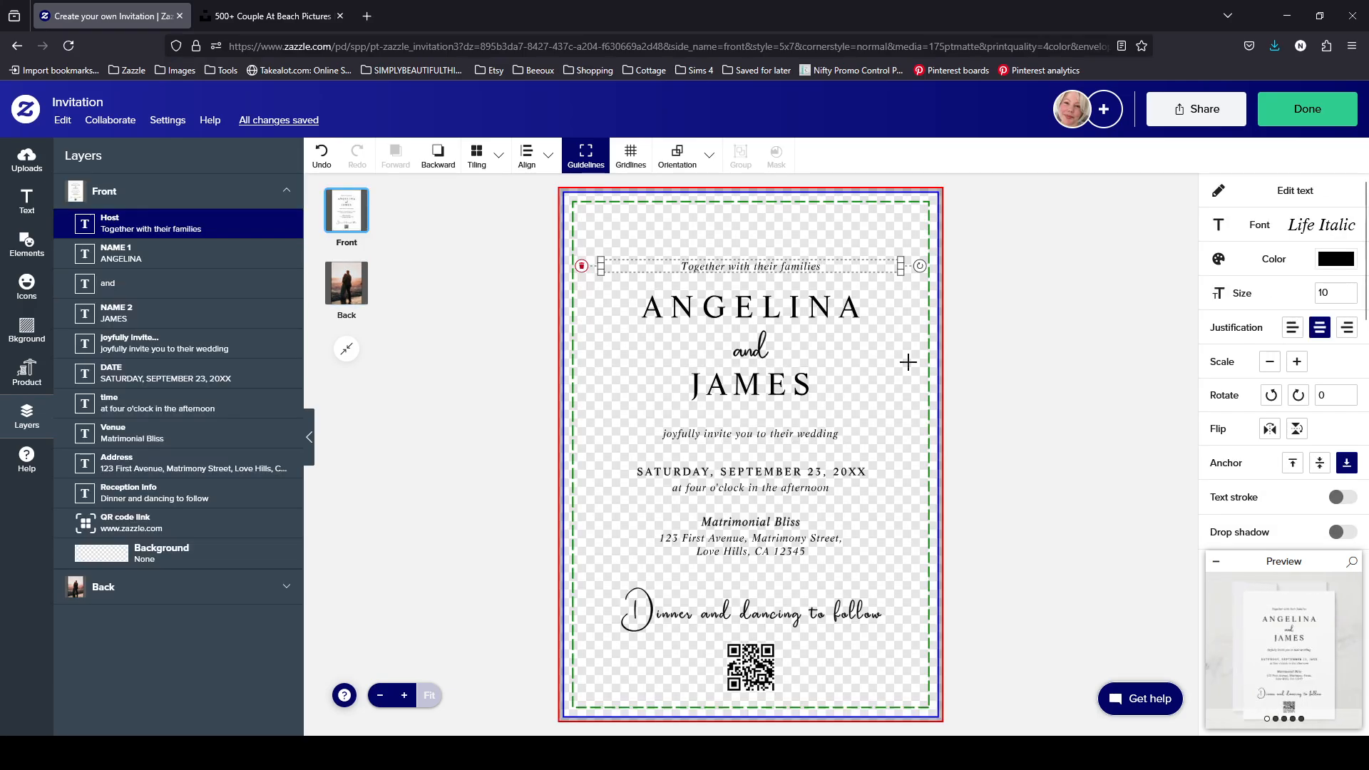
key("ctrl+v")
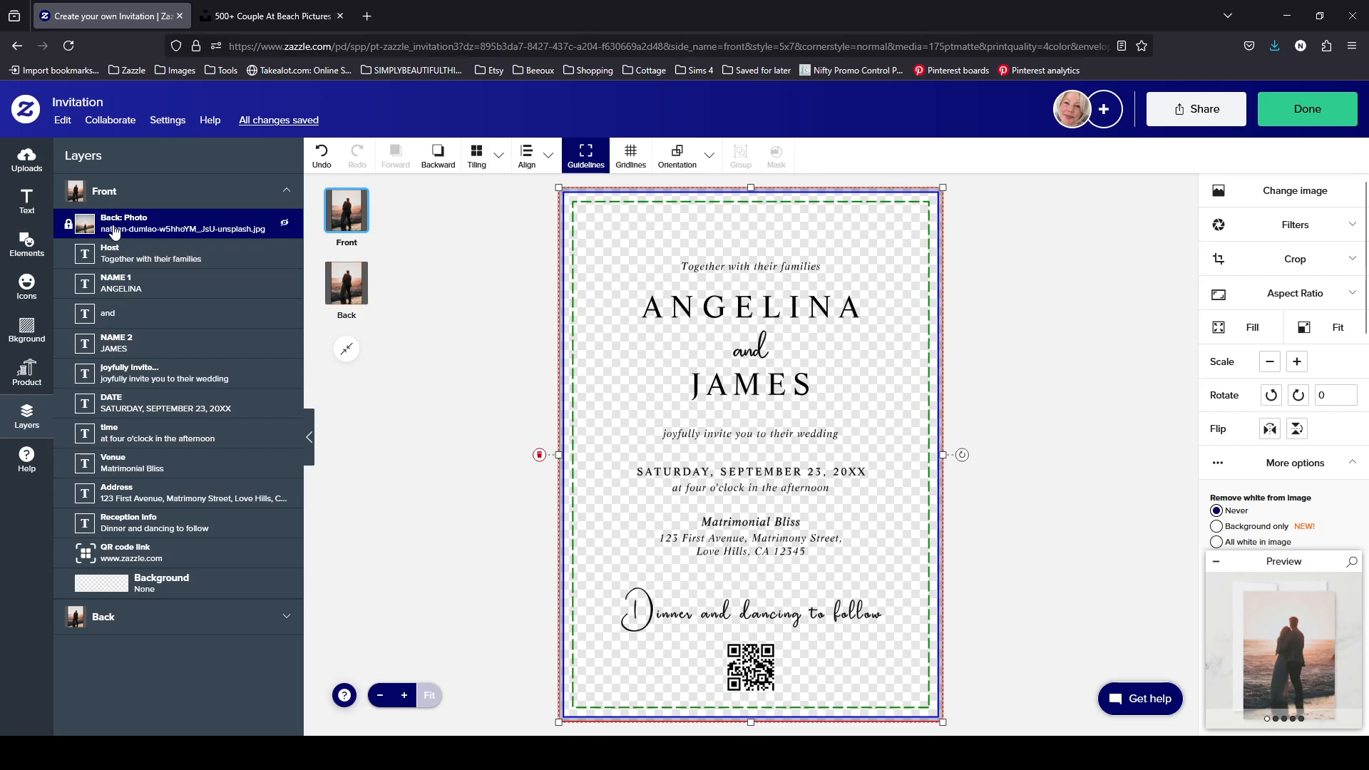
left_click_drag(135, 223, 138, 560)
- Set the product page label of the photo on the front to "Front: Photo"
scroll(1283, 356, "down", 8)
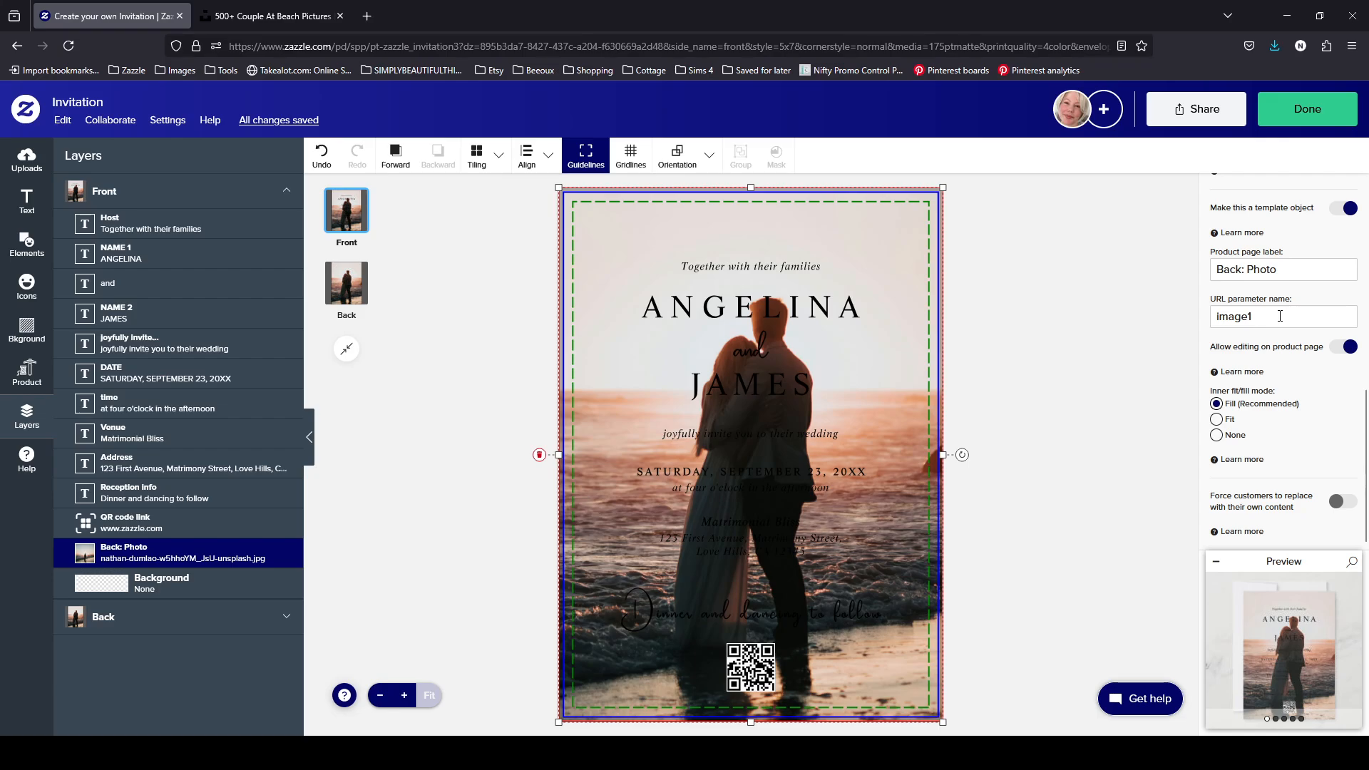
double_click(1228, 270)
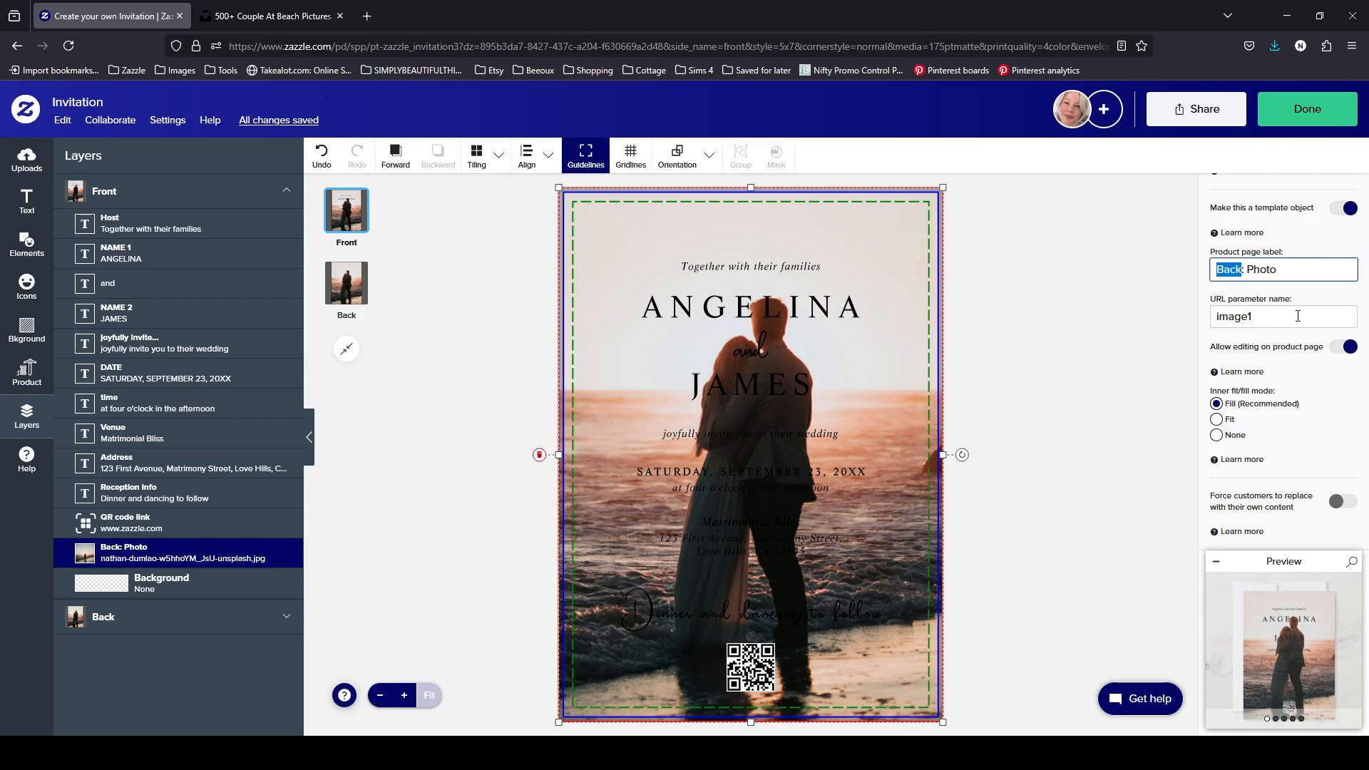
type("Front")
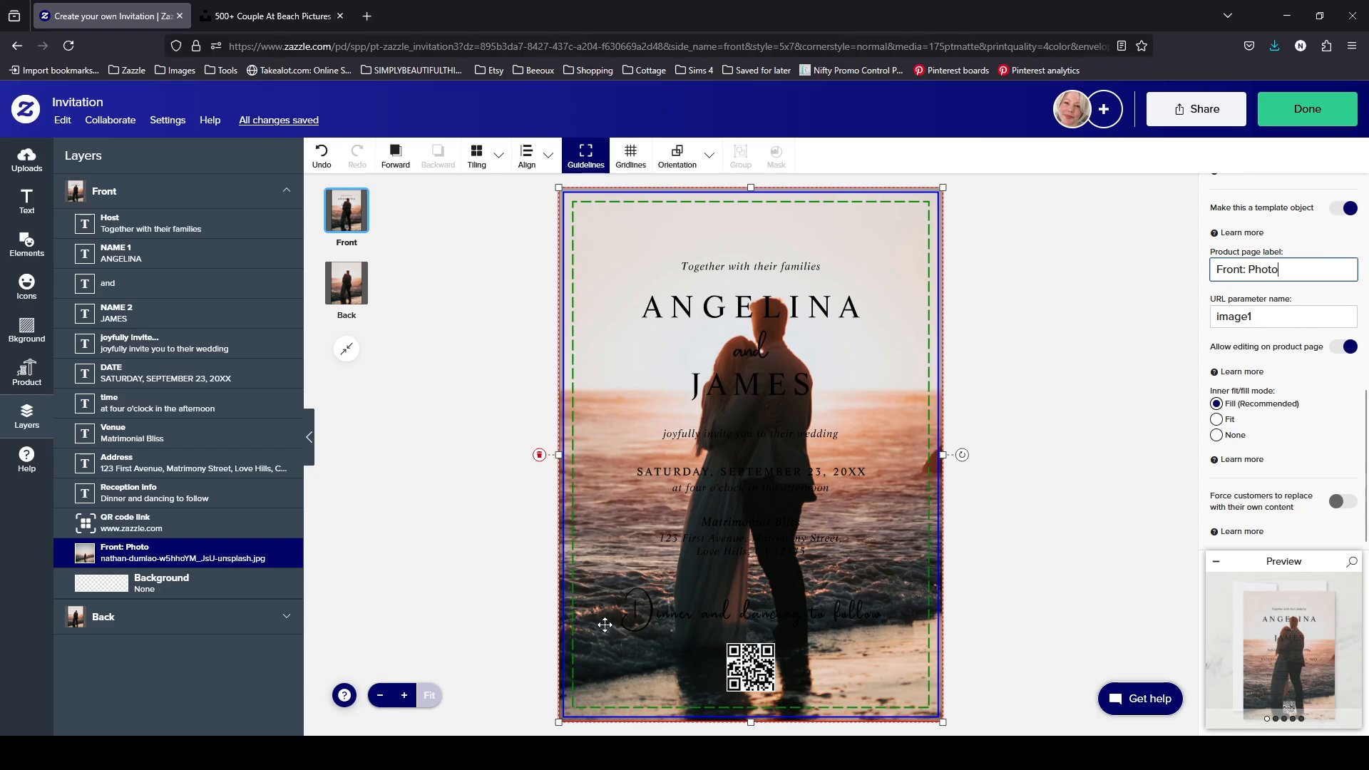
- Compare the product page labels and URL parameter names of the photos on the back and front
left_click(190, 617)
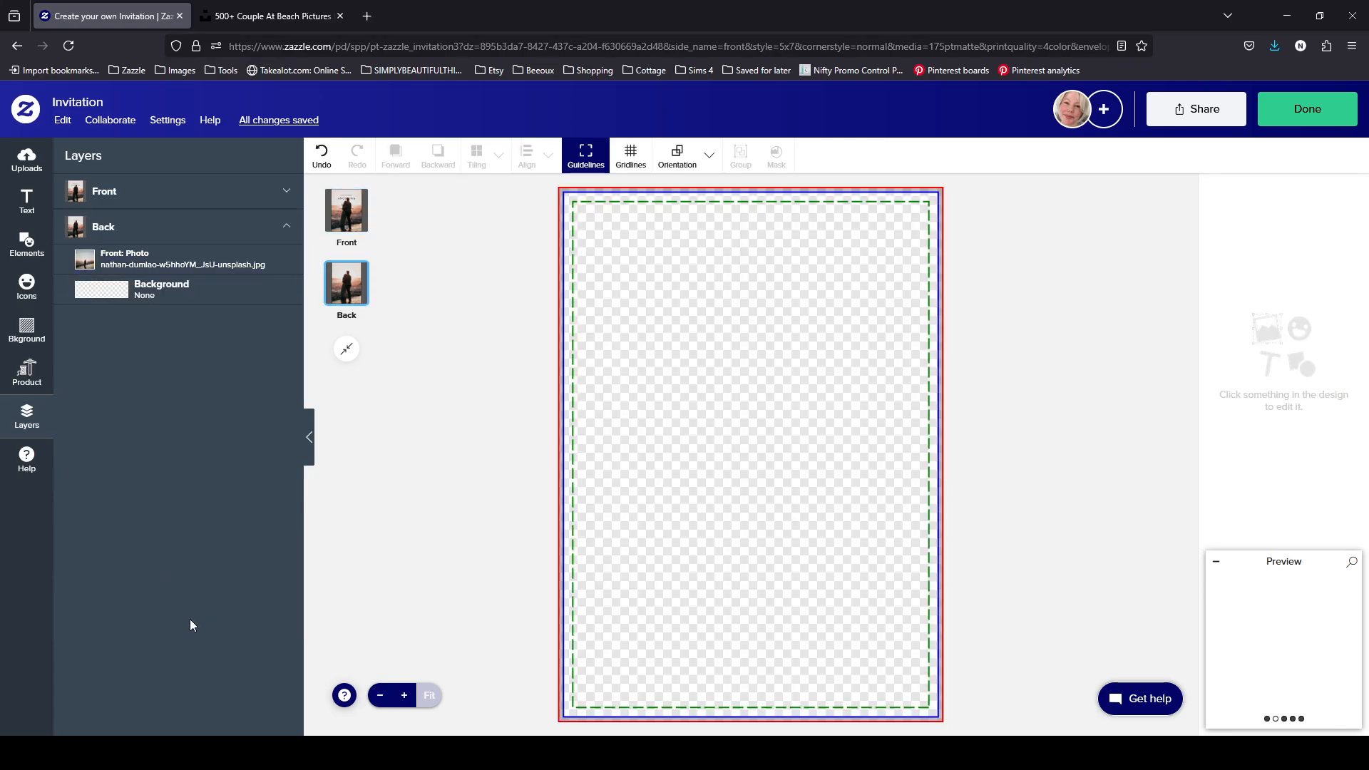
left_click(189, 264)
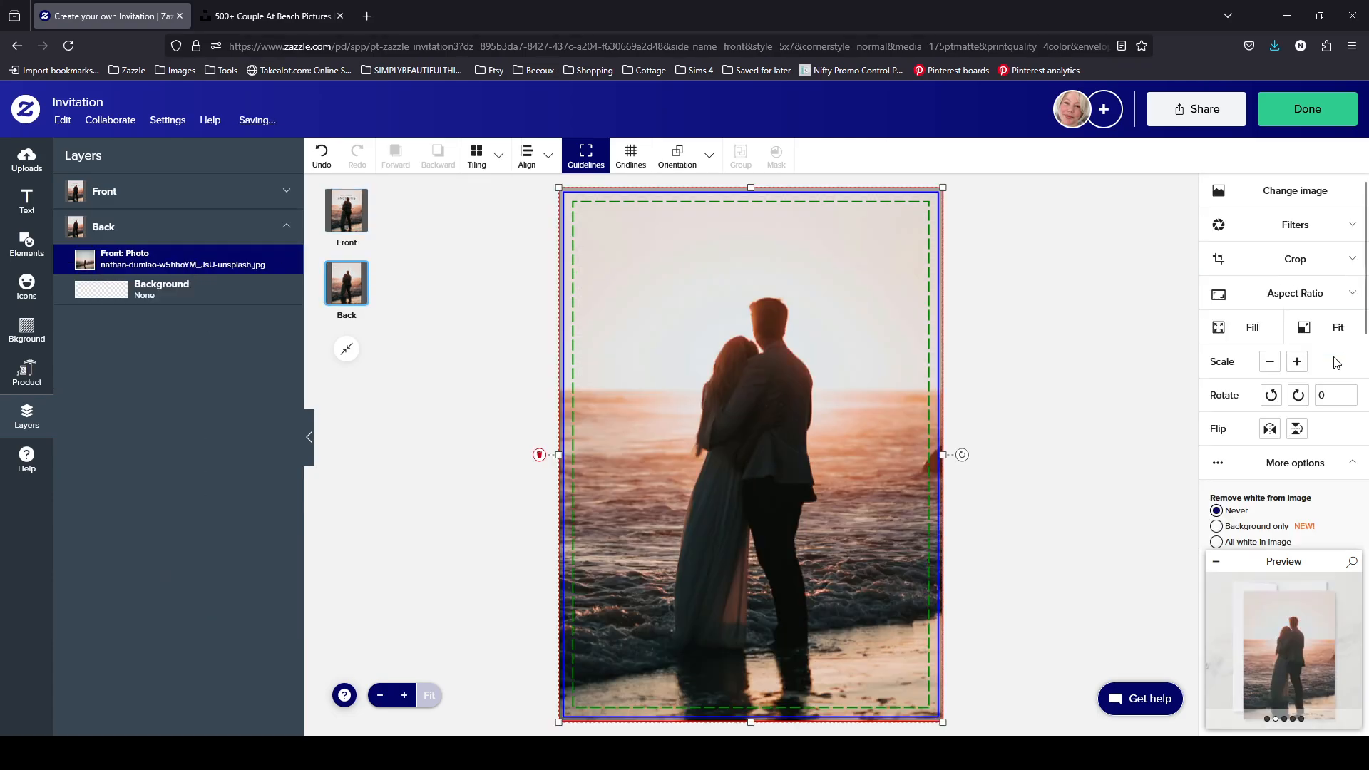
scroll(1331, 377, "down", 5)
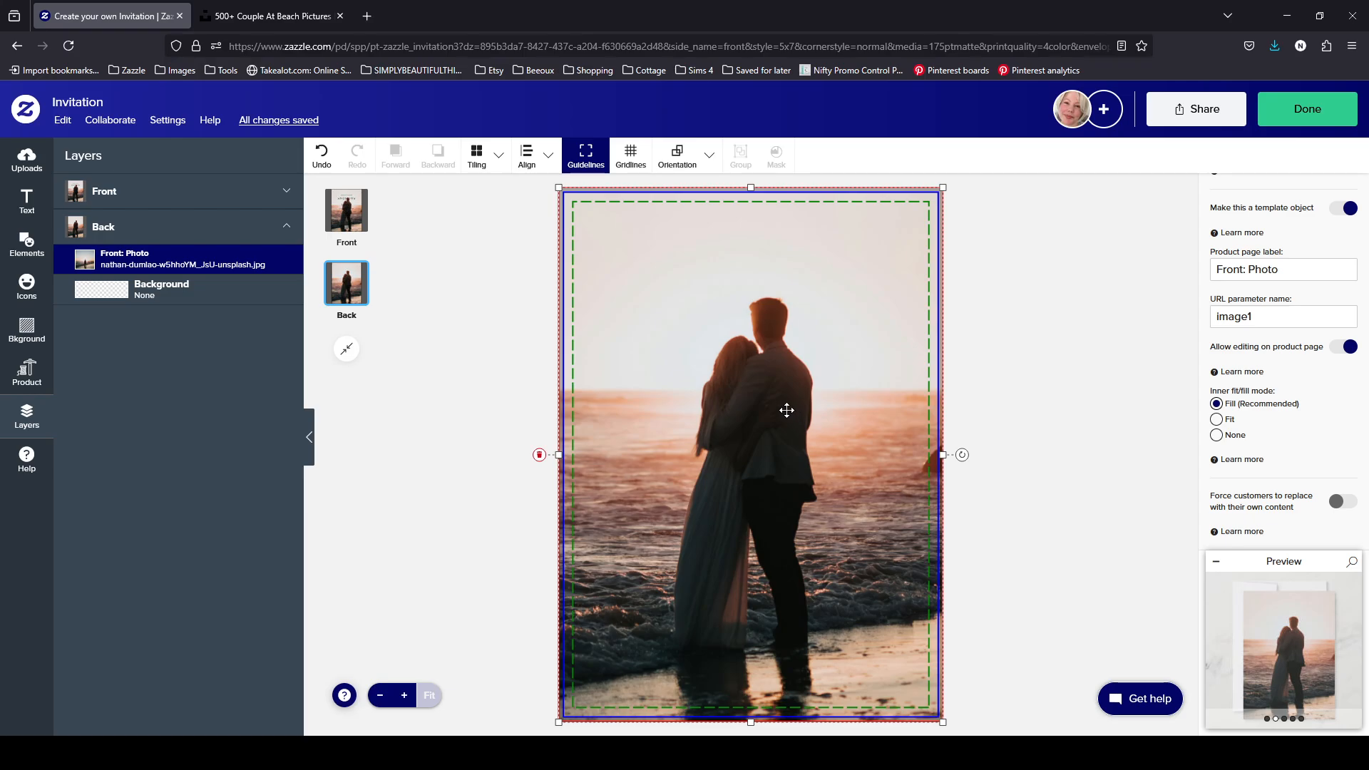
left_click(199, 192)
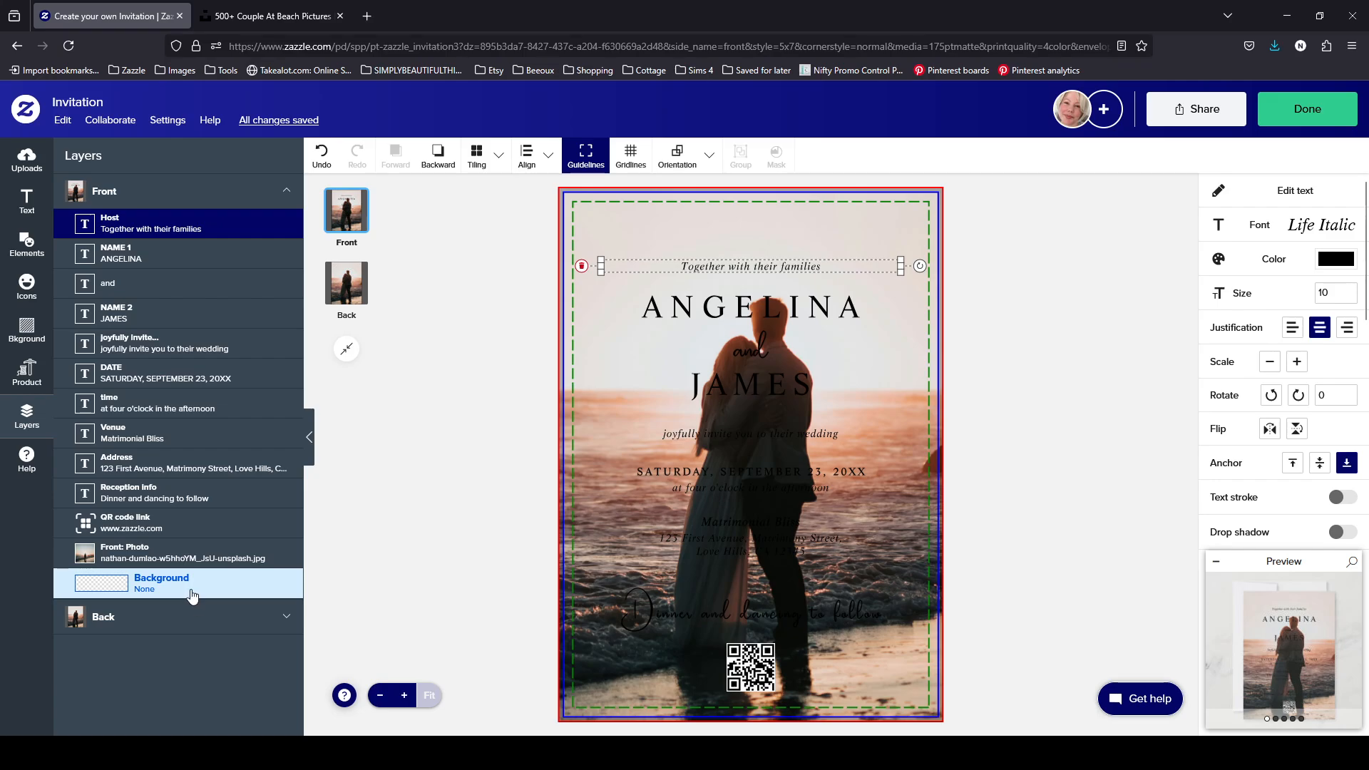
left_click(193, 553)
scroll(1276, 321, "down", 5)
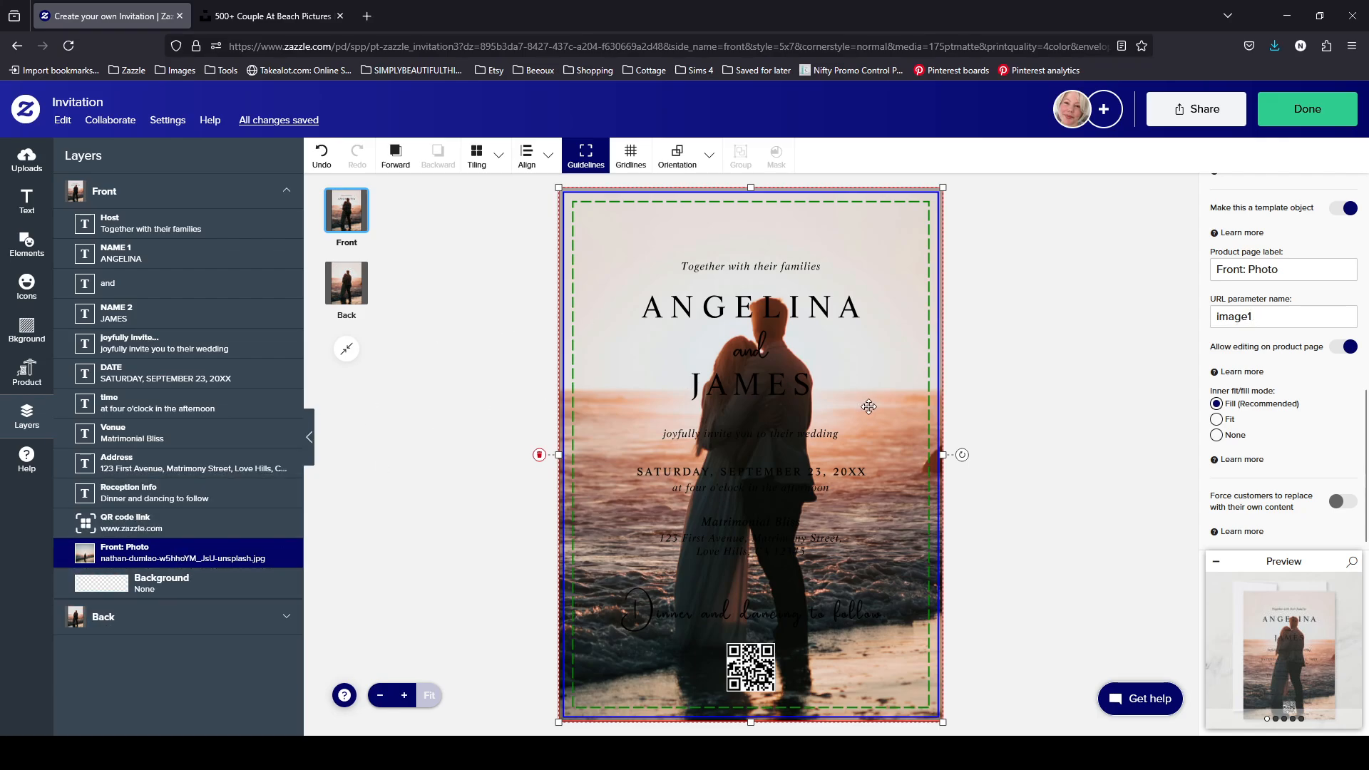
- Give the back photo the URL parameter name "image2" and the product page label "Back: Photo"
left_click(191, 617)
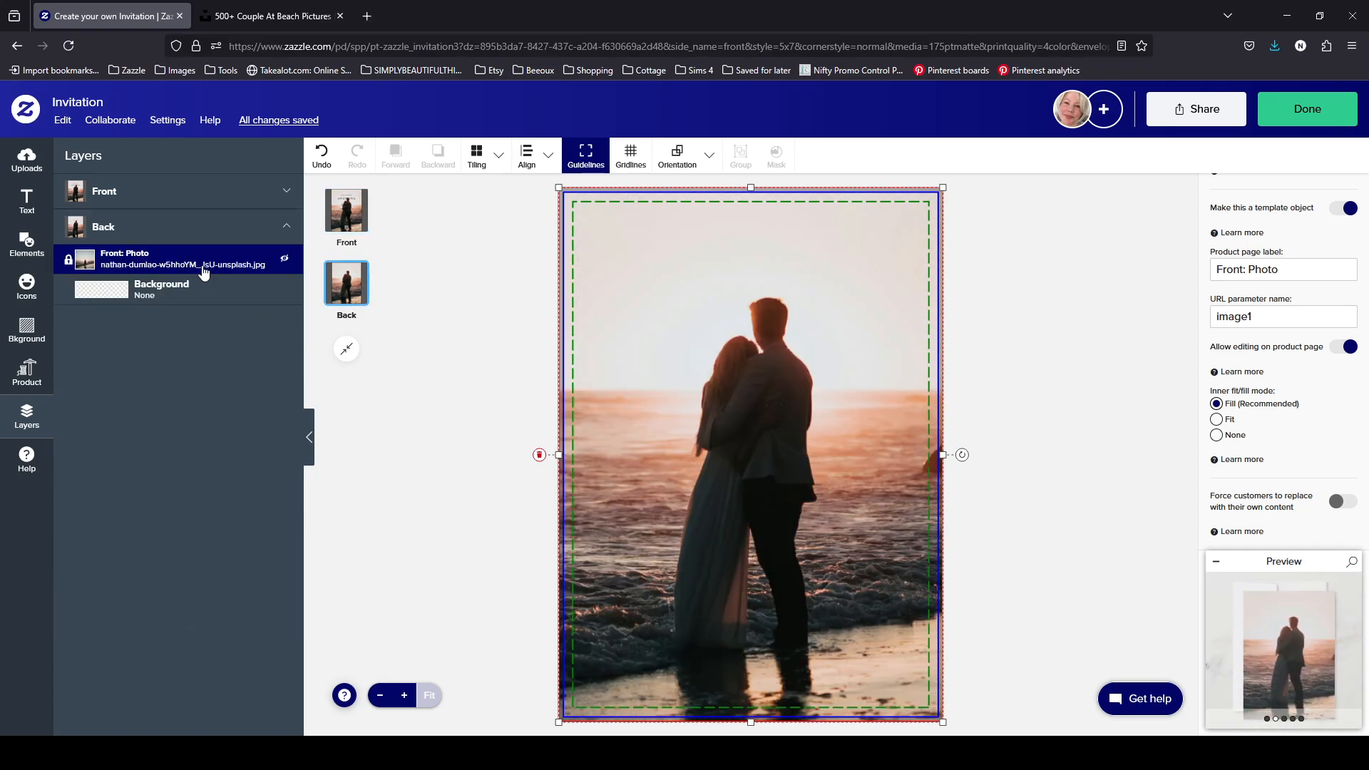
left_click(1285, 317)
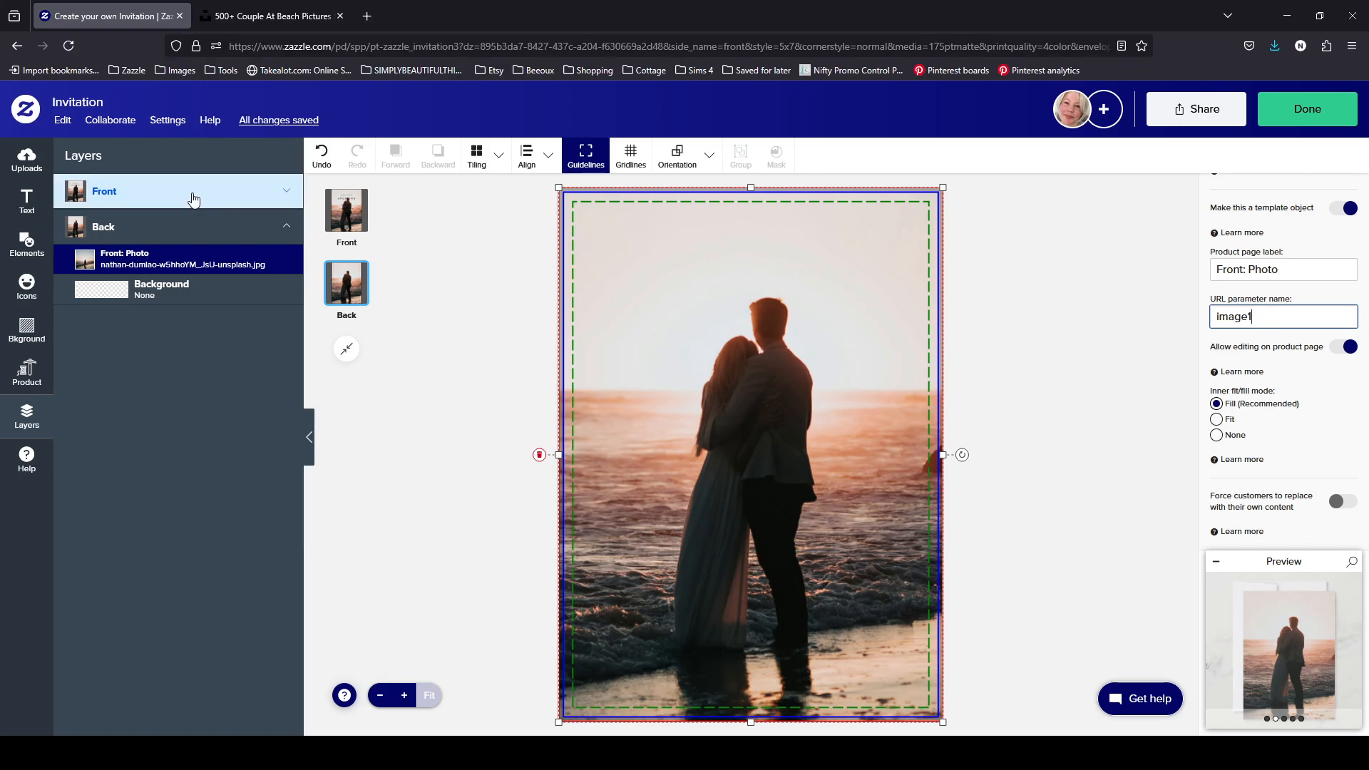
left_click_drag(1248, 315, 1268, 313)
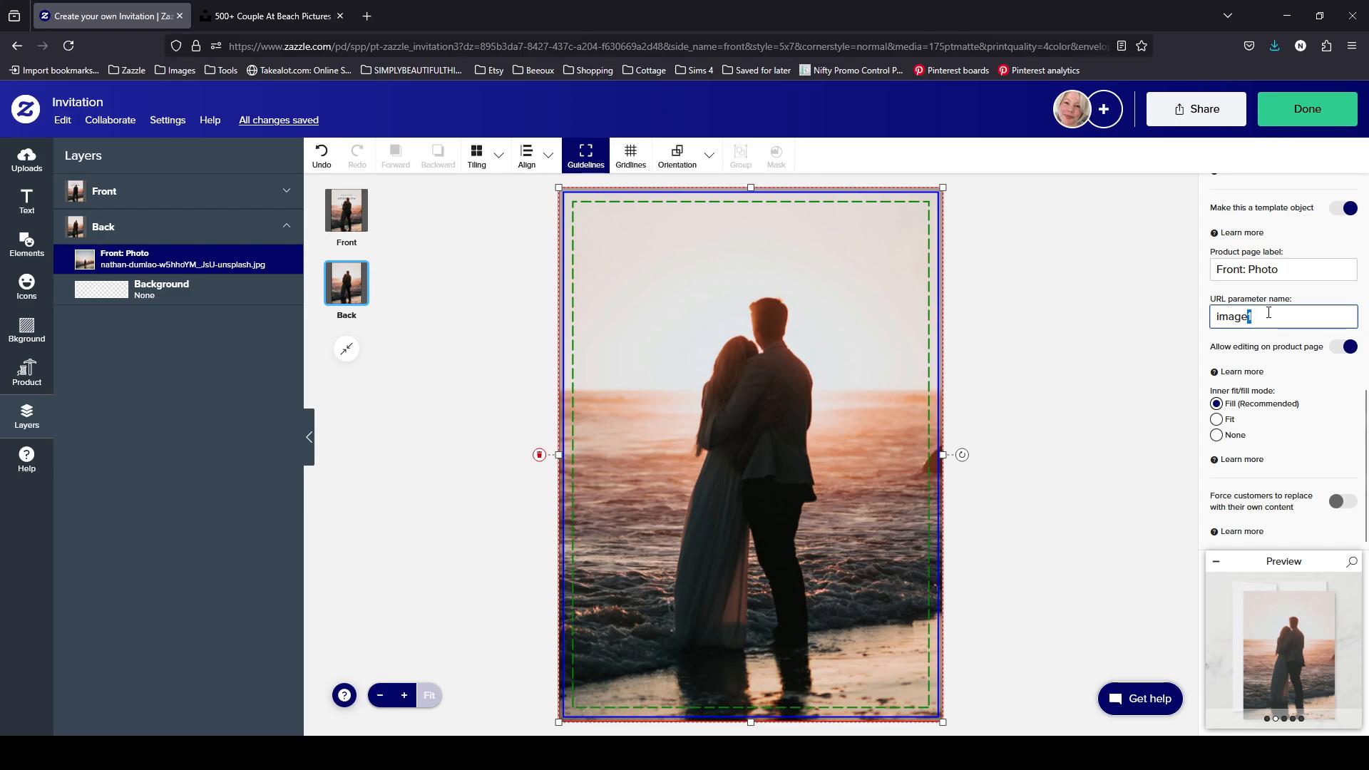
type("2")
double_click(1269, 312)
double_click(1222, 269)
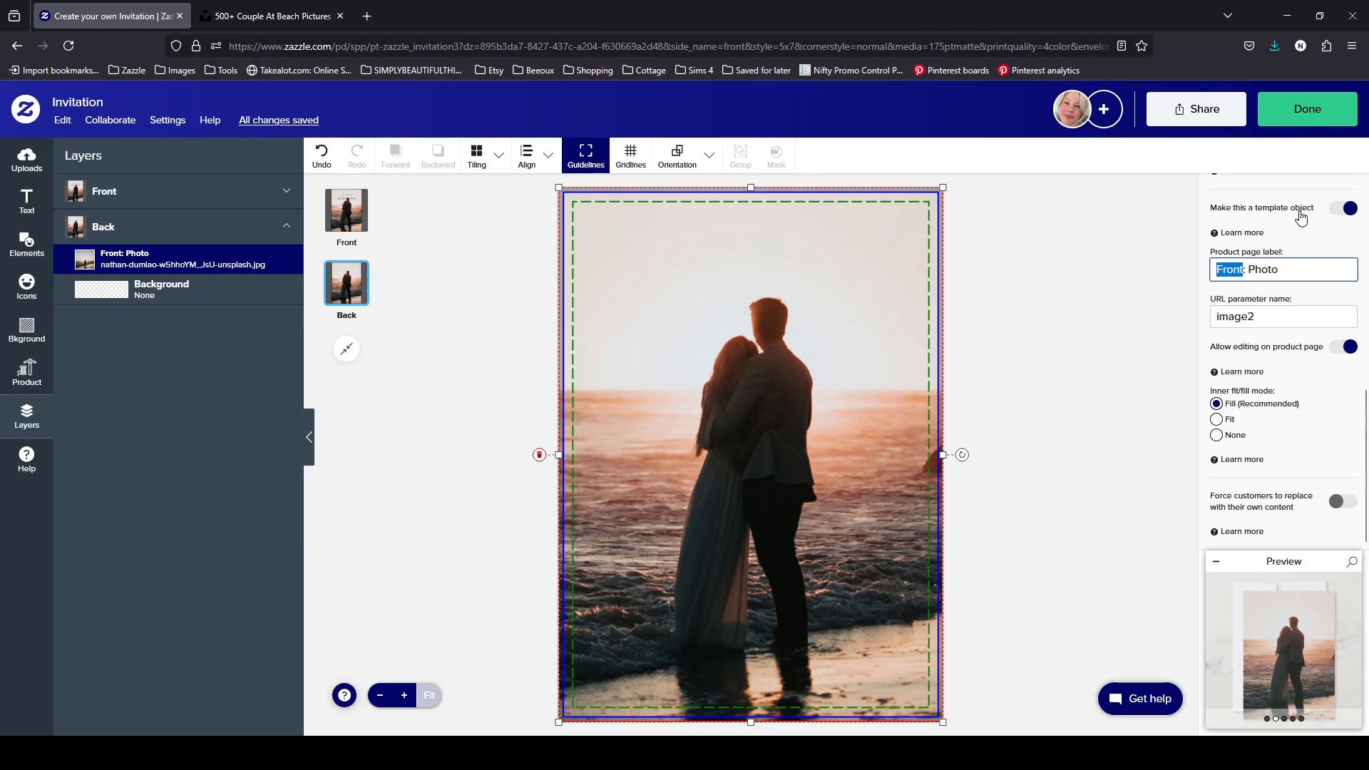
type("Back")
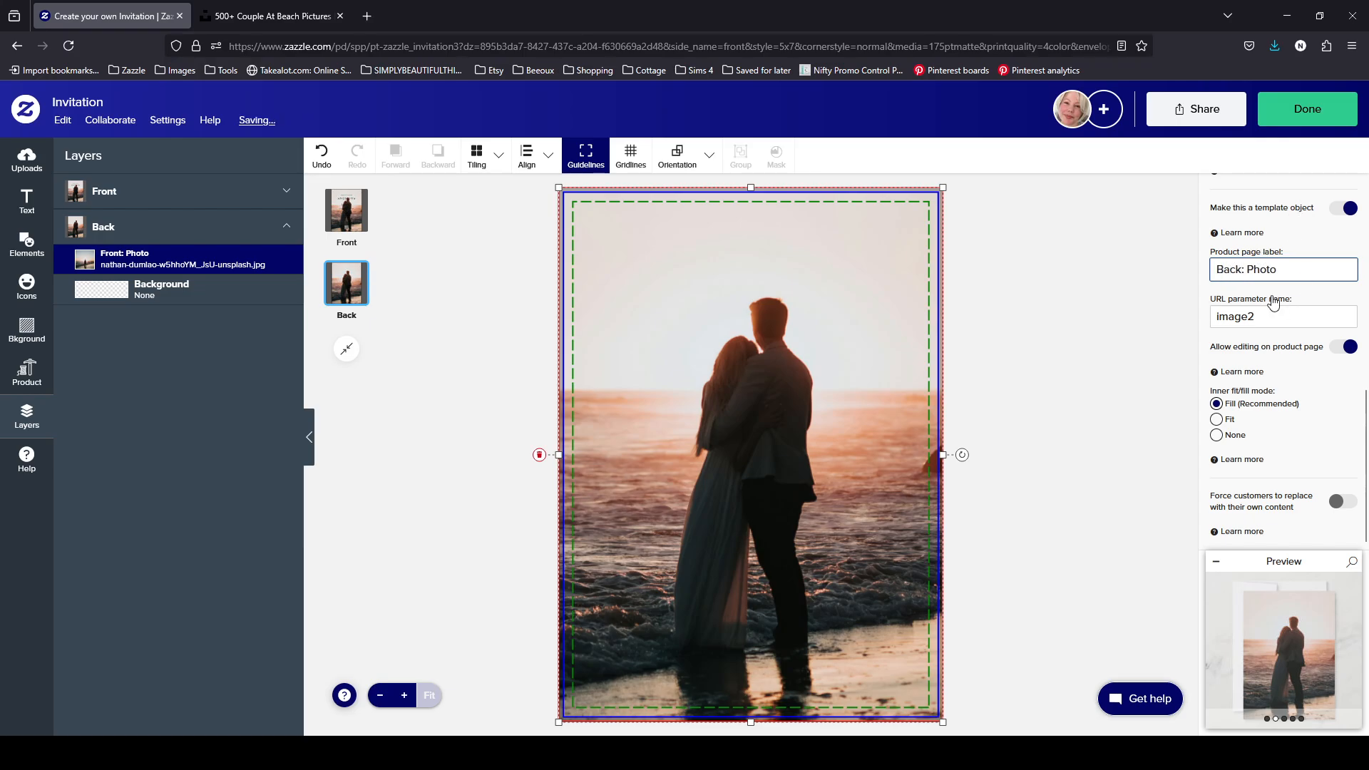
- Check the template label and URL parameter name of the front photo against those of the back photo
left_click(163, 188)
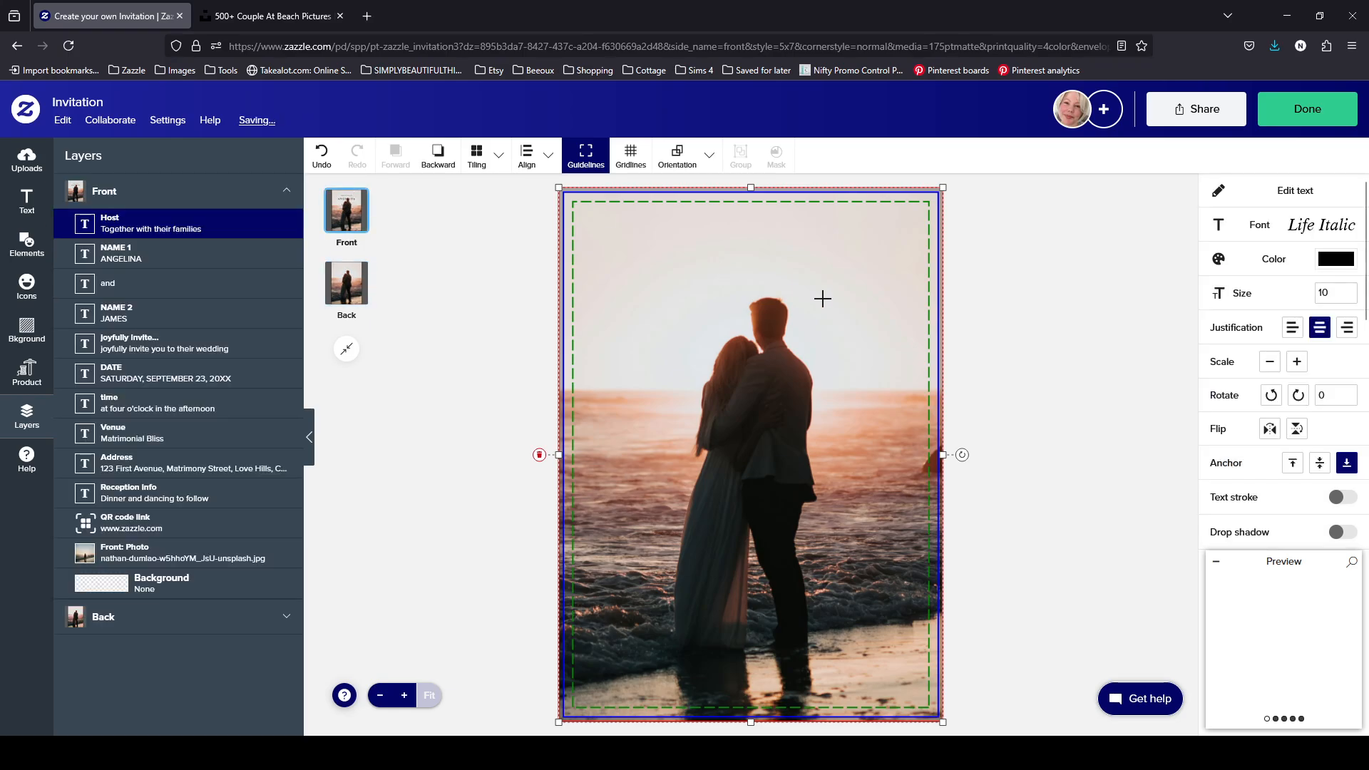
left_click(923, 221)
scroll(1360, 356, "down", 6)
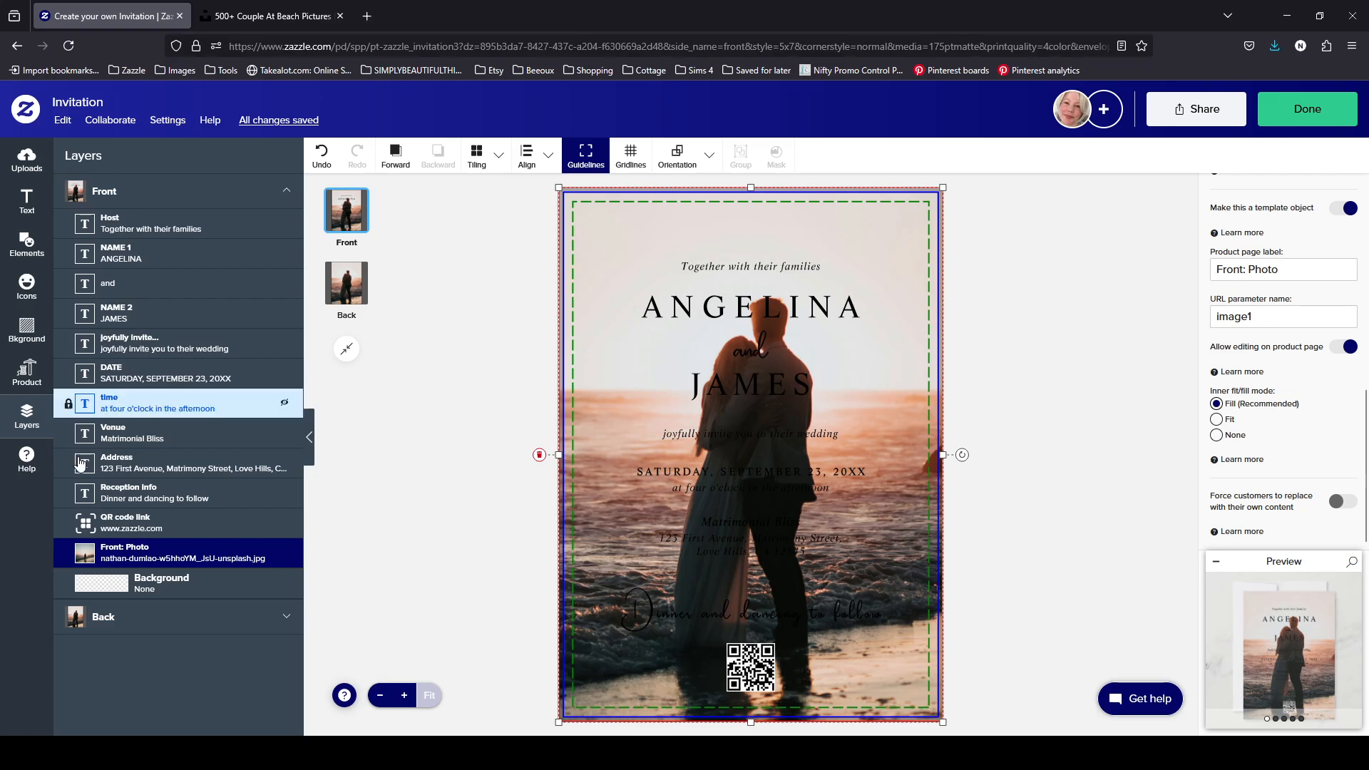
left_click(102, 618)
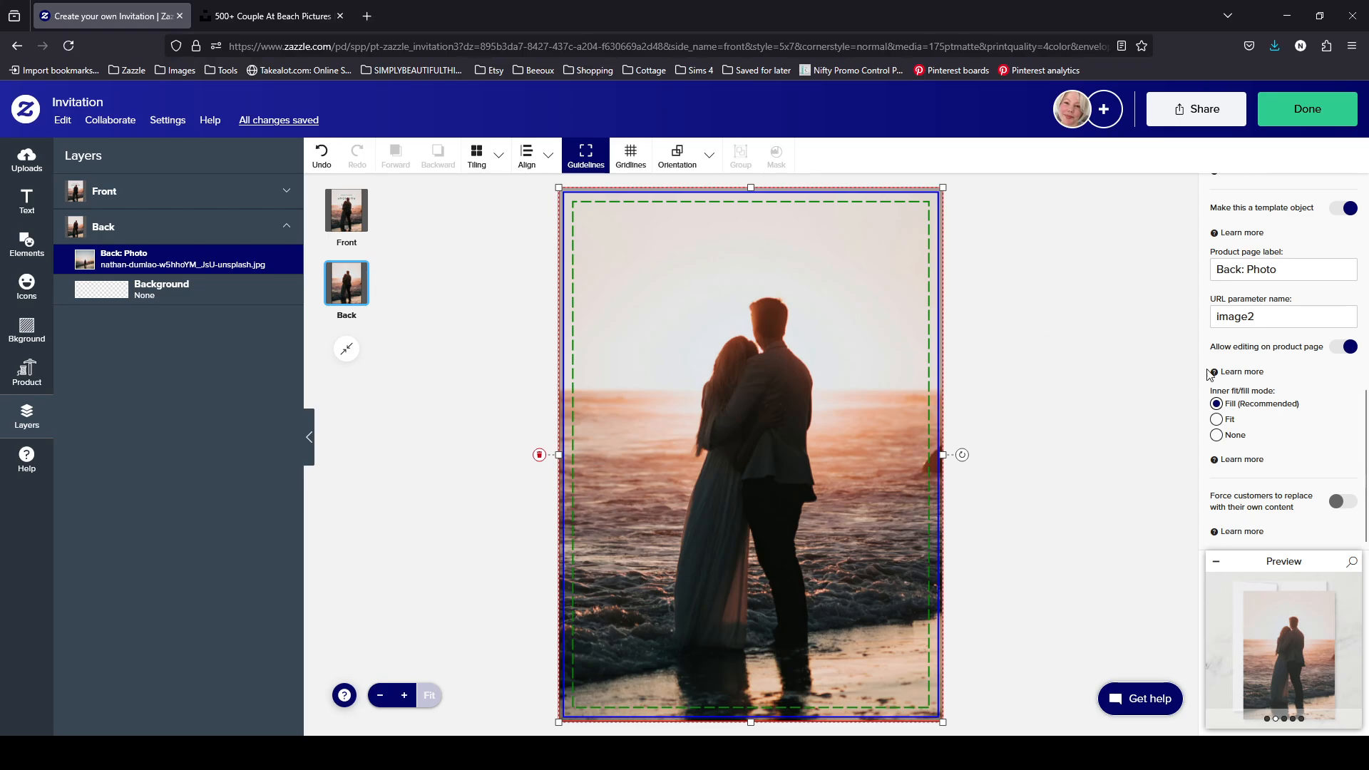
left_click(1279, 436)
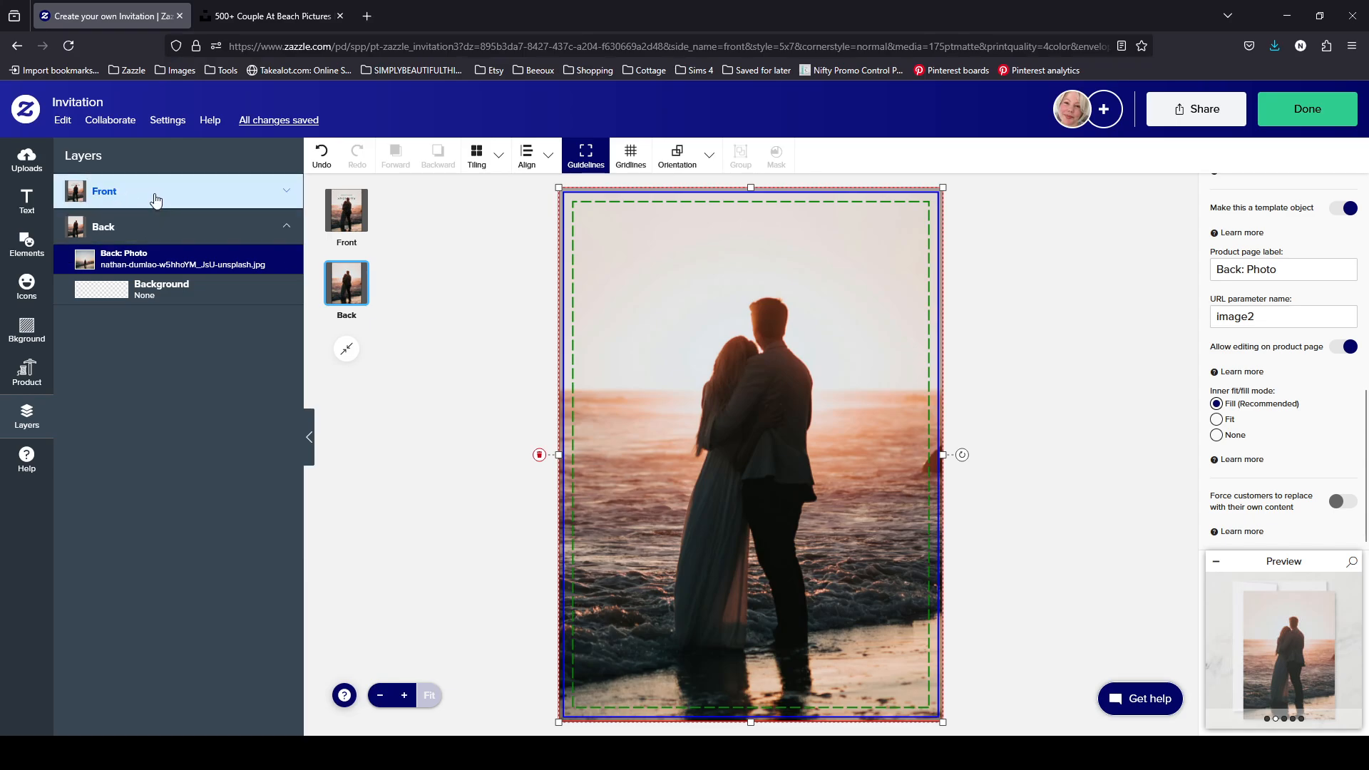
- Shrink the front photo proportionally to about half the invitation's width, keeping it in the card's upper-left corner
left_click(109, 187)
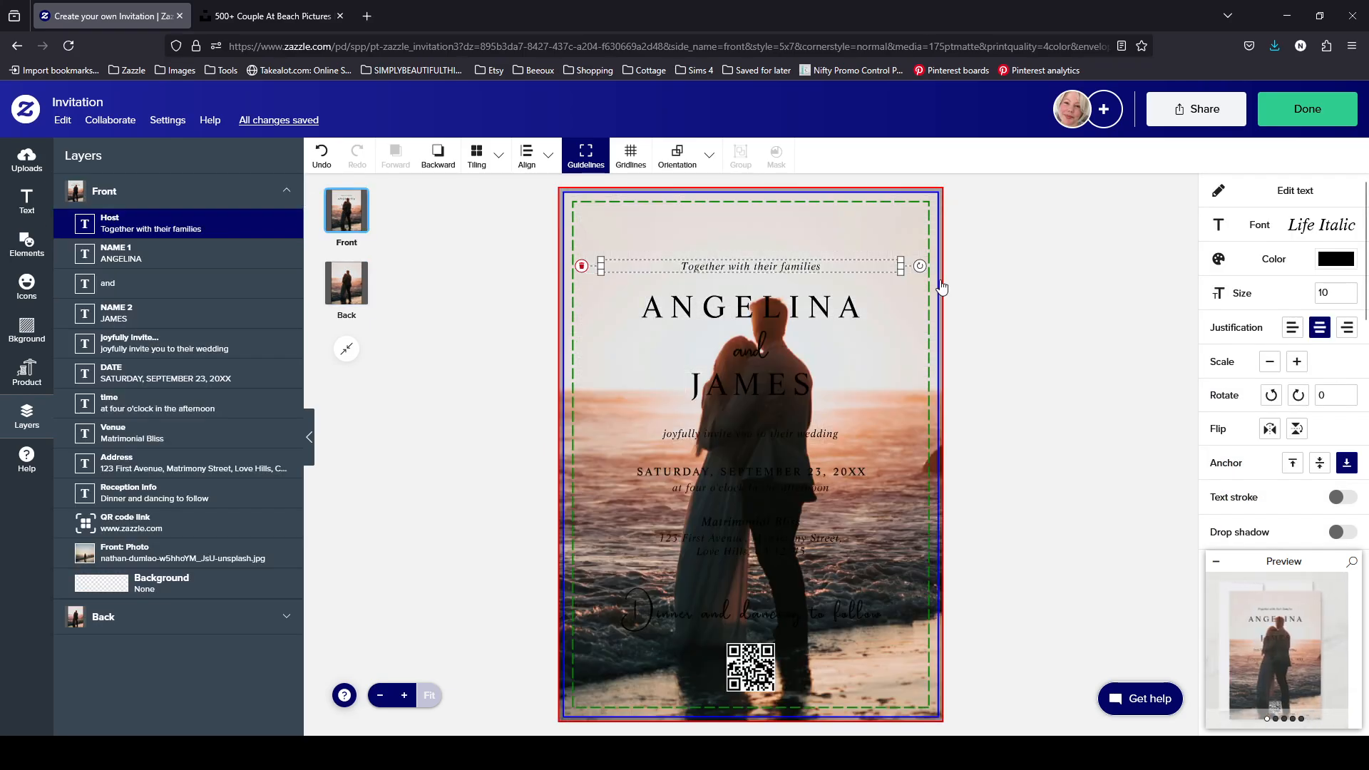
left_click(931, 365)
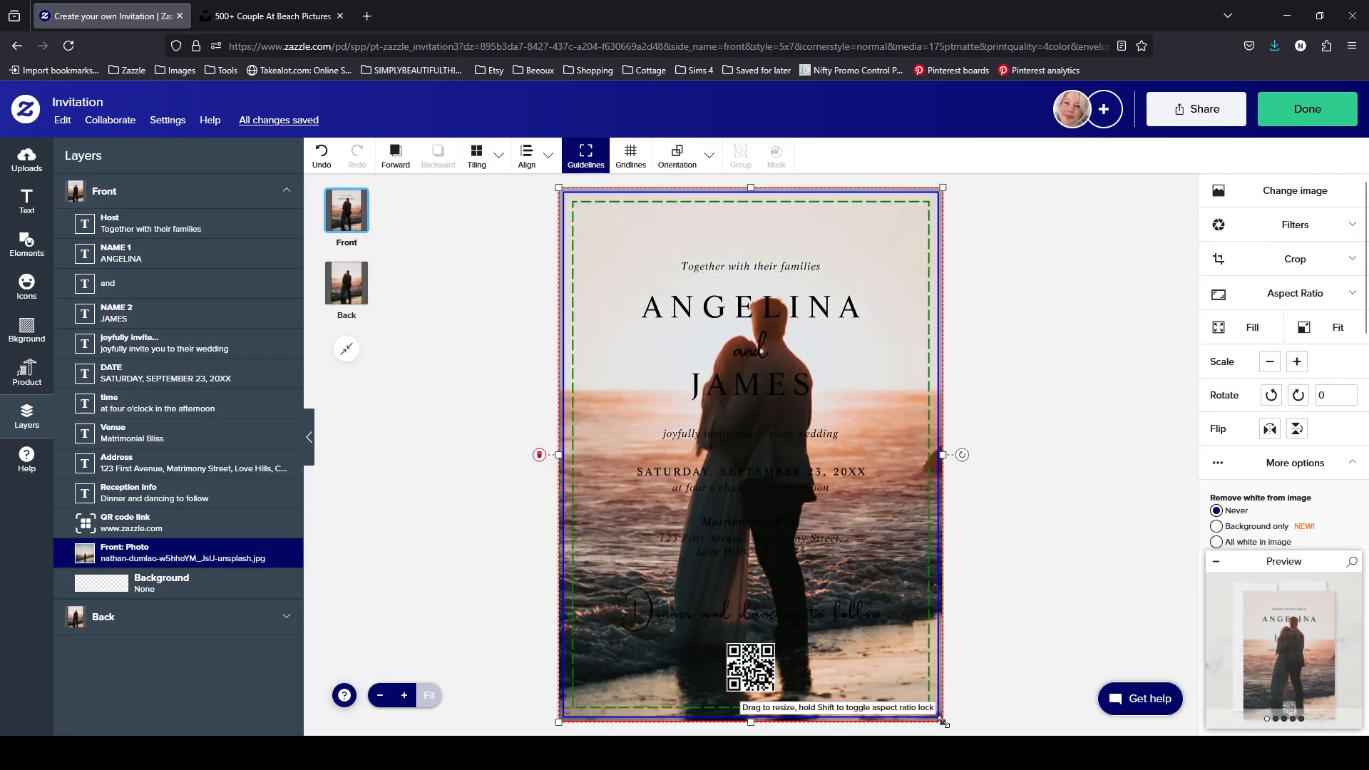
left_click_drag(943, 723, 767, 477)
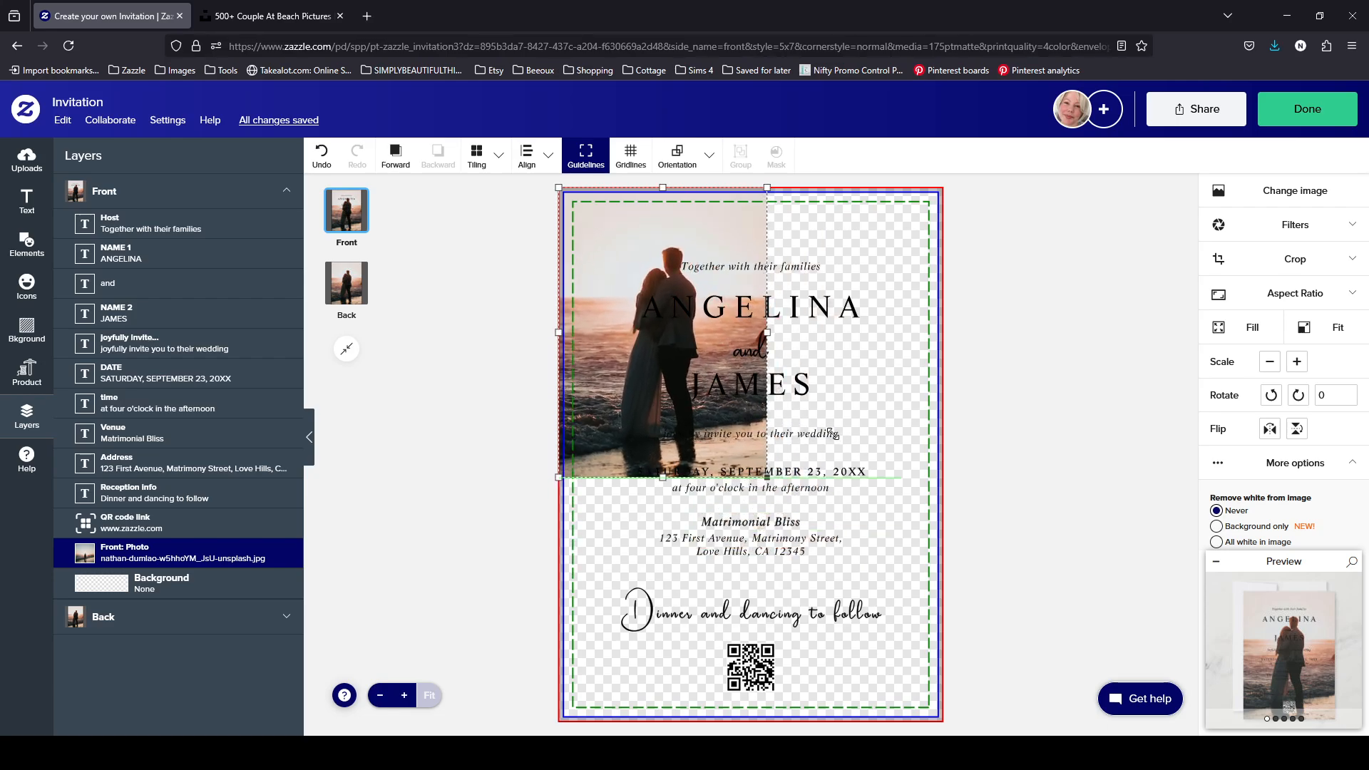
left_click_drag(831, 433, 821, 383)
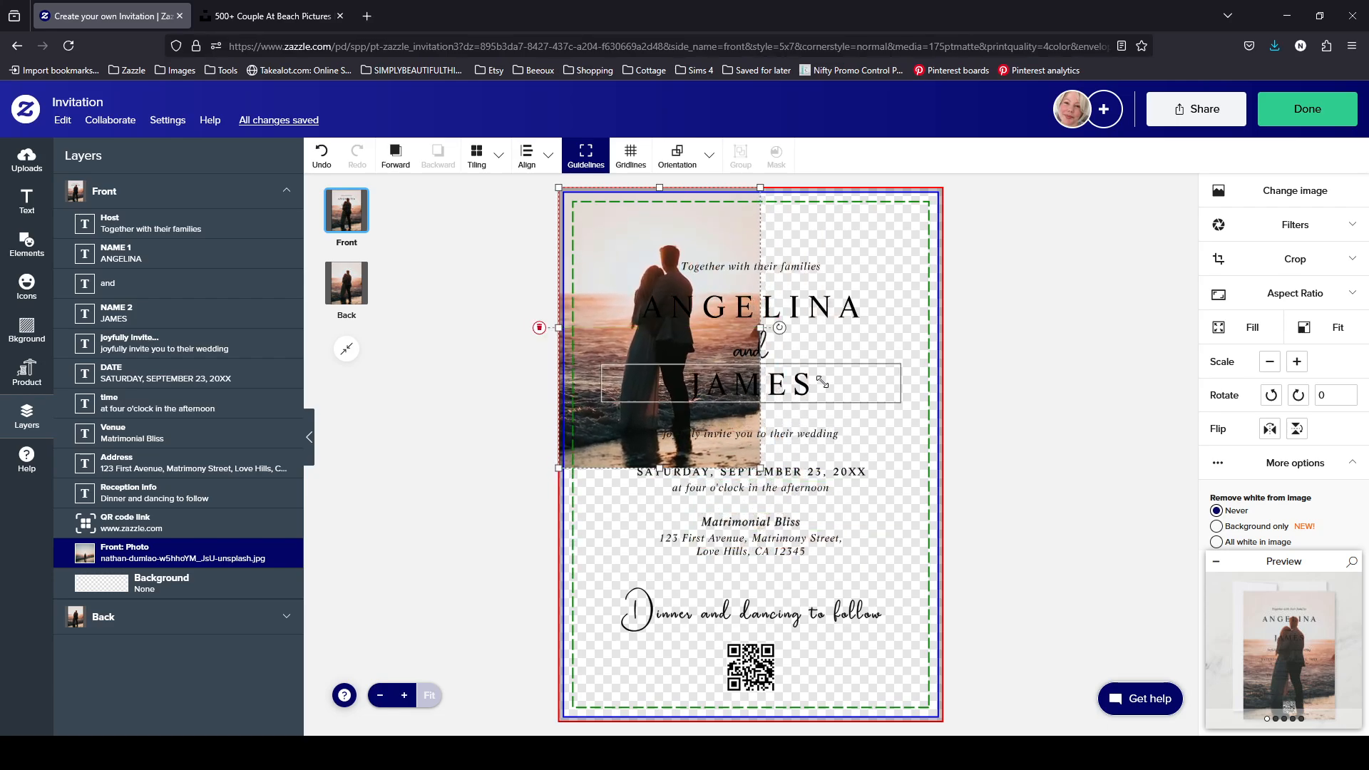
- Duplicate the reduced front photo and place the copy in the card's lower-right corner
left_click(631, 310)
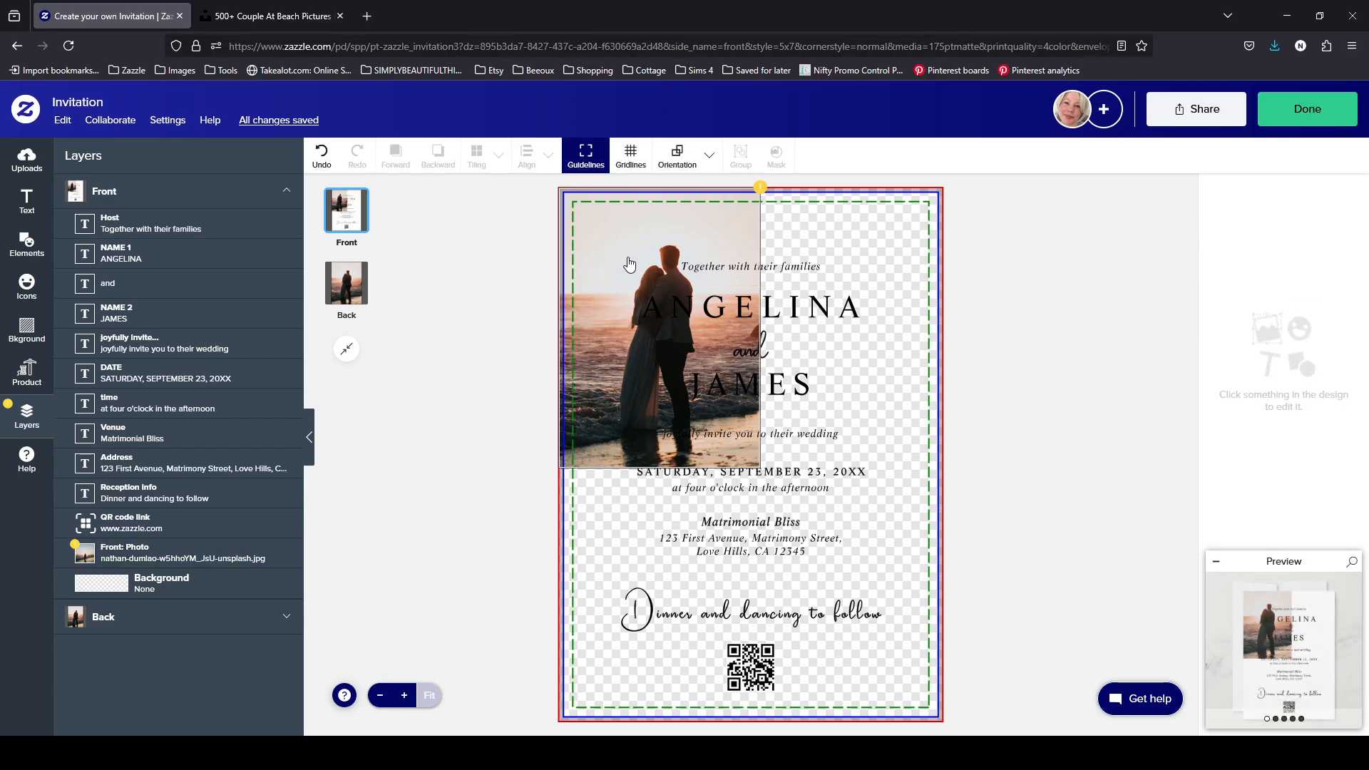
key("ctrl+v")
left_click_drag(619, 233, 799, 484)
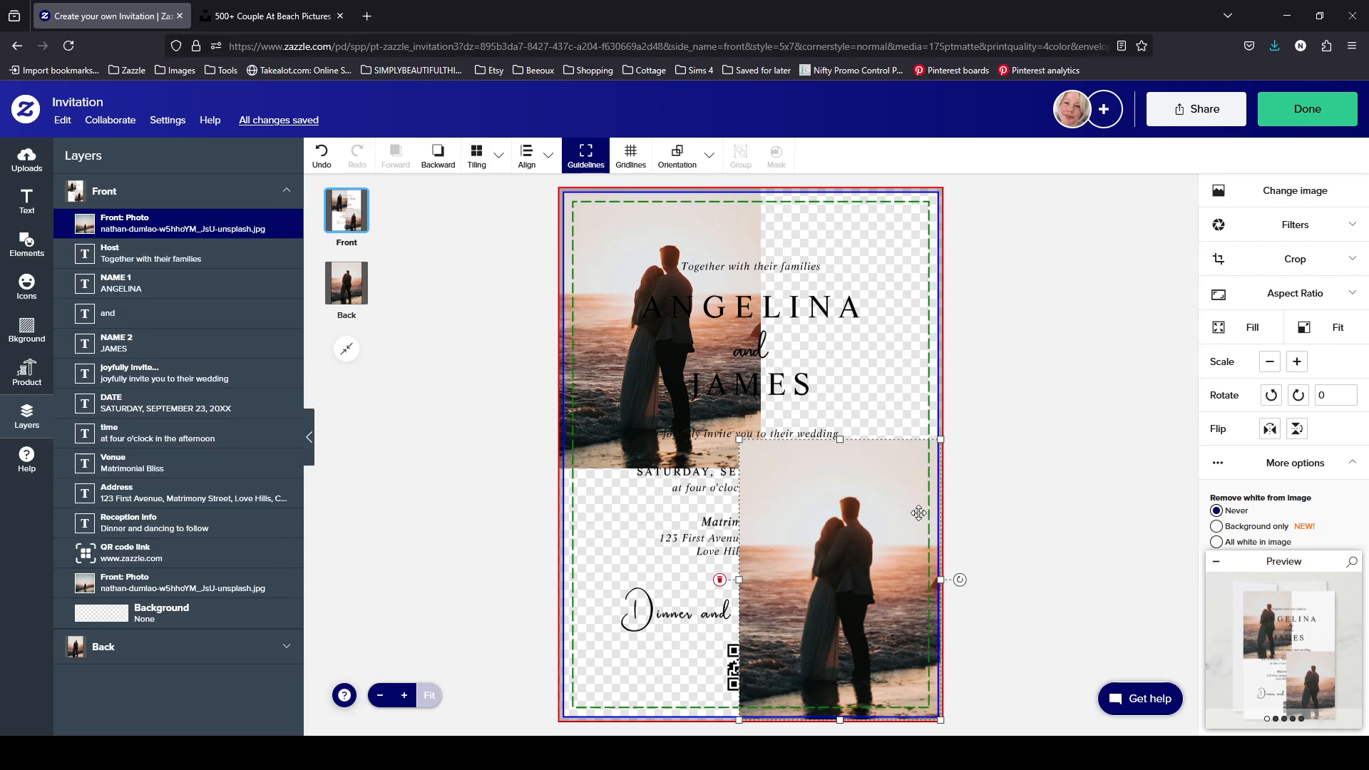
- Examine the template label and URL parameter name of the duplicated front photo and of the back photo
scroll(1283, 392, "down", 5)
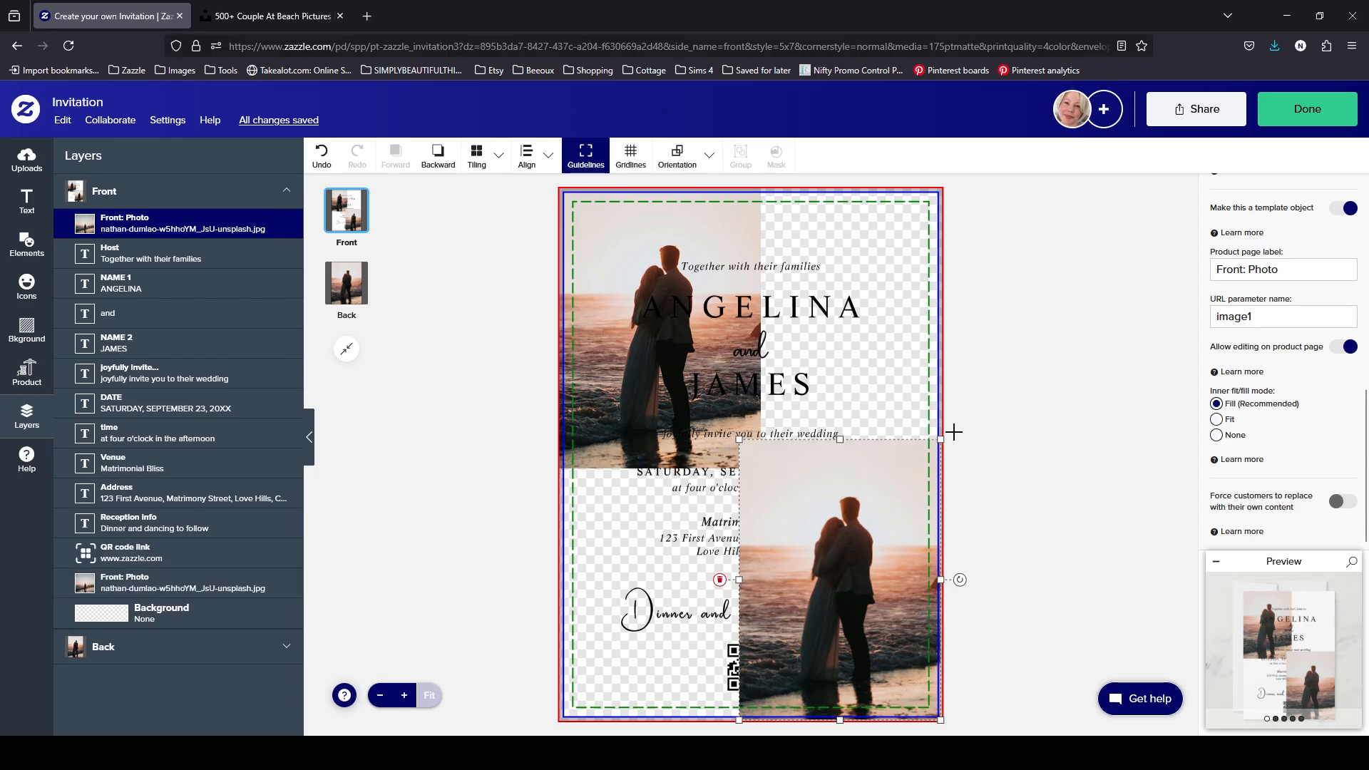
left_click(232, 670)
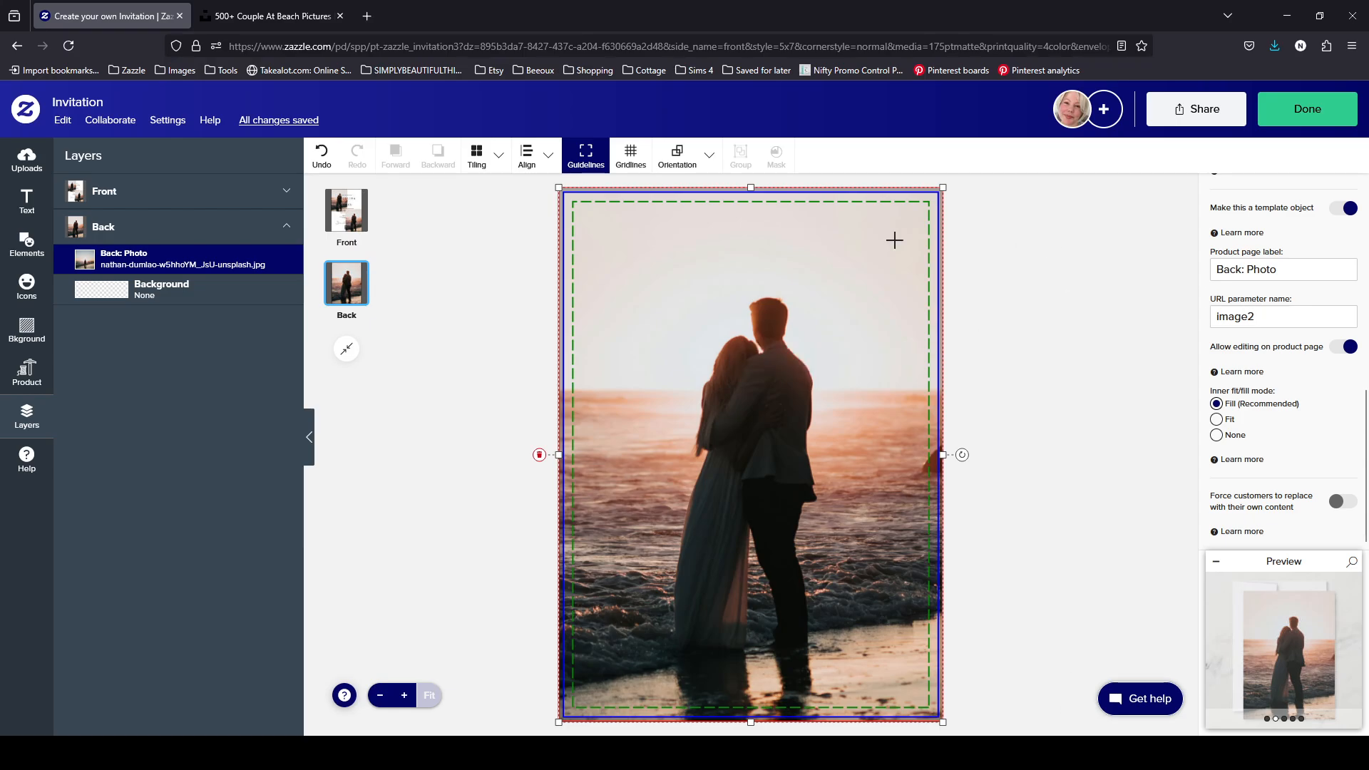
left_click(360, 228)
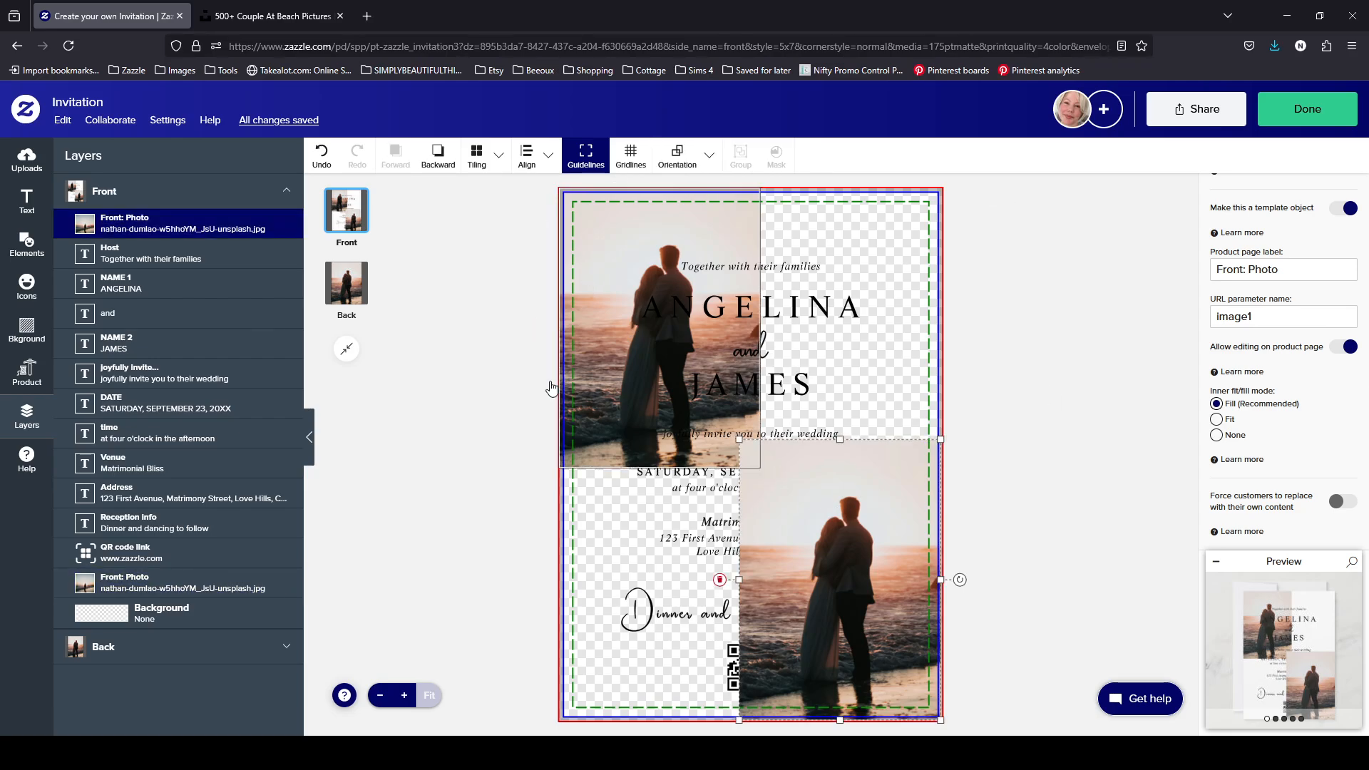
- Finish the design and show the product page's template personalization fields down to the photo replacement options
left_click(1274, 121)
scroll(1116, 304, "down", 3)
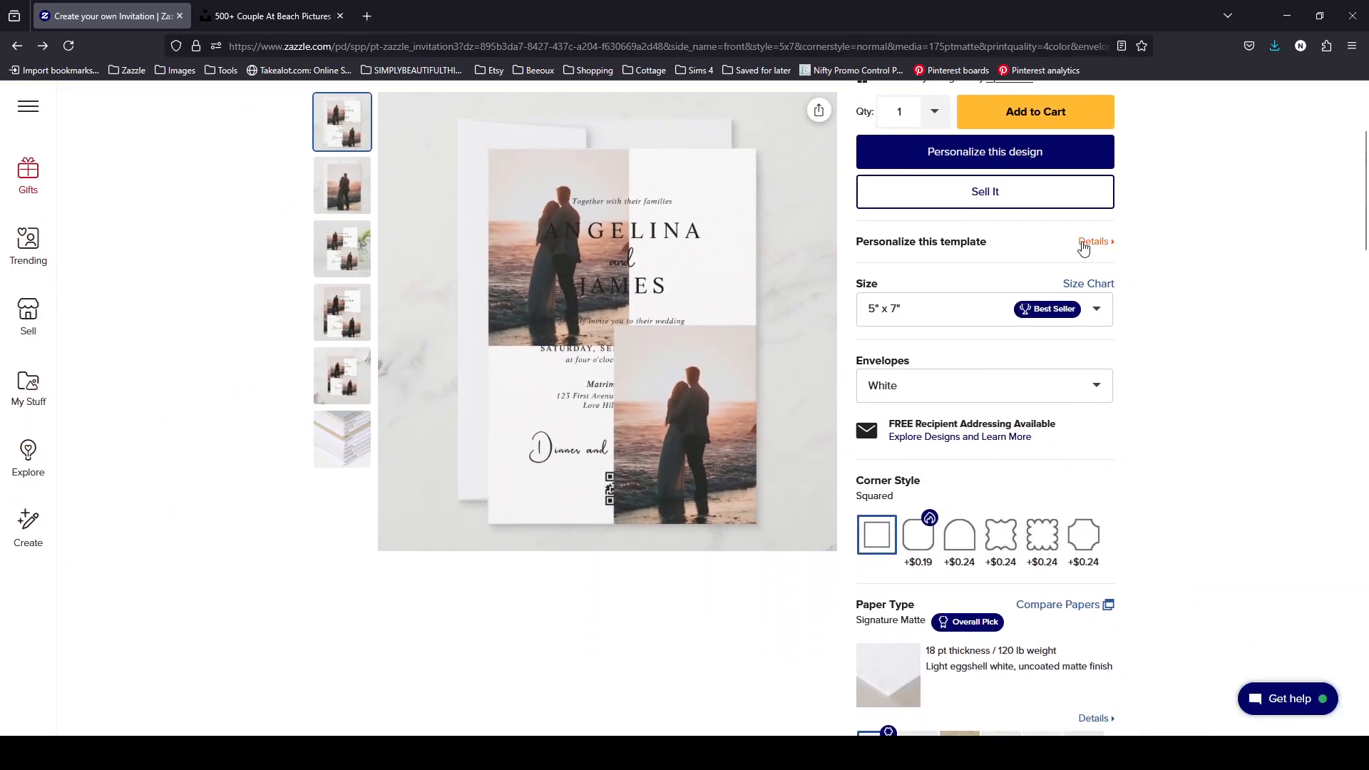
left_click(1087, 243)
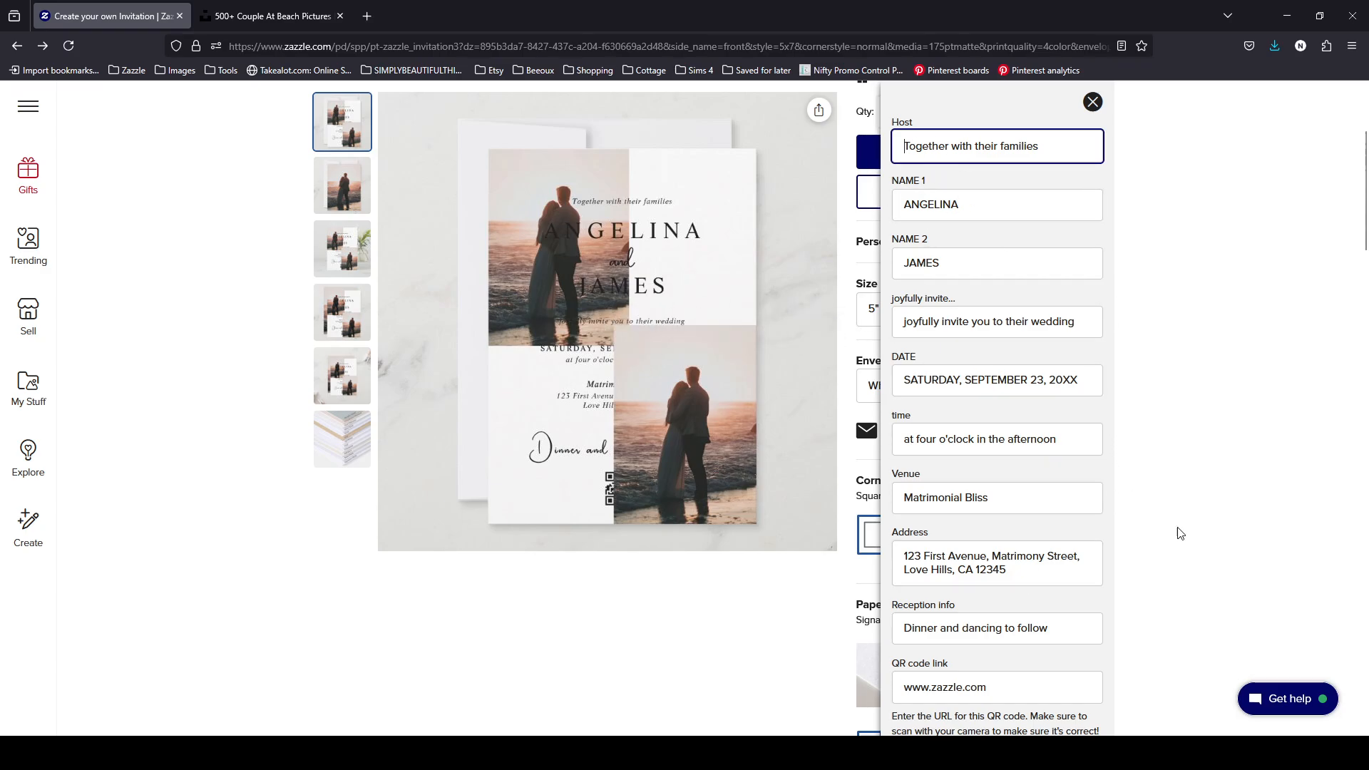
scroll(1099, 386, "down", 5)
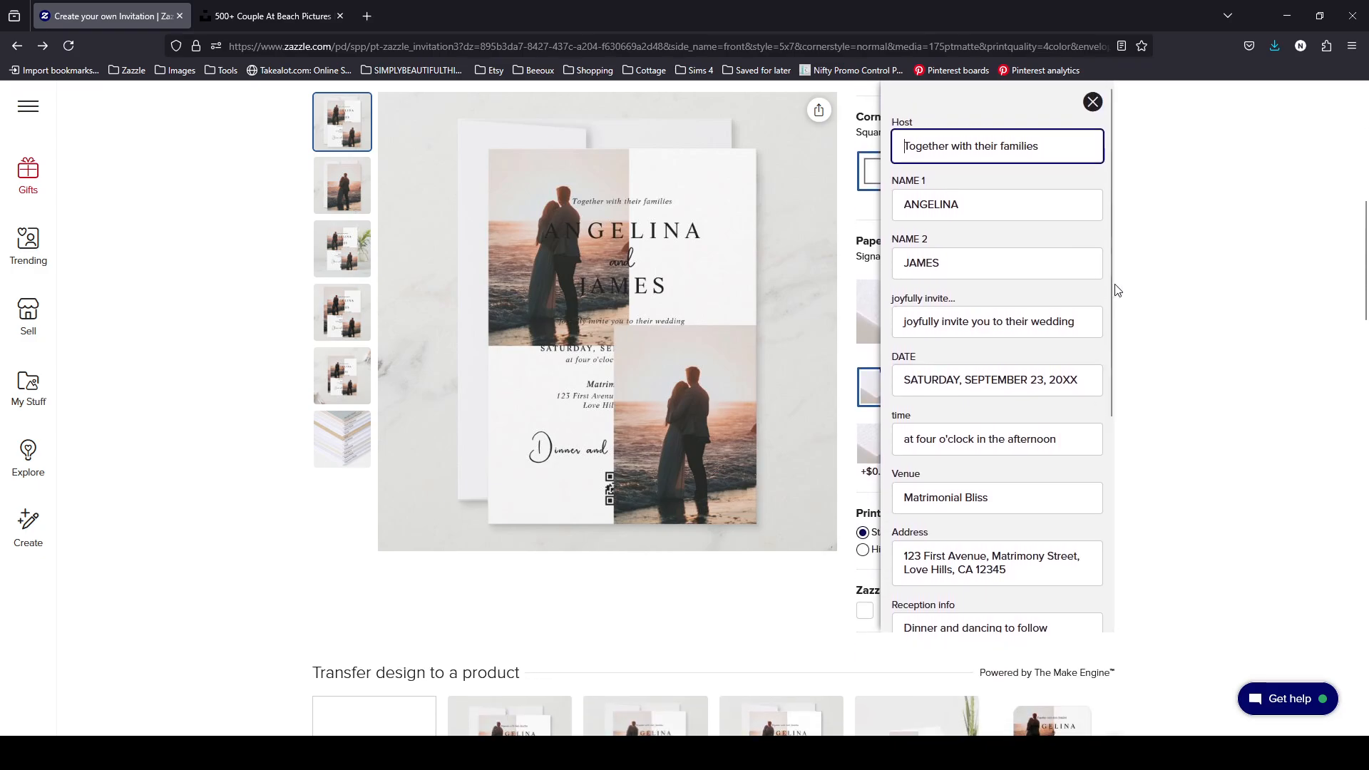
left_click_drag(1111, 285, 1109, 504)
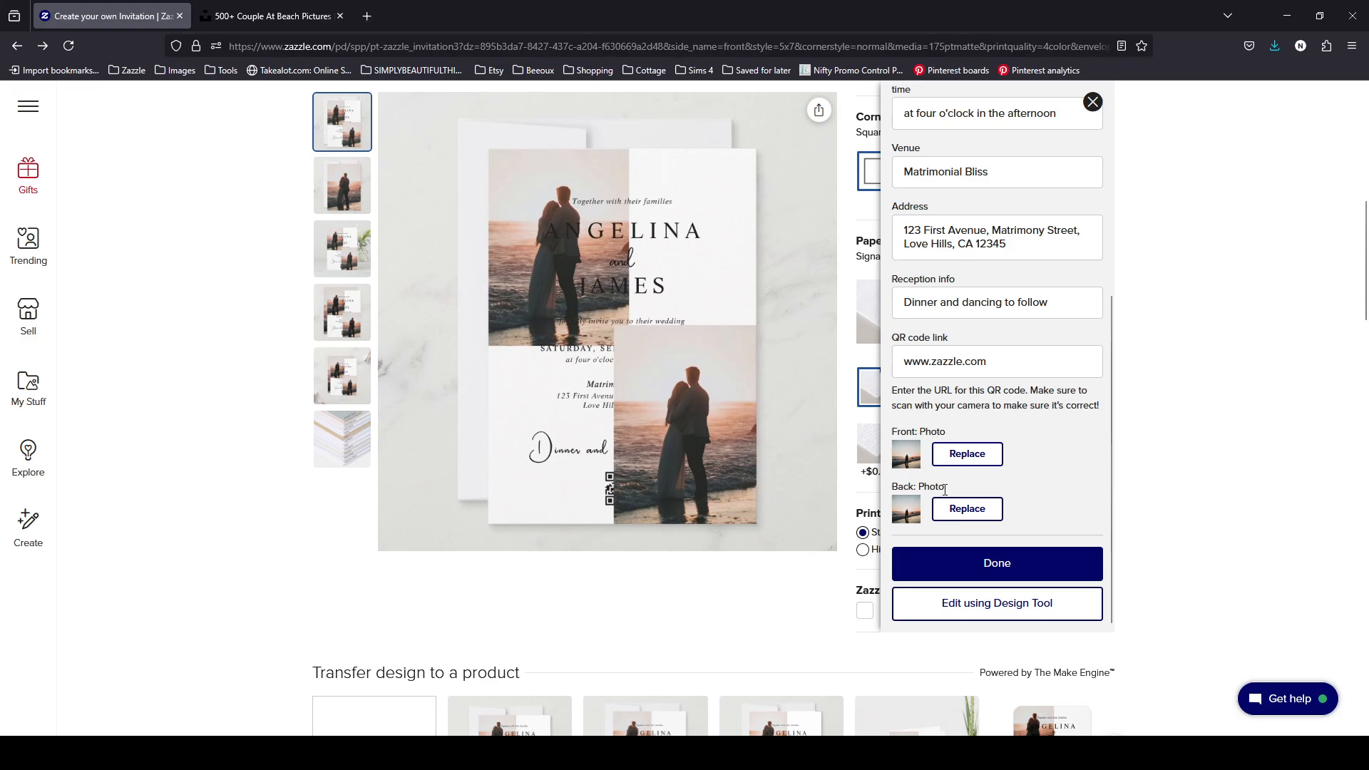
- Open the replacement image picker for the front photo and leave it without choosing an image
left_click(958, 456)
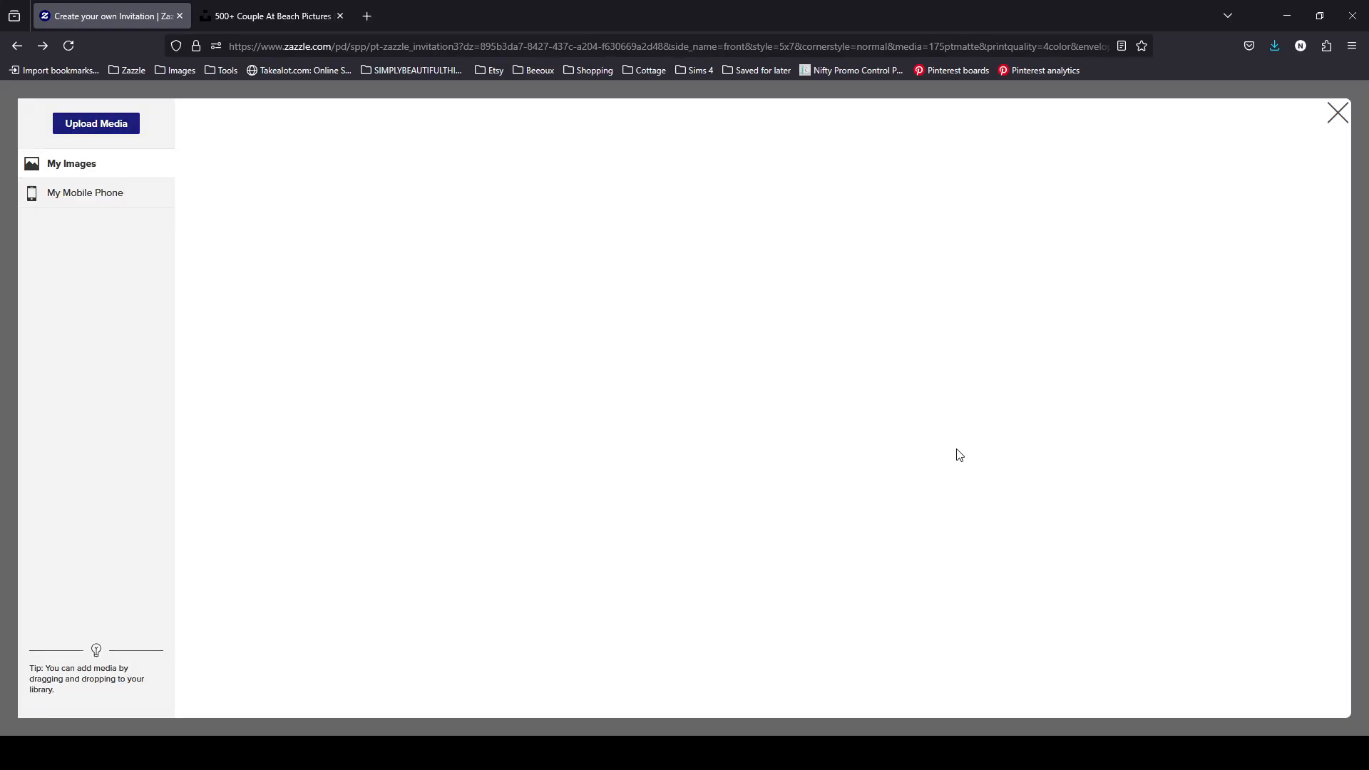
left_click(1360, 351)
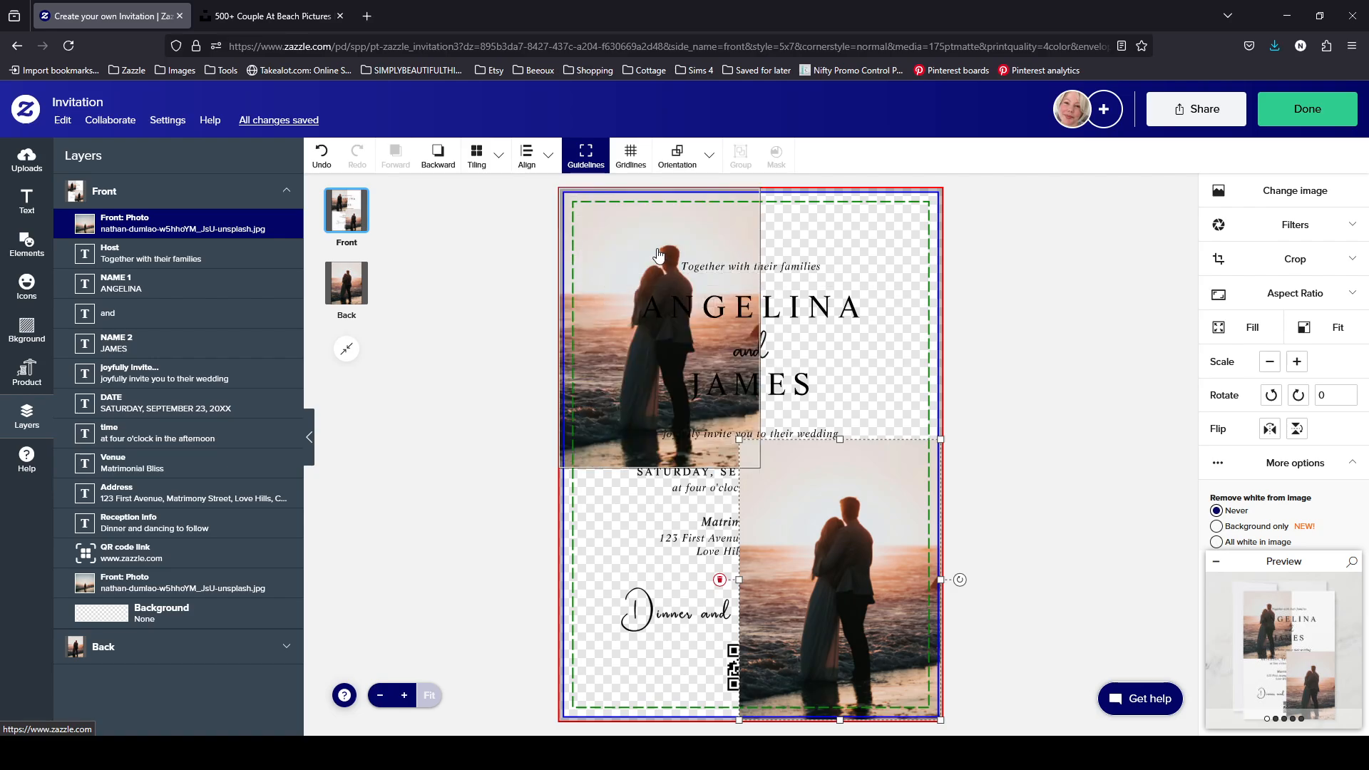
- Compare the photo layers on the invitation's front and back, then finish the design
left_click(657, 248)
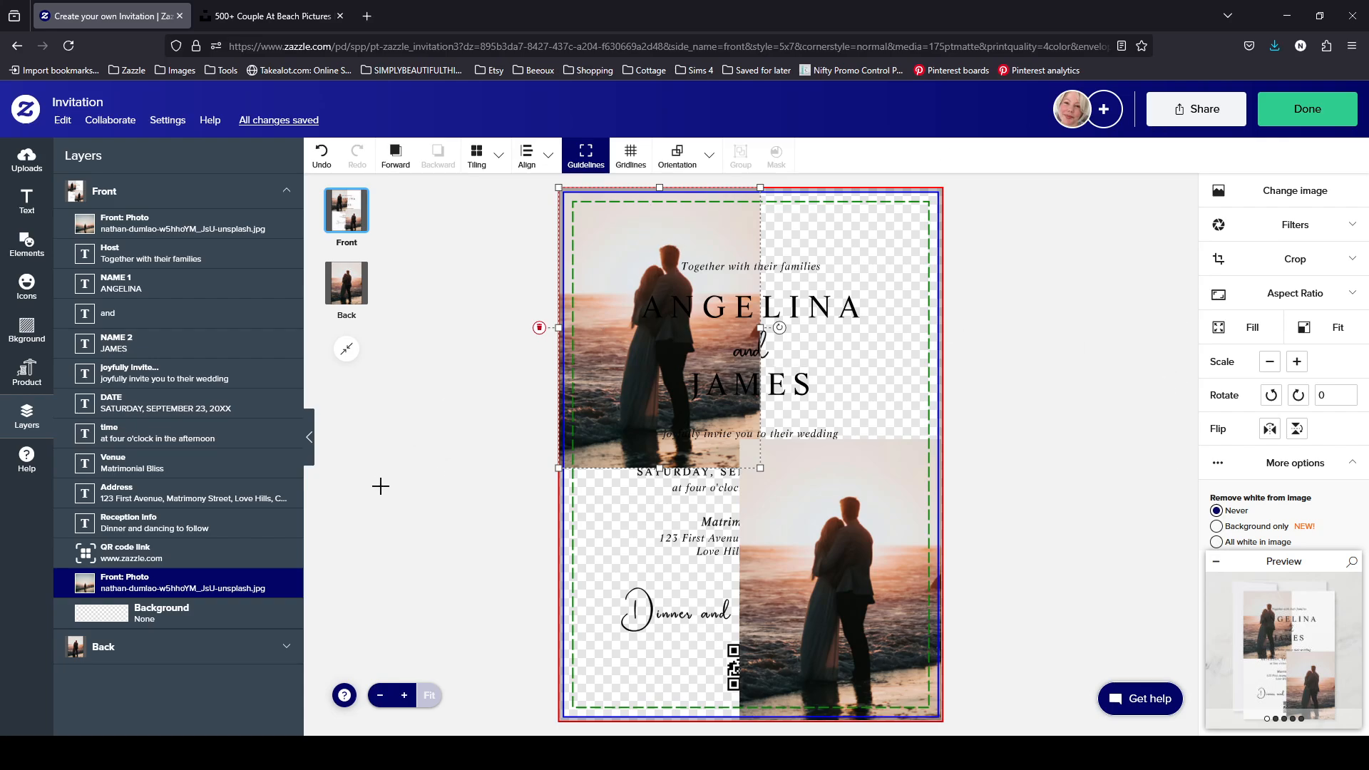
left_click(152, 657)
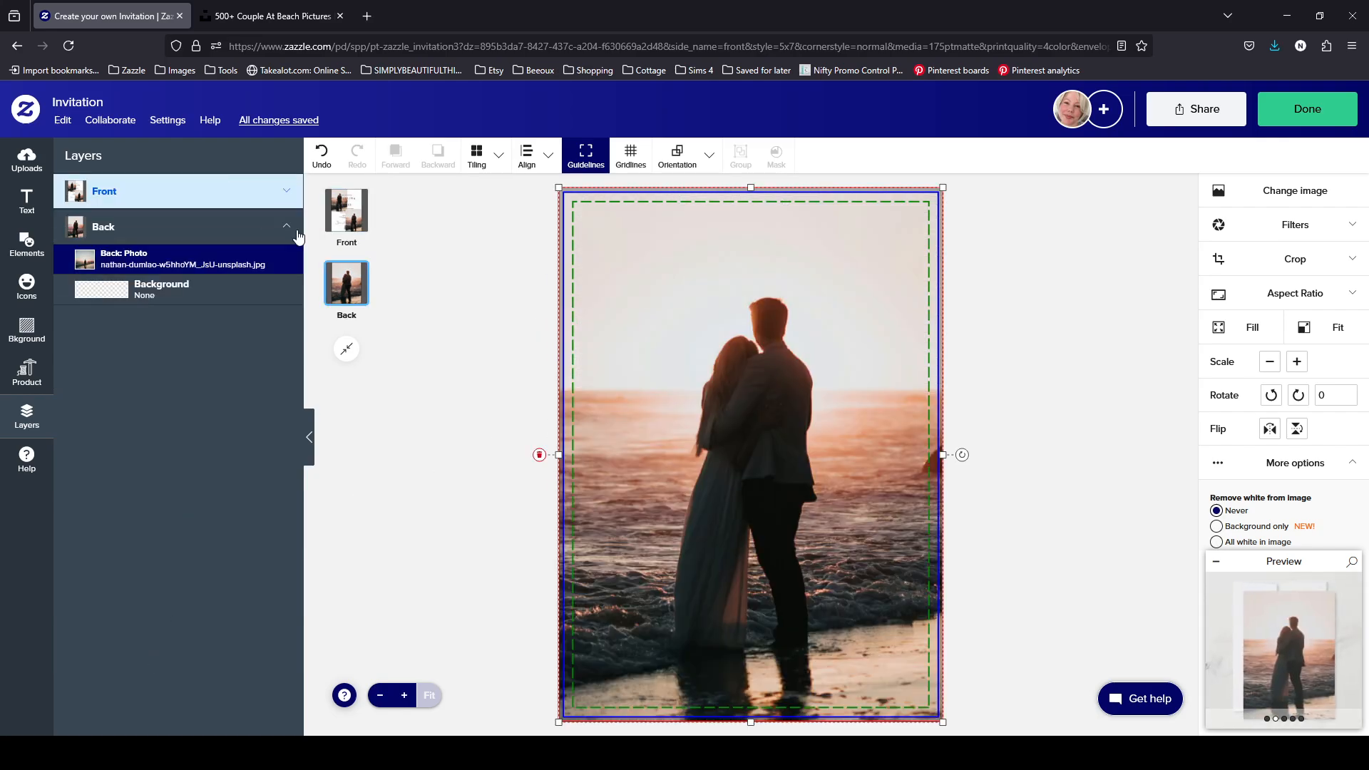
left_click(228, 190)
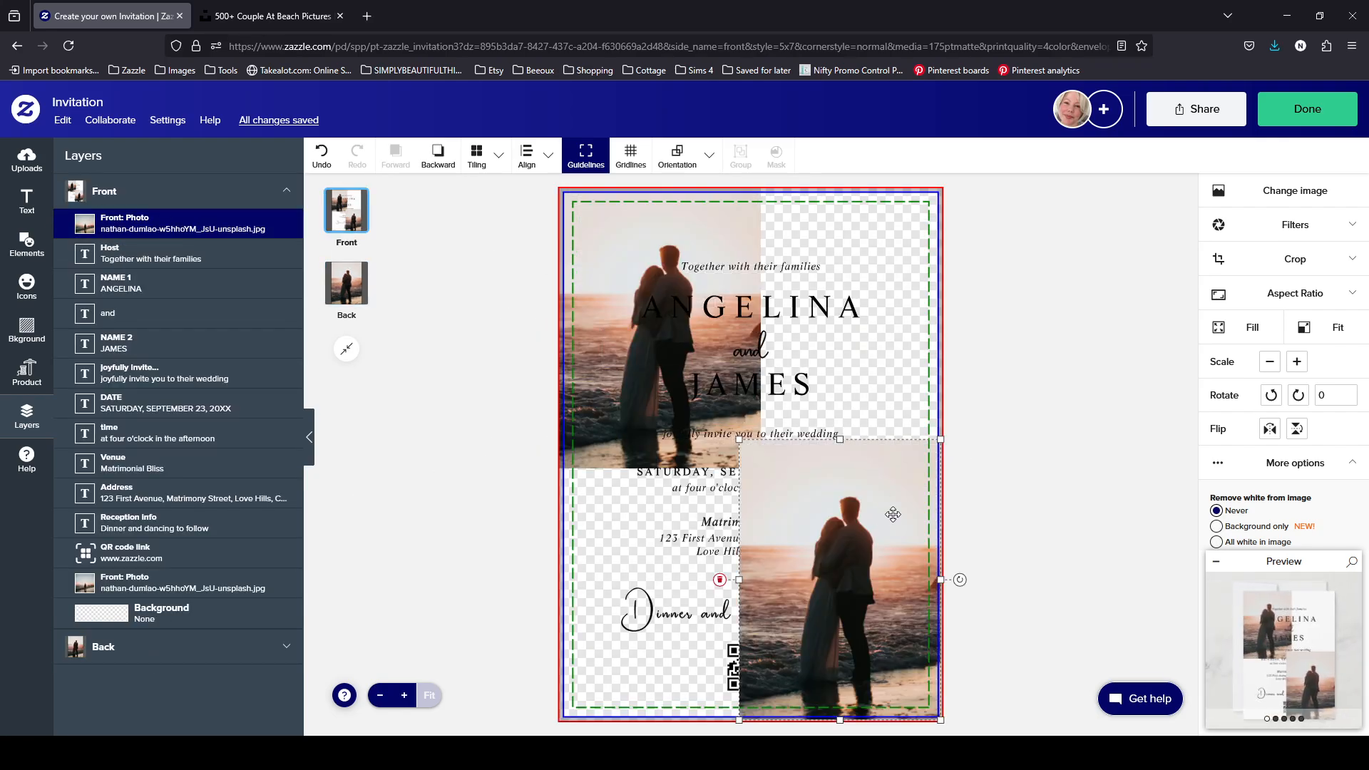
left_click(1339, 115)
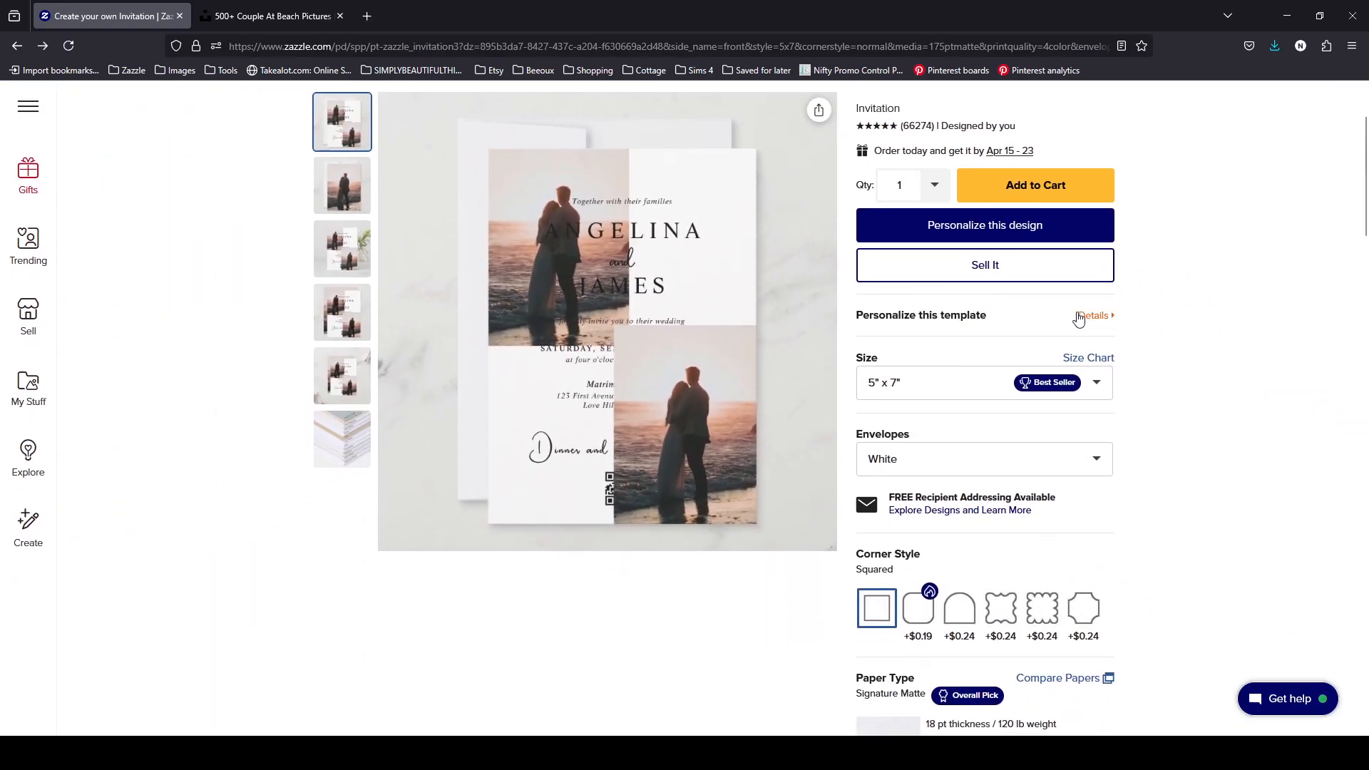
- Review the product page's template personalization fields down to the photo replacement options, then reopen the invitation for editing
left_click(1094, 317)
scroll(1110, 306, "down", 6)
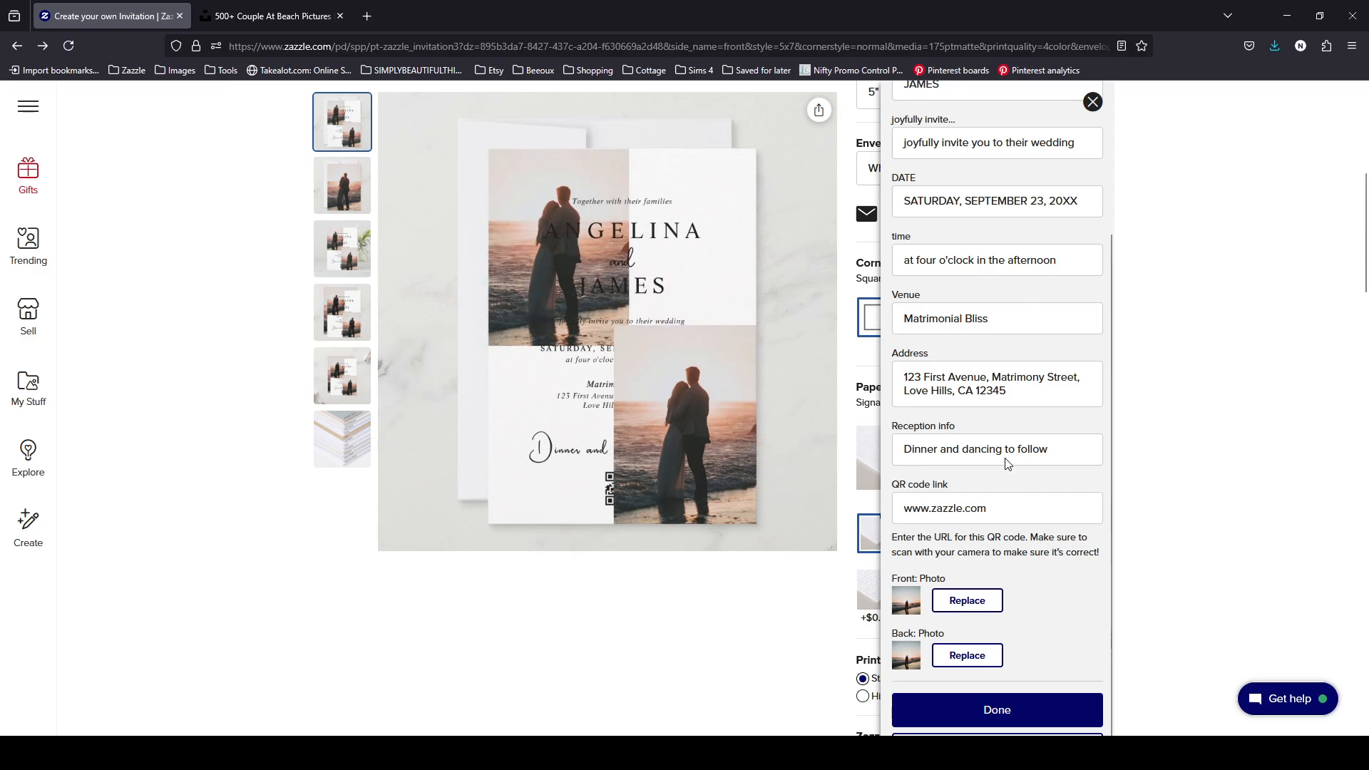
left_click(1092, 101)
left_click(984, 314)
scroll(1124, 482, "down", 3)
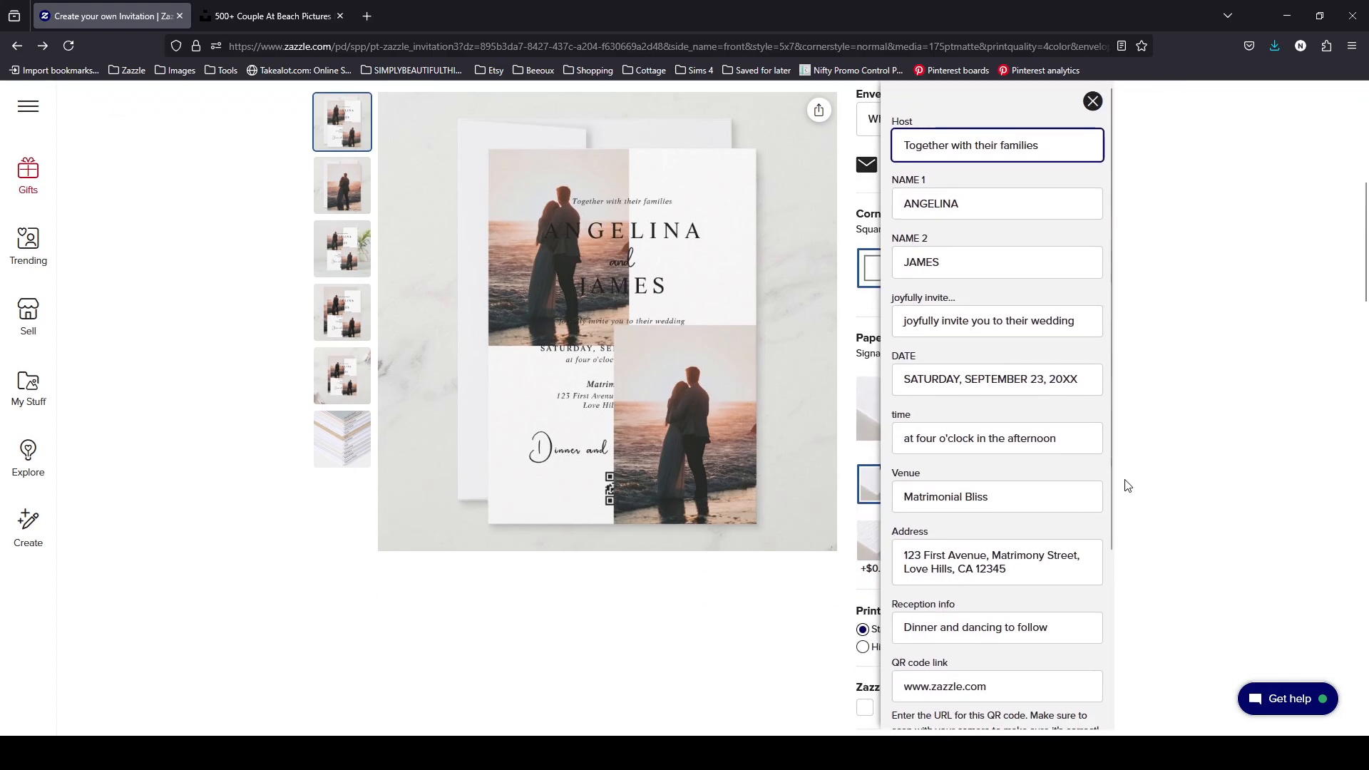
left_click_drag(1112, 190, 1141, 445)
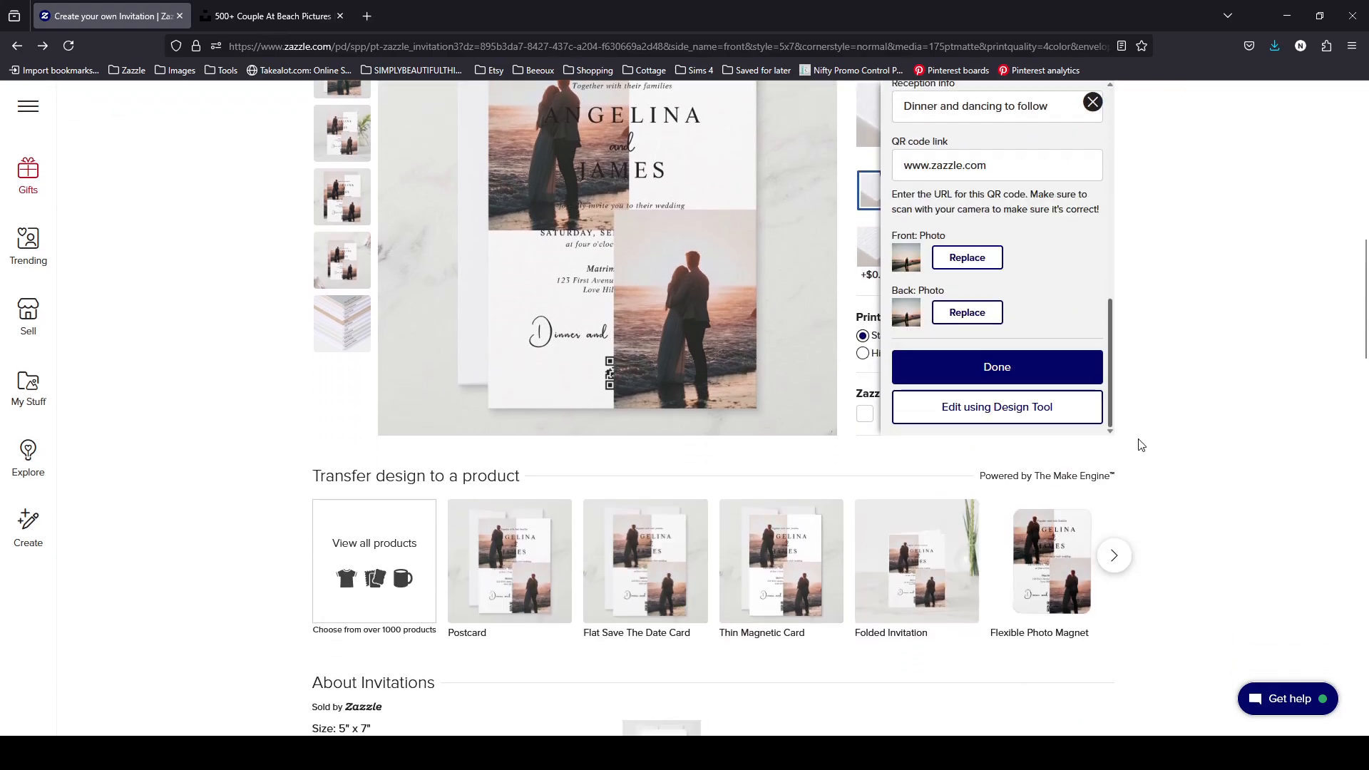
left_click(1034, 419)
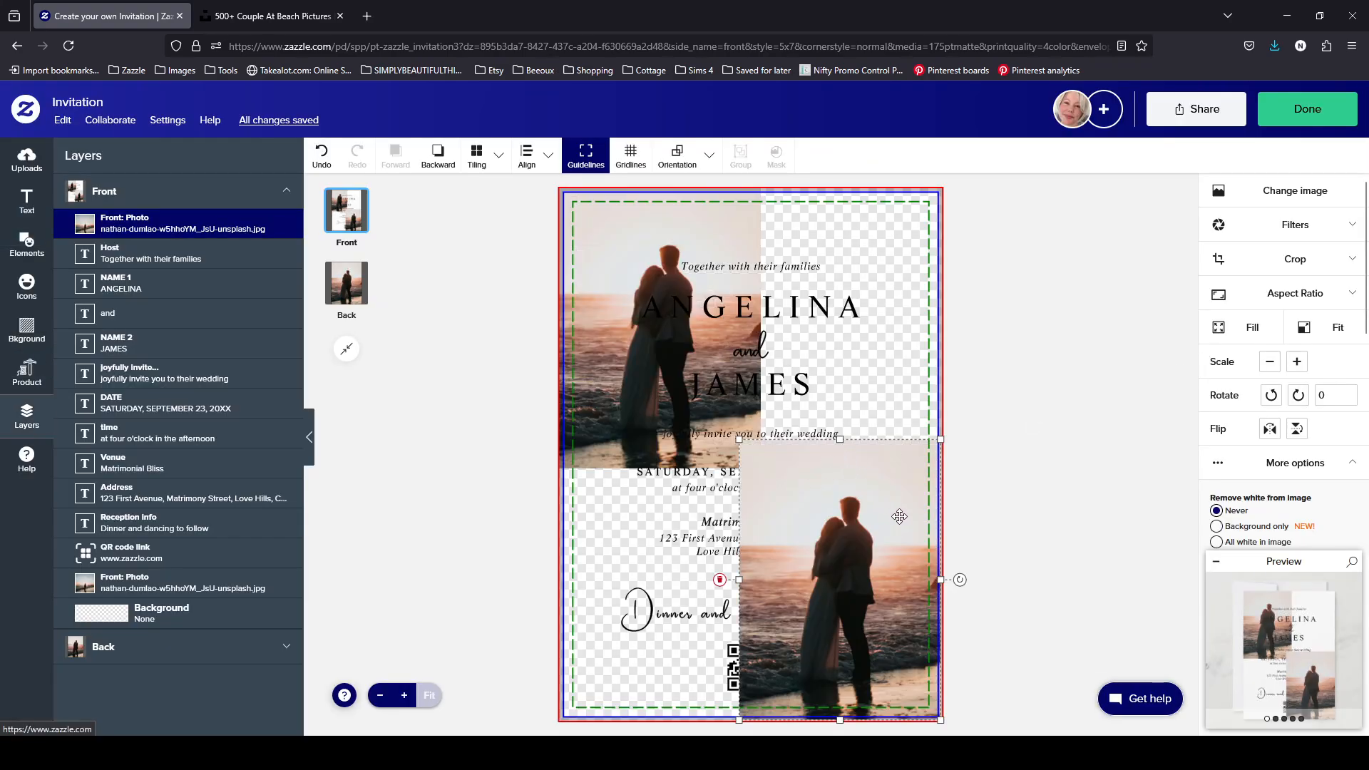
- Examine the template labels and URL parameter names of the back photo, both front photos and the host text
left_click(139, 647)
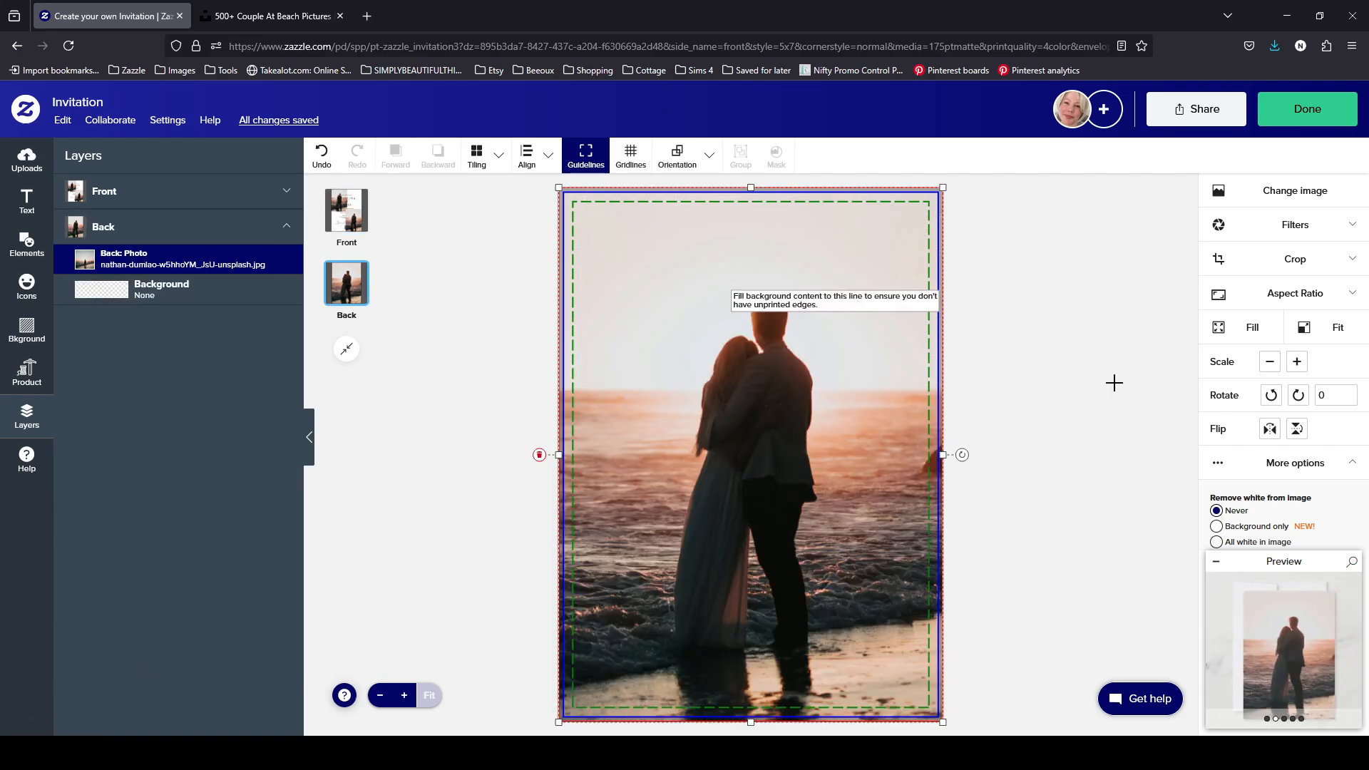
scroll(1310, 419, "down", 5)
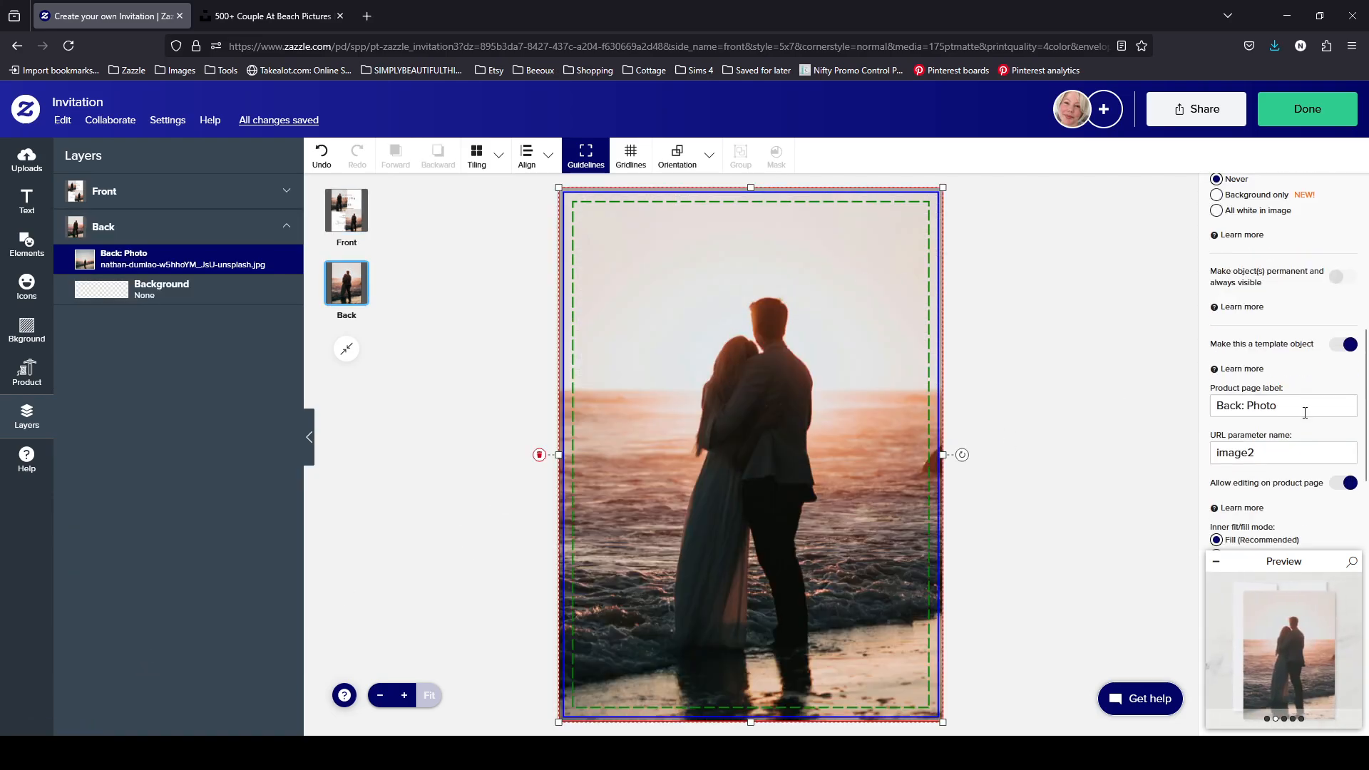
left_click(143, 199)
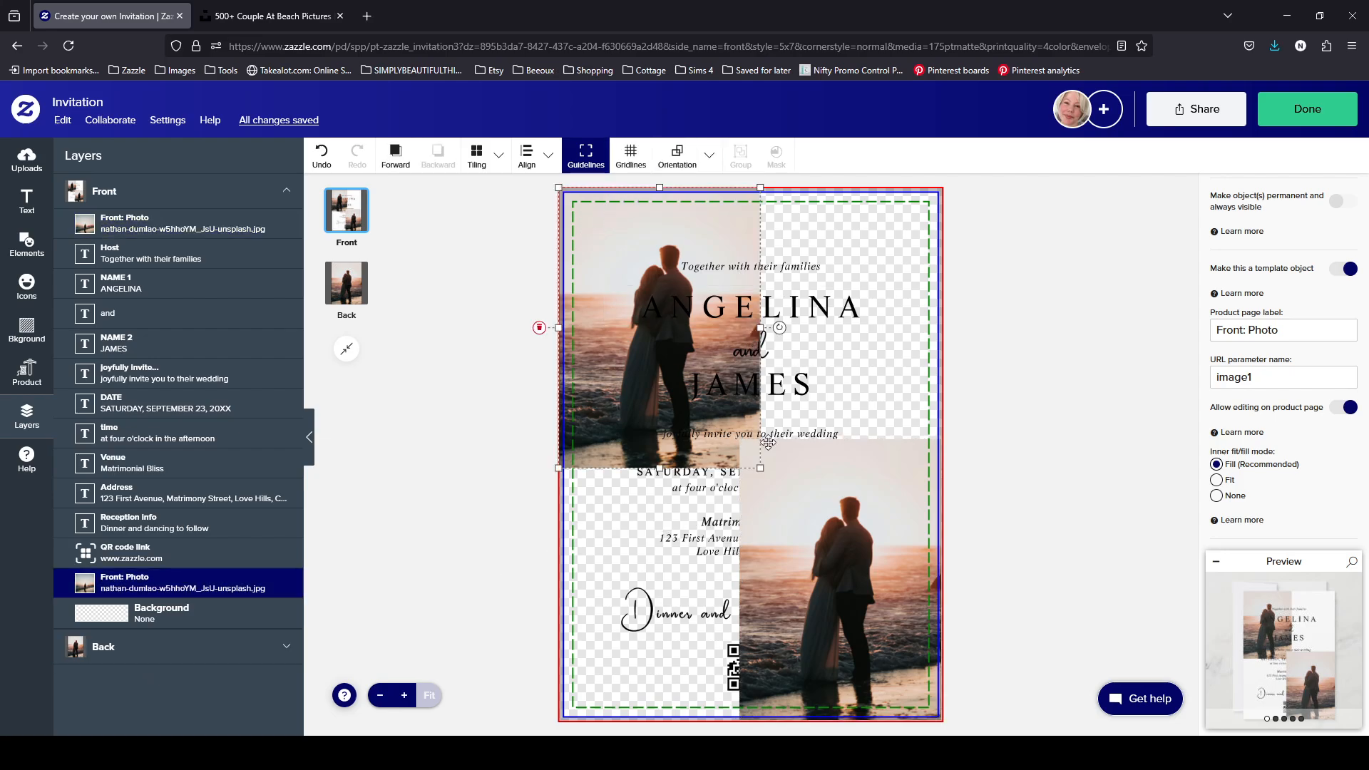
left_click(1247, 377)
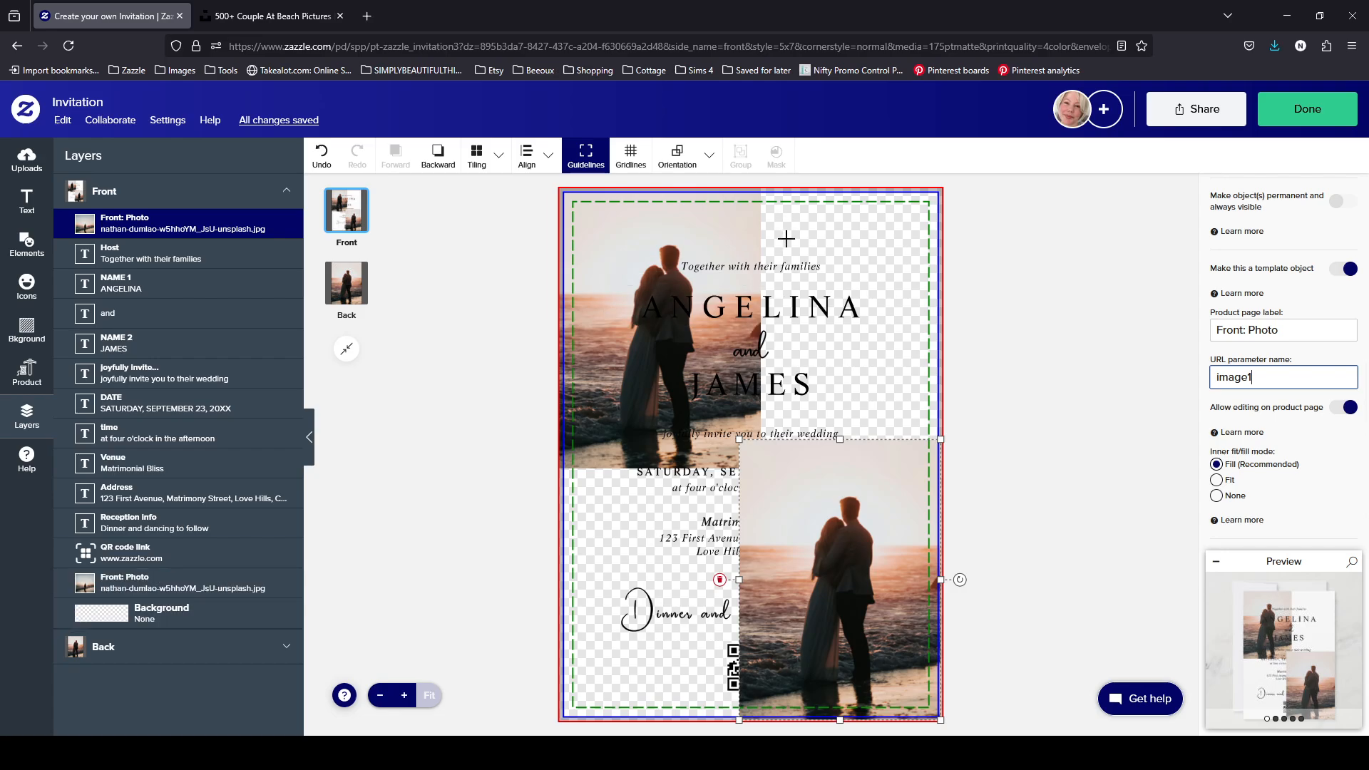
left_click(265, 586)
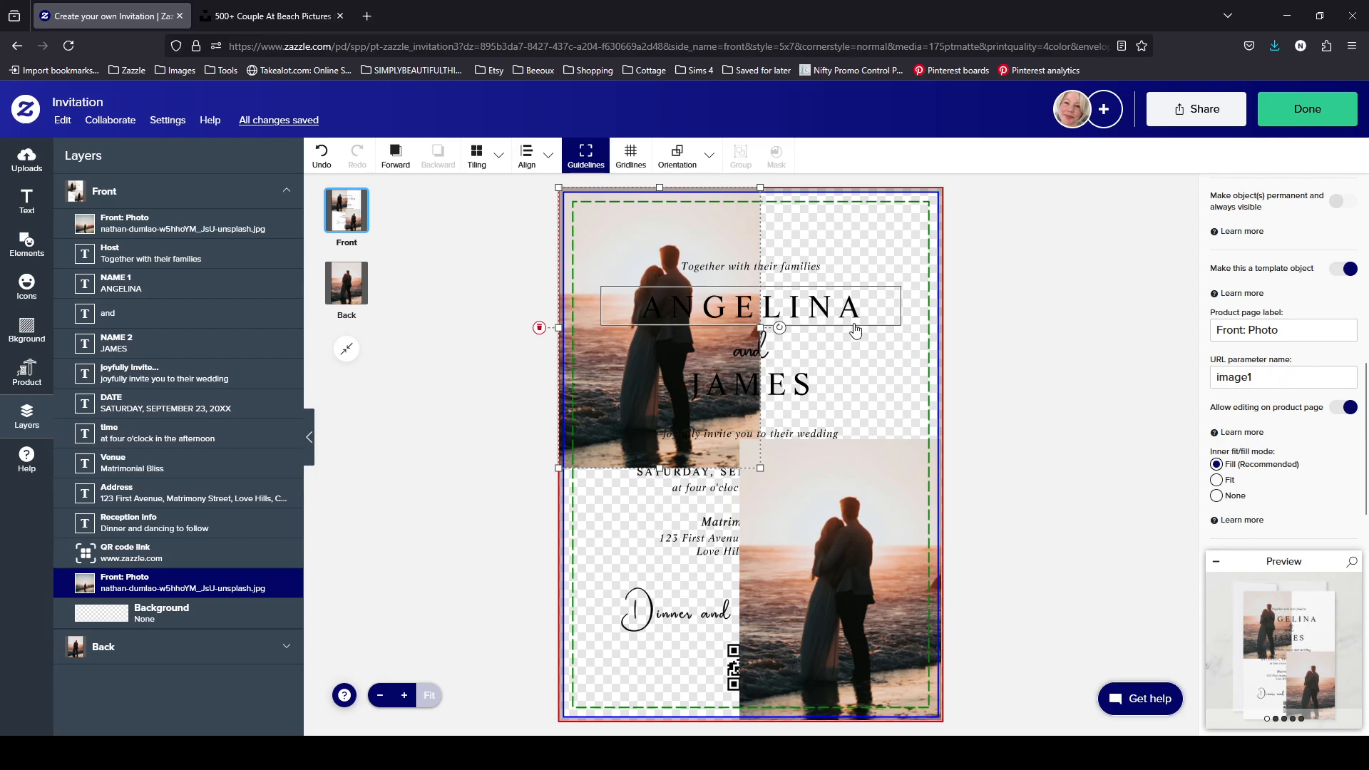
left_click(827, 267)
scroll(1222, 488, "down", 5)
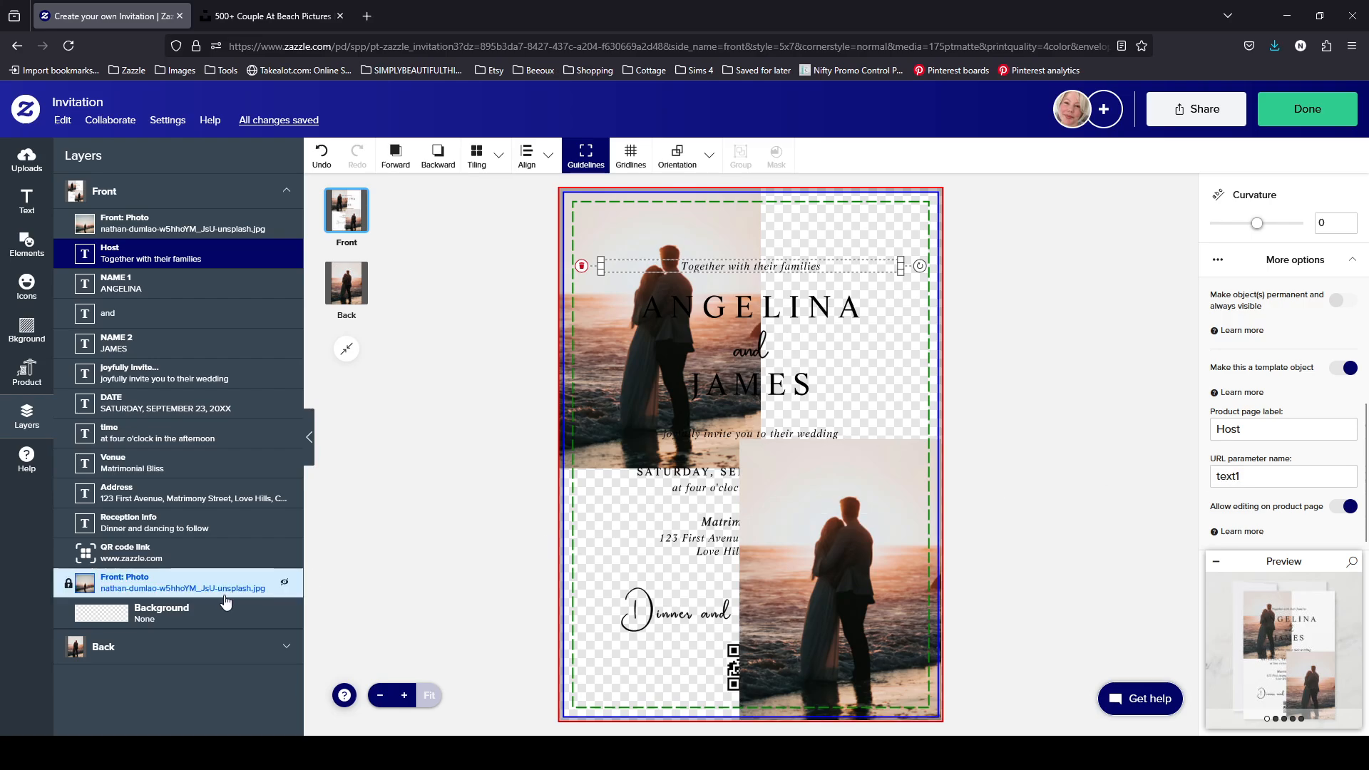
left_click(175, 655)
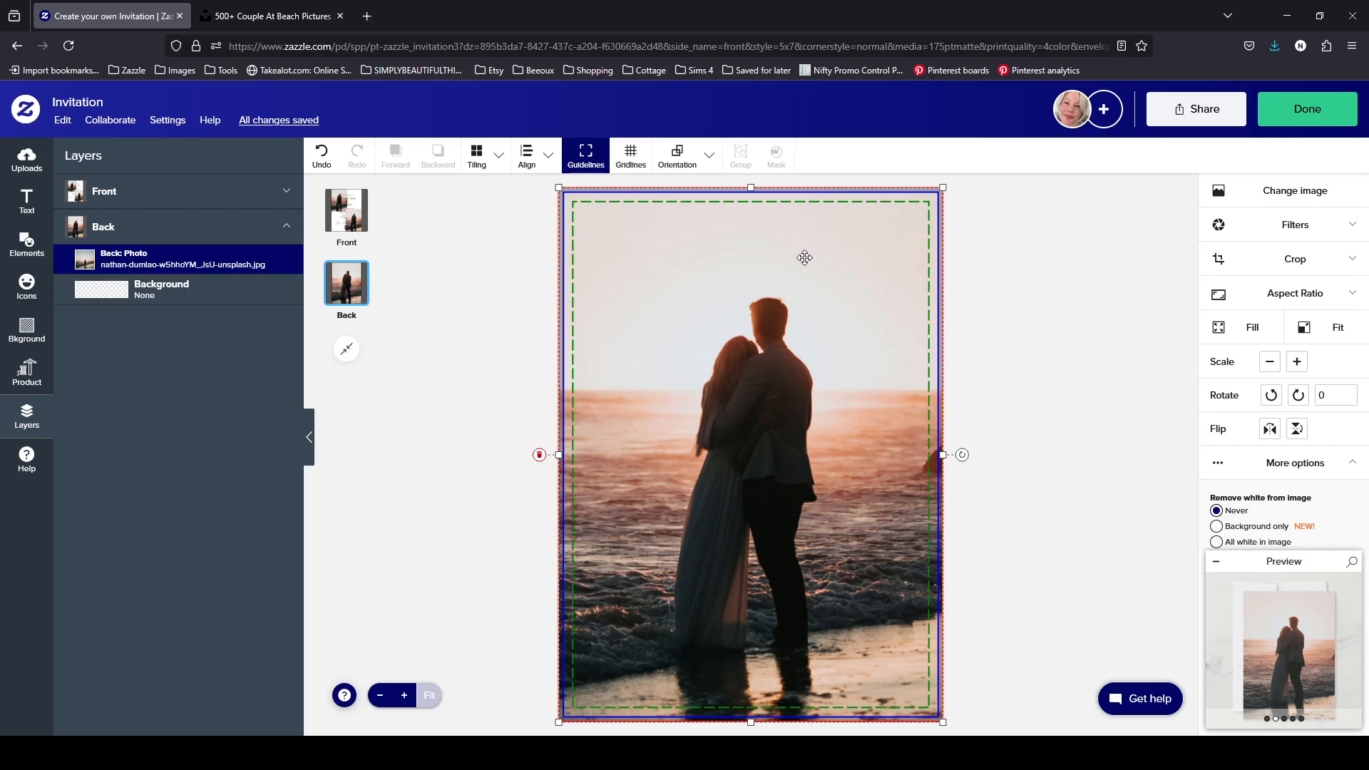
scroll(1292, 265, "down", 5)
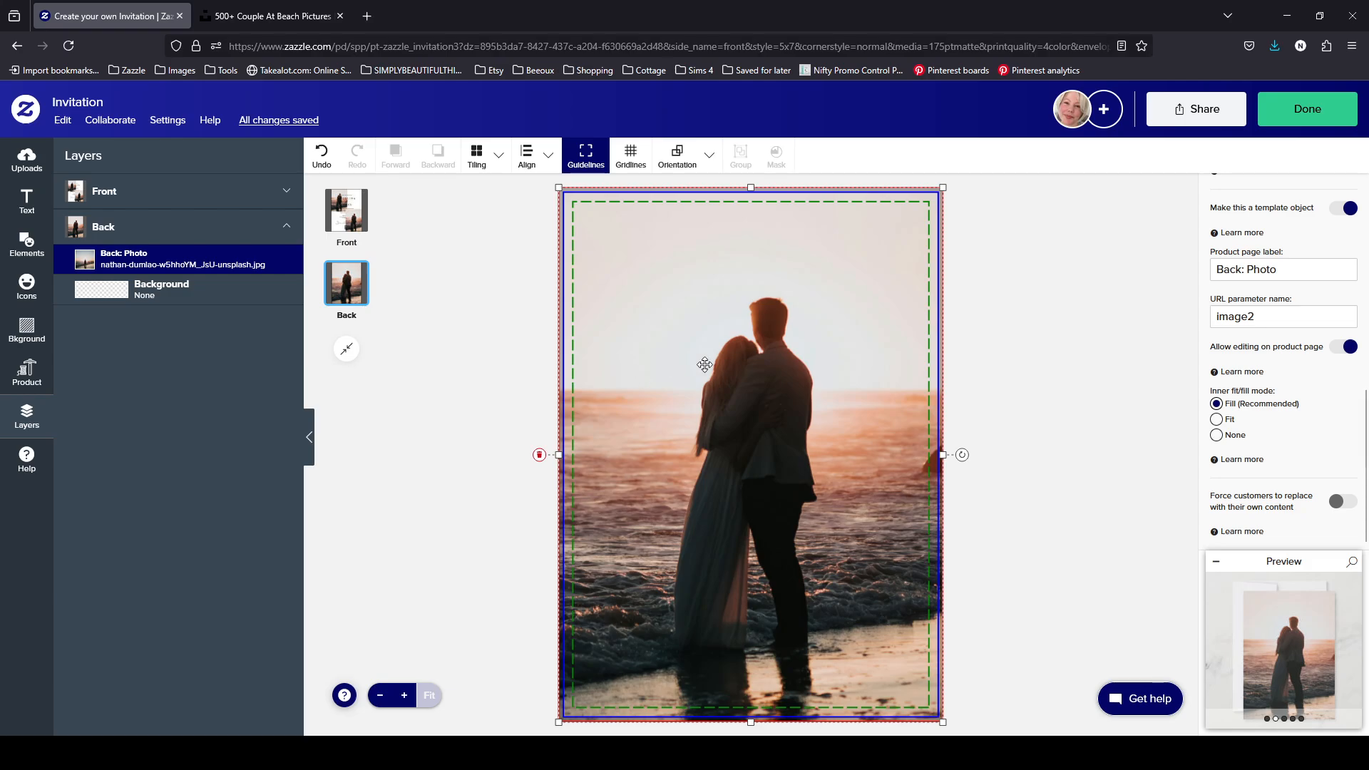
- Set the back photo's URL parameter name to image10, keeping the product page label Back: Photo
left_click(1248, 316)
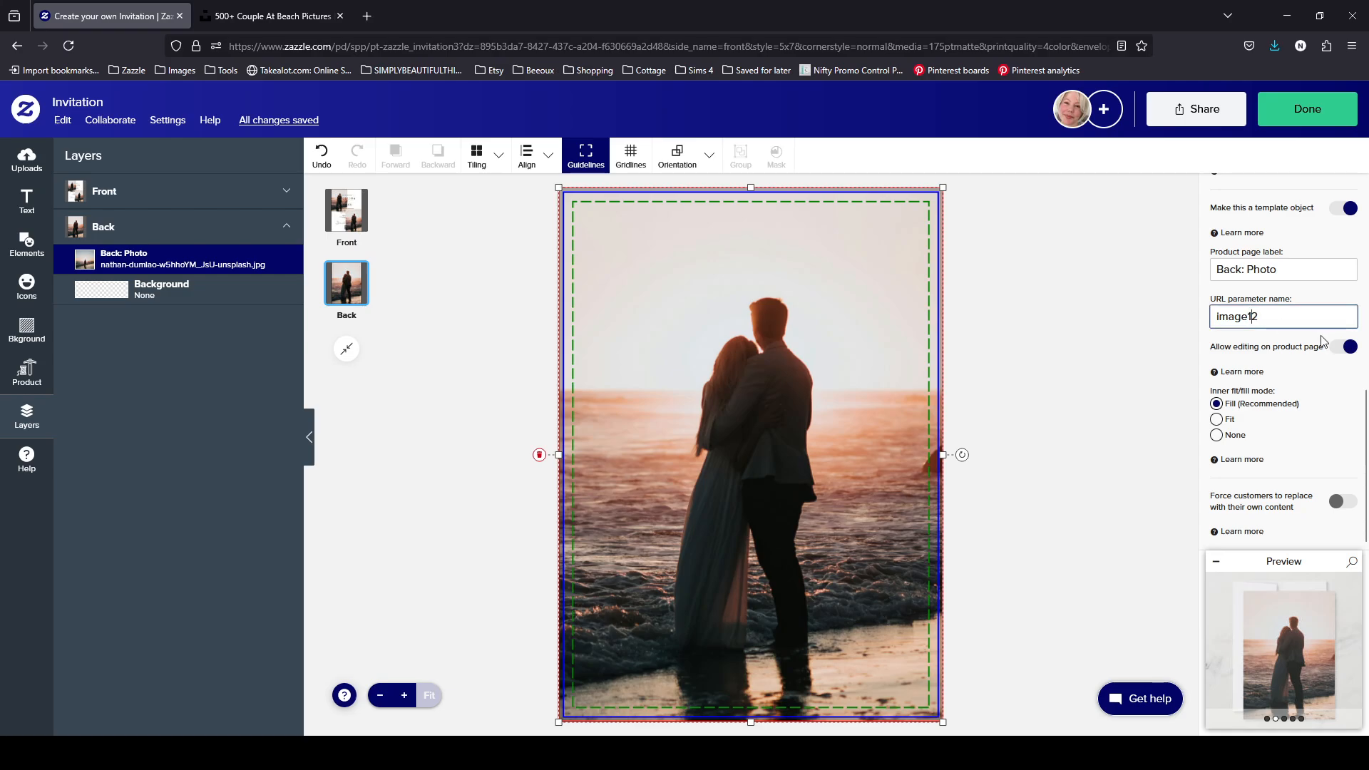
double_click(1286, 320)
left_click(1298, 269)
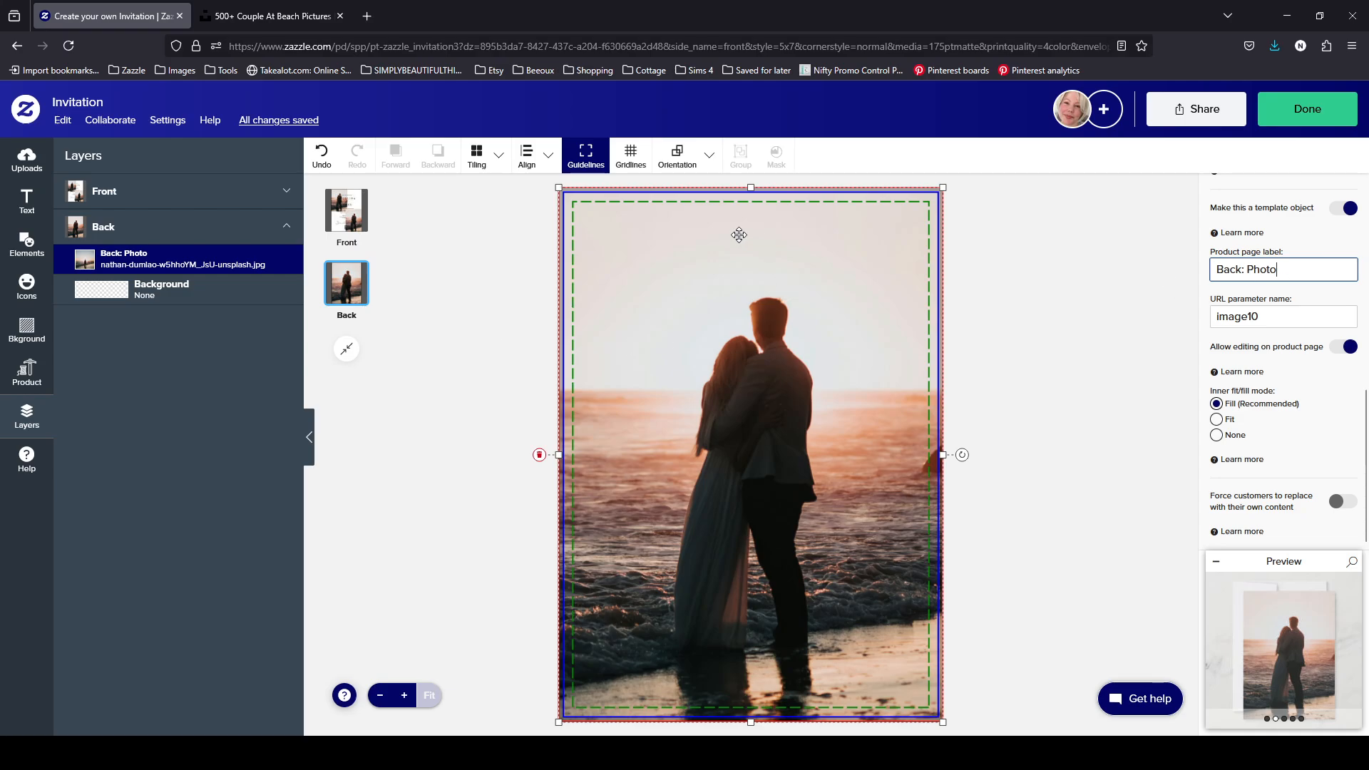
left_click(183, 193)
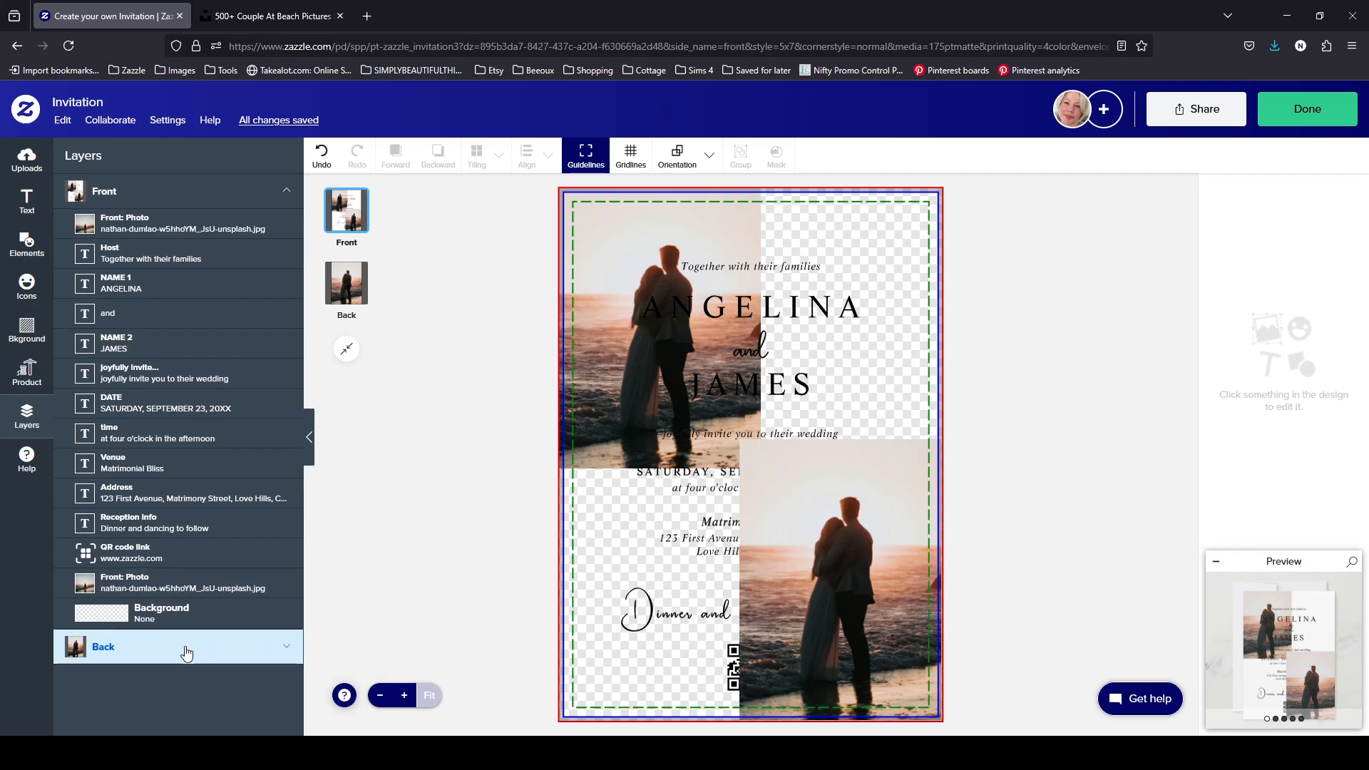
left_click(185, 647)
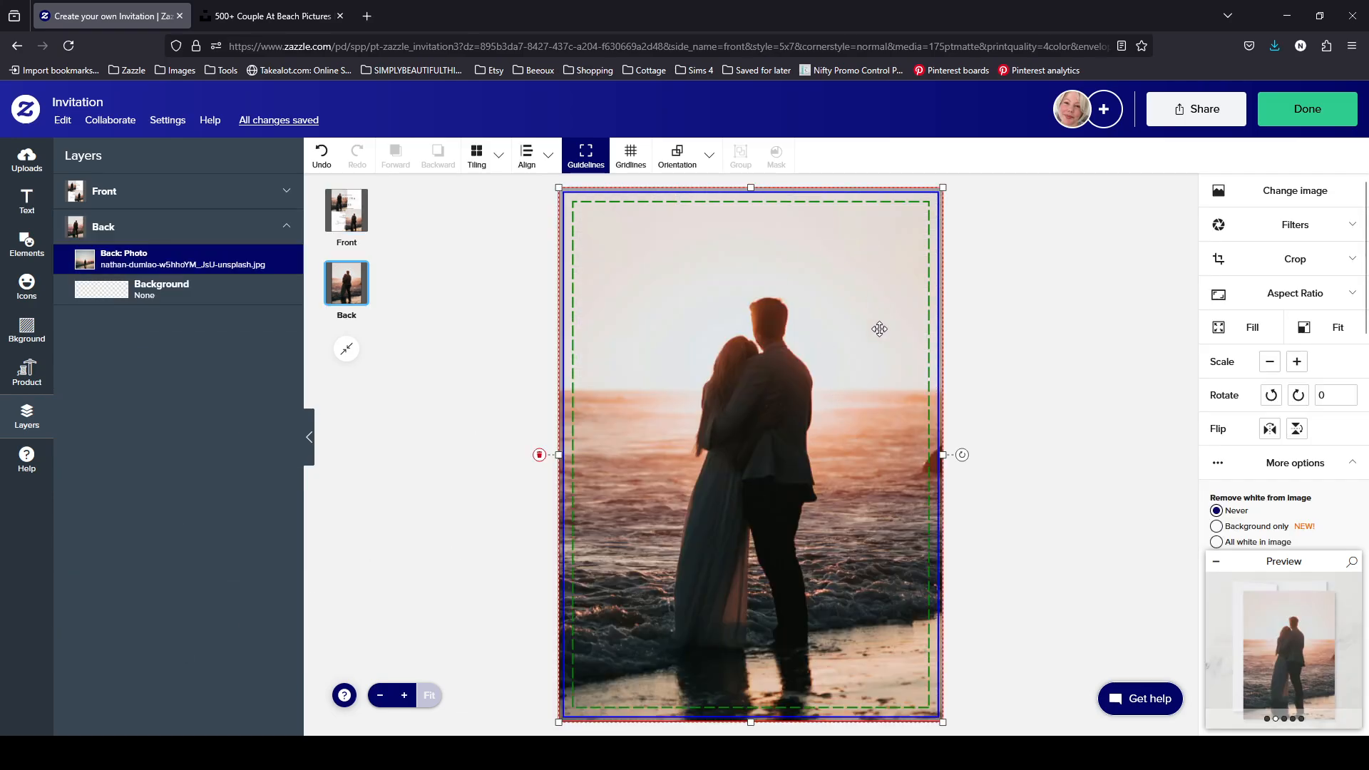
left_click(185, 191)
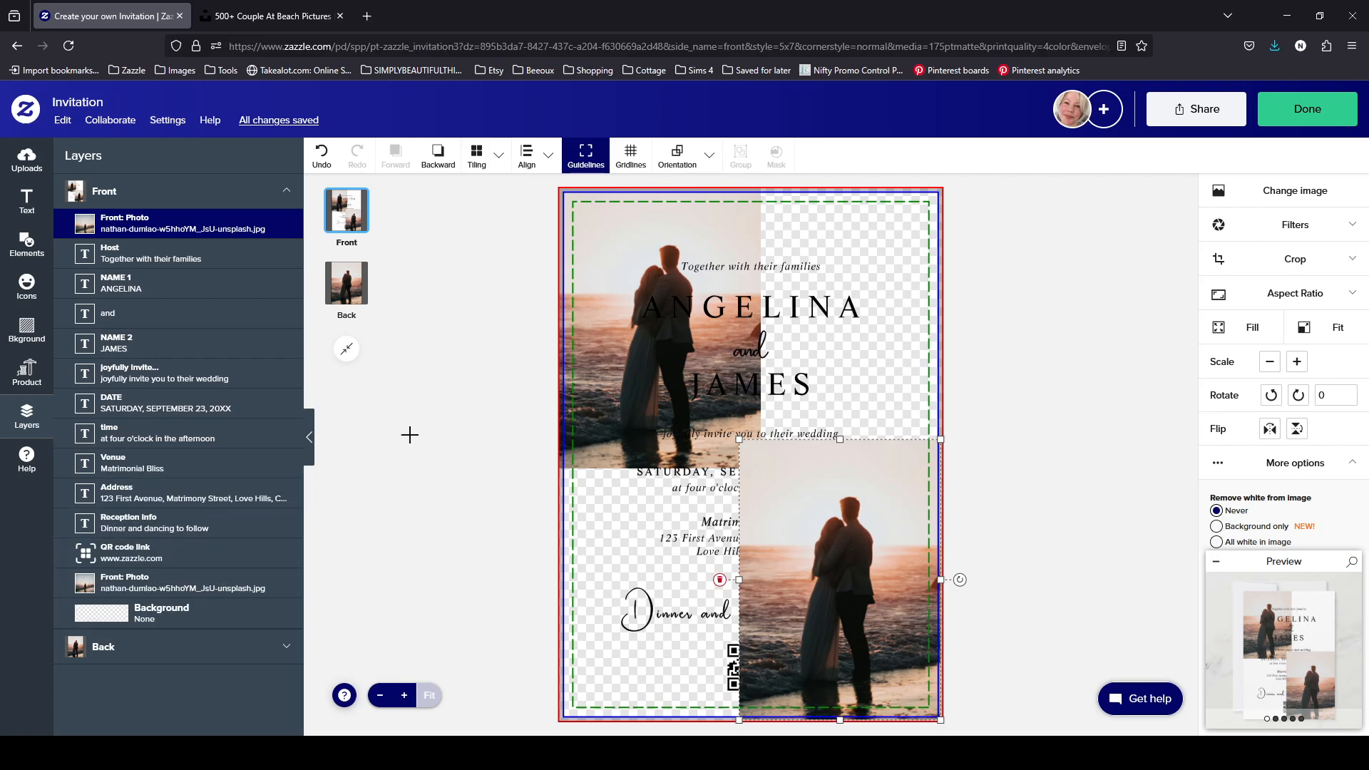
- Add the text "oifjipwjpfpk" to the invitation's back and place it above the couple near the card's upper edge
left_click(151, 649)
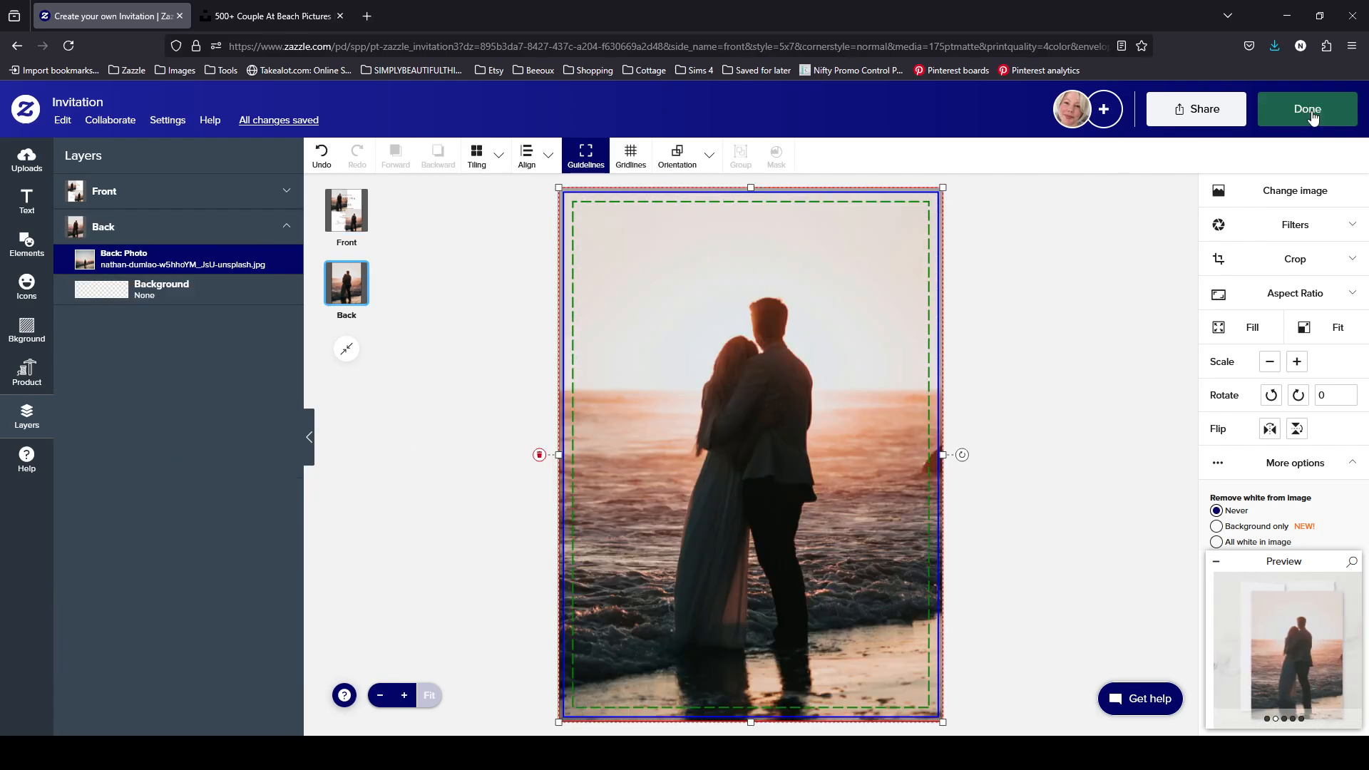
left_click(27, 201)
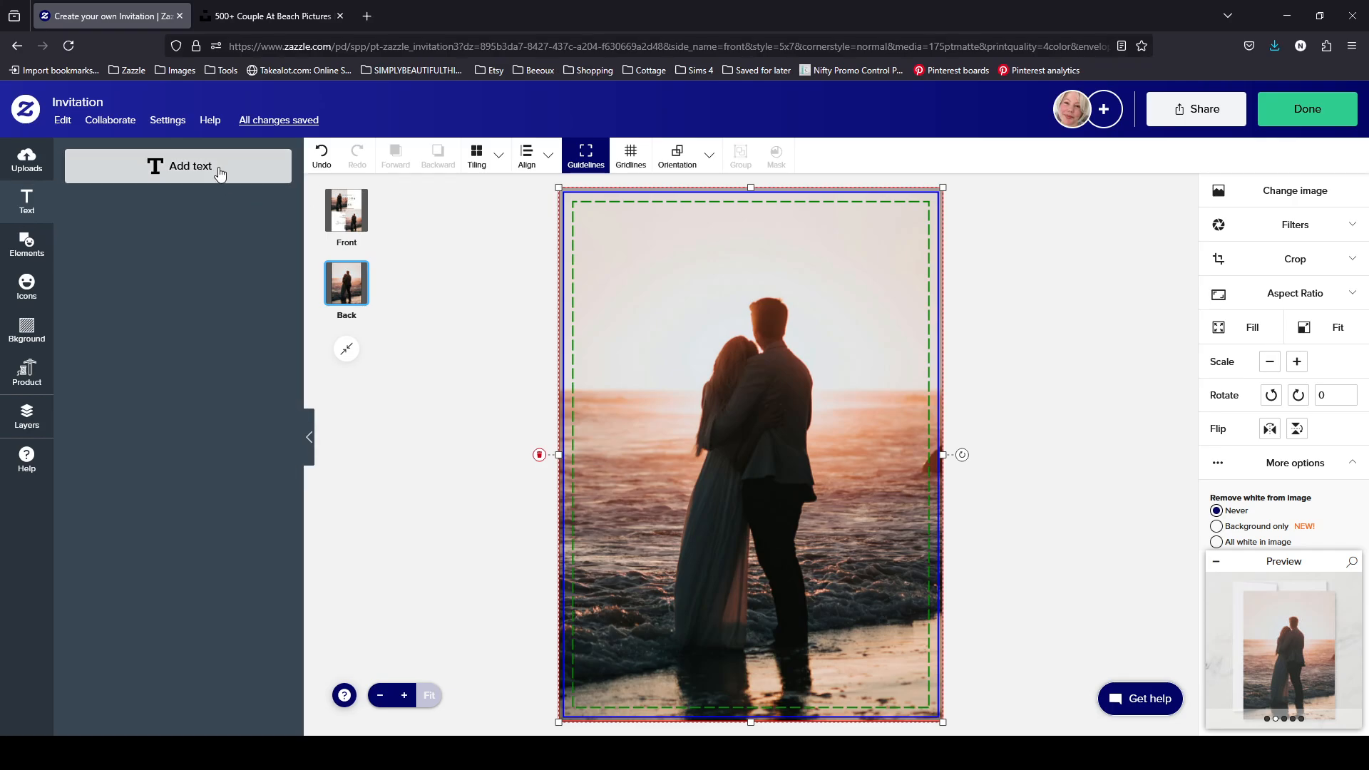
left_click(178, 166)
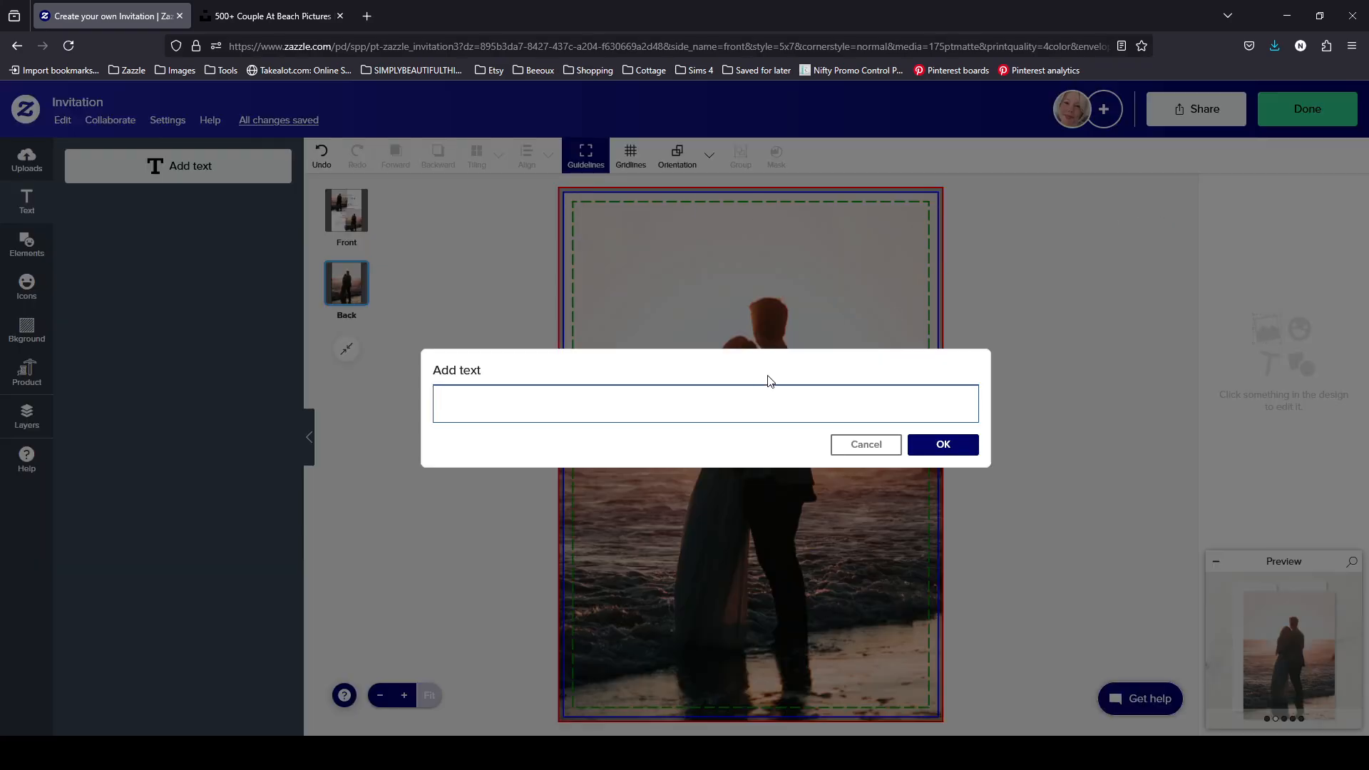
type("oifjipwjpfpk")
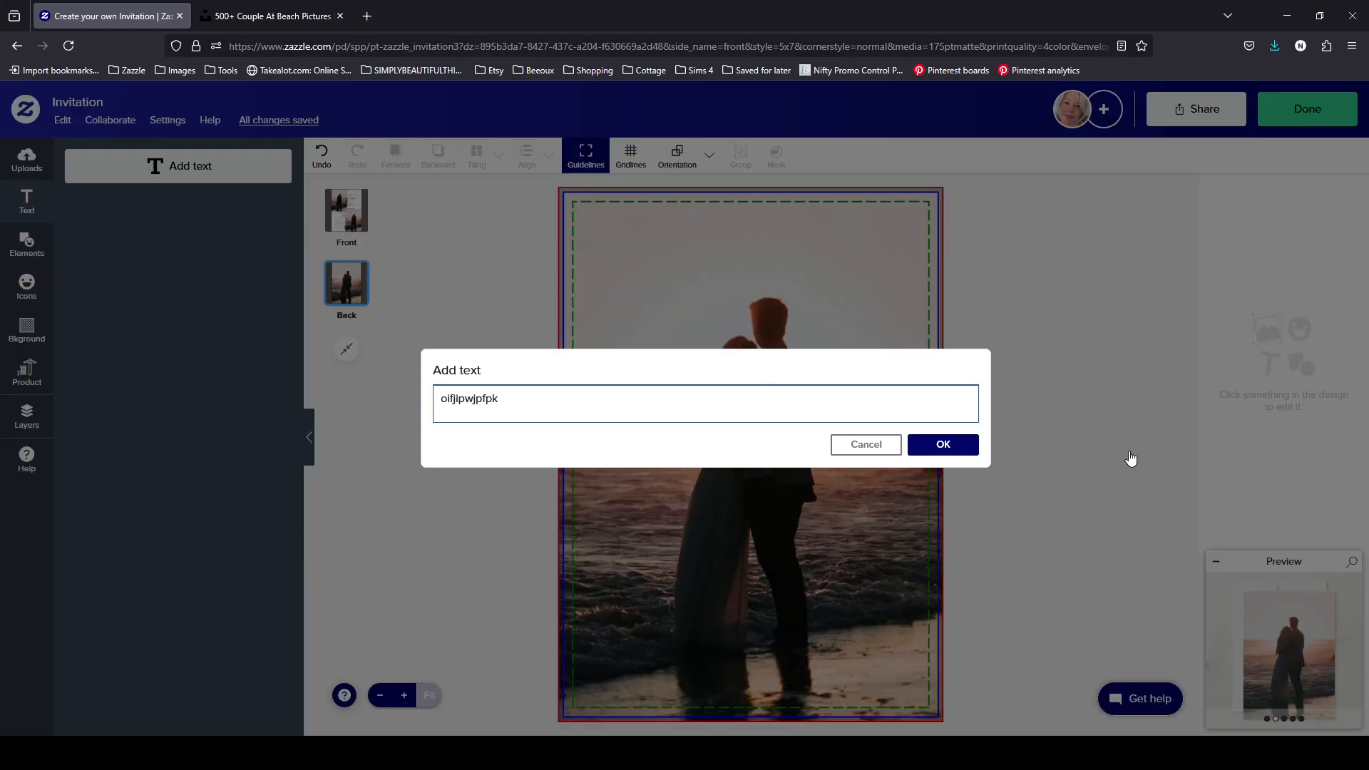
left_click(959, 443)
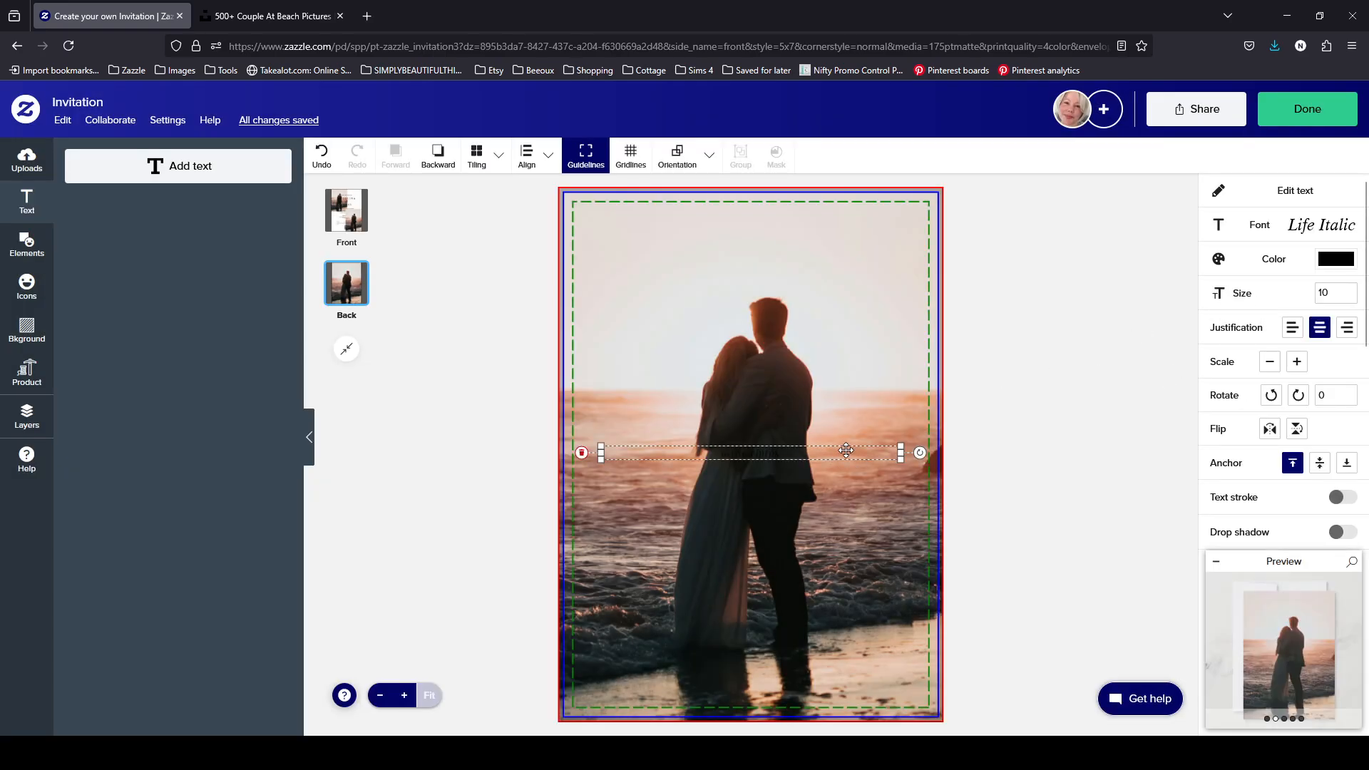
left_click_drag(858, 460, 846, 260)
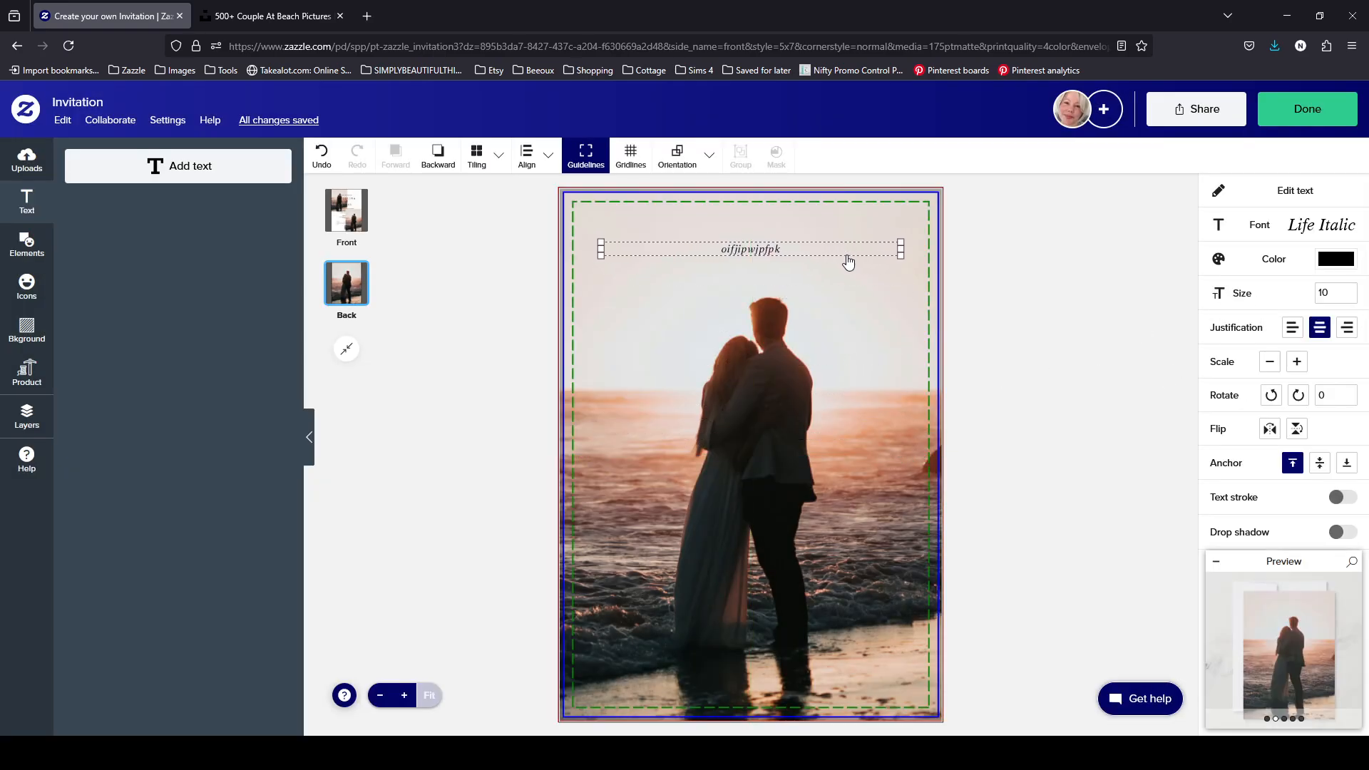
- Make the new back text a template object and show its product page label and URL parameter name
scroll(1338, 460, "down", 6)
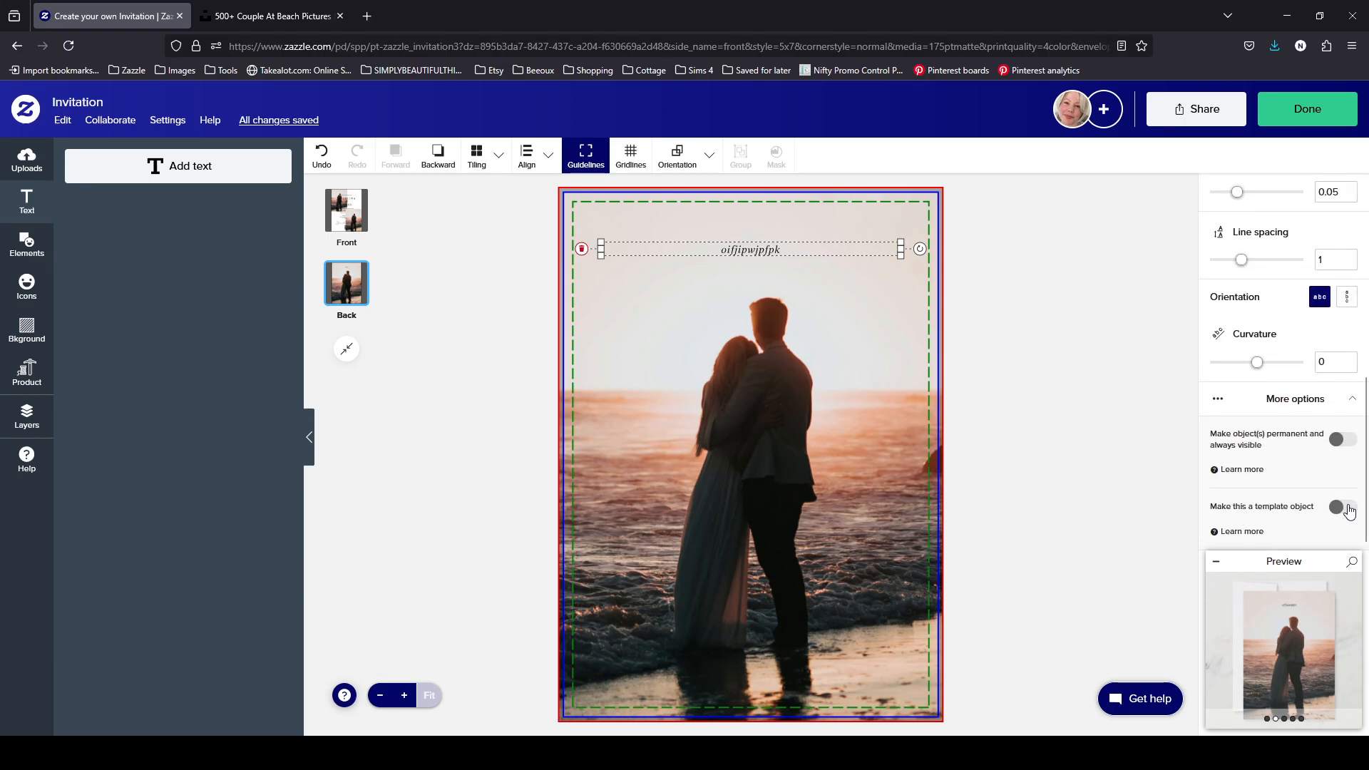
left_click(1352, 509)
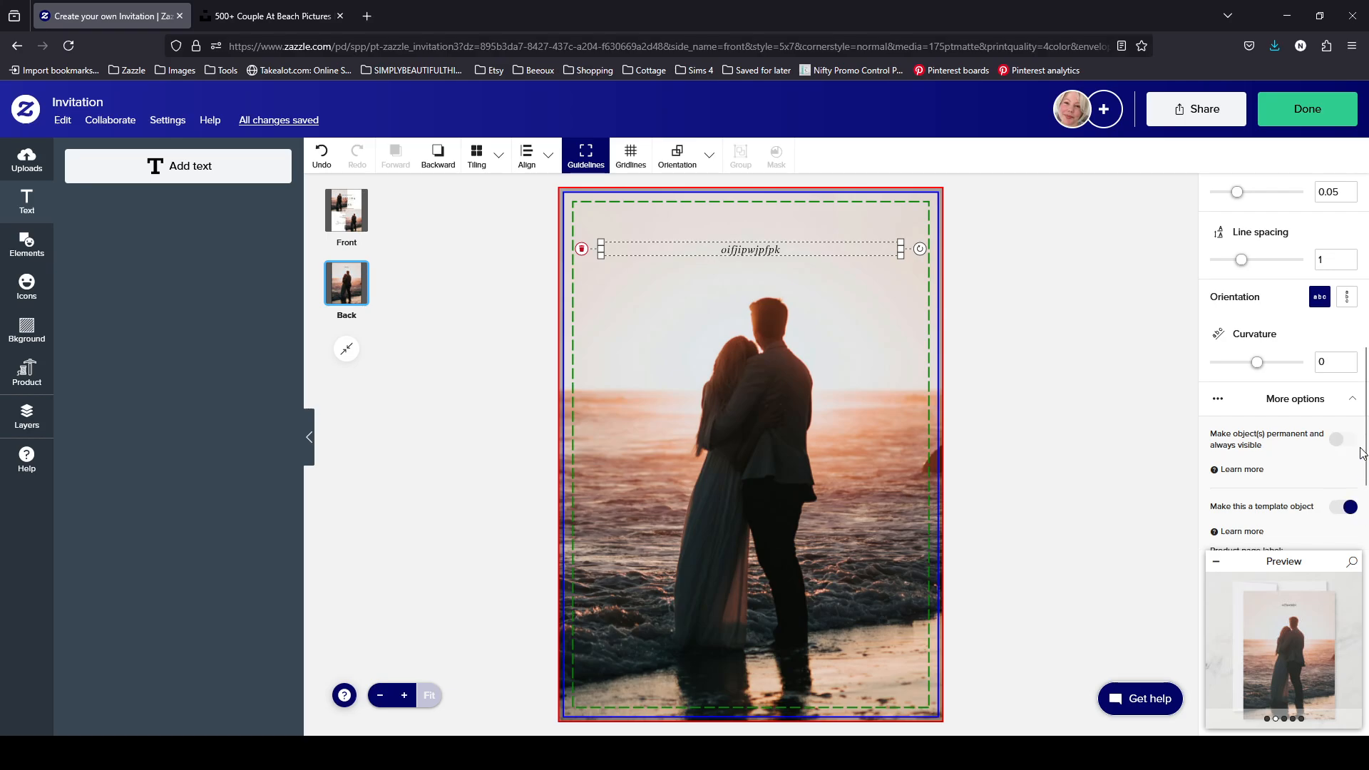
scroll(1312, 491, "down", 2)
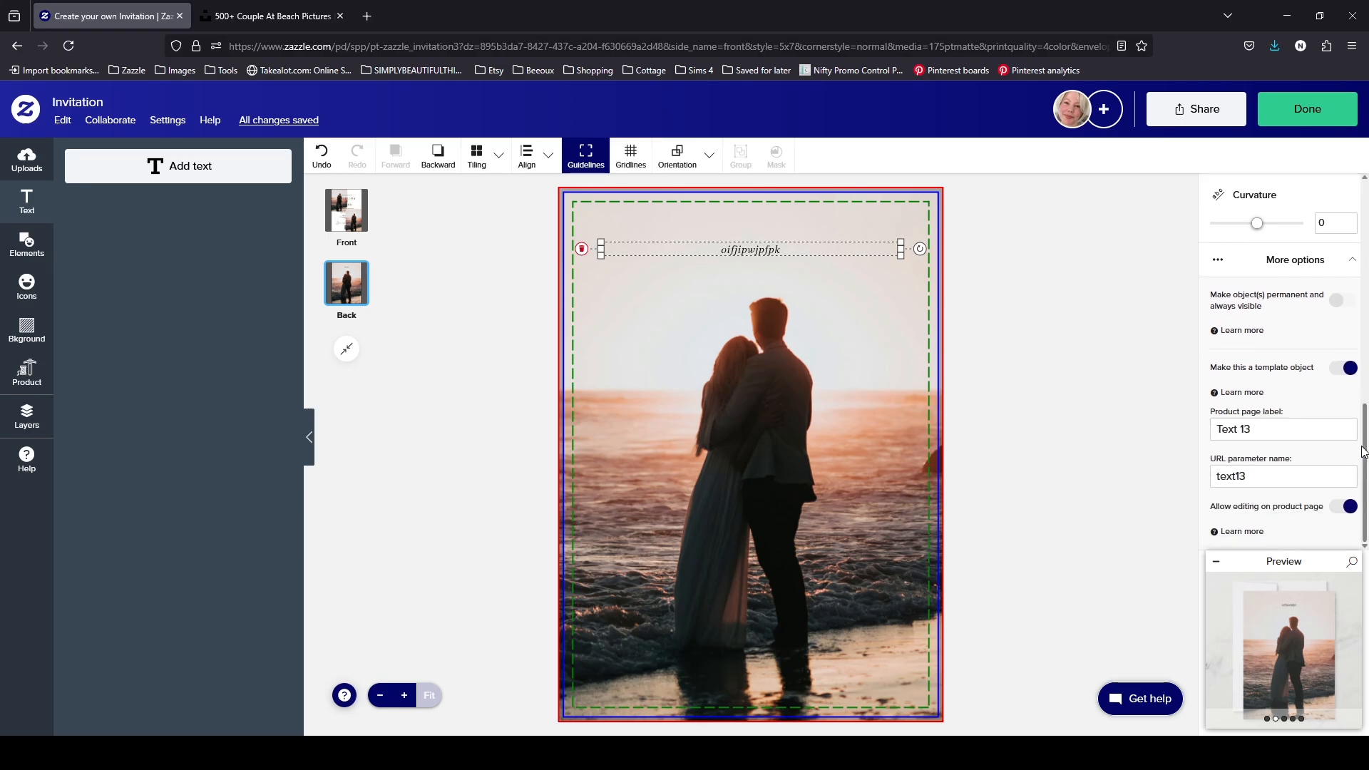
- Delete both couple photos from the invitation's front
left_click(363, 224)
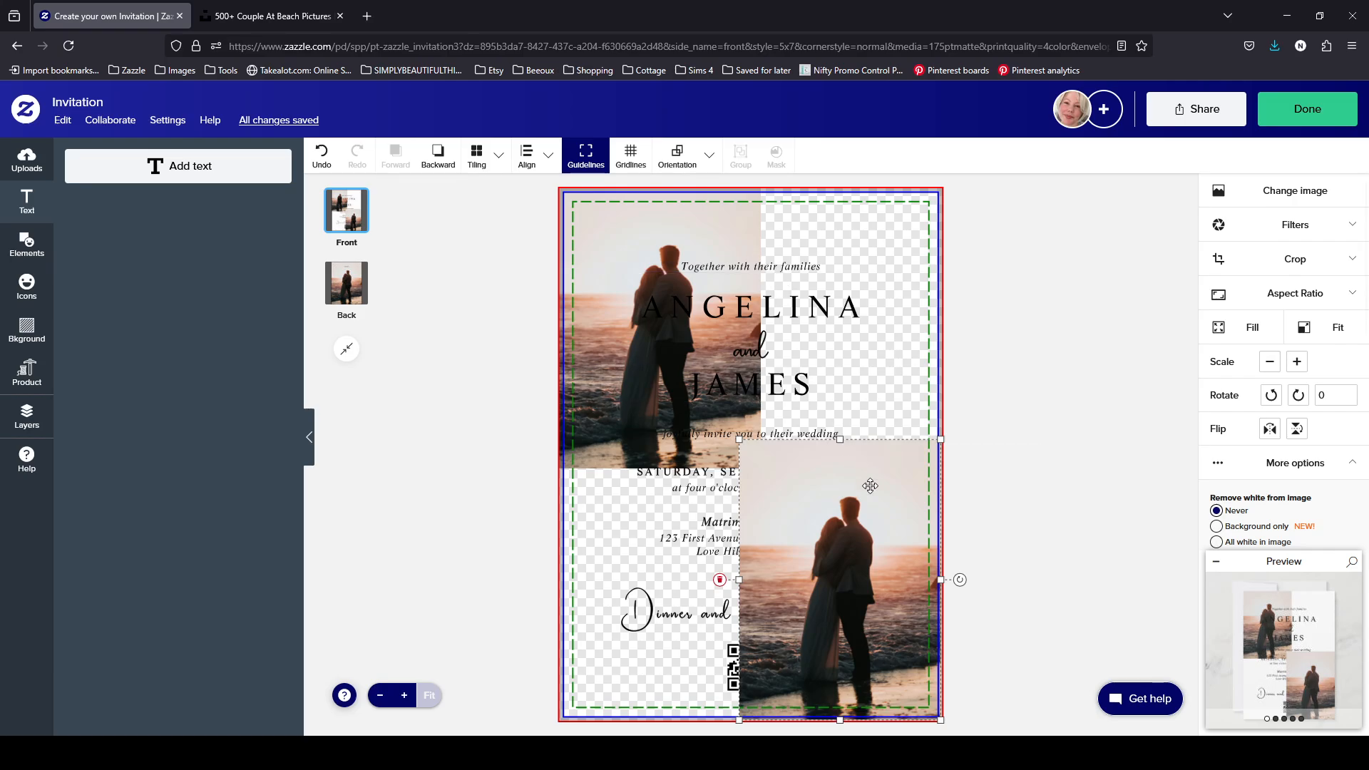
key("Delete")
left_click(635, 234)
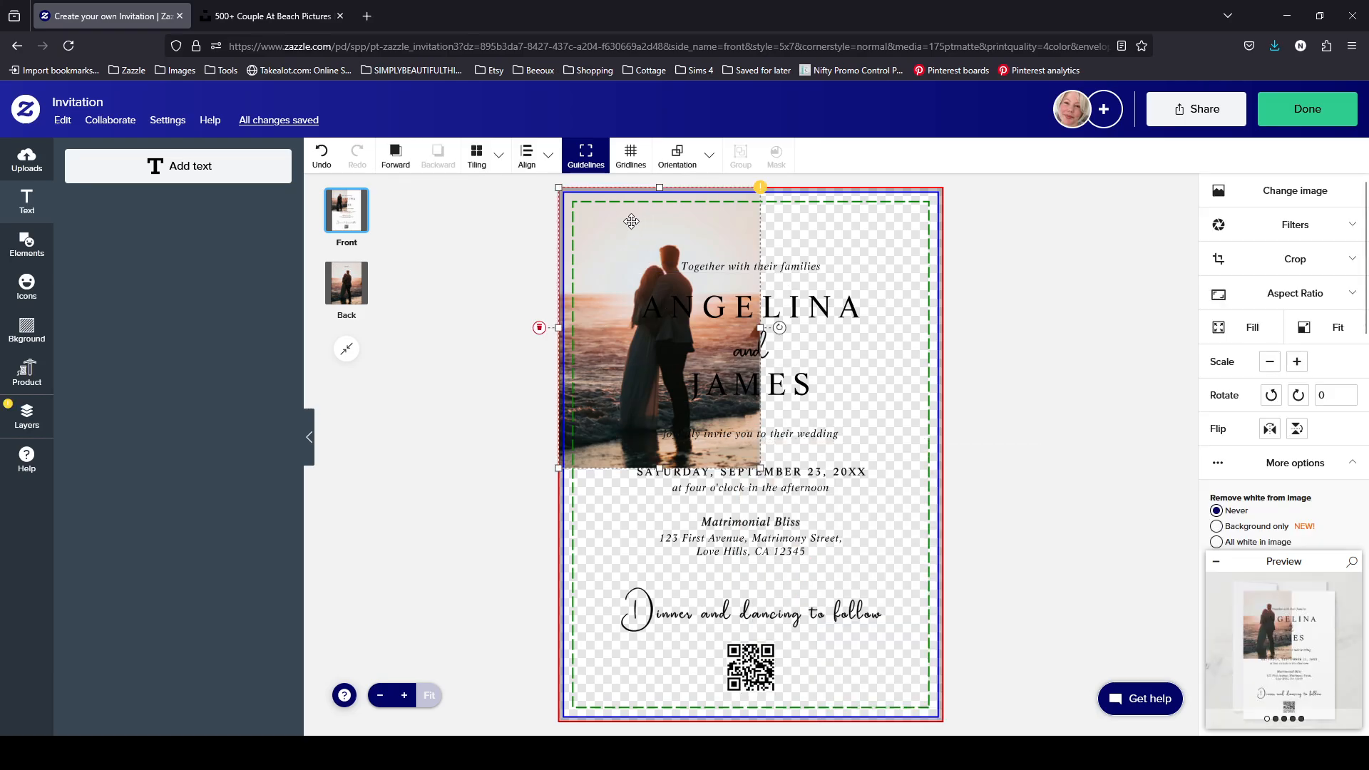
key("Delete")
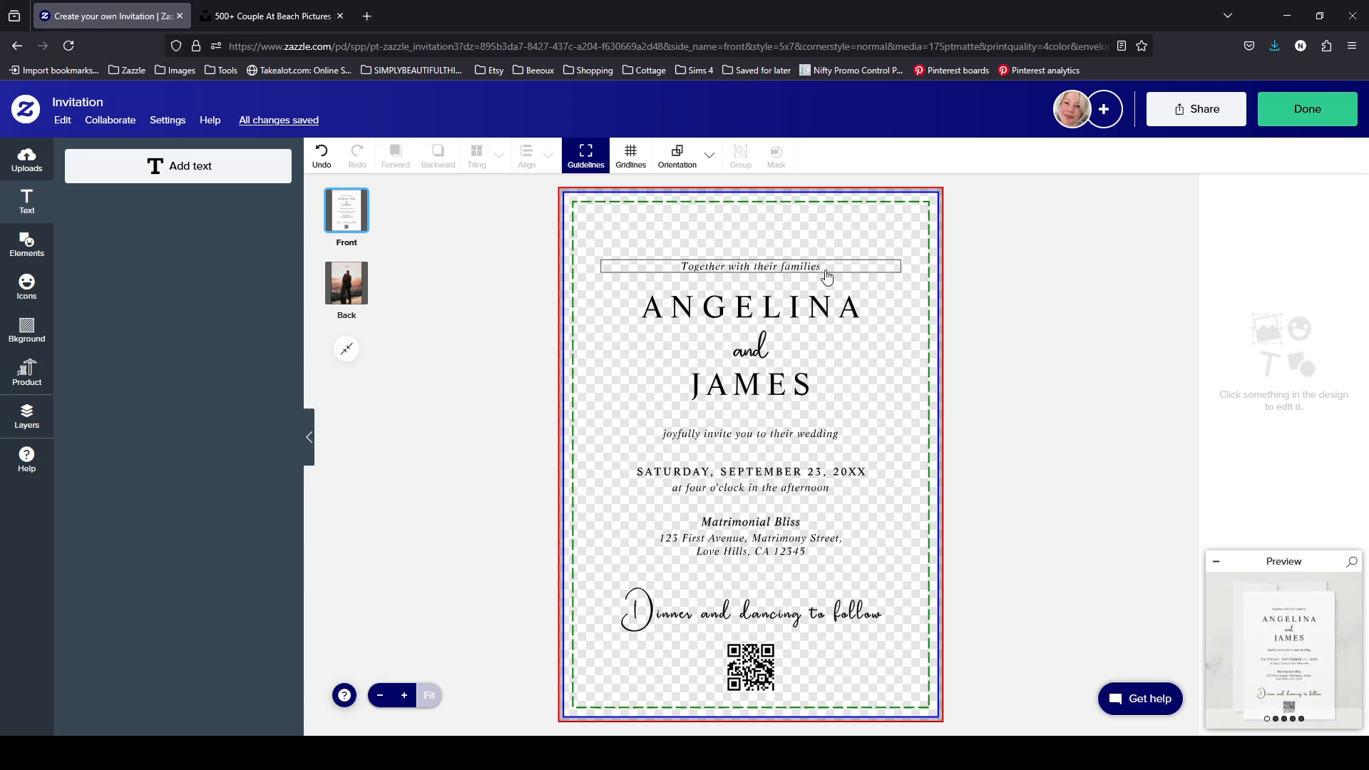
- Check the product page labels and URL parameter names of the front texts from the host line down to the ceremony time
left_click(826, 276)
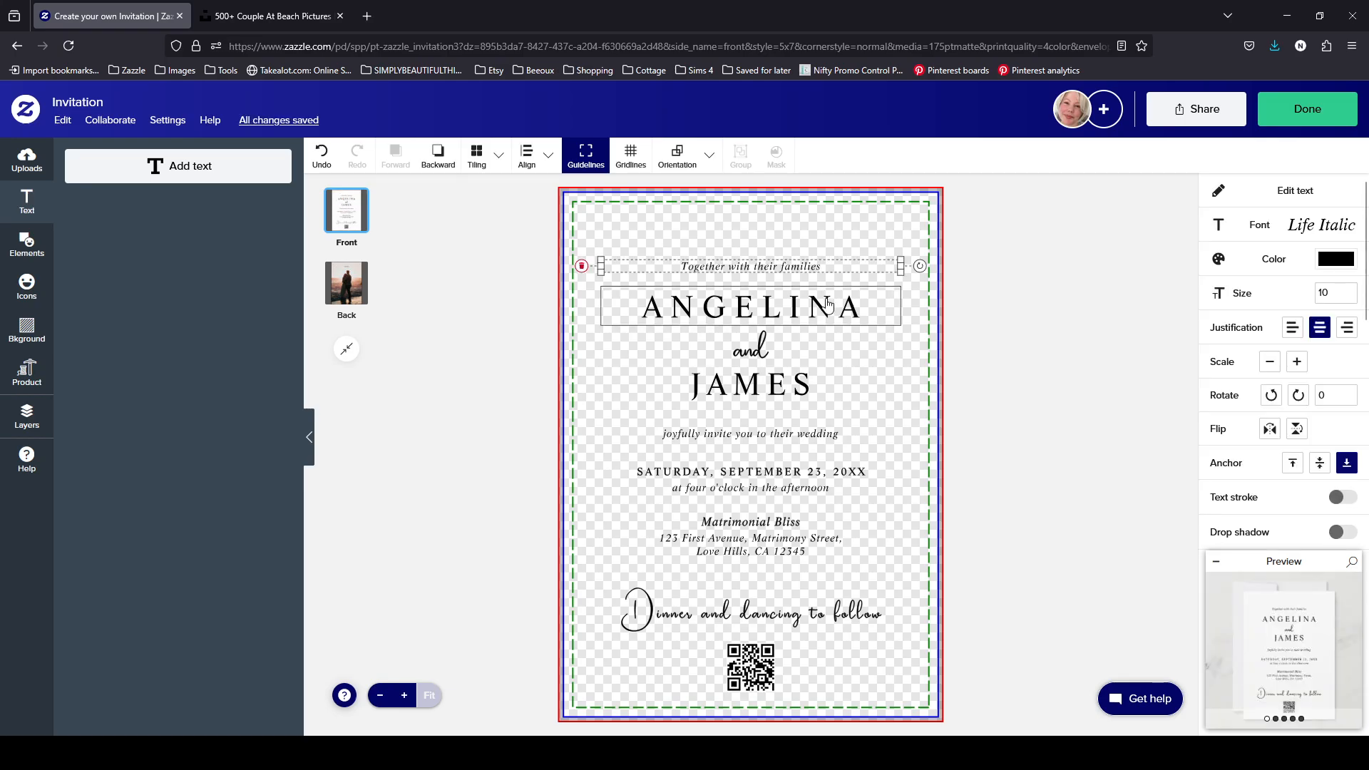
scroll(1283, 361, "down", 10)
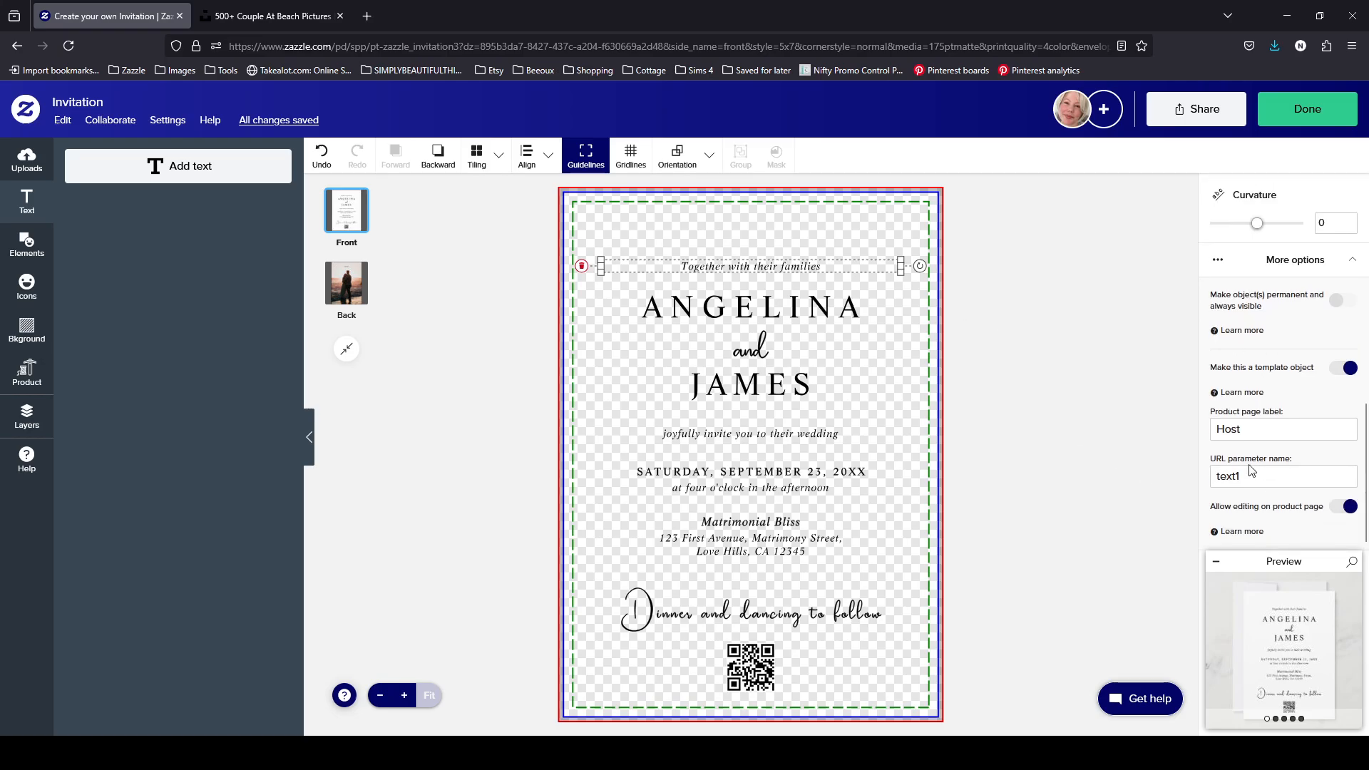
left_click(727, 306)
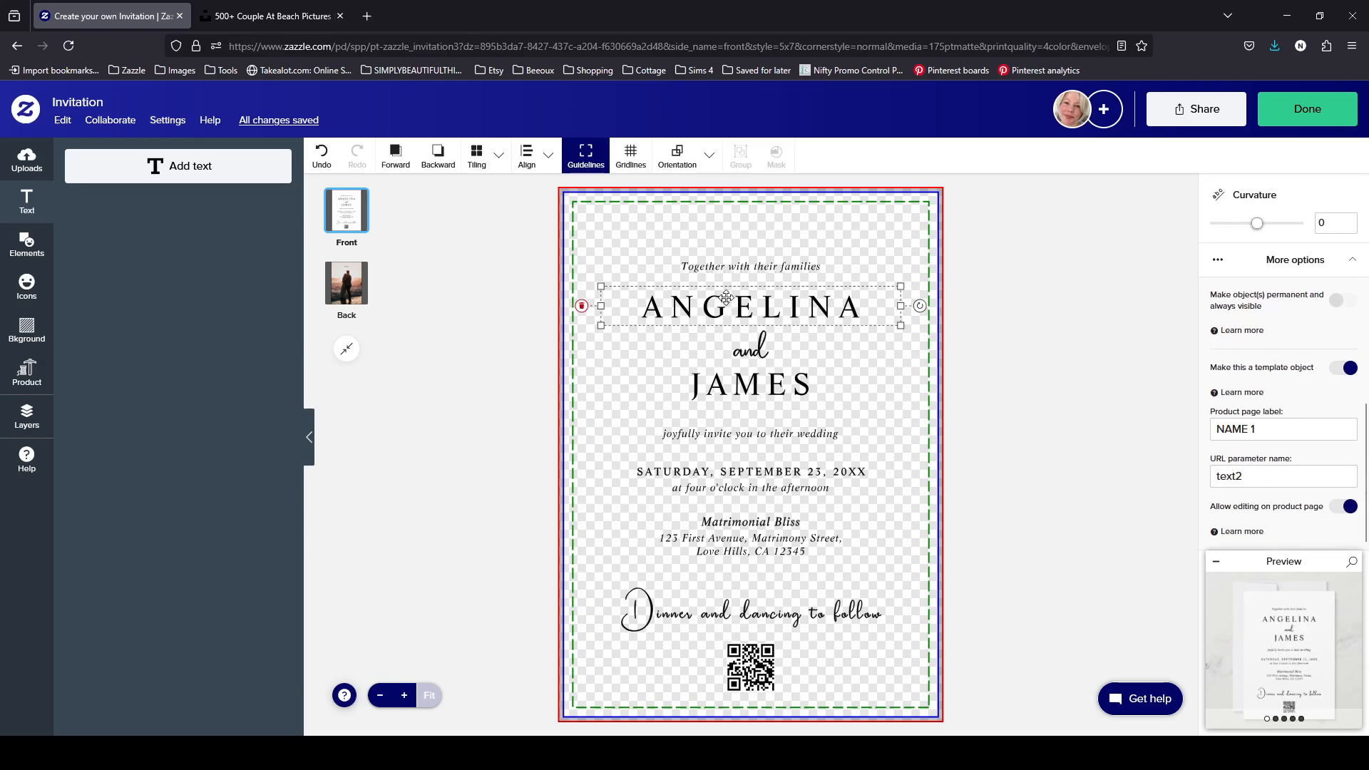
left_click(814, 397)
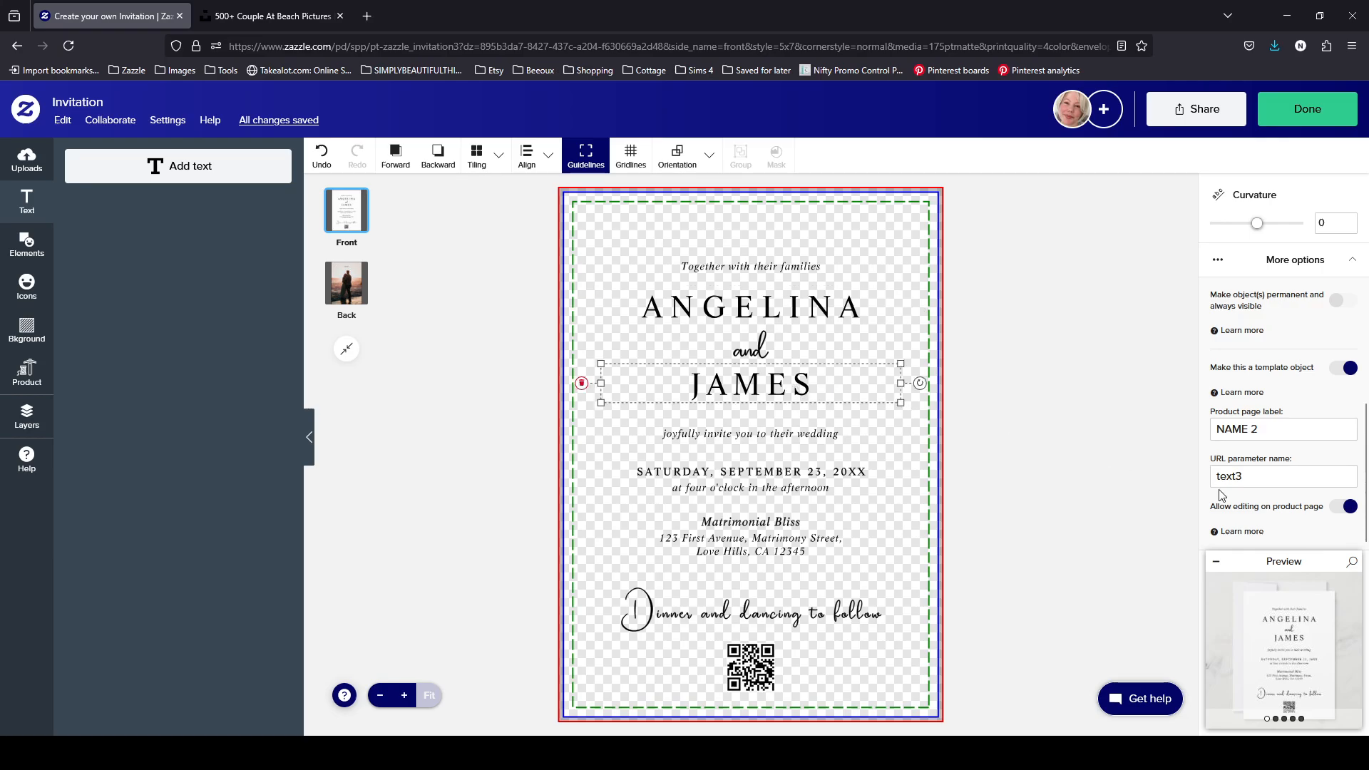
left_click(813, 435)
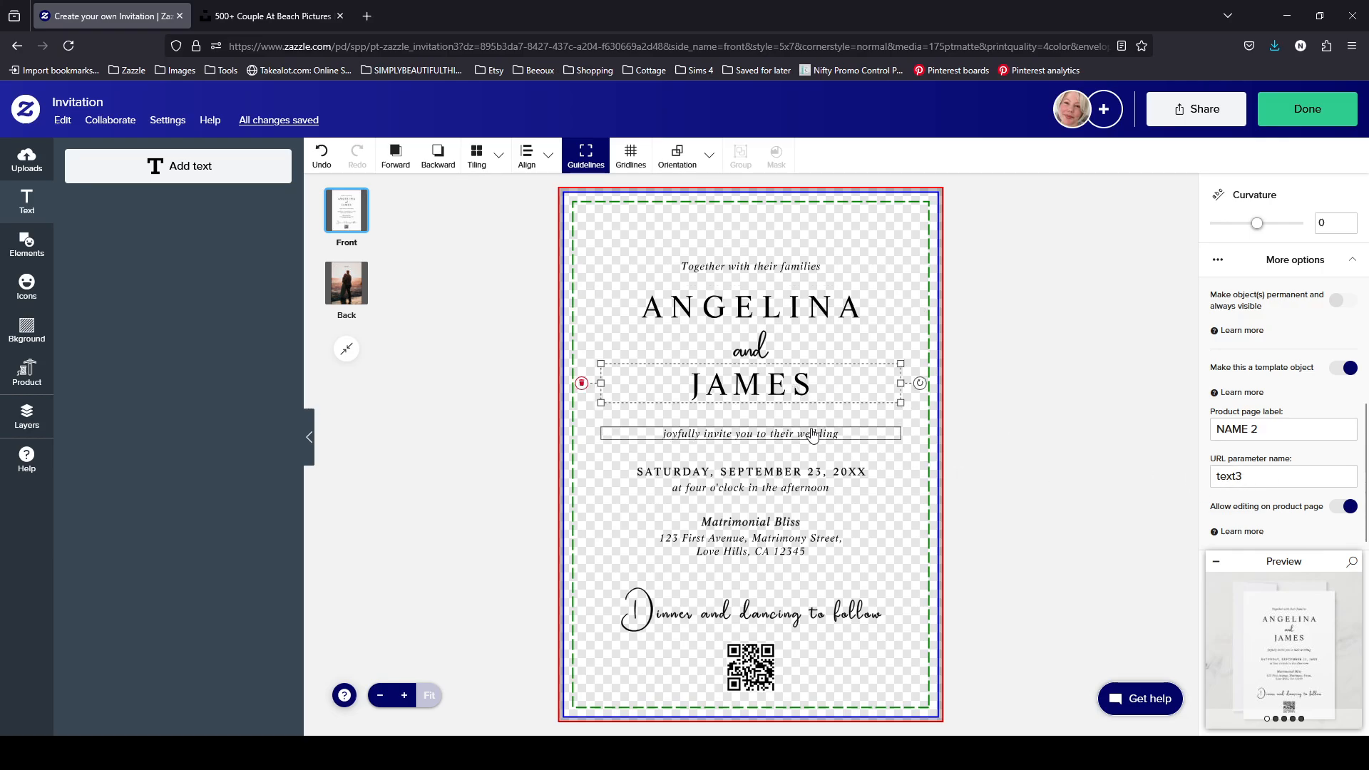
left_click(841, 473)
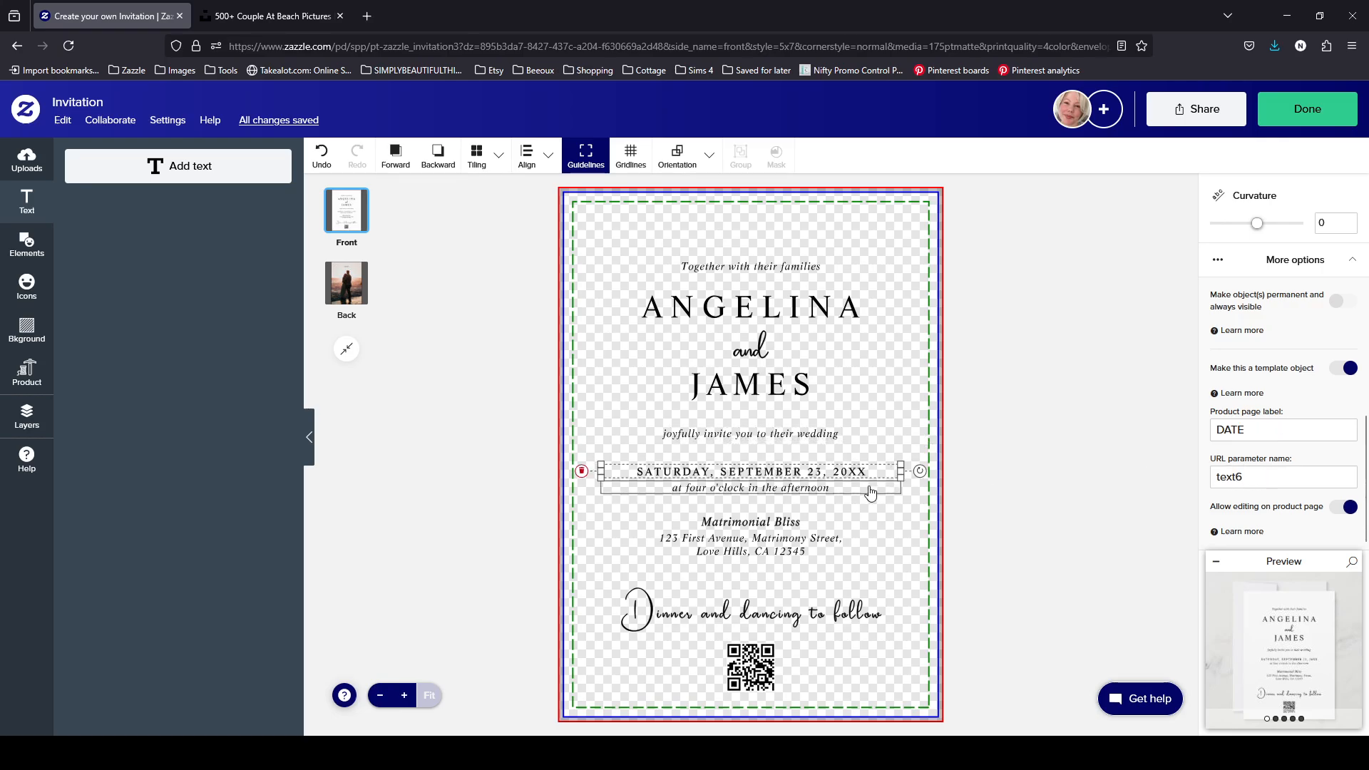
left_click(849, 489)
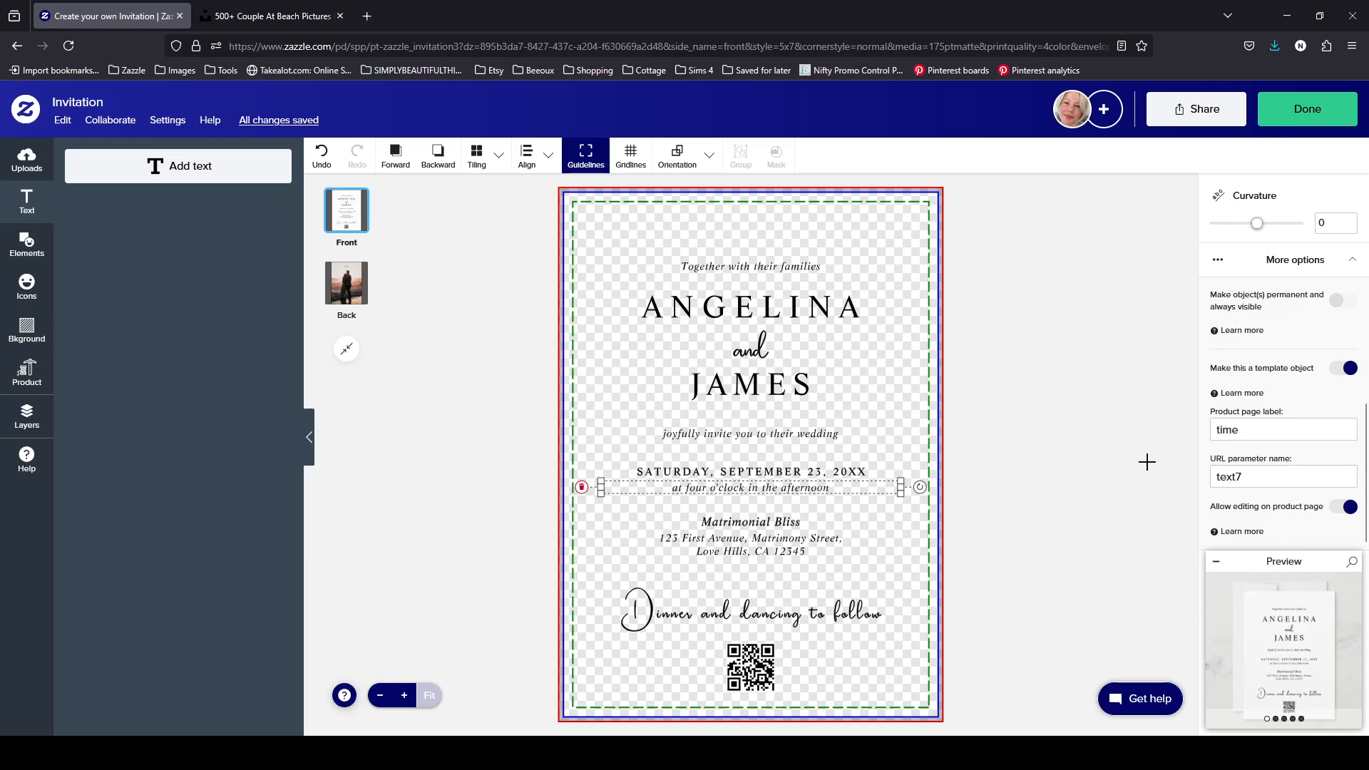
left_click(812, 443)
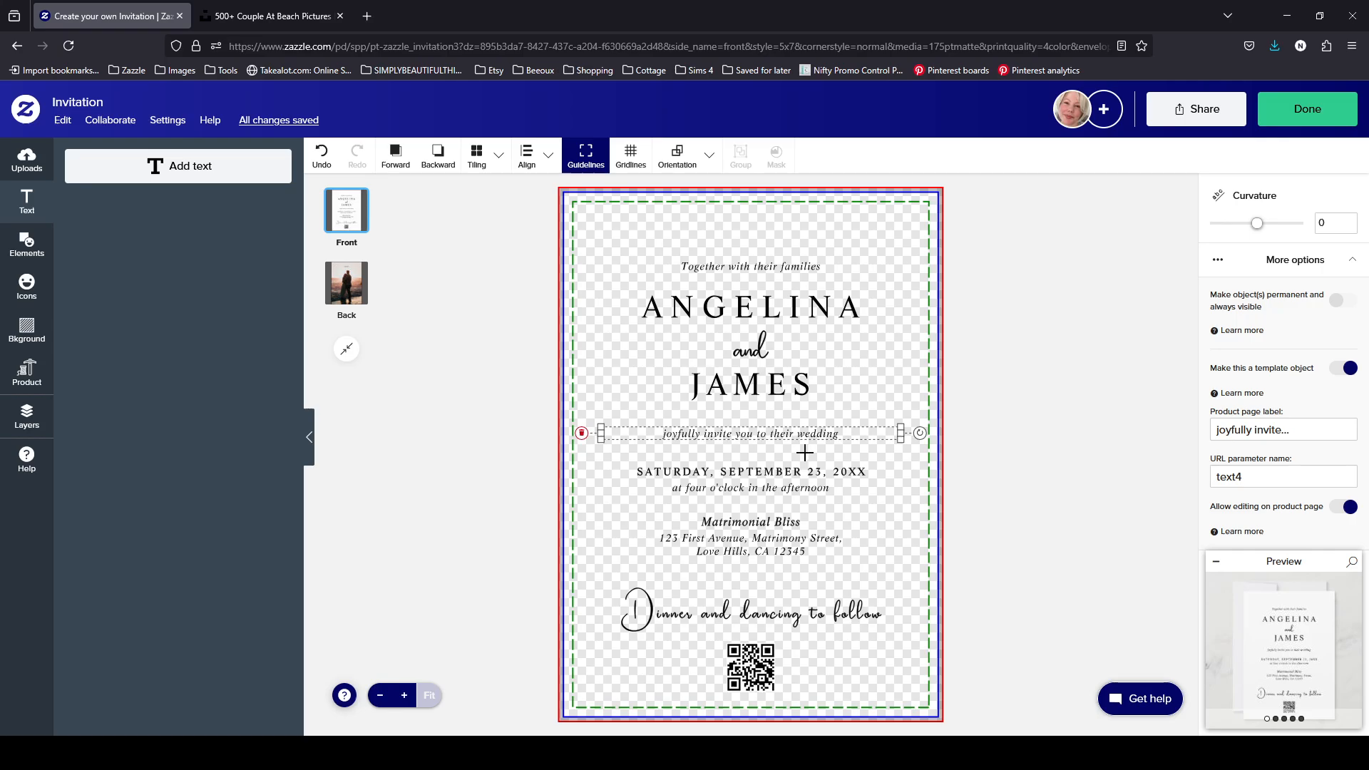
- Examine the template labels and URL parameter names of the front's date, time, venue, address, reception text and QR code
left_click(837, 472)
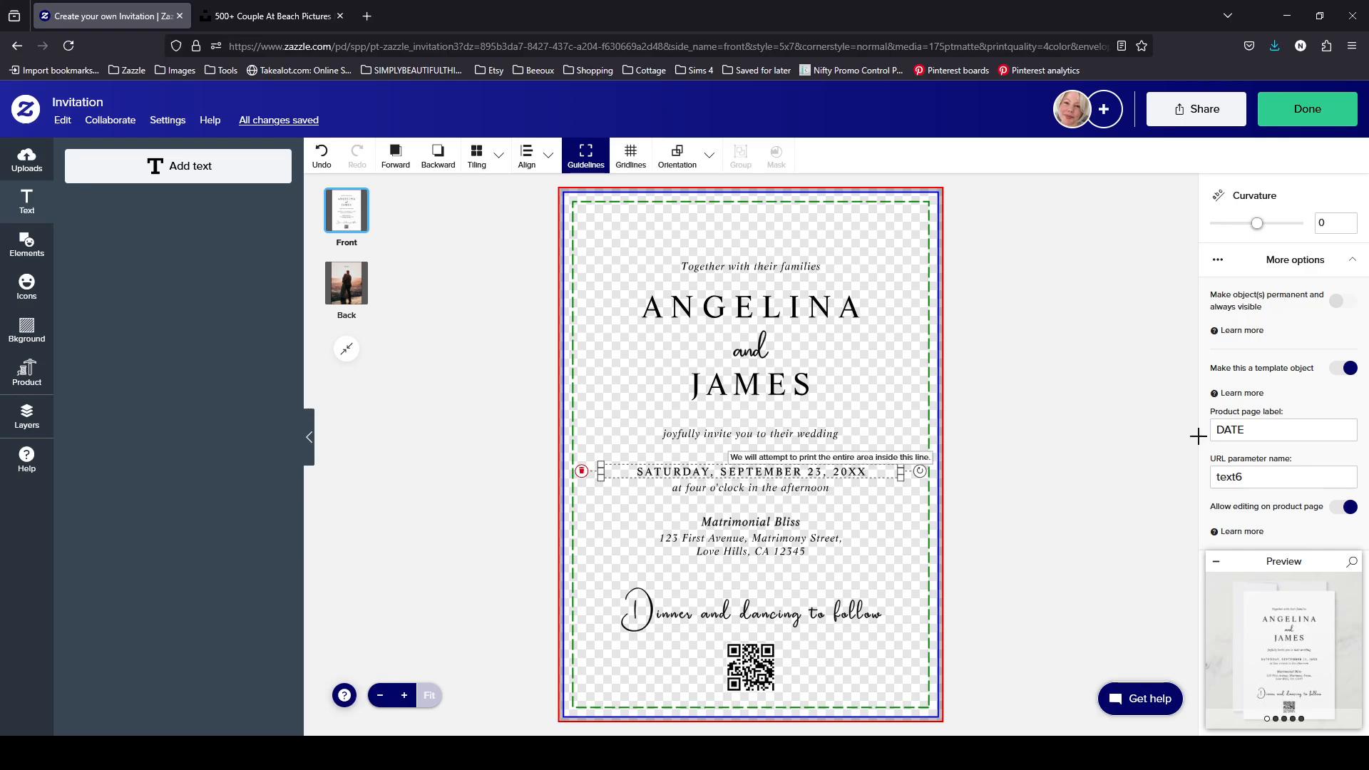
left_click(848, 489)
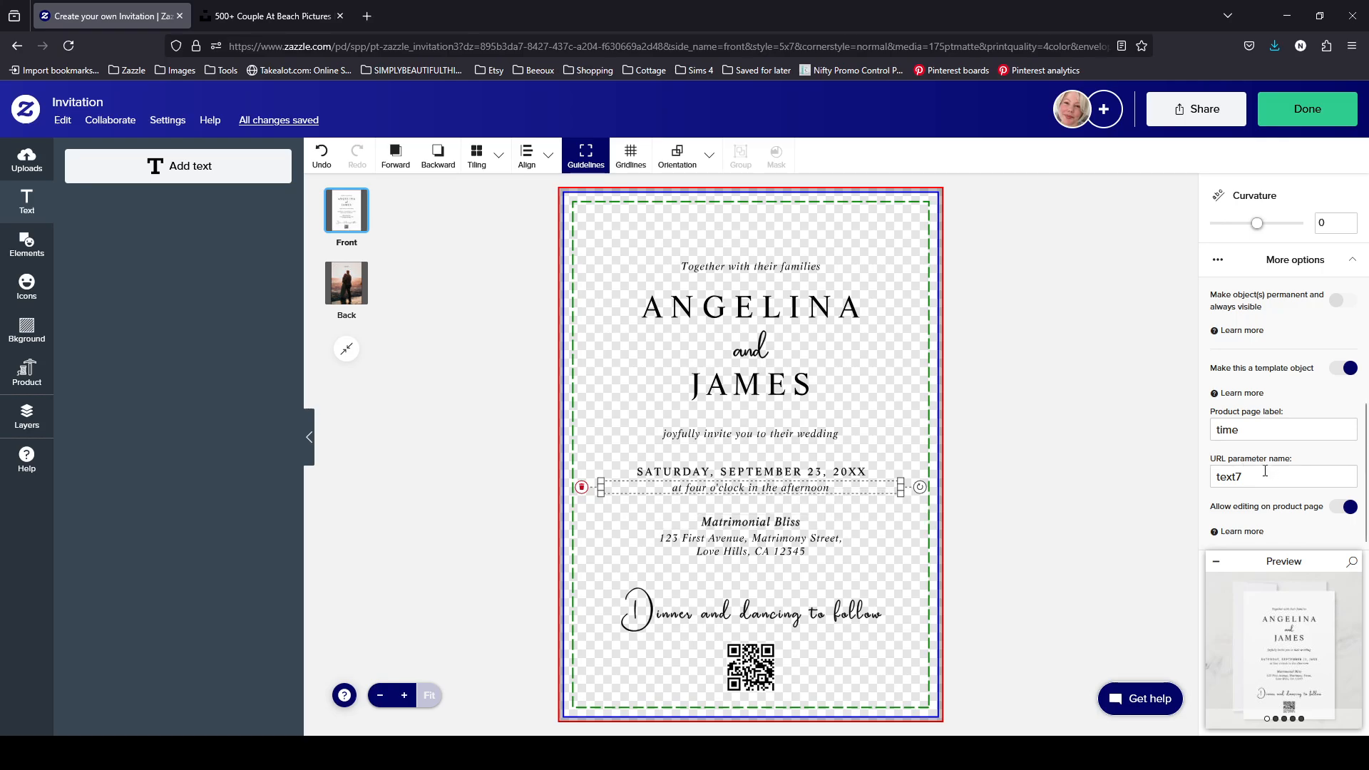
left_click(745, 526)
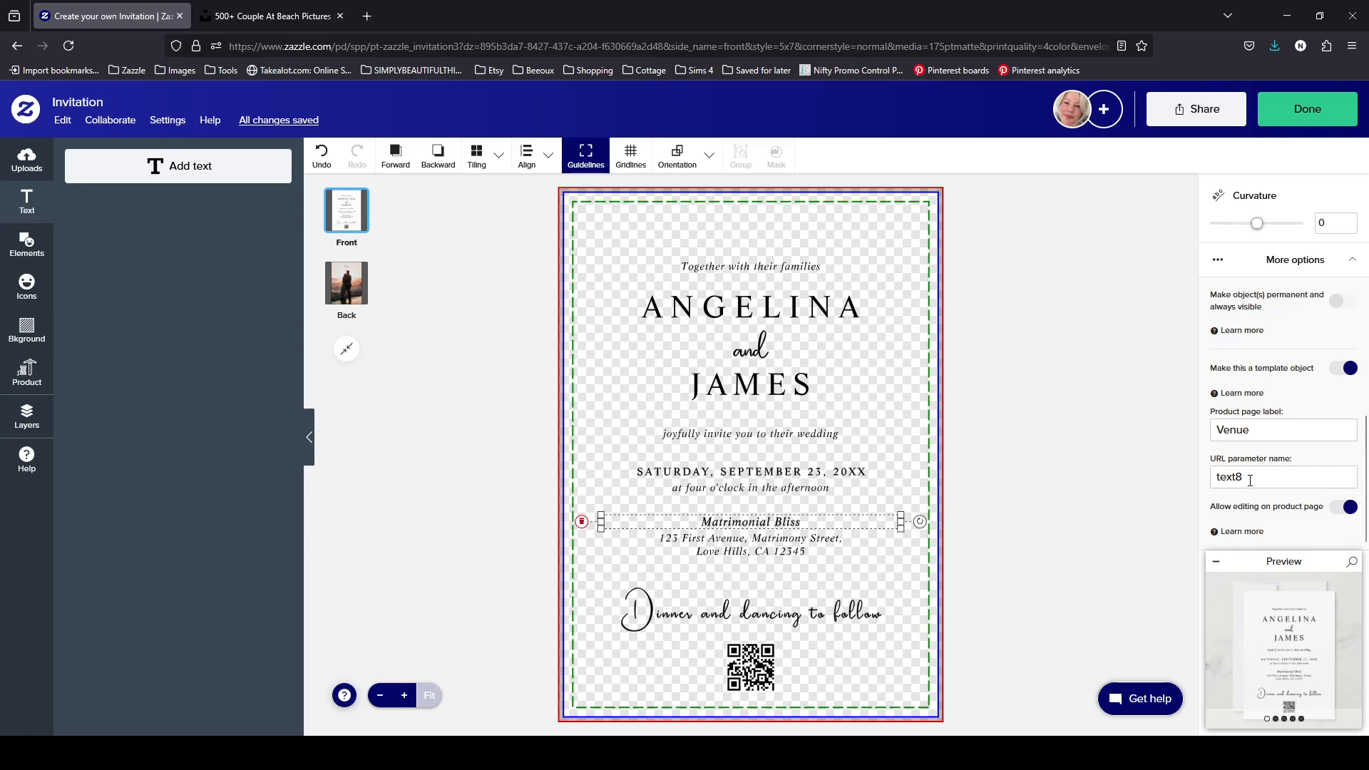
left_click(776, 549)
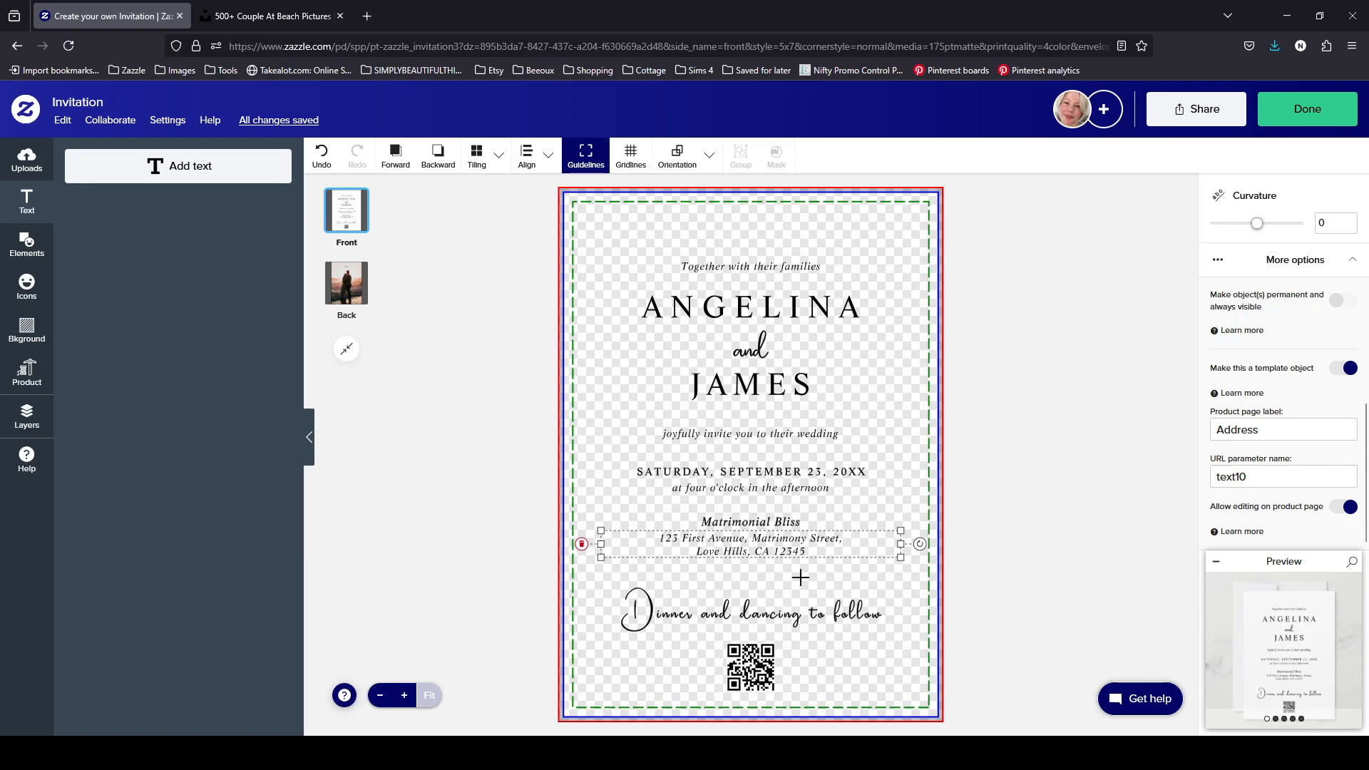
left_click(810, 607)
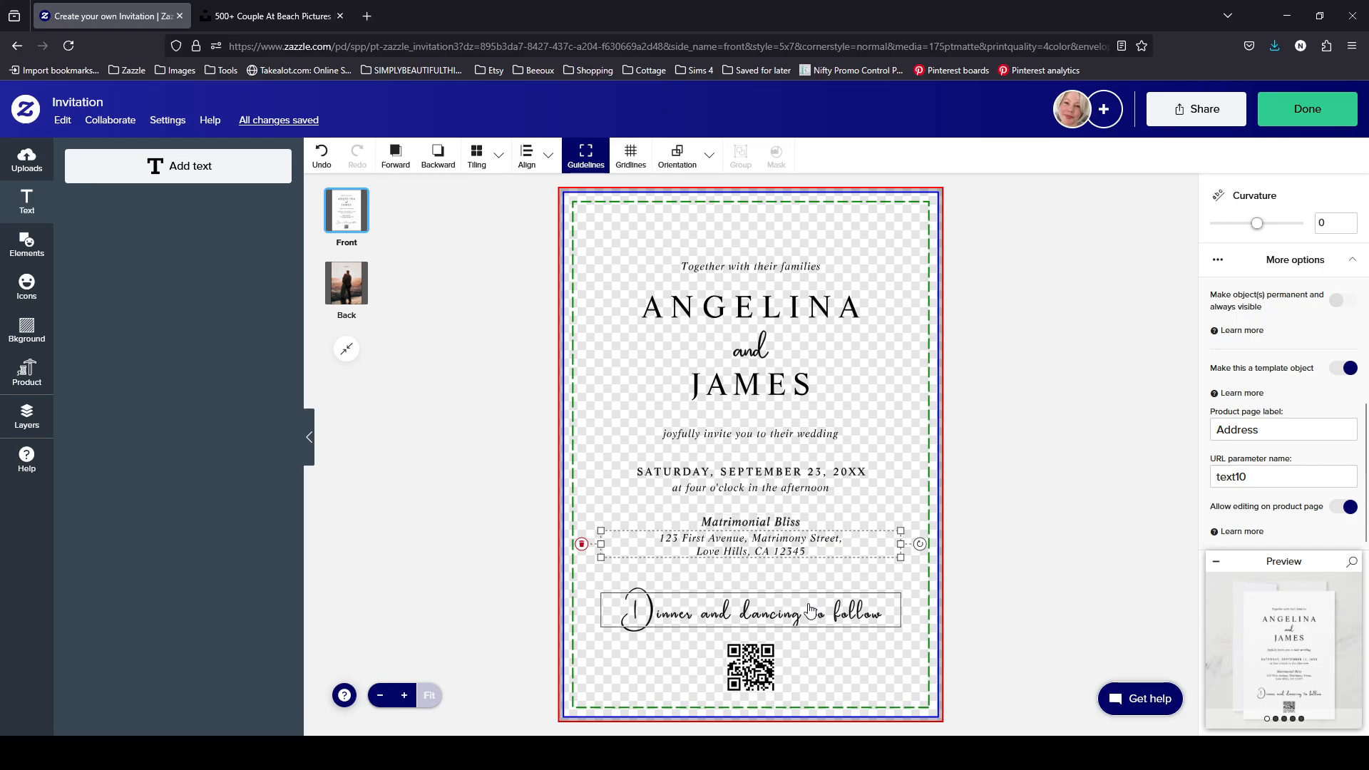
left_click(750, 664)
scroll(1319, 426, "down", 1)
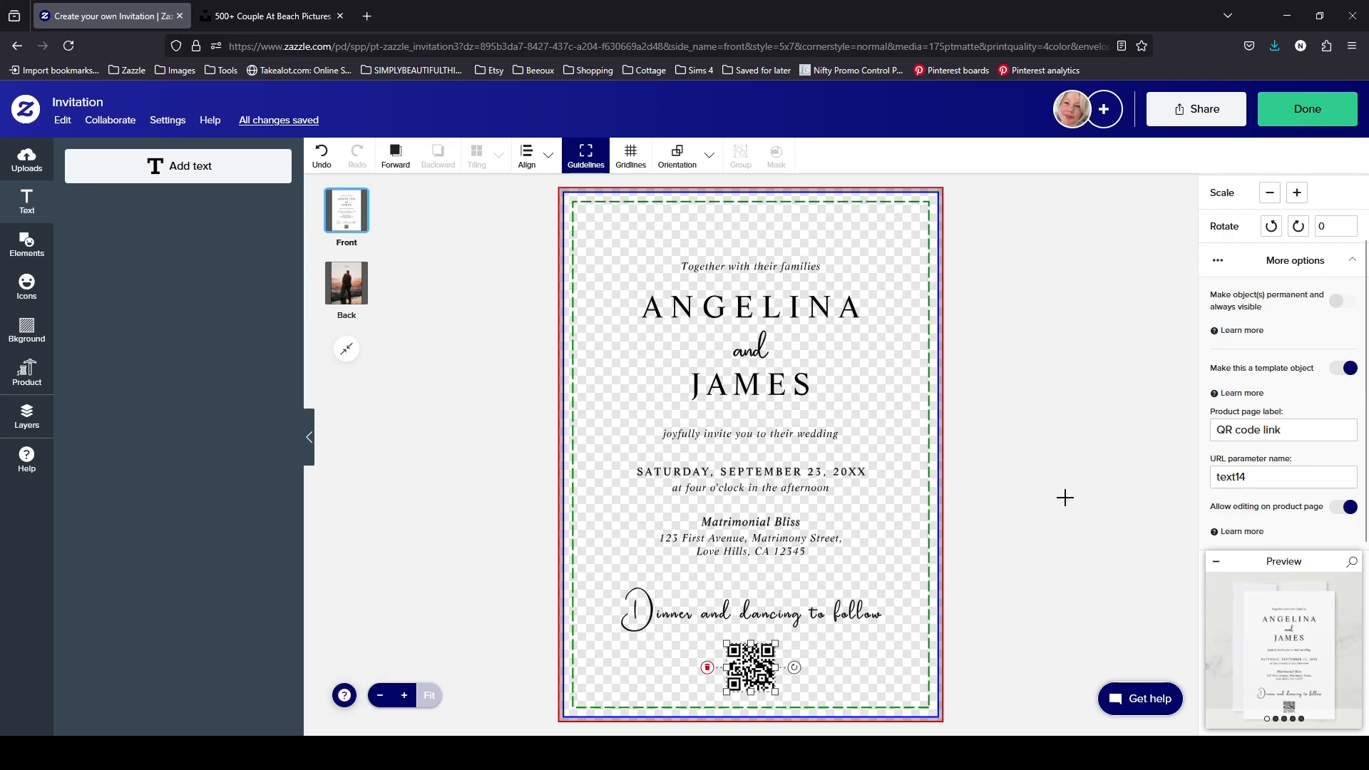
left_click(1262, 479)
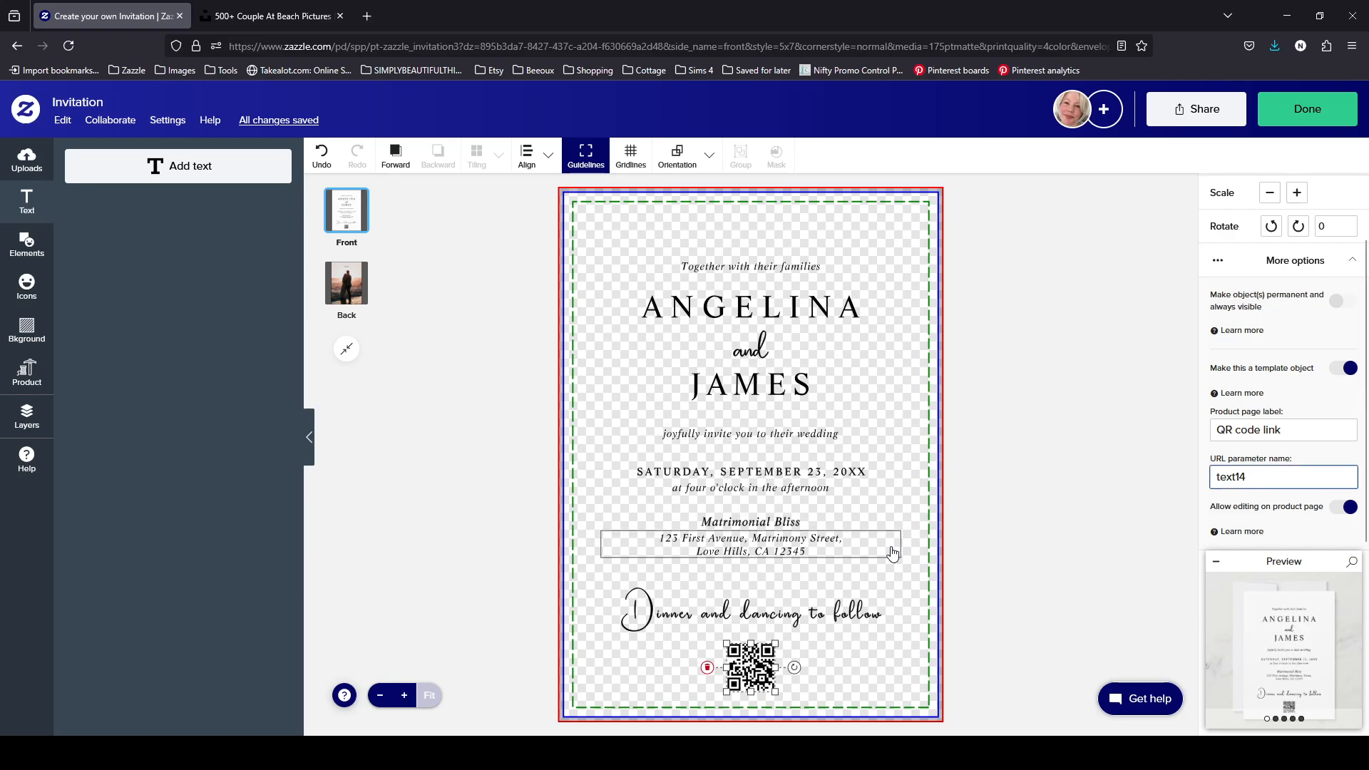
left_click(832, 603)
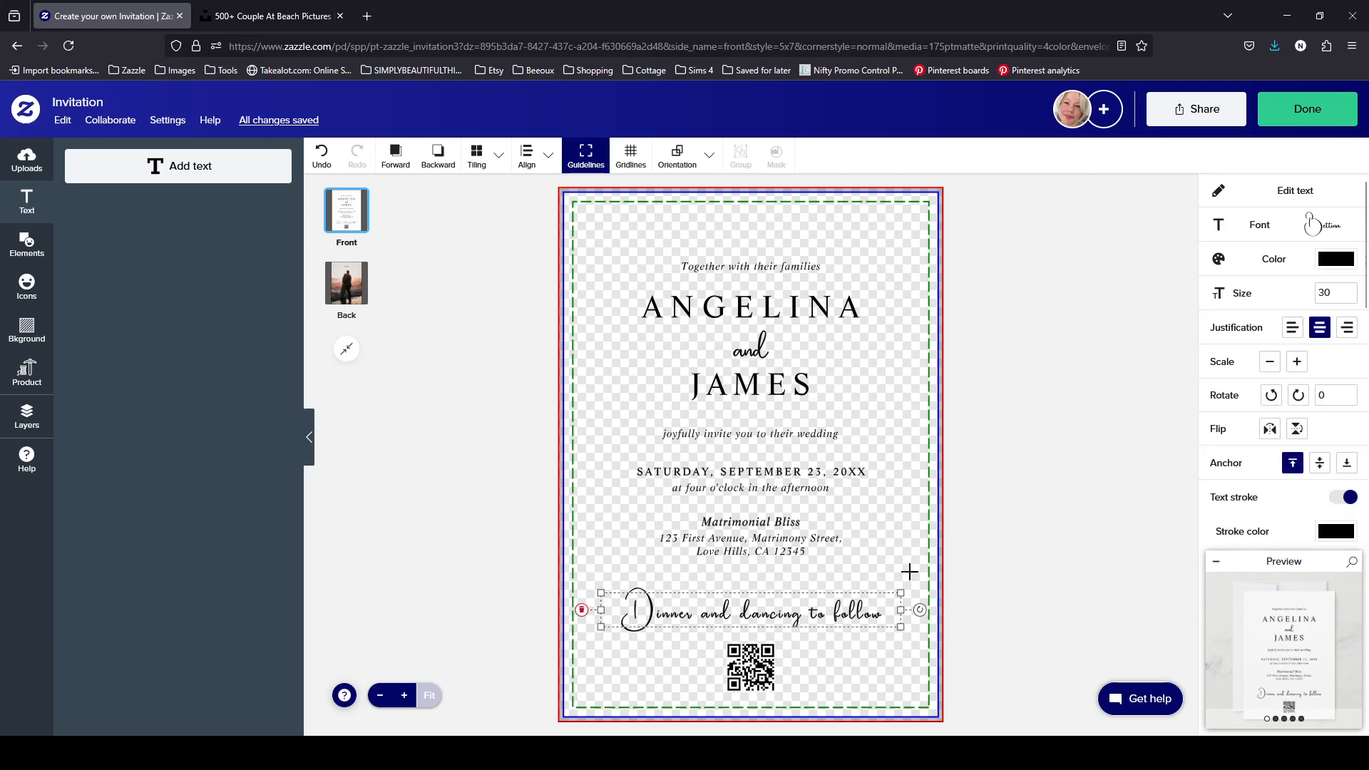
left_click(756, 670)
scroll(1323, 410, "down", 1)
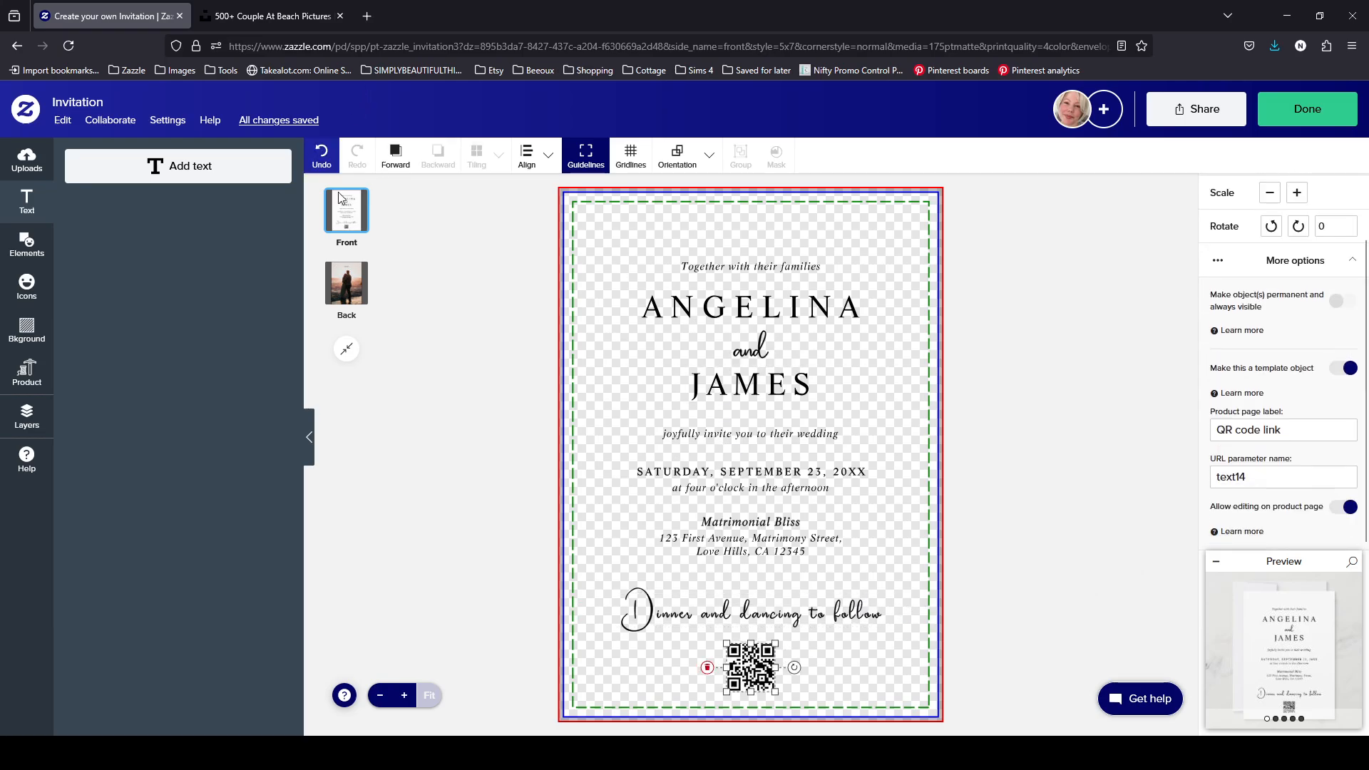
- Set the URL parameter name of the text on the invitation's back to text20
left_click(347, 278)
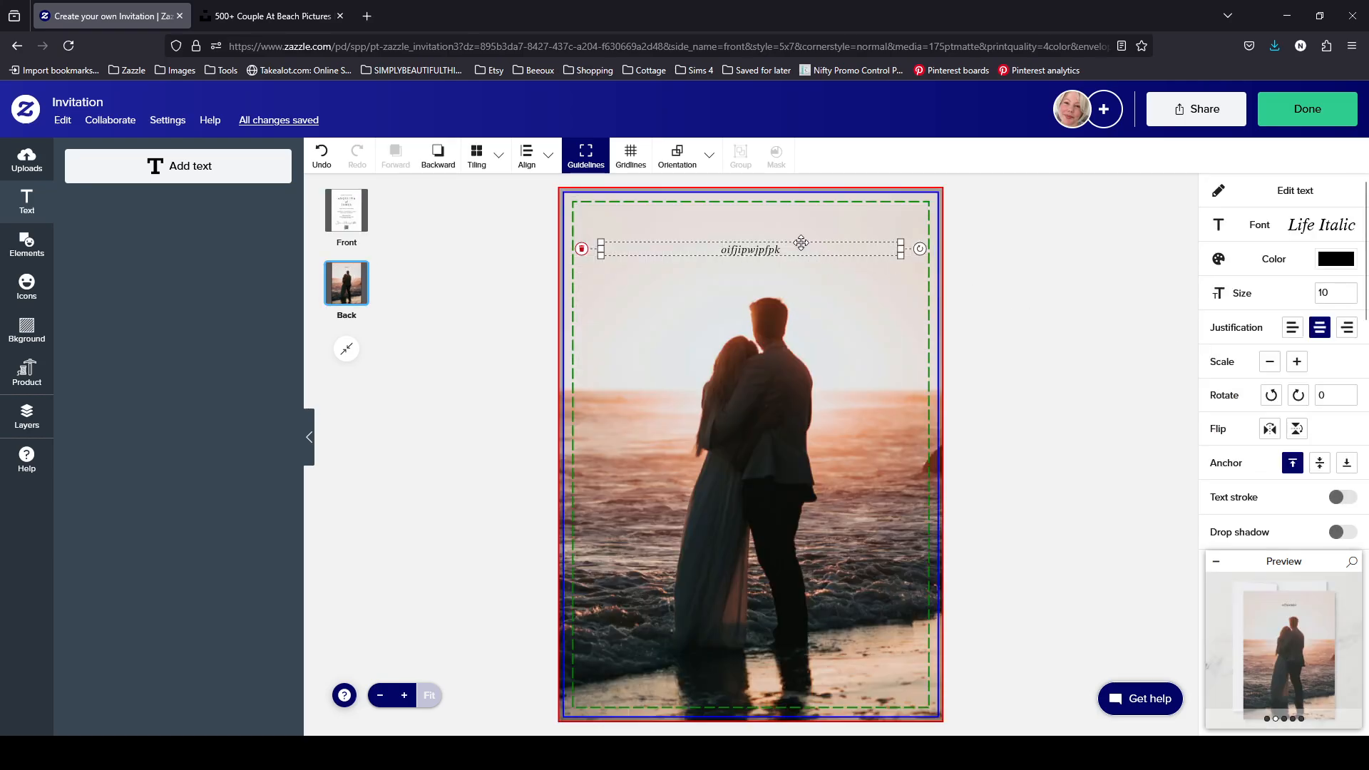
scroll(1255, 467, "down", 7)
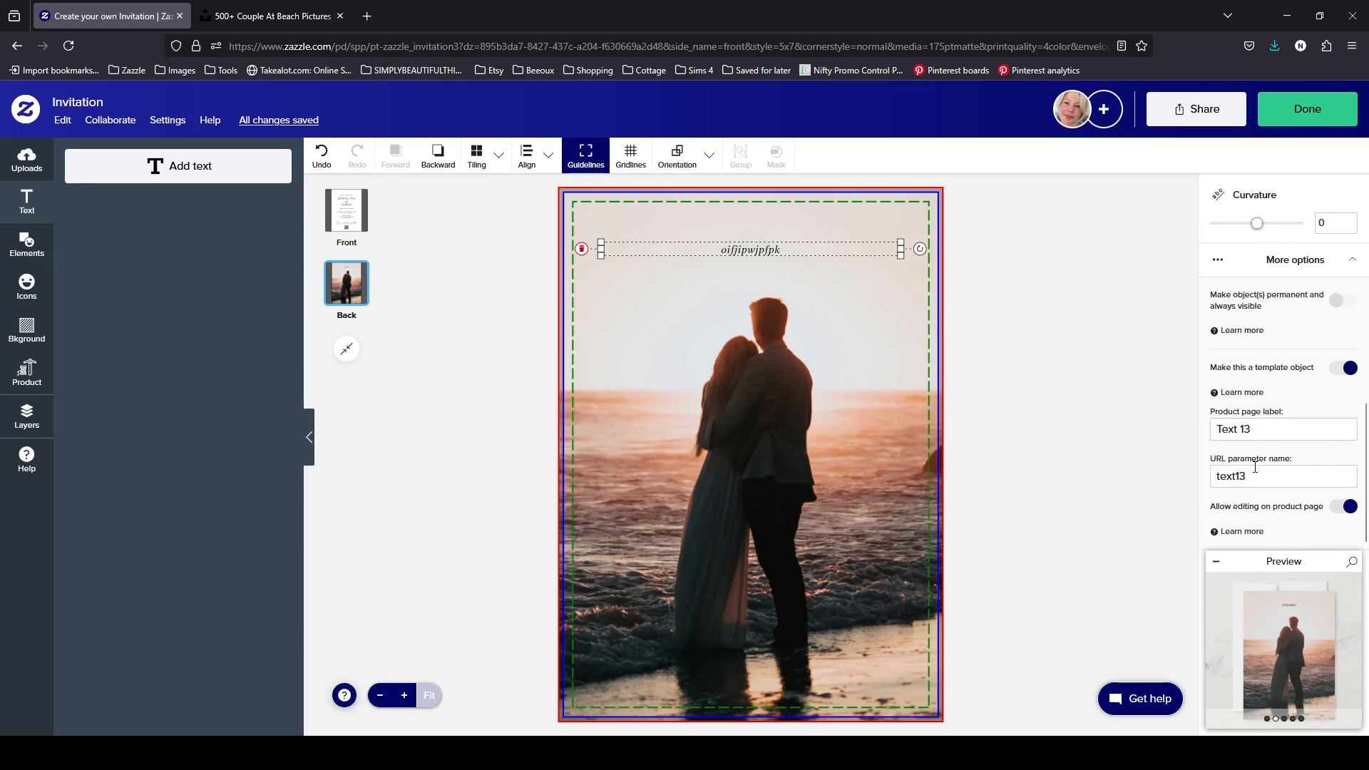
left_click(1236, 477)
type("20")
key("ctrl+a")
left_click(1263, 429)
key("ctrl+a")
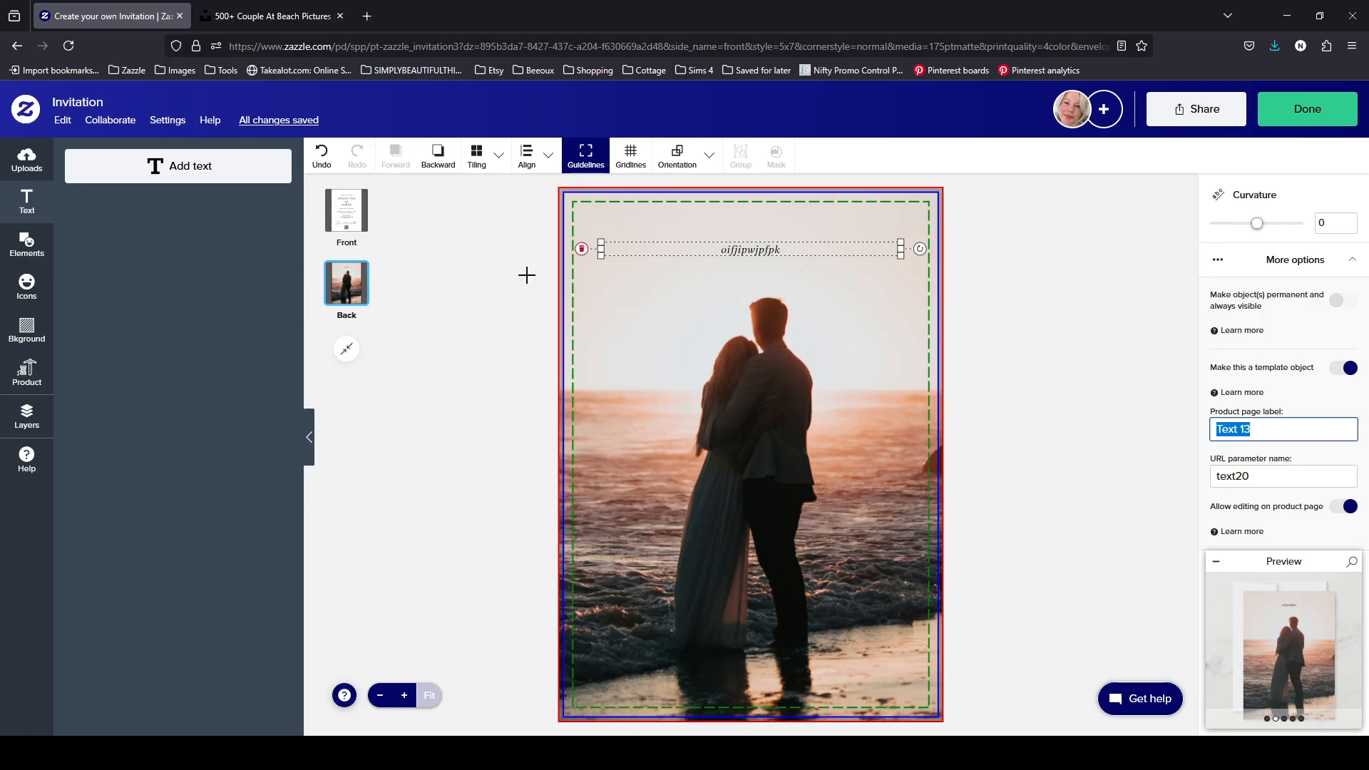
- Compare the URL parameter names of the front's two name texts and reception line with that of the back text
left_click(363, 216)
left_click(363, 216)
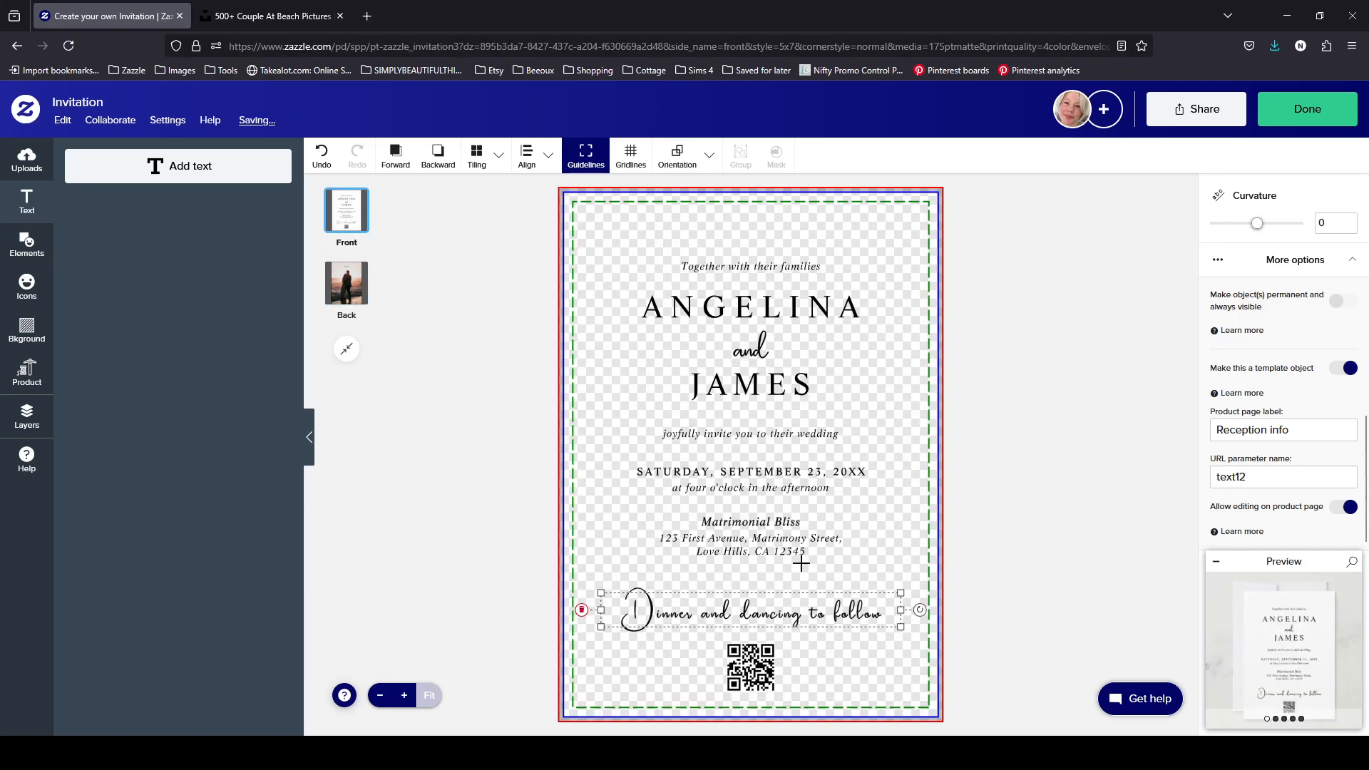
left_click(796, 311)
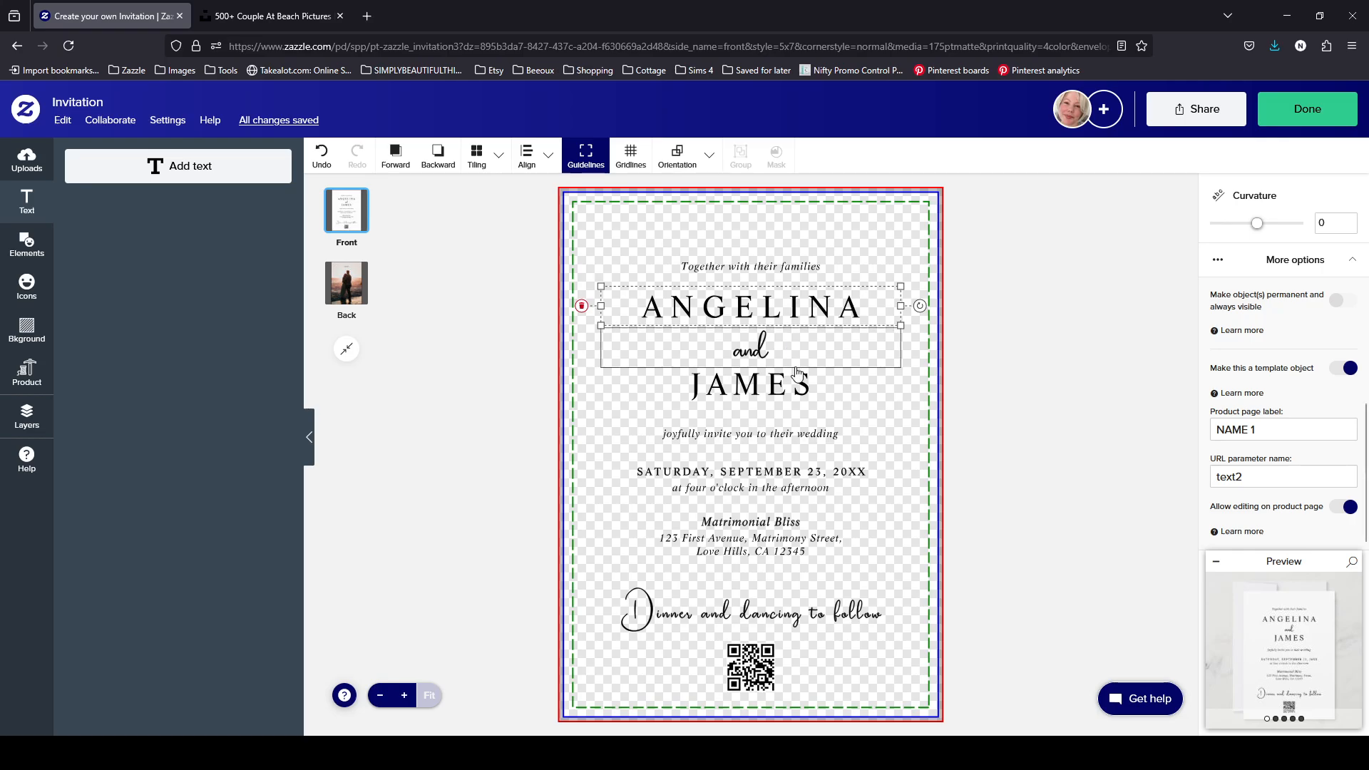
left_click(791, 386)
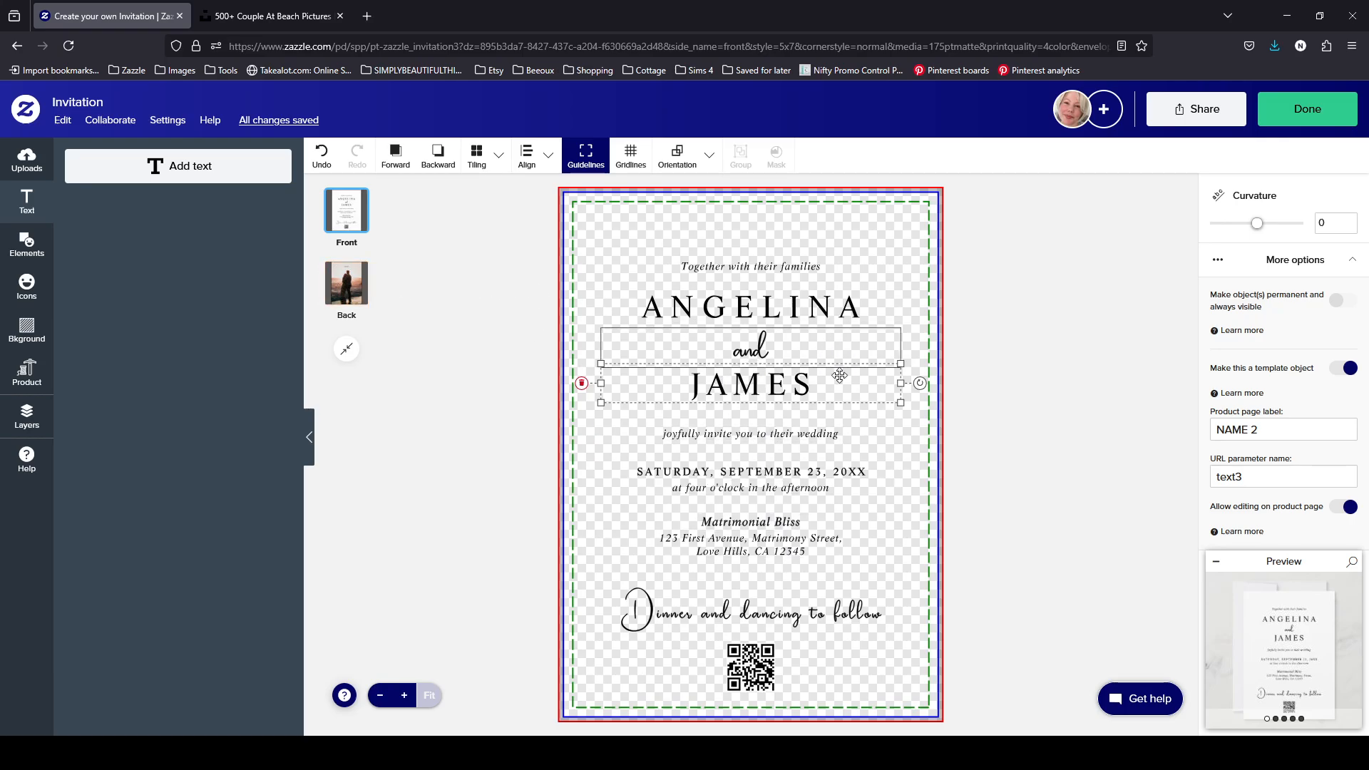
left_click(863, 619)
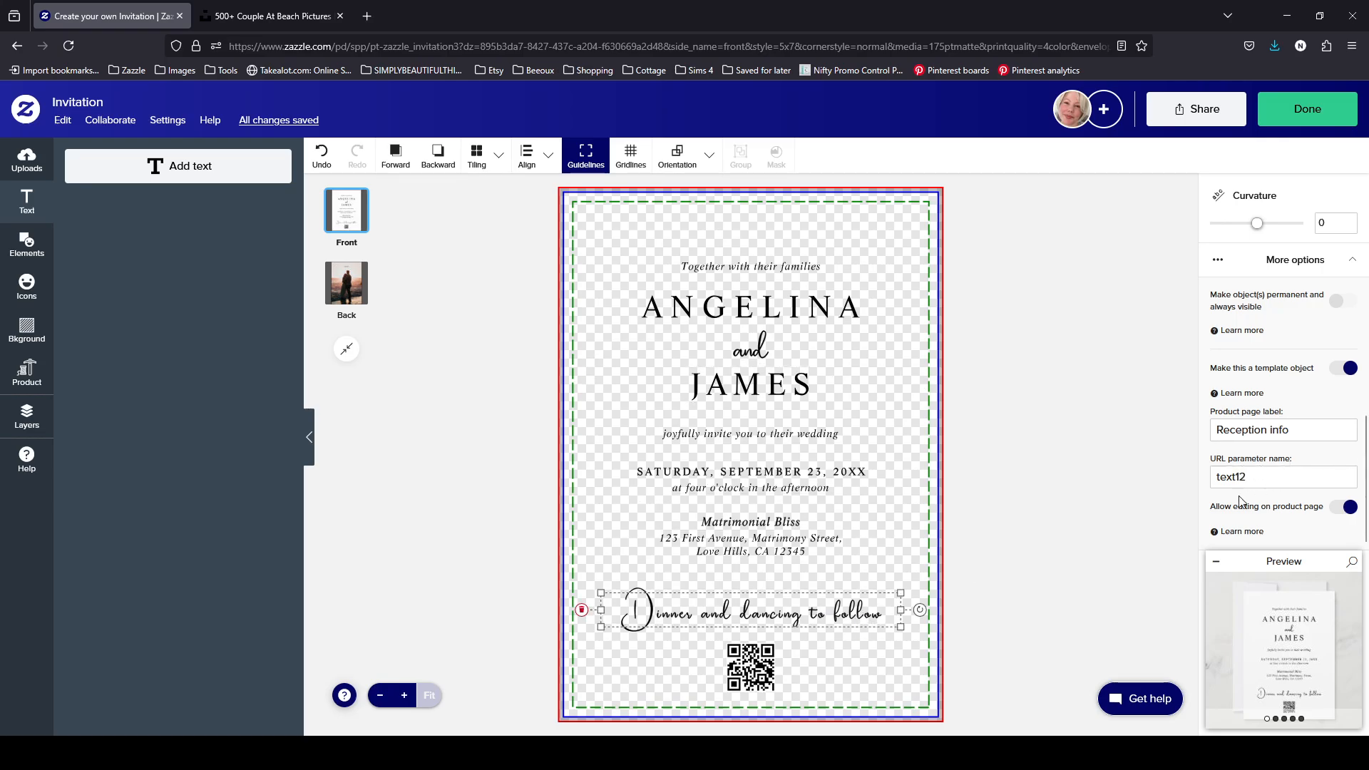
left_click(346, 283)
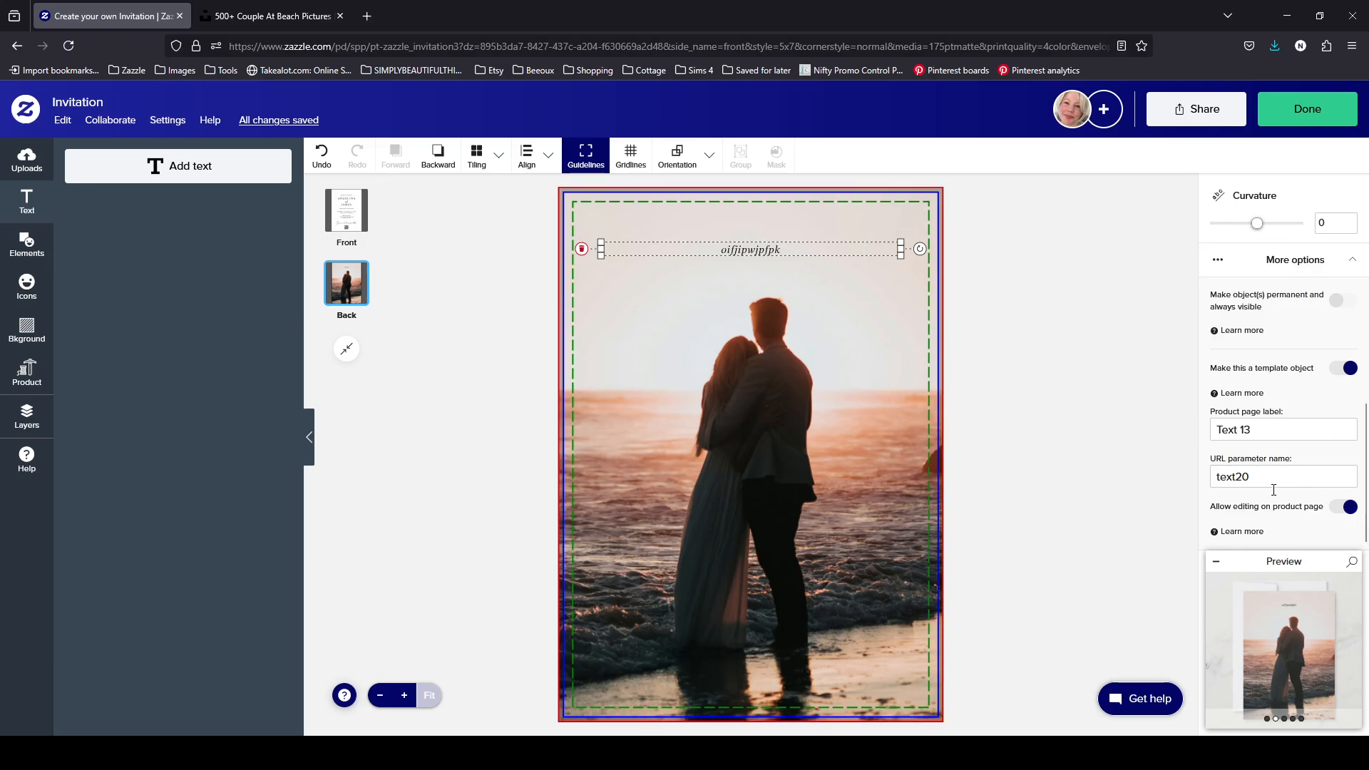
- Finish the design and review the order of the template fields in the product page's personalization form
left_click(1310, 119)
scroll(1190, 521, "down", 3)
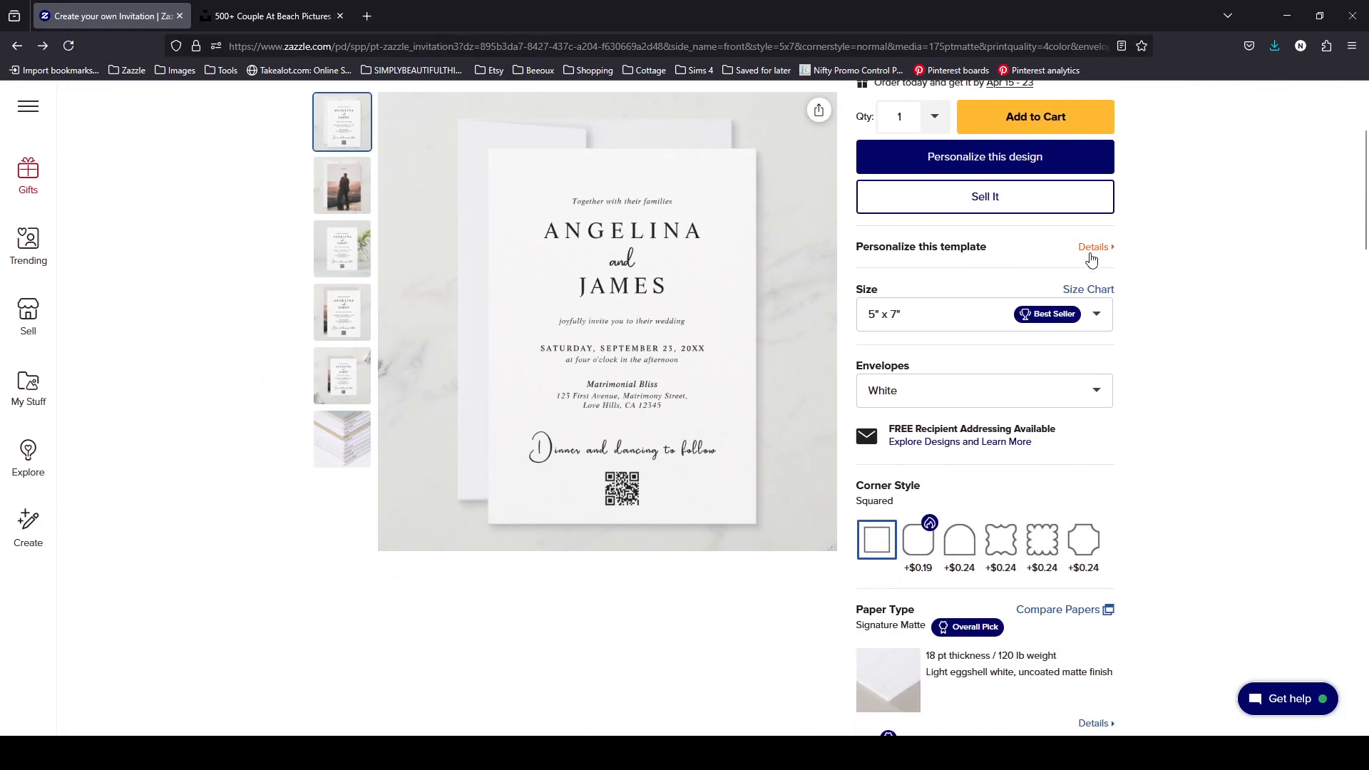
left_click(1115, 246)
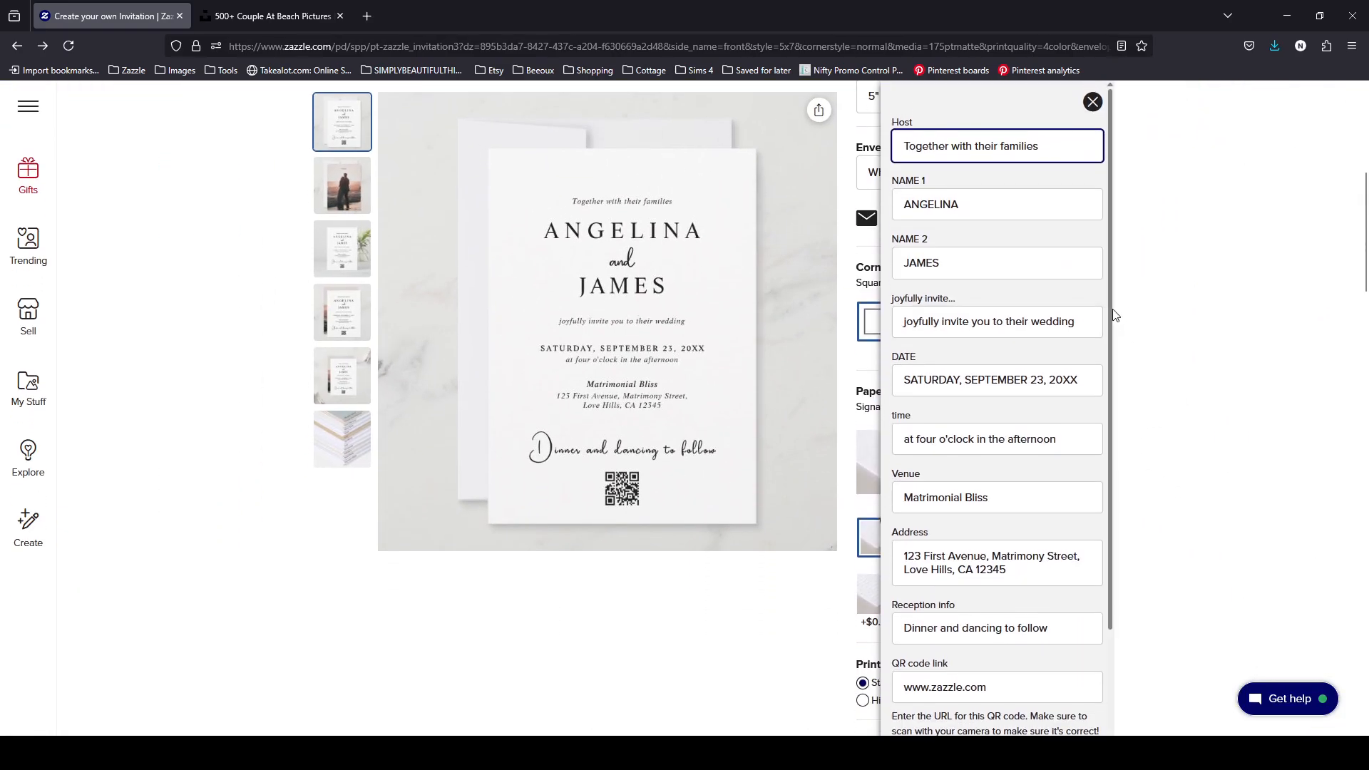
left_click_drag(1109, 332, 1111, 471)
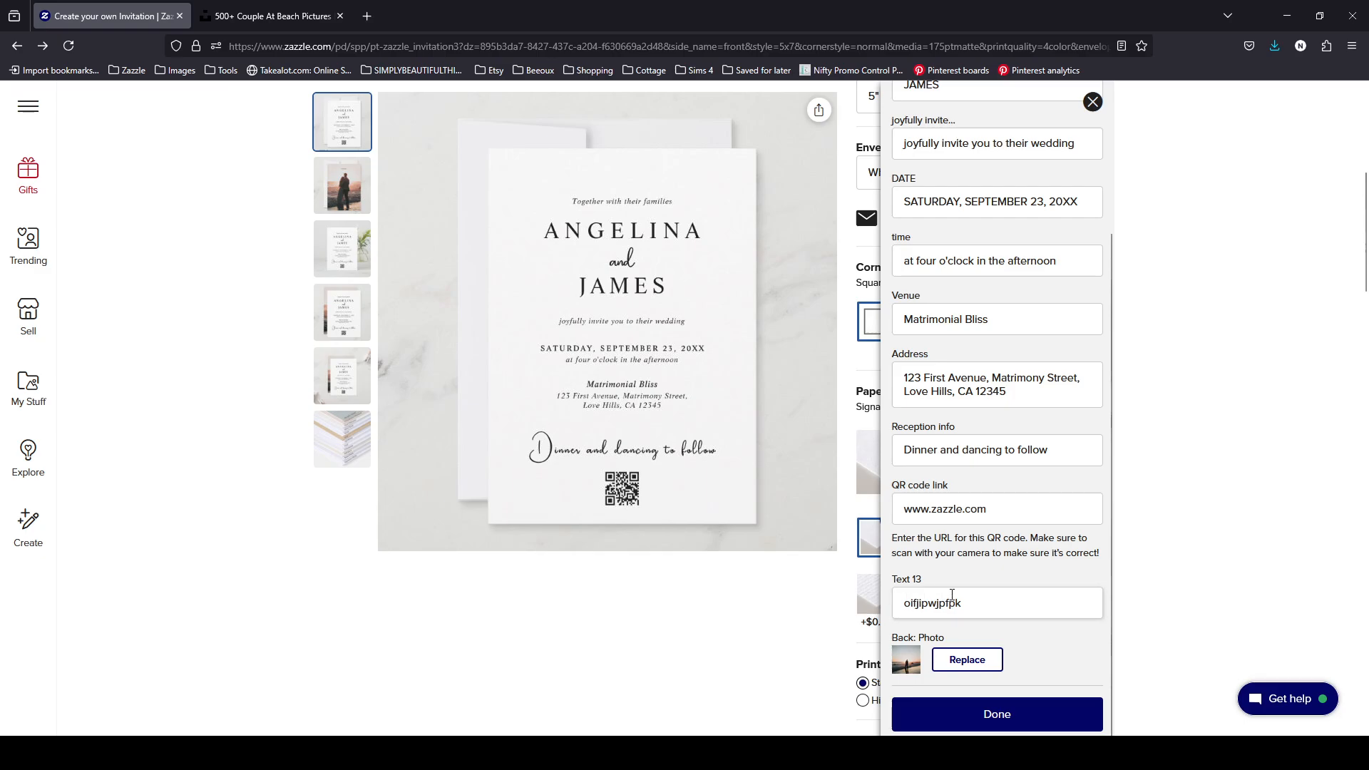
left_click(1092, 101)
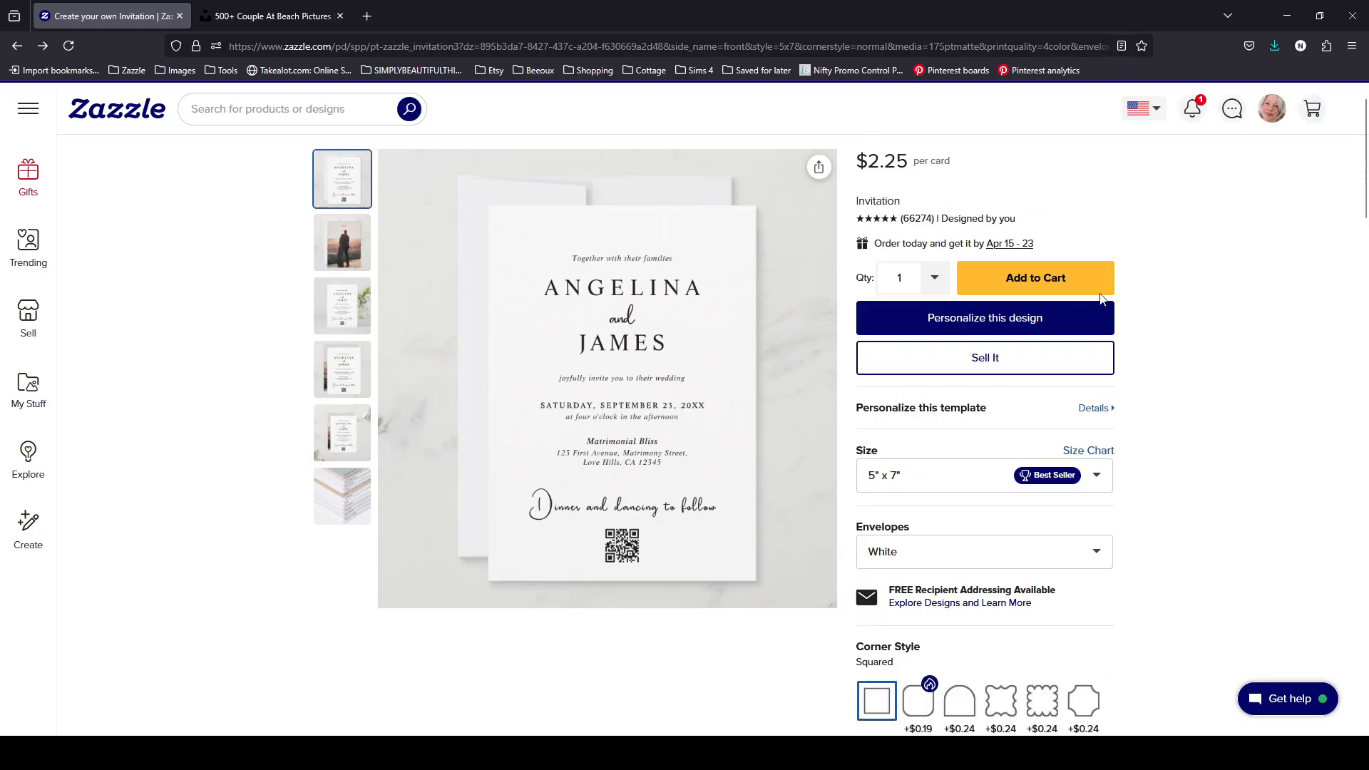
- Reopen the design for editing and compare the layer order on the front and back with the URL parameter names
left_click(946, 333)
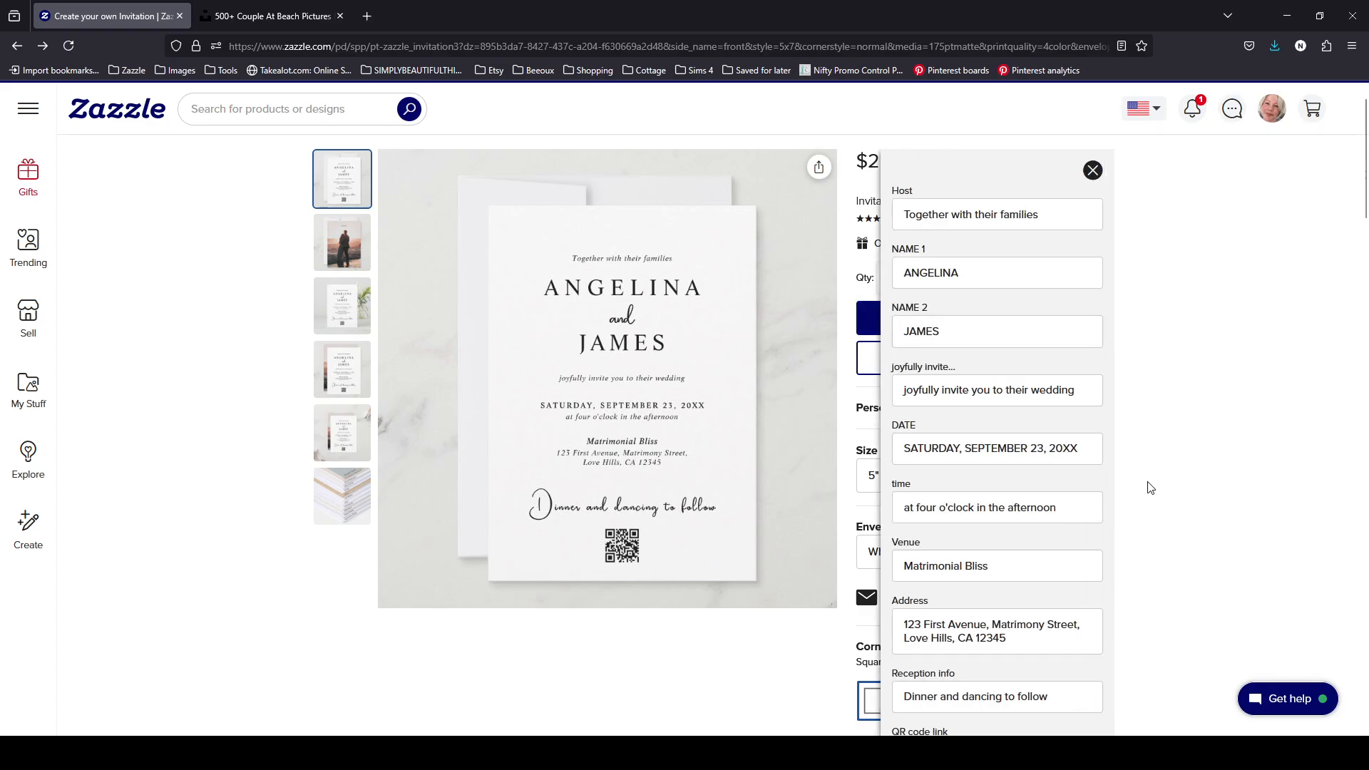
scroll(1116, 377, "down", 5)
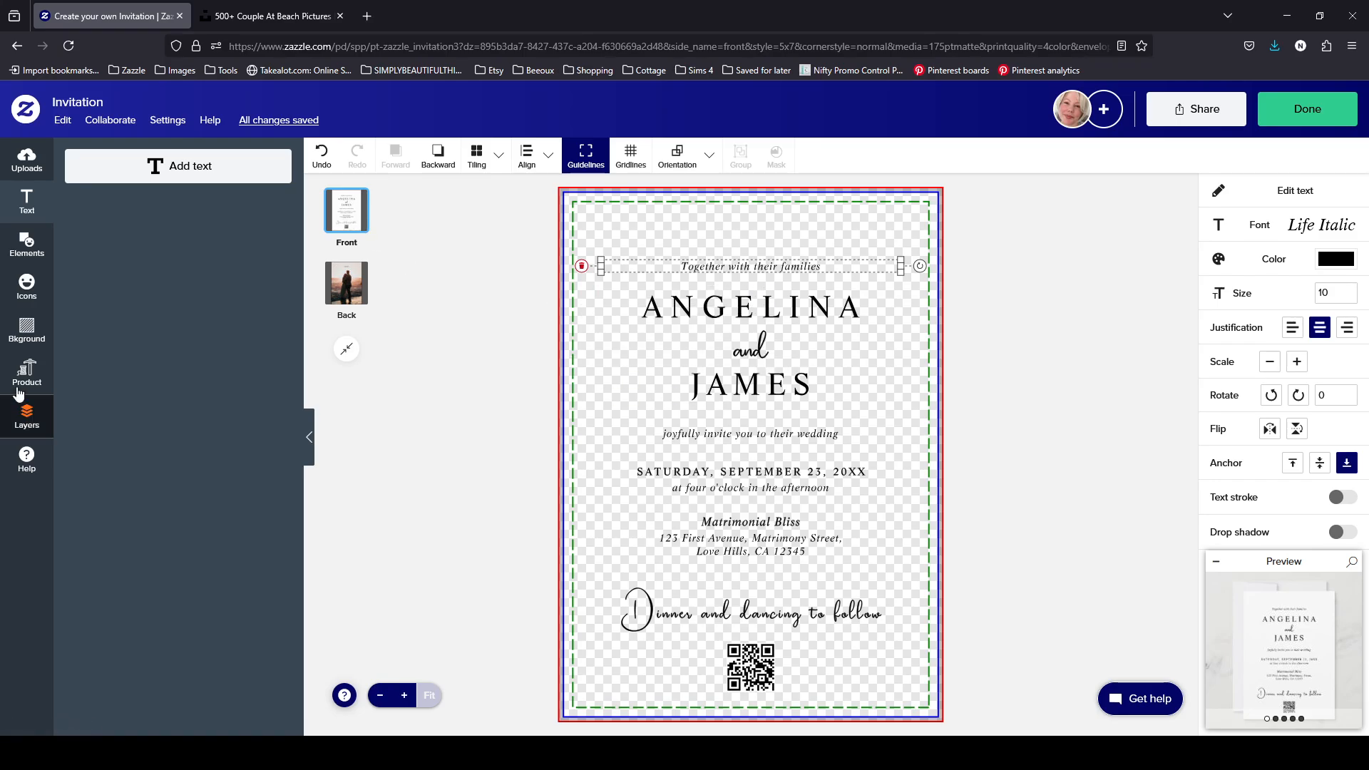
left_click(29, 425)
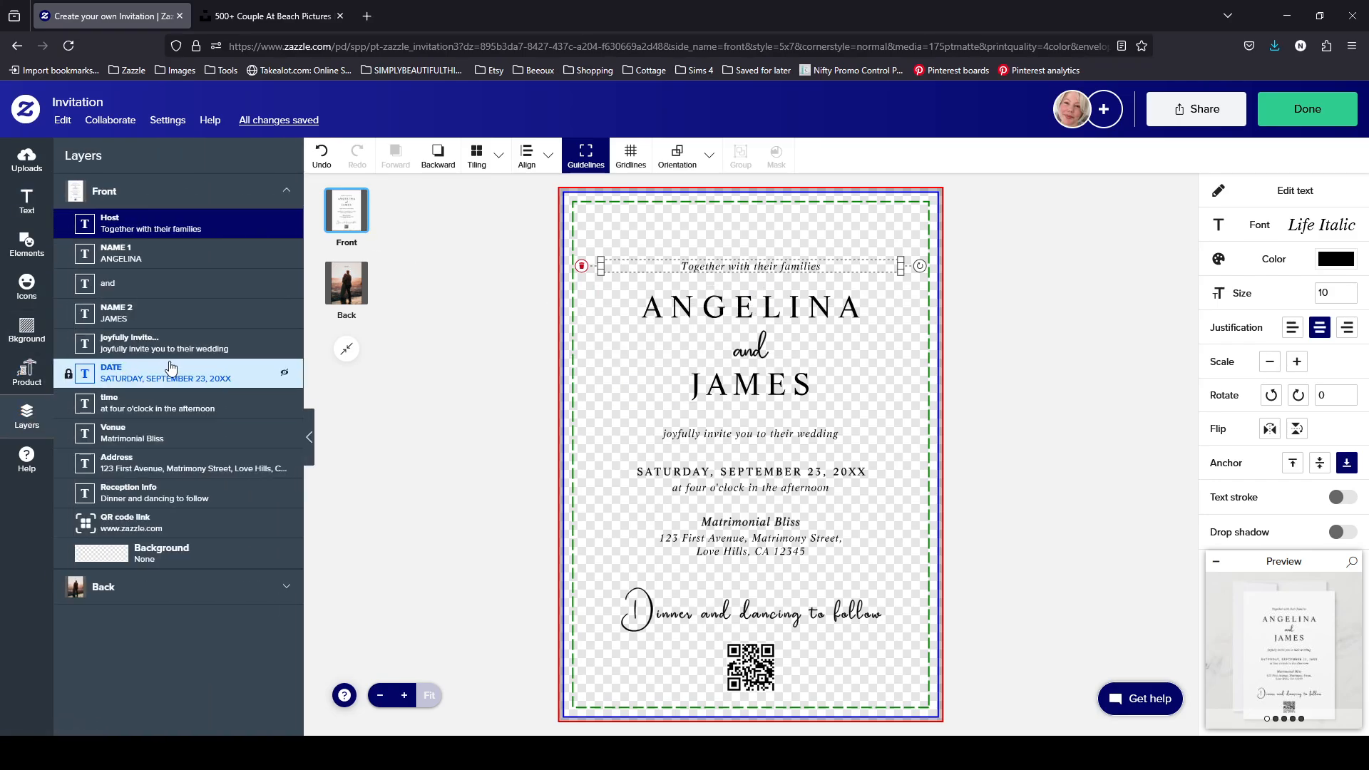
scroll(1357, 354, "down", 5)
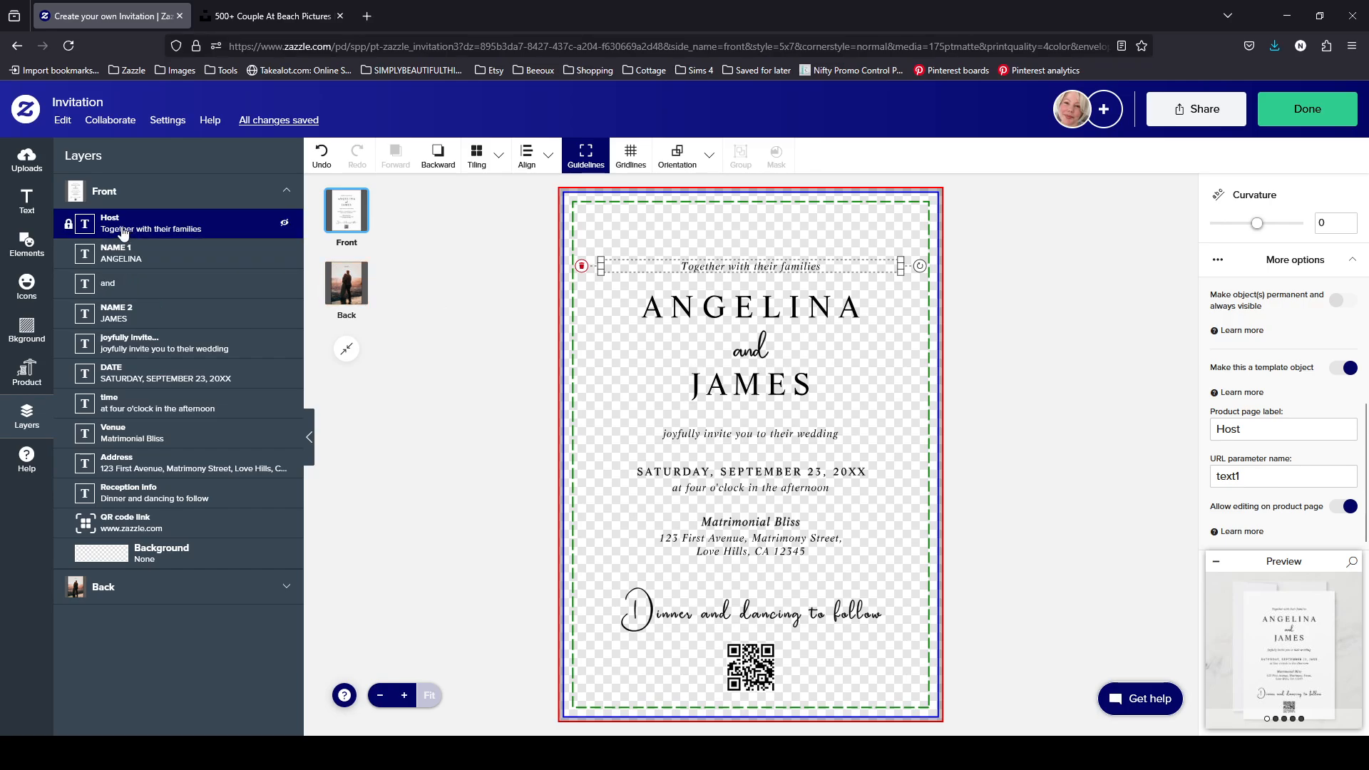
left_click(152, 589)
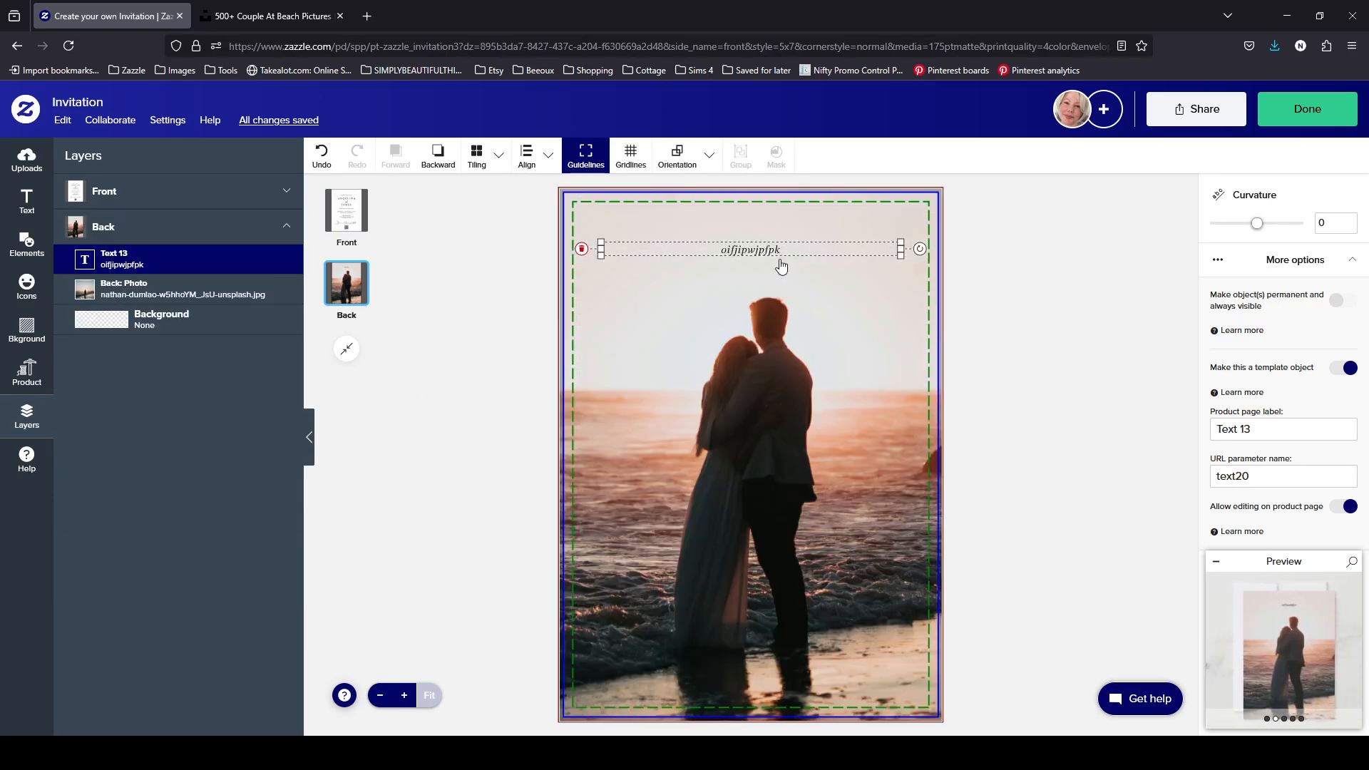
left_click(236, 191)
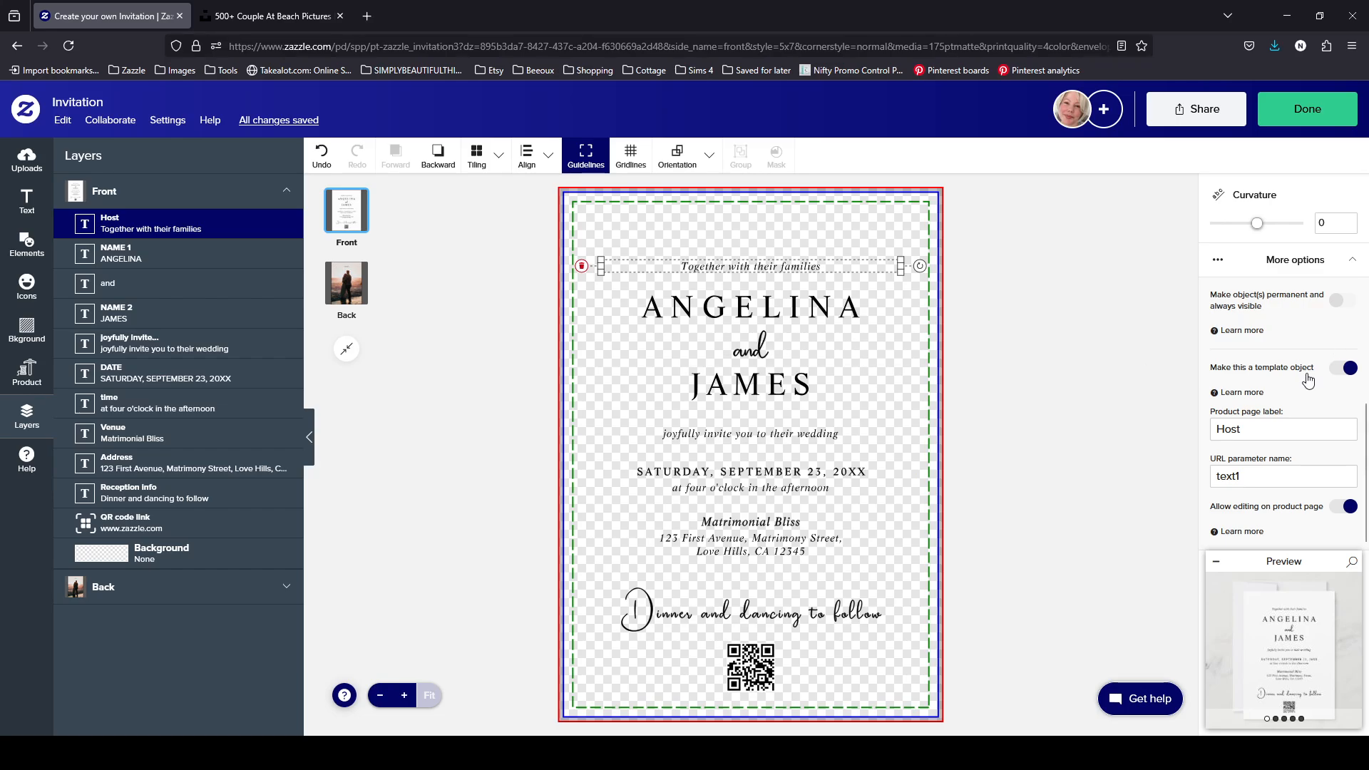
- Change the product page label of the host line to "Front: Host" and copy the "Front: " prefix
left_click(1217, 430)
type("Front:")
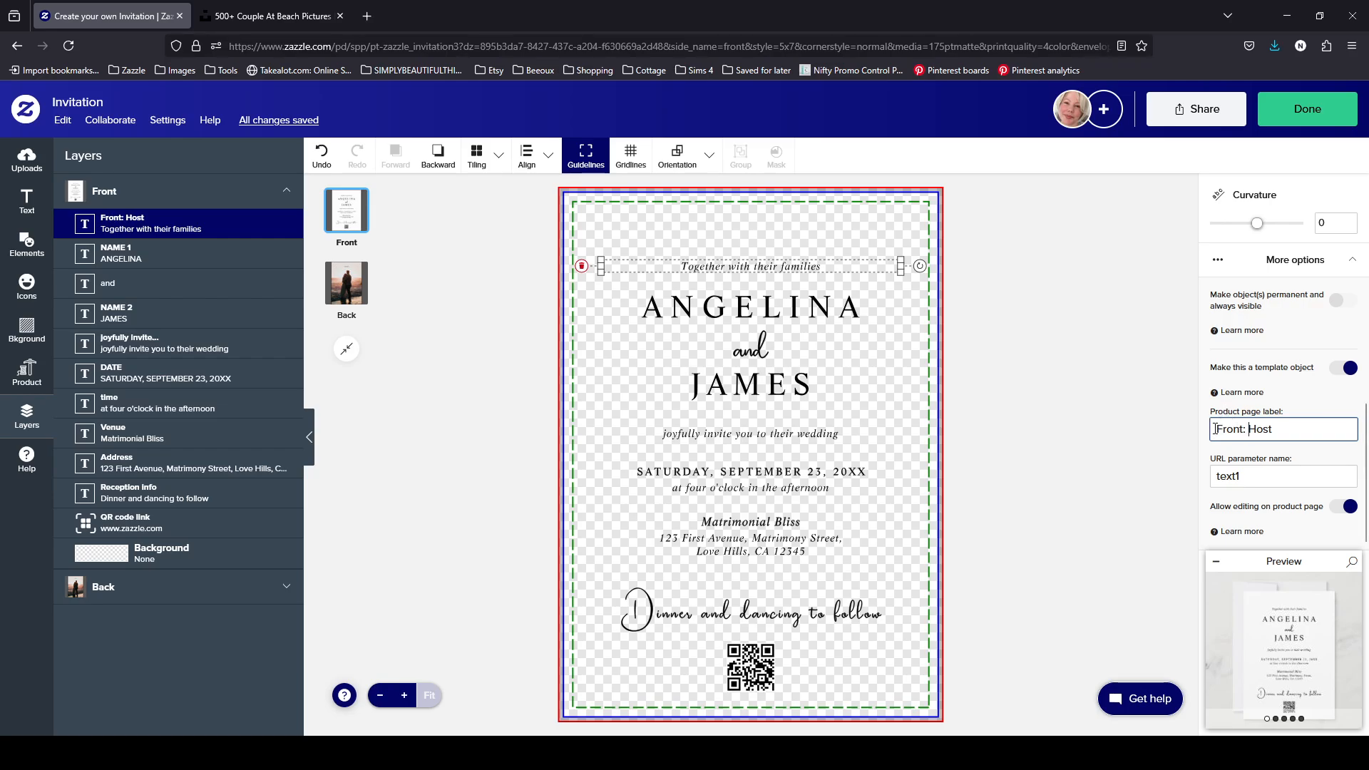
left_click_drag(1215, 429, 1248, 435)
key("ctrl+c")
- Prefix the product page labels of the two name texts so they read "Front: NAME 1" and "Front: NAME 2"
left_click(789, 317)
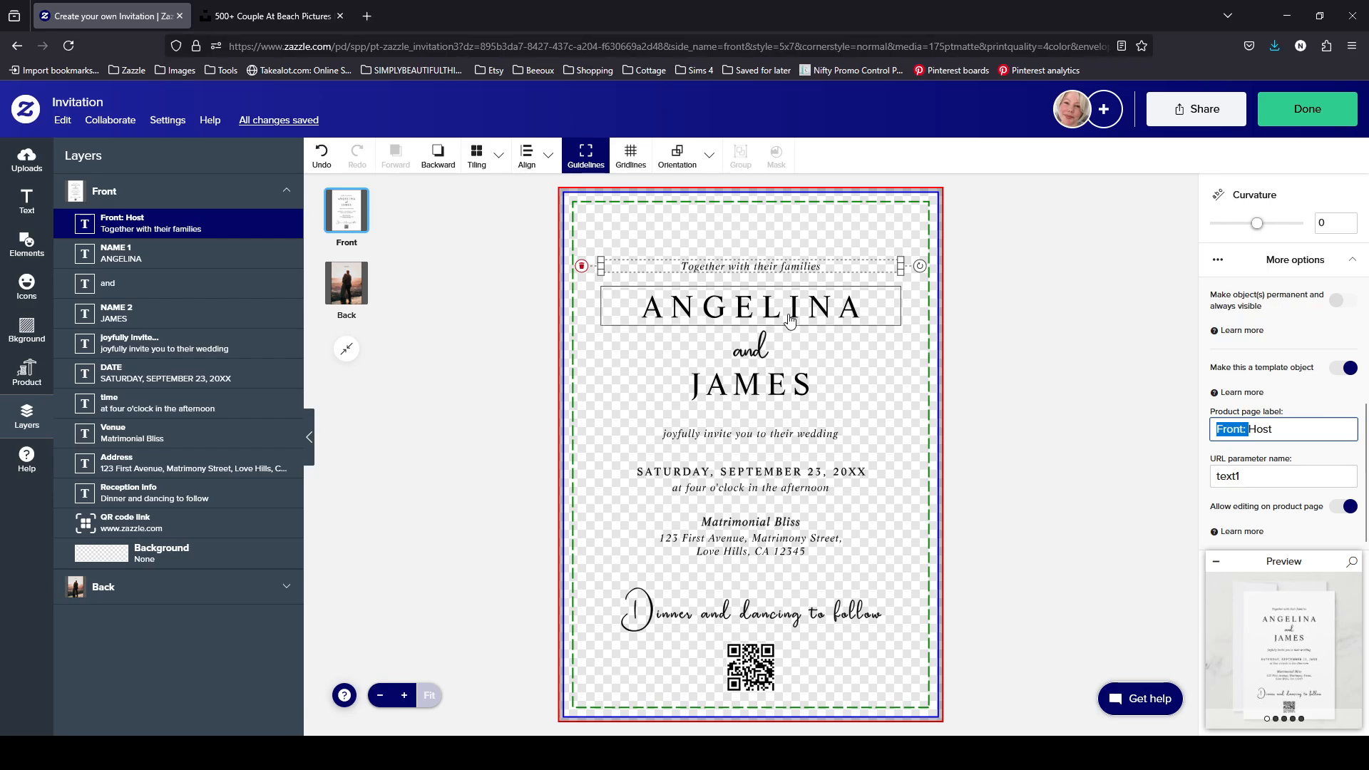
left_click(1218, 428)
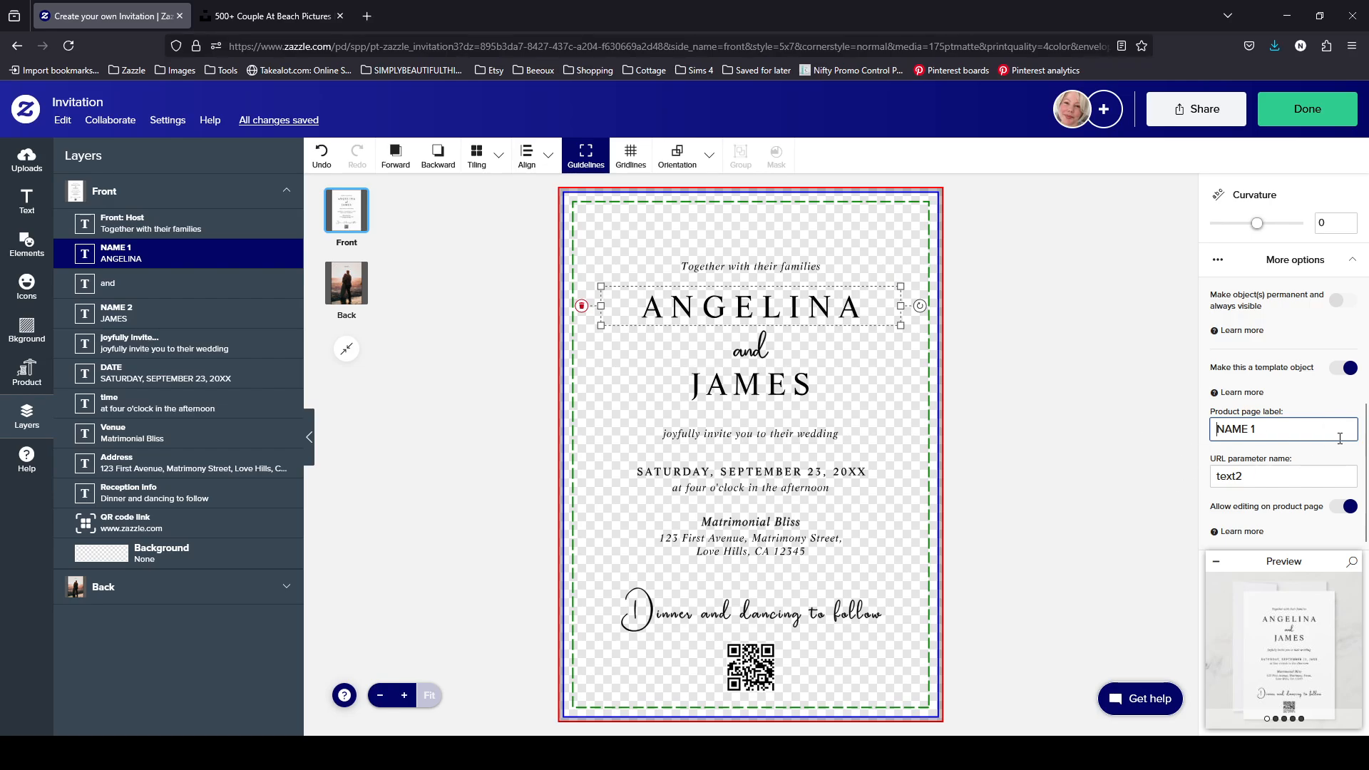
key("ctrl+v")
left_click(820, 379)
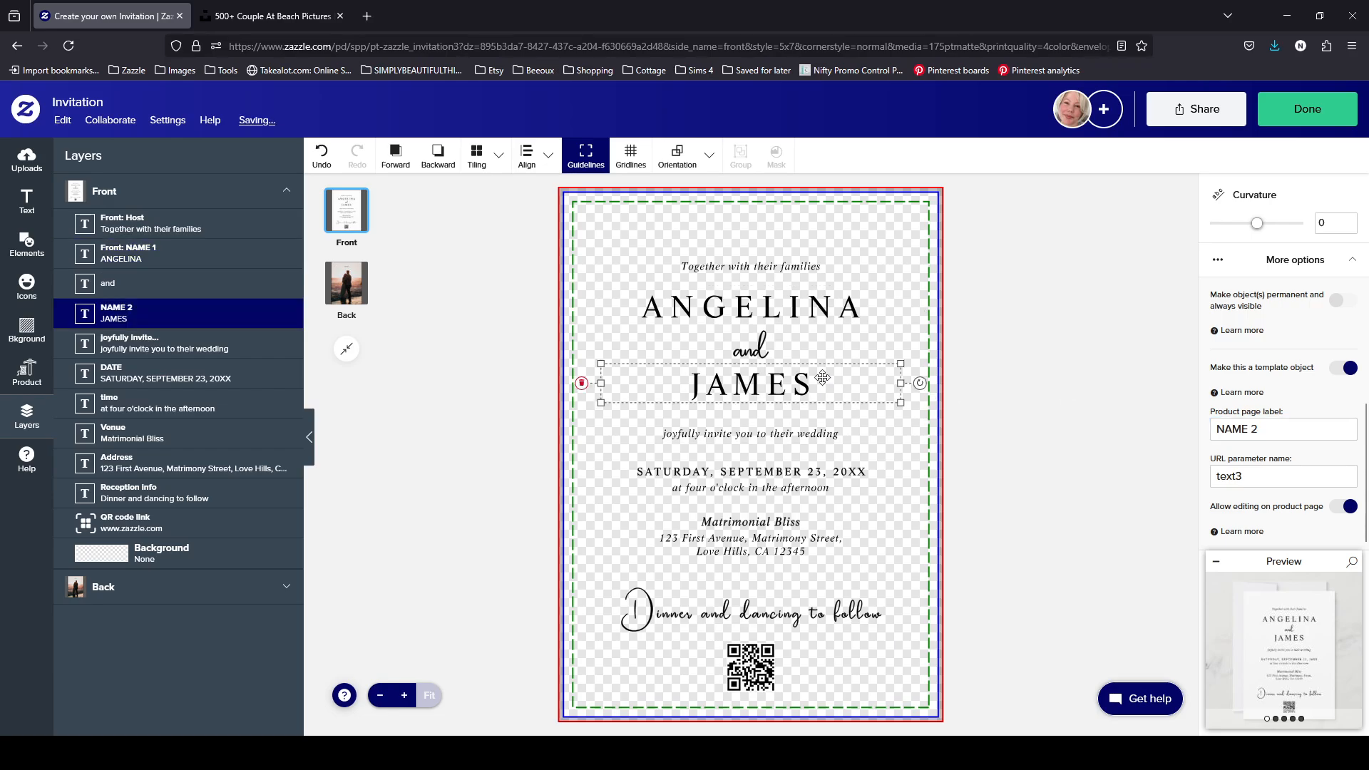
left_click(1216, 427)
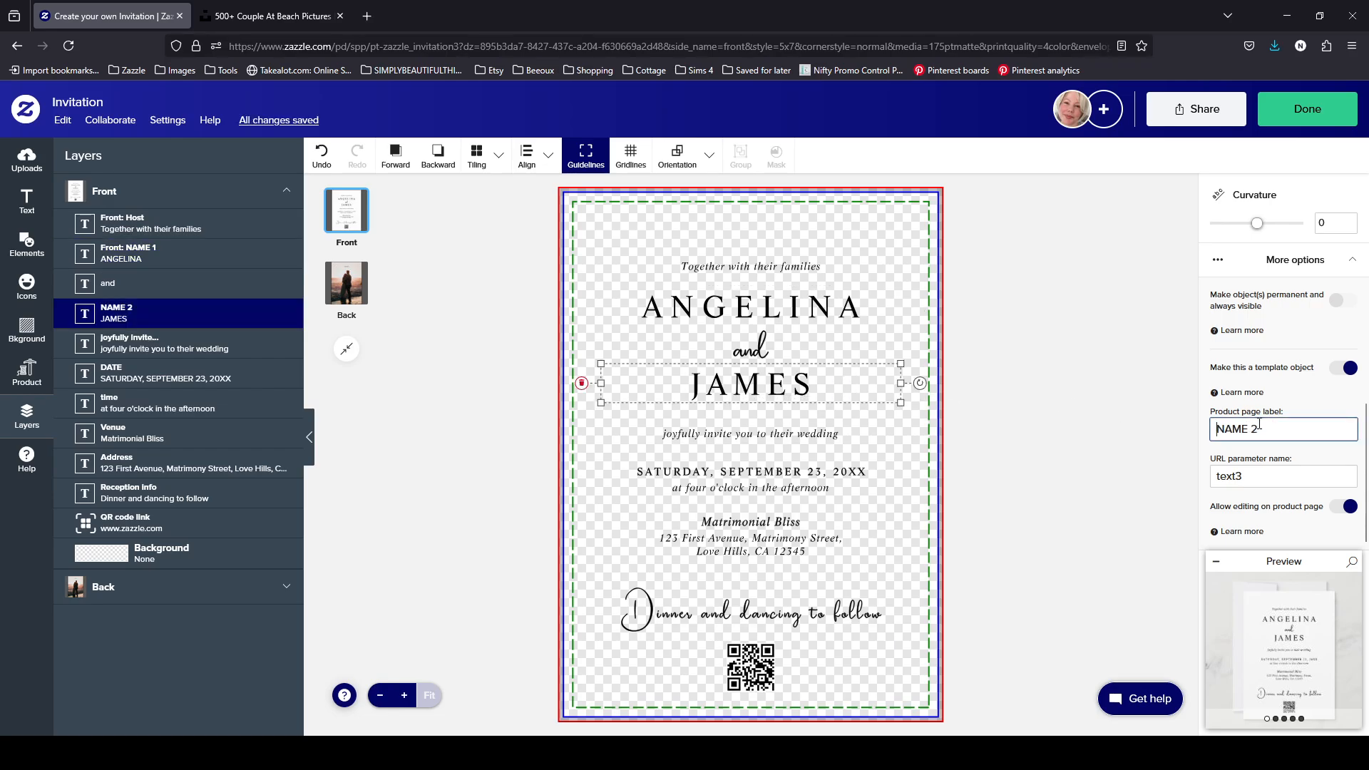
key("ctrl+v")
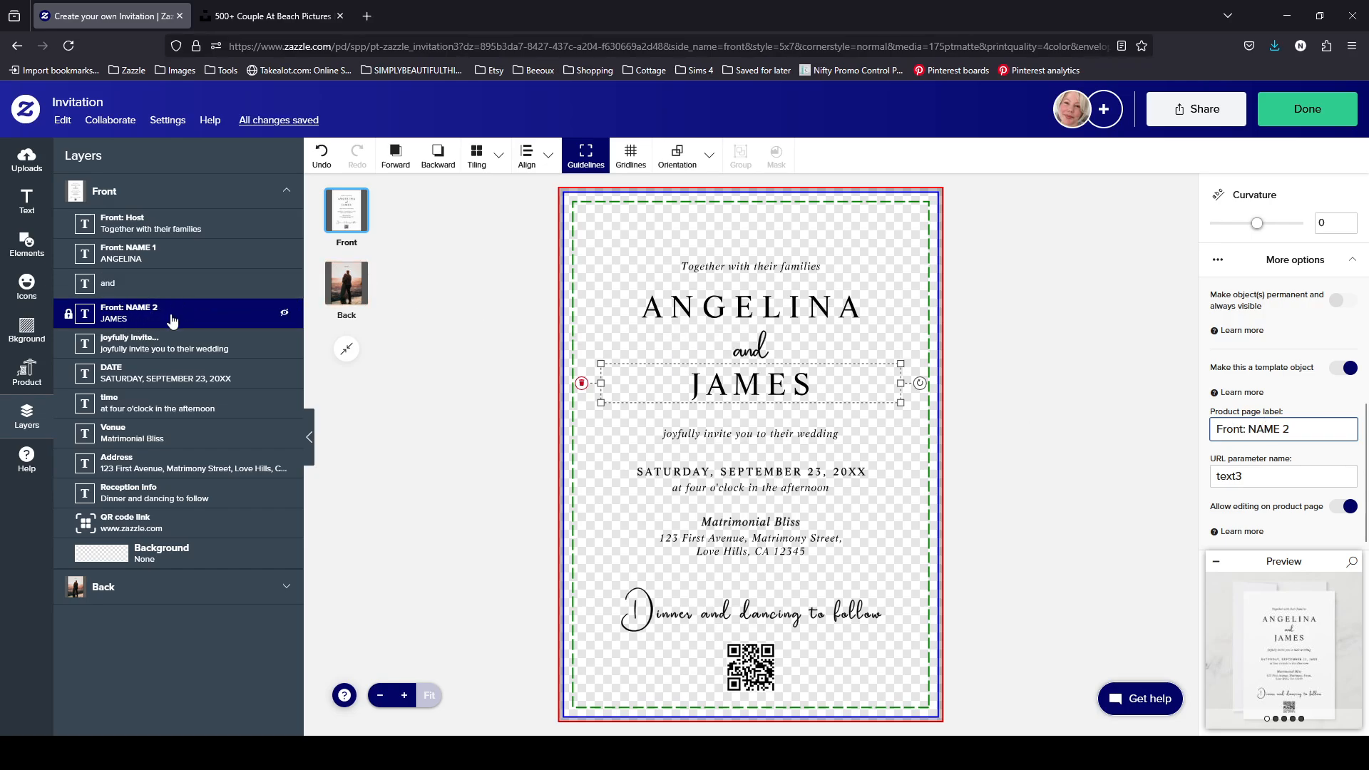
- Prefix the labels of the invitation line and date text so they read "Front: joyfully invite..." and "Front: DATE"
left_click(804, 430)
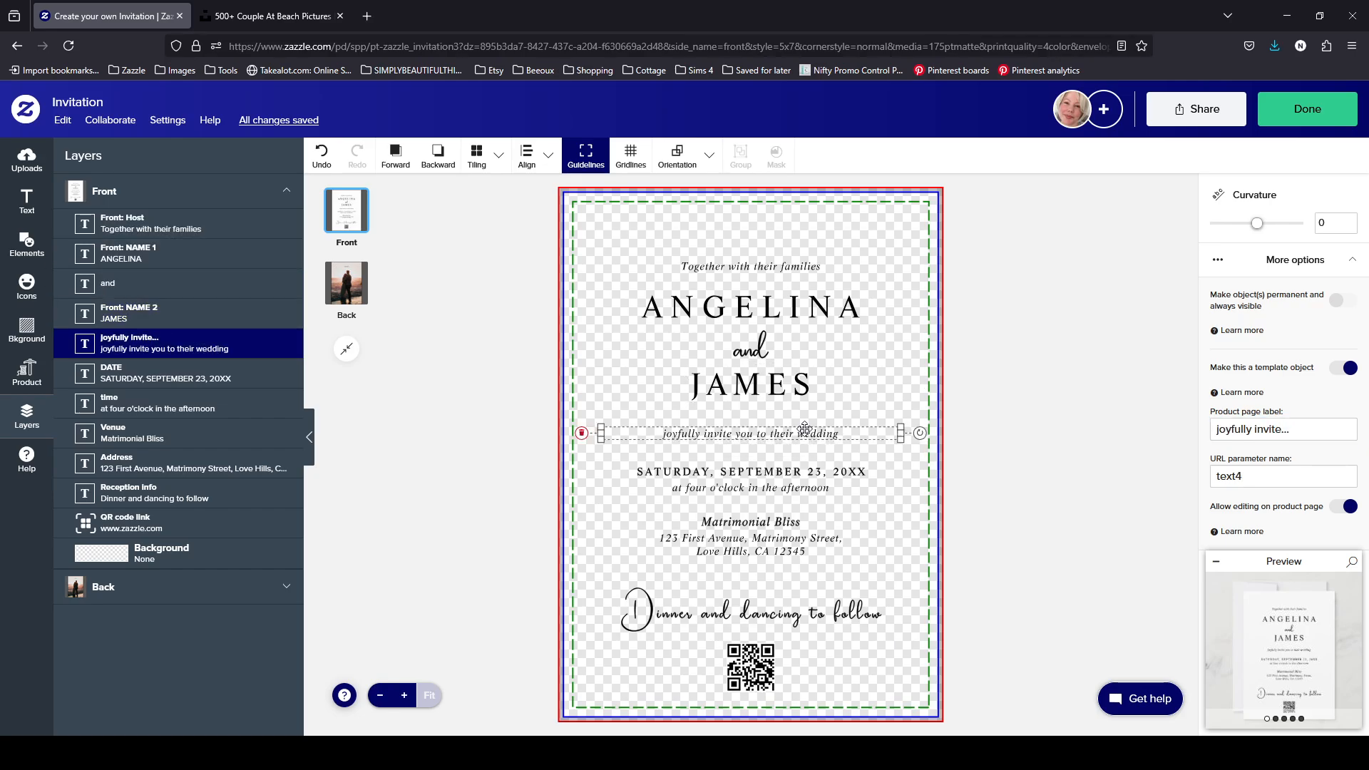
left_click(1215, 428)
key("ctrl+v")
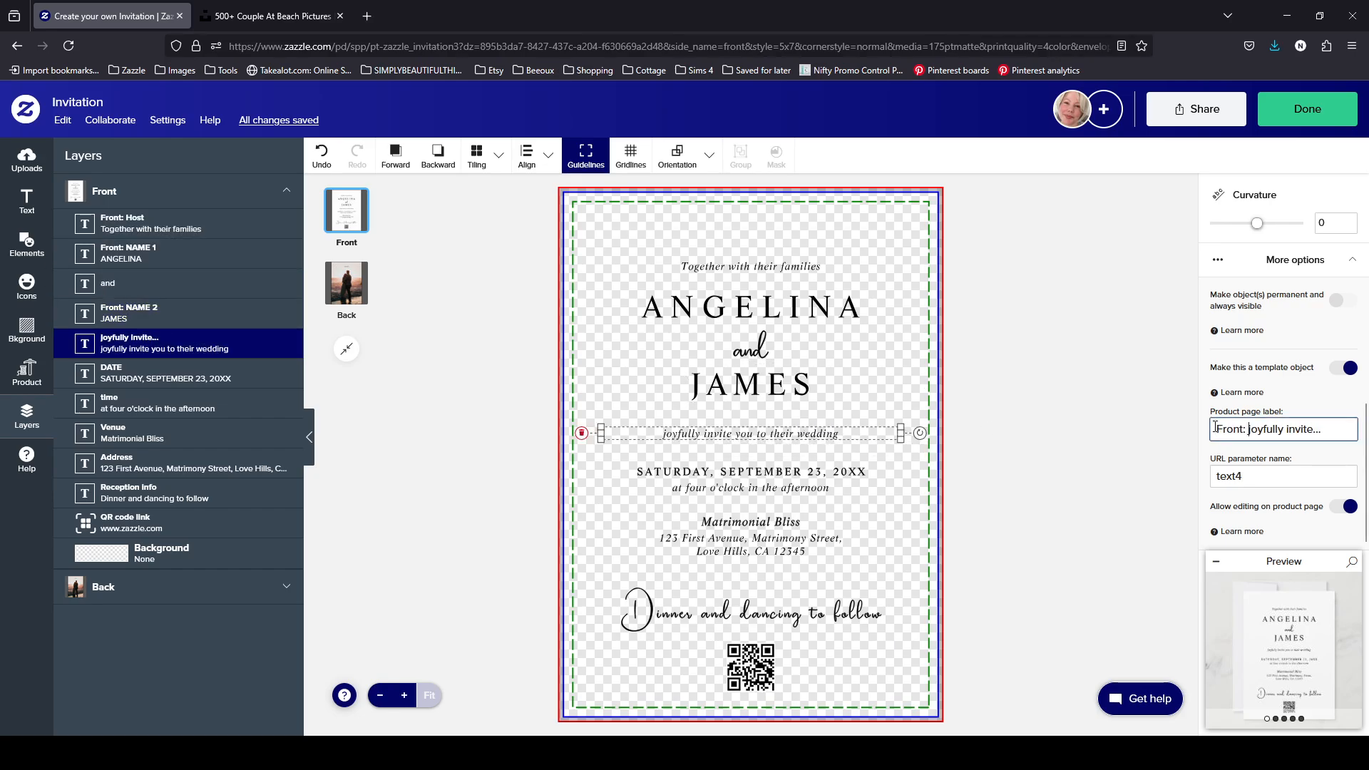
left_click(852, 467)
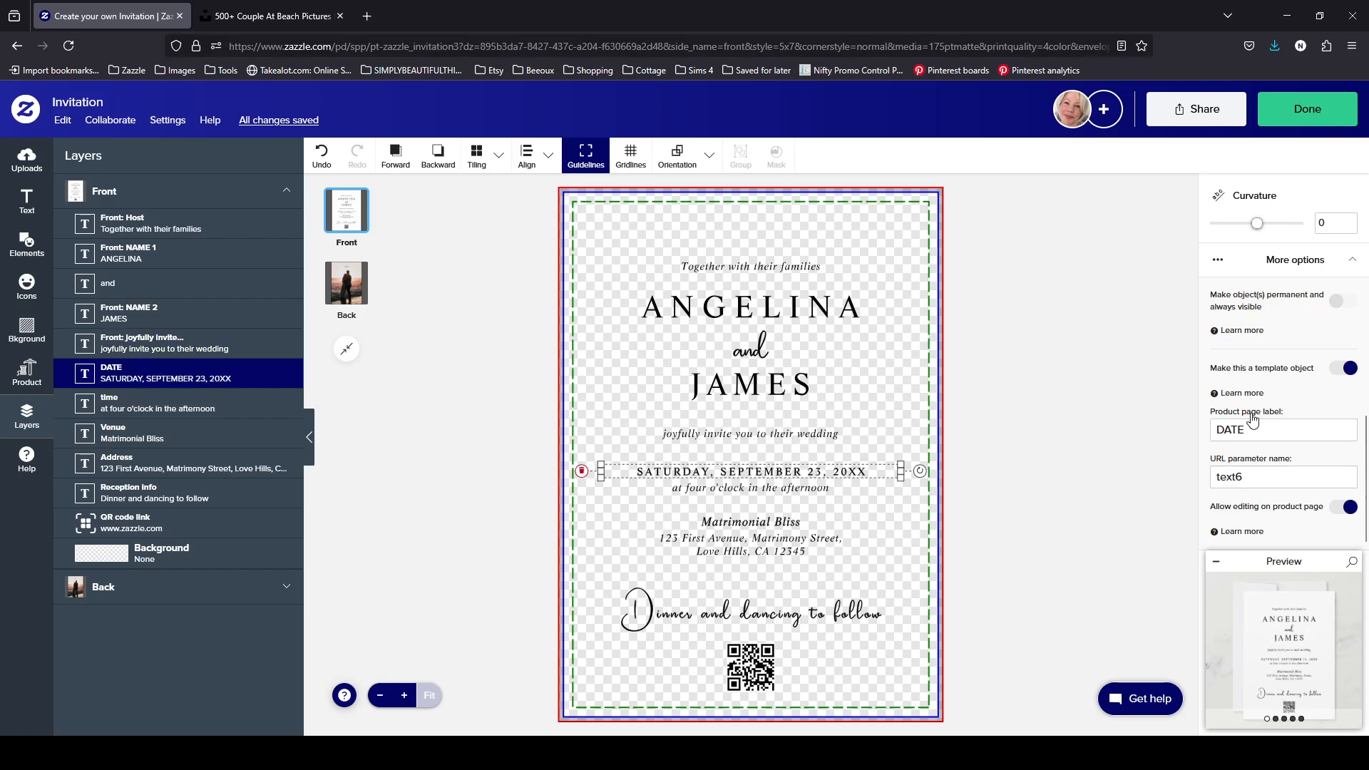
left_click(1217, 425)
key("ctrl+v")
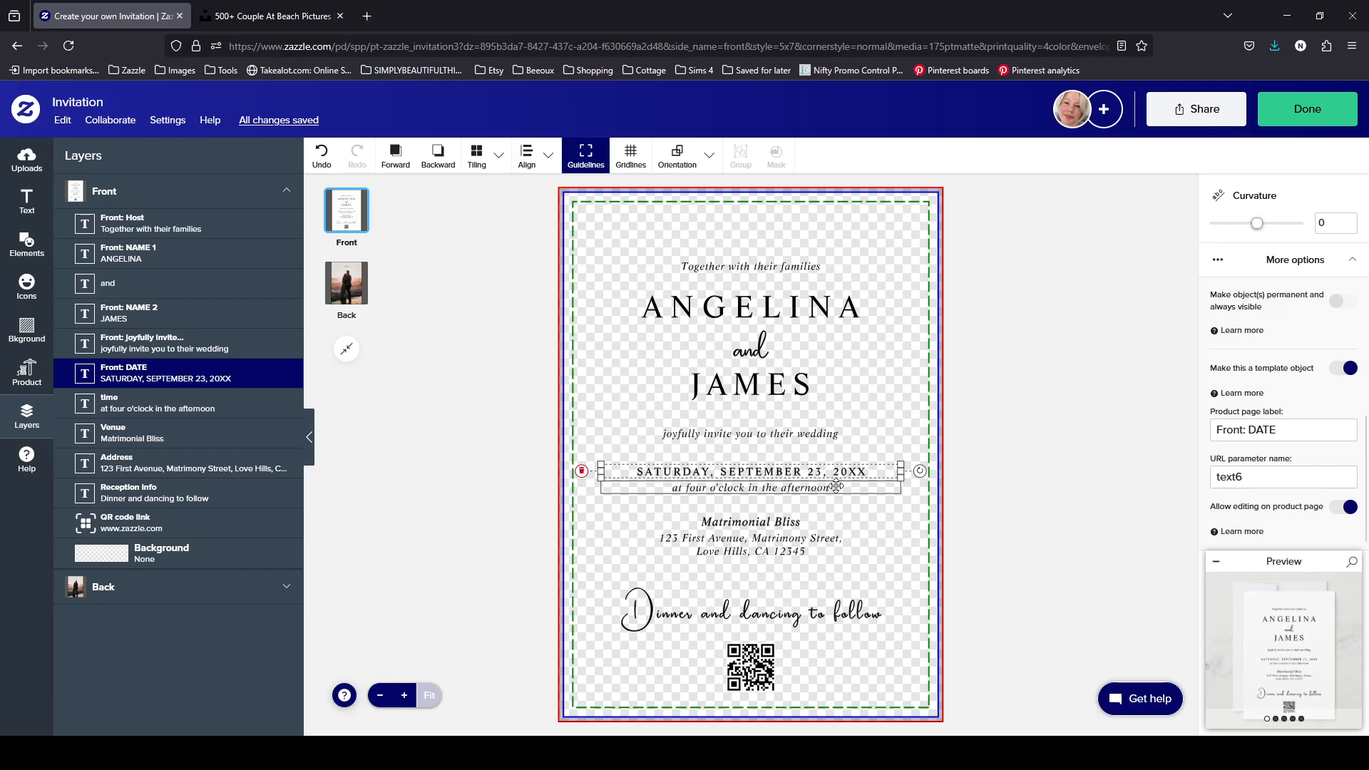
- Prefix the product page labels of the time and venue texts so they read "Front: time" and "Front: Venue"
left_click(834, 487)
left_click(1218, 429)
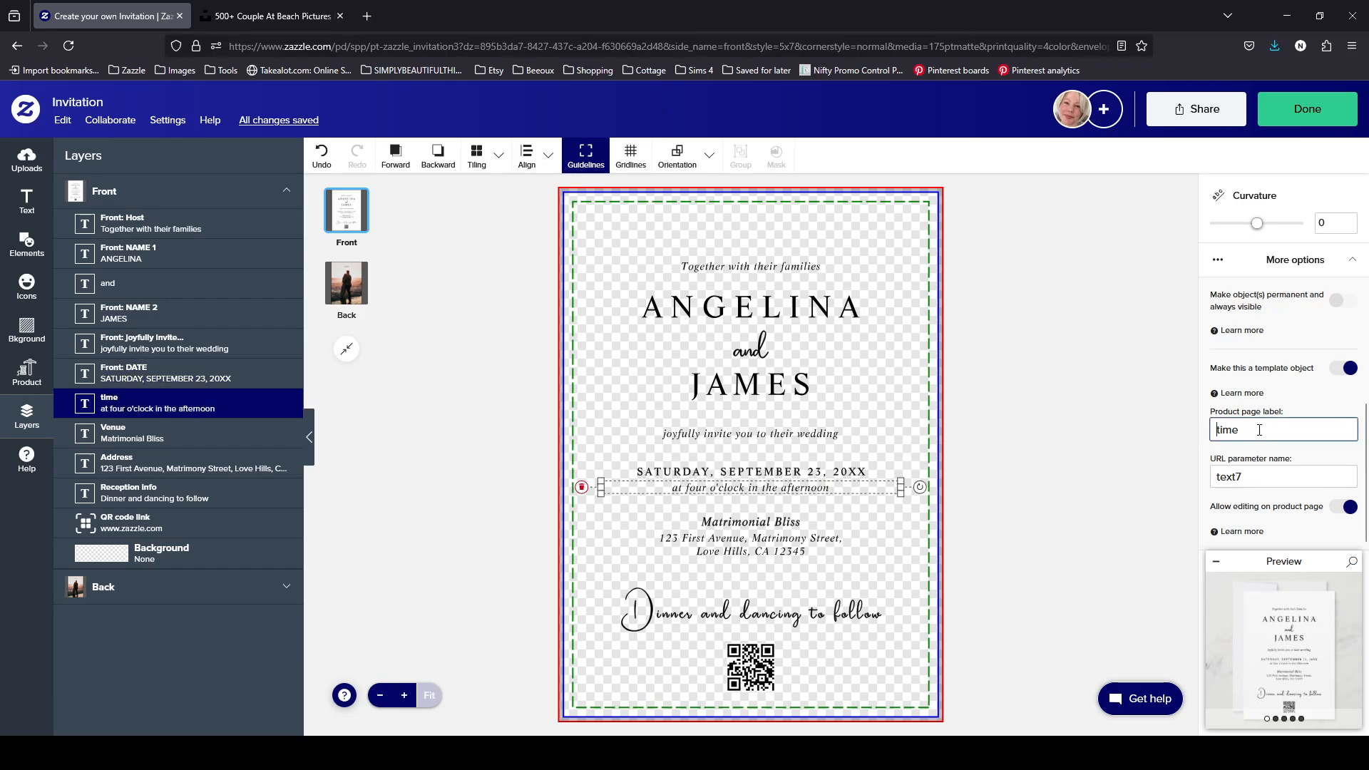
key("ctrl+v")
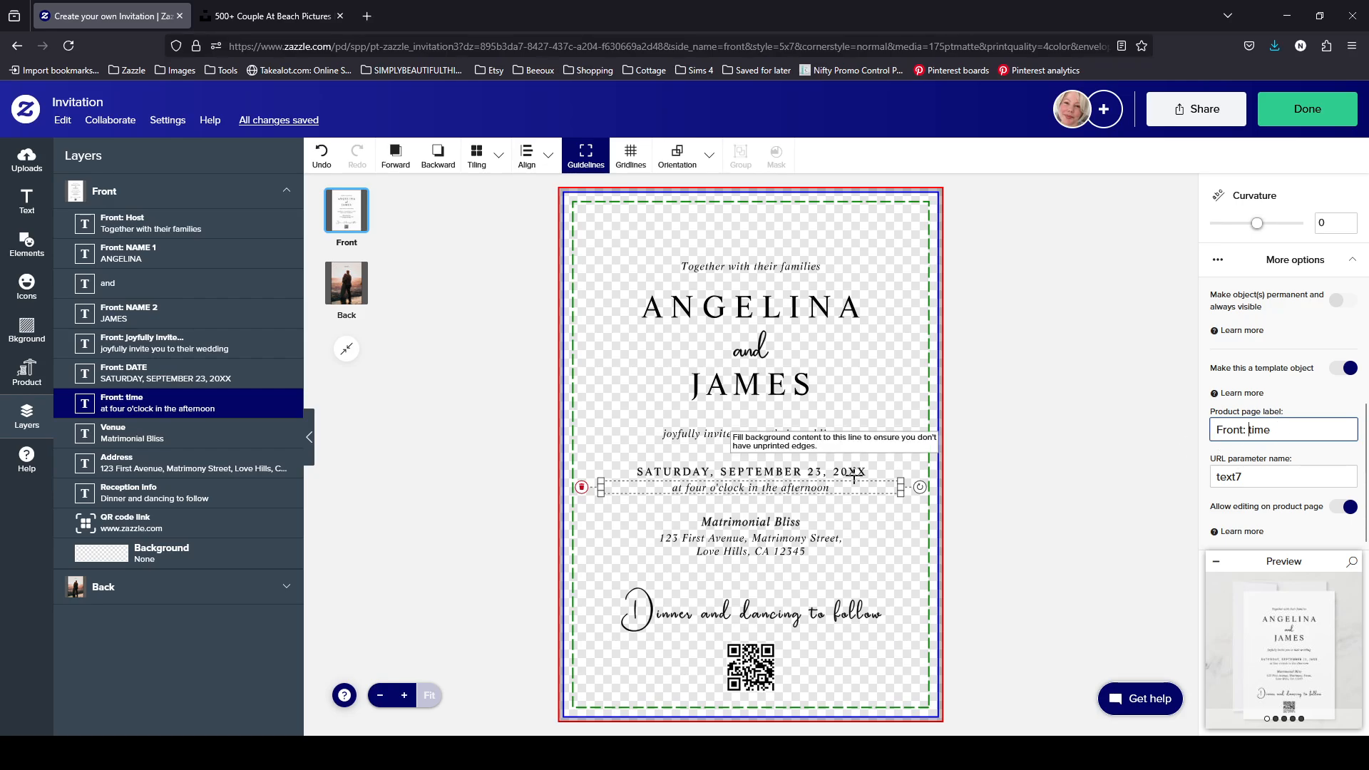
left_click(752, 519)
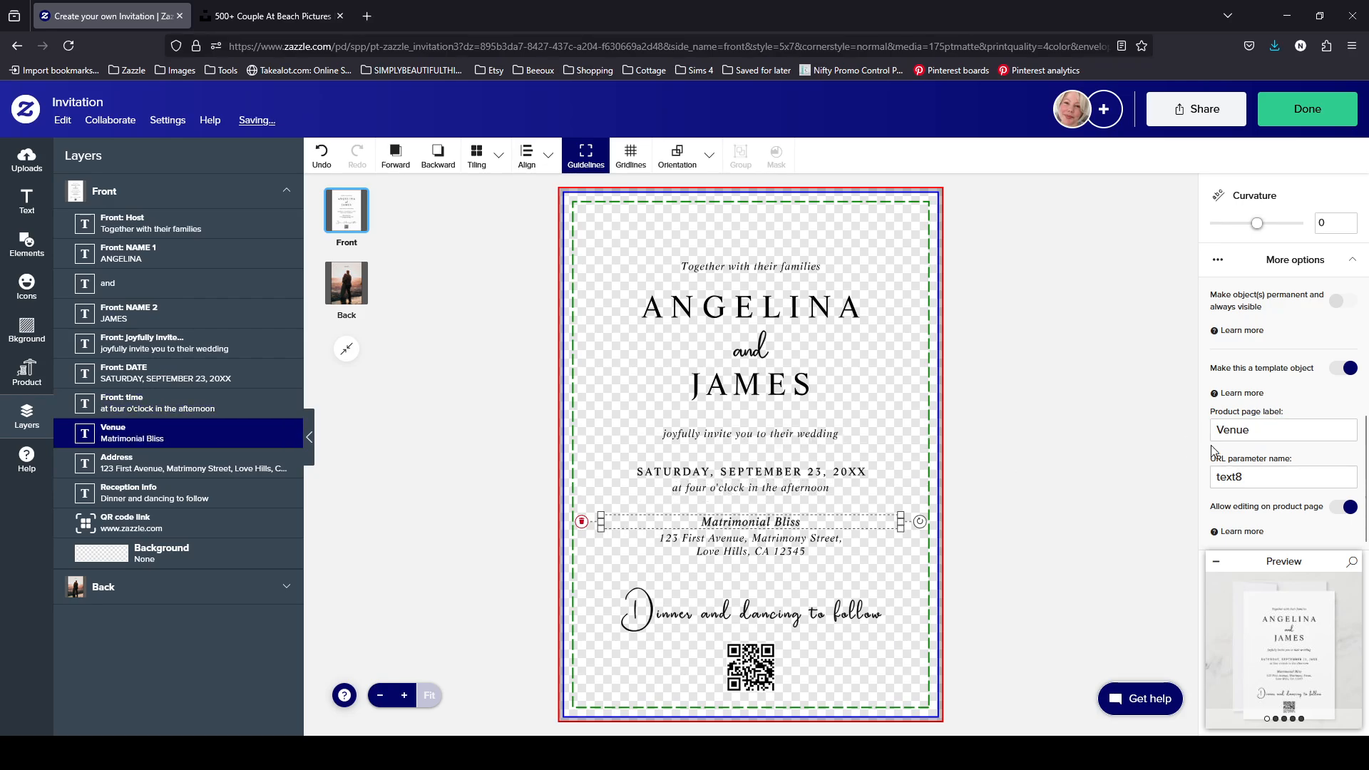
left_click(1216, 430)
key("ctrl+v")
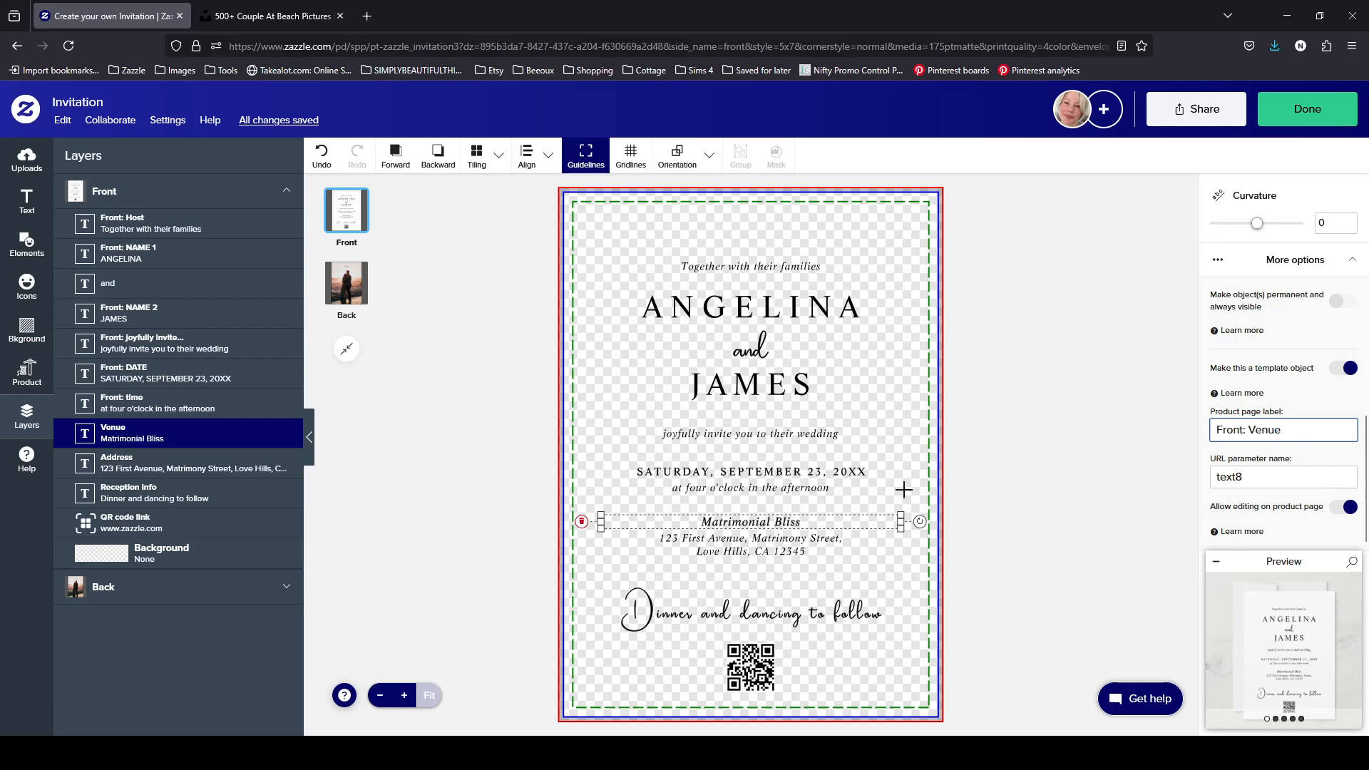
- Prefix the product page labels of the address and reception texts so they read "Front: Address" and "Front: Reception info"
left_click(762, 543)
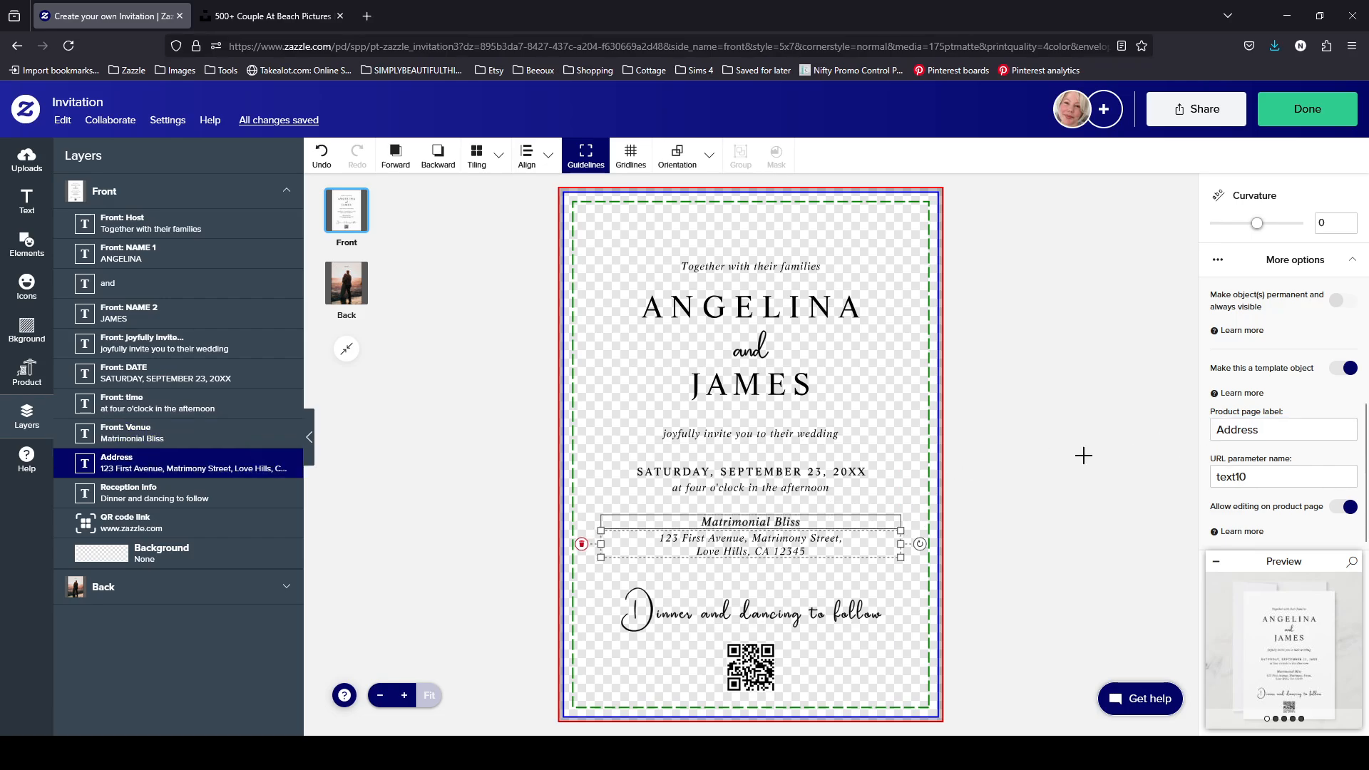
left_click(1220, 429)
key("ctrl+v")
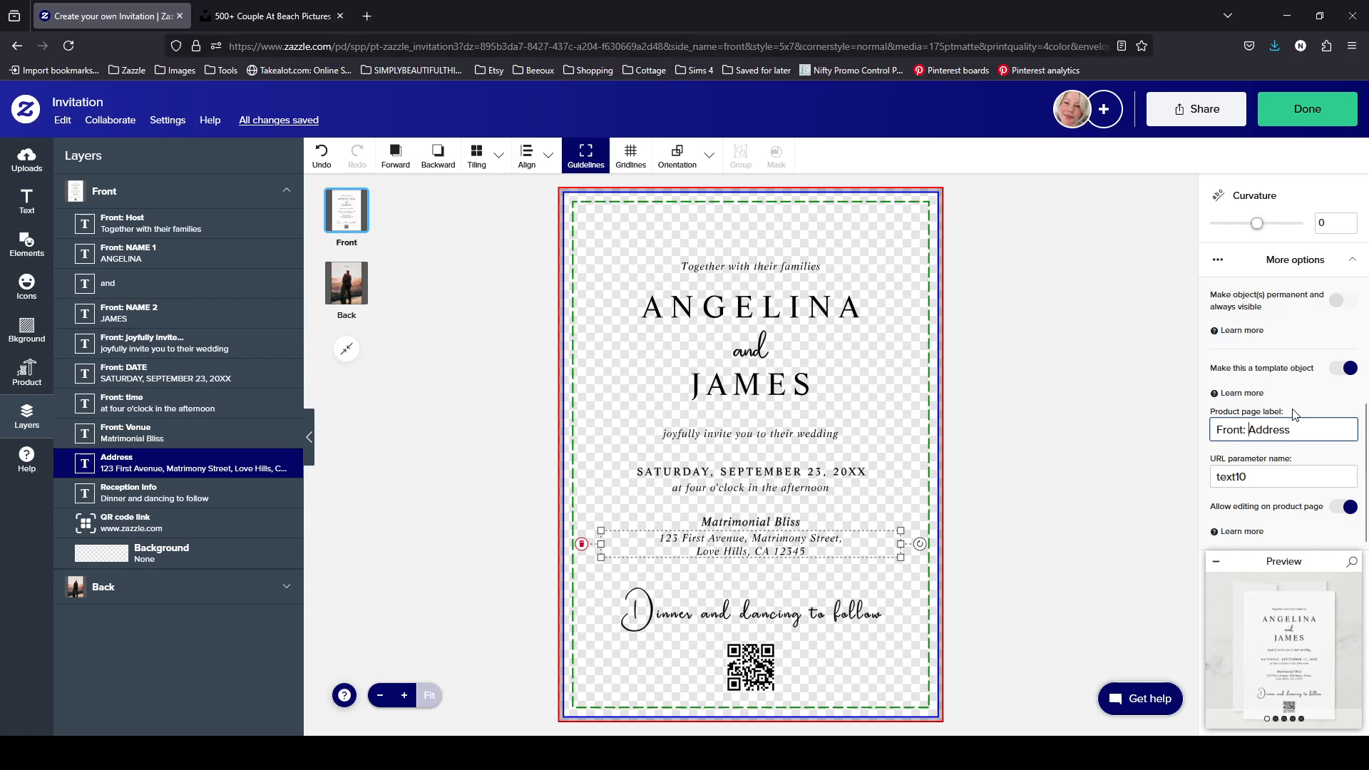
left_click(1287, 482)
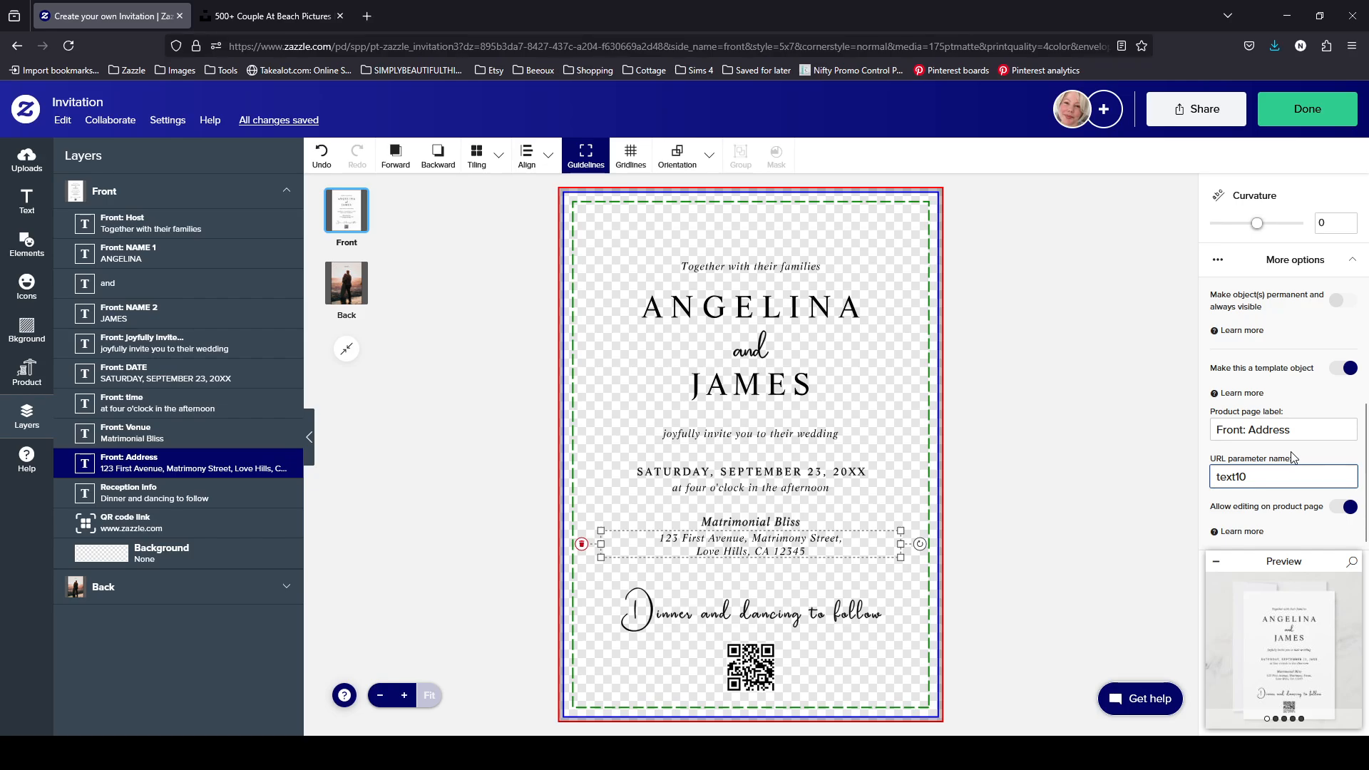
left_click(846, 618)
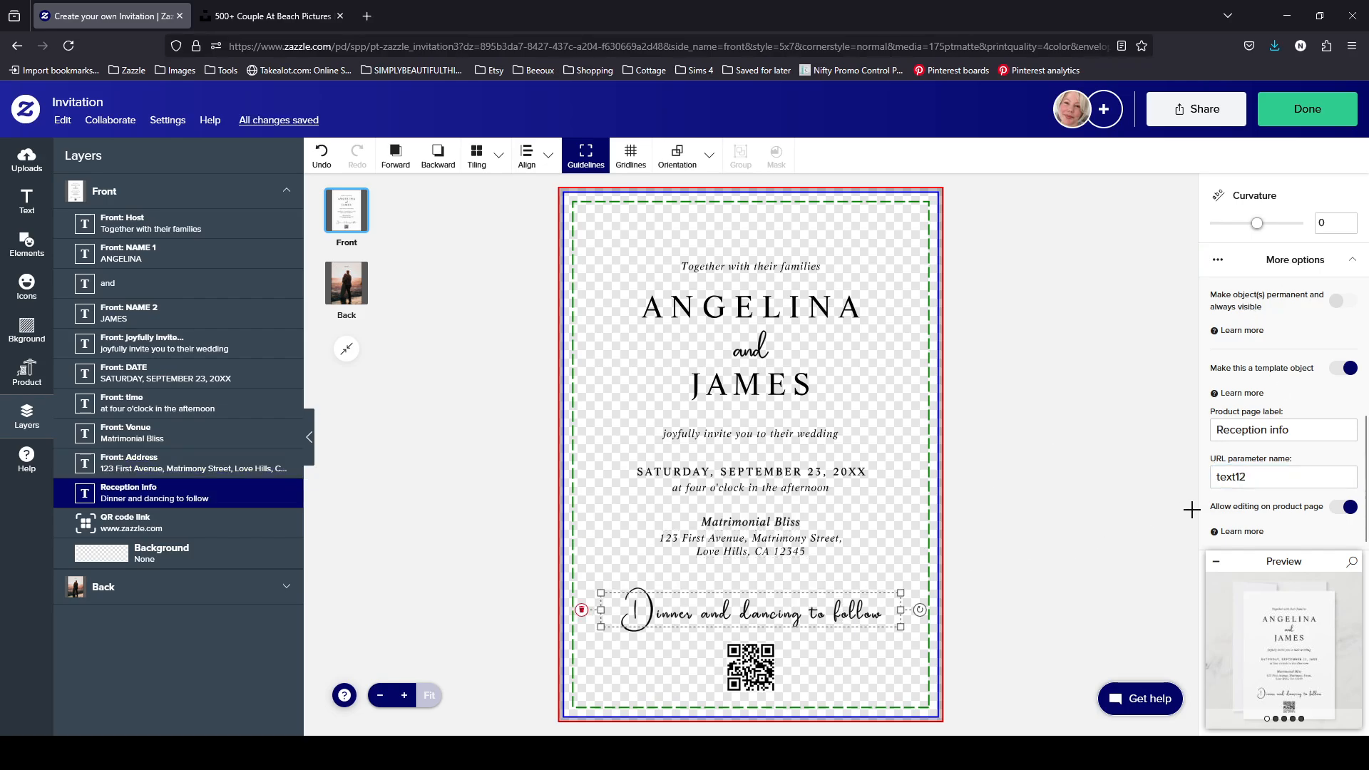
left_click(1217, 431)
type("Front:")
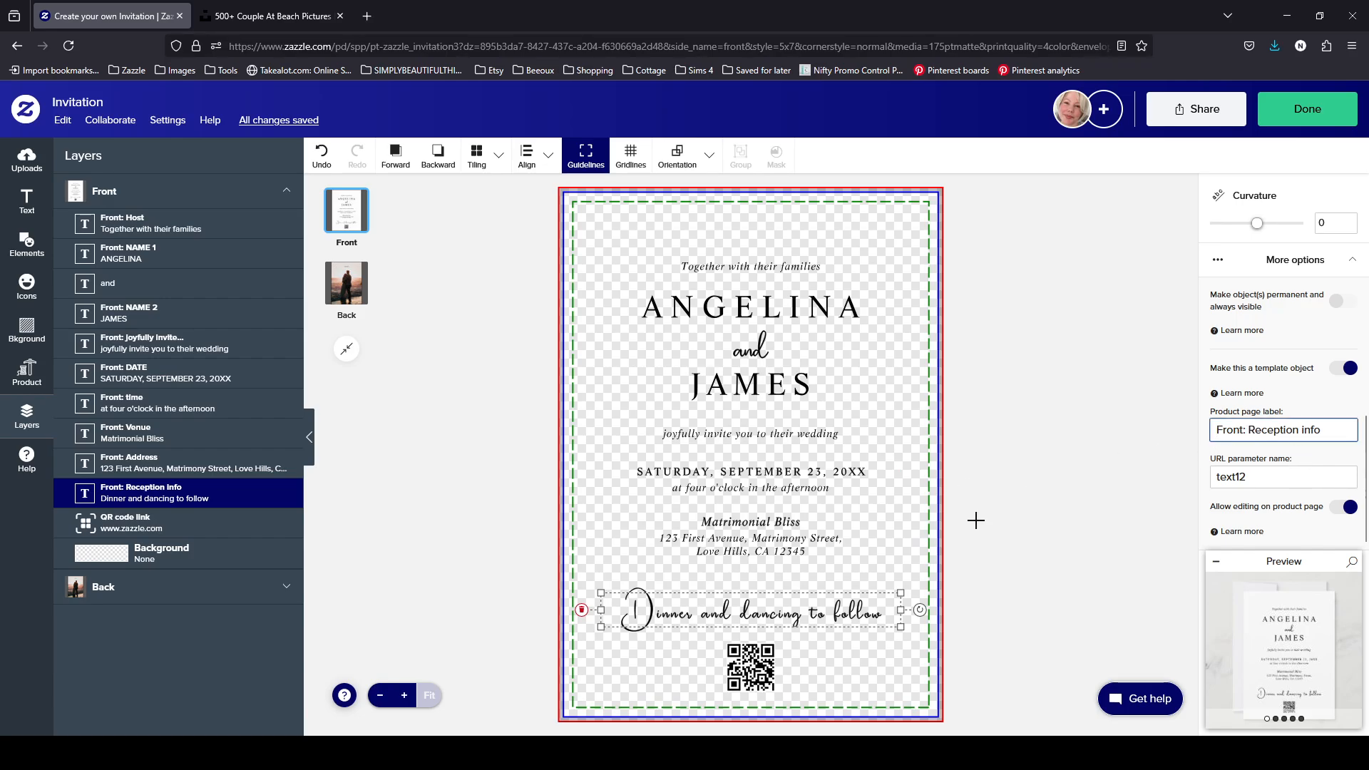
- Change the product page label of the QR code to "Front: QR code link"
left_click(751, 666)
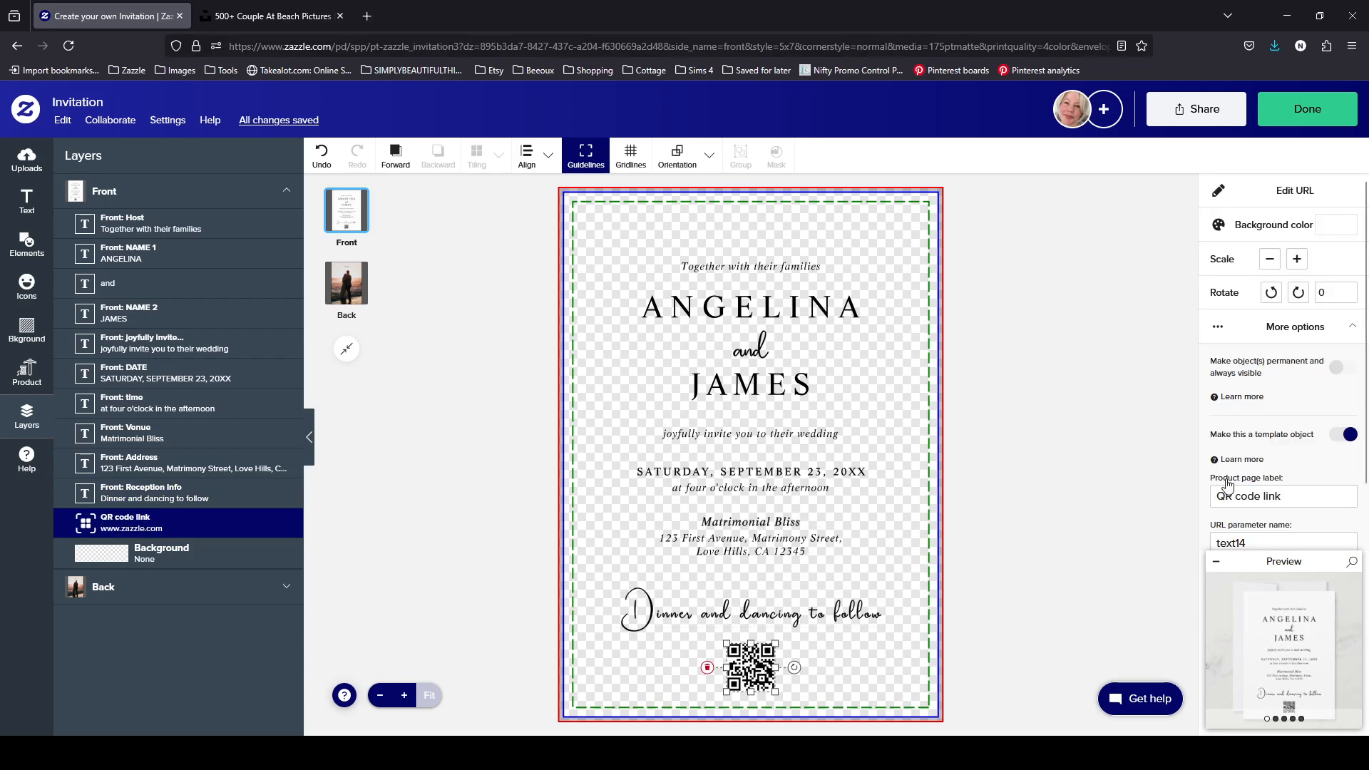
scroll(1283, 481, "down", 1)
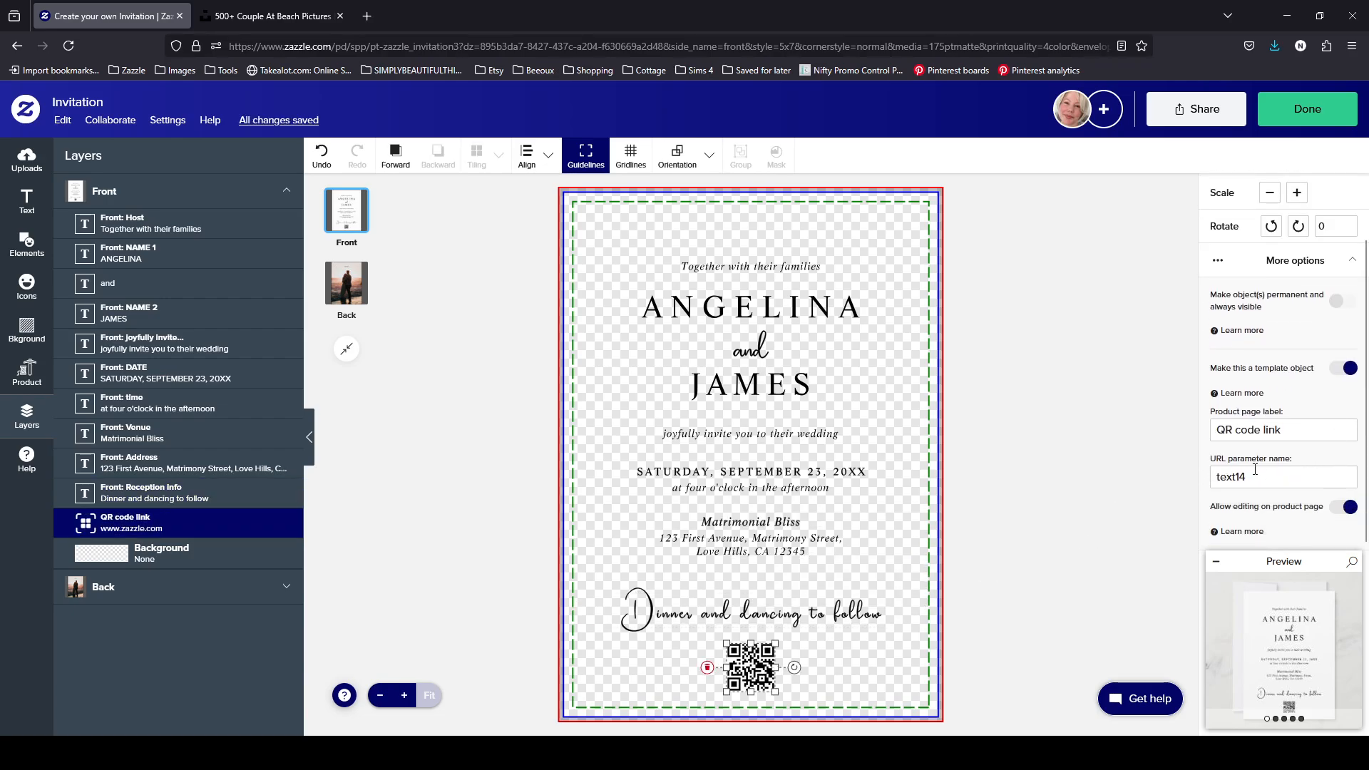
left_click(1219, 427)
type("Front:")
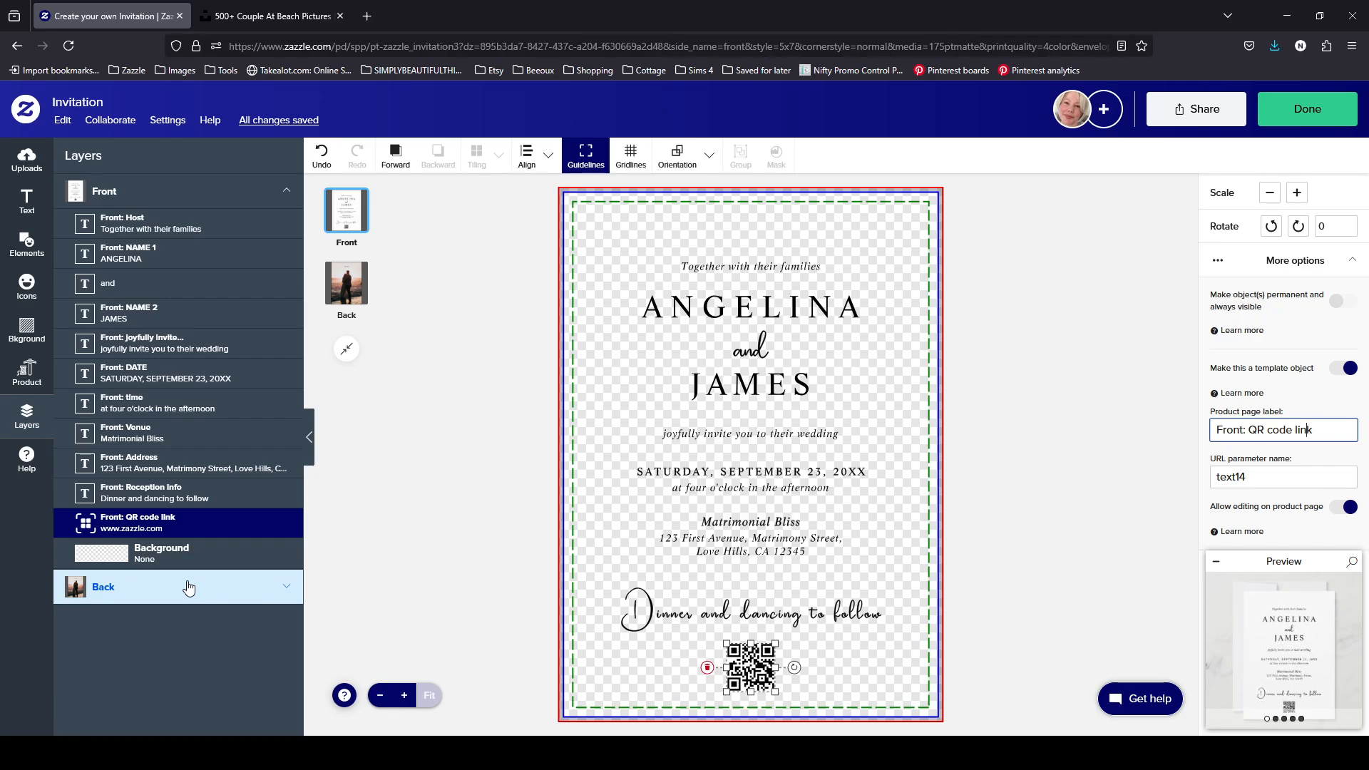
- Finish the design and review the field labels in the product page's personalization form down to the back photo
left_click(1308, 110)
scroll(1140, 475, "down", 3)
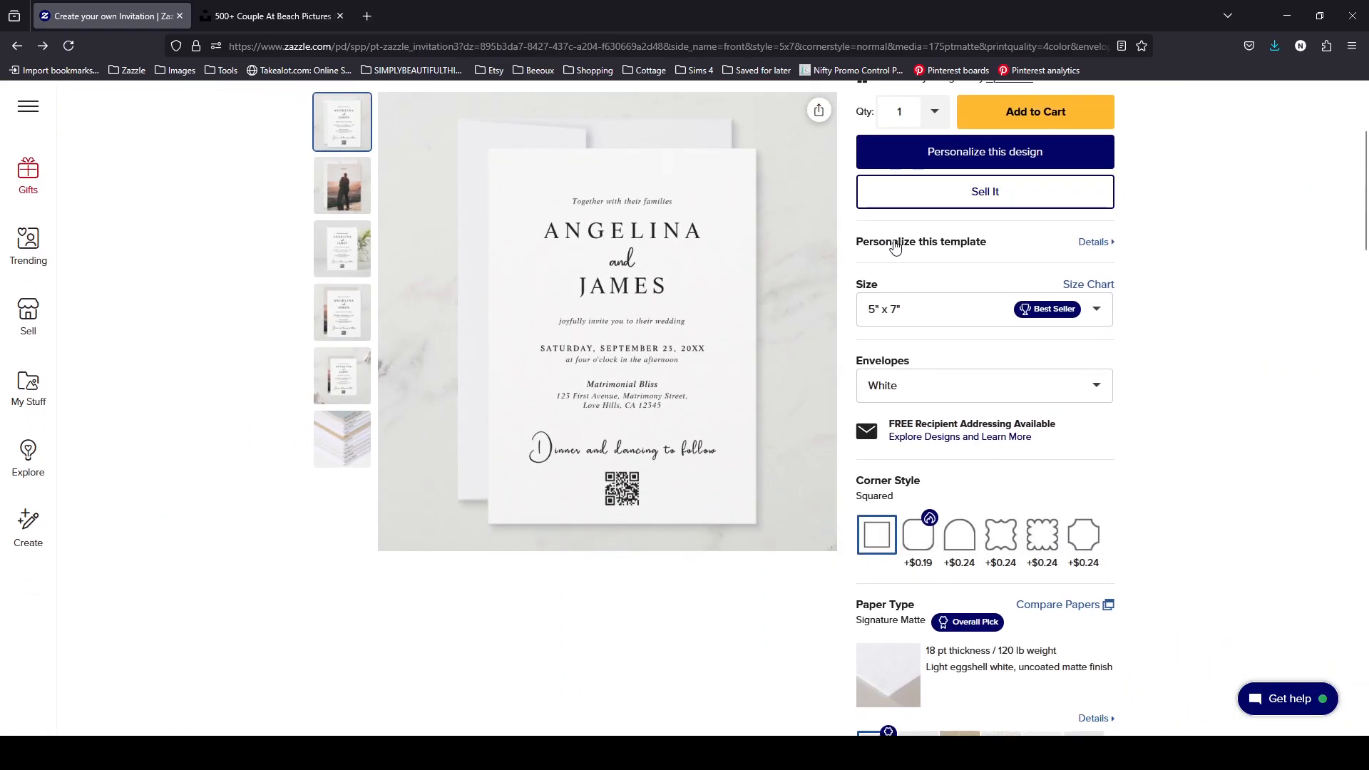
left_click(1094, 244)
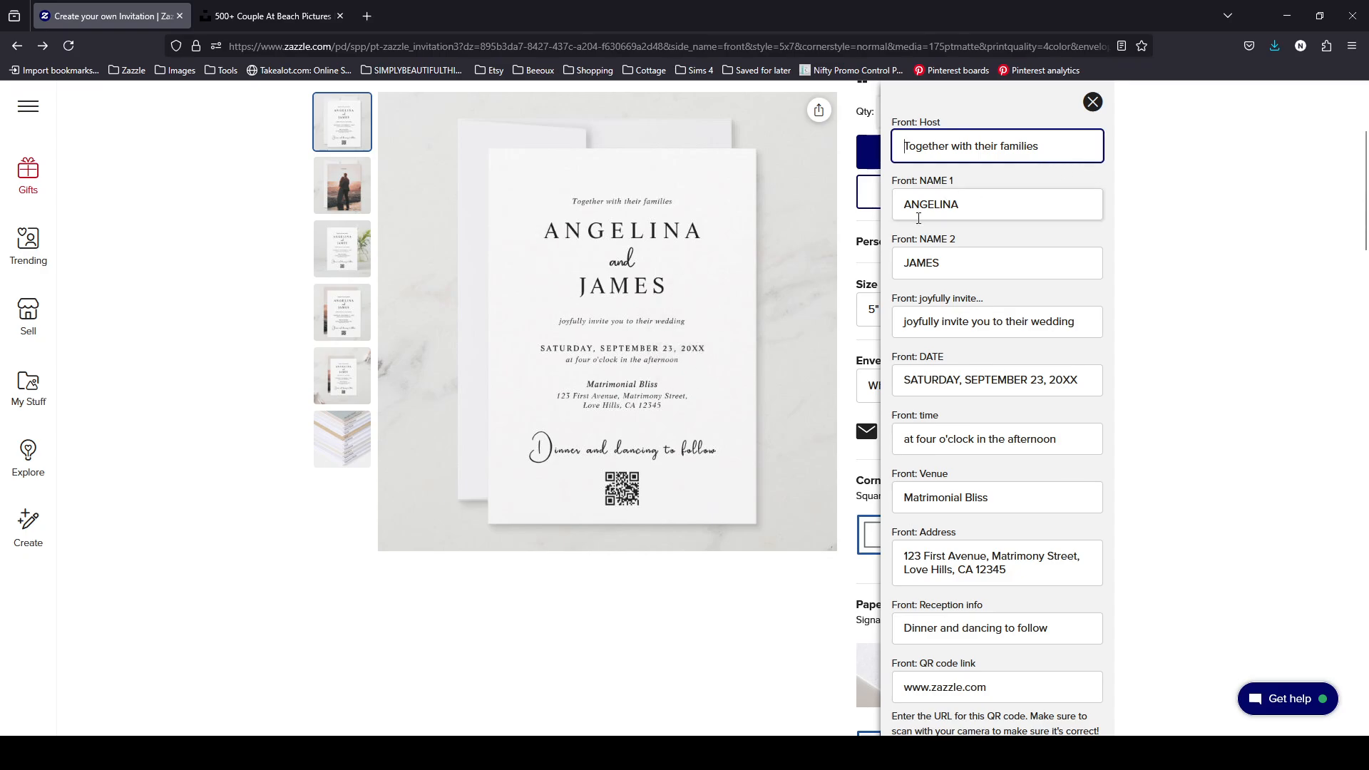
scroll(992, 495, "down", 4)
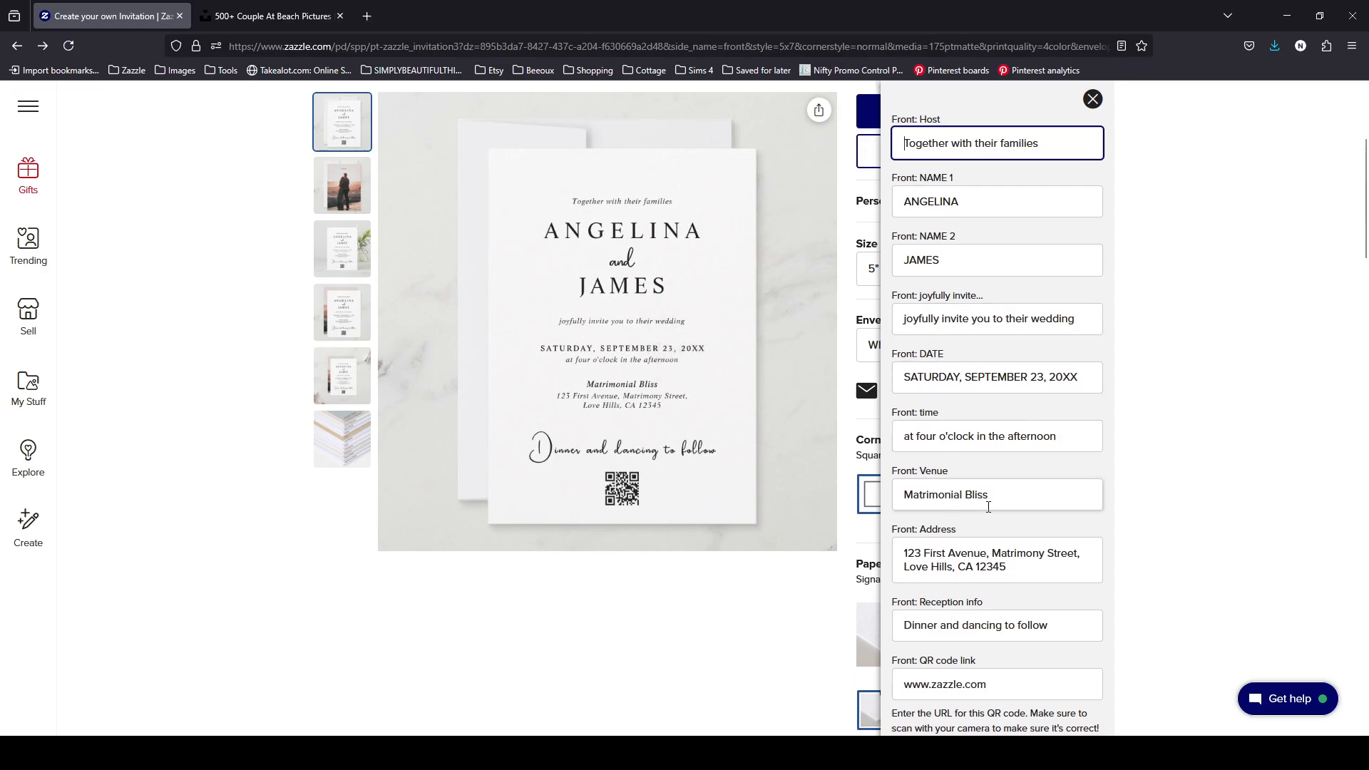
left_click_drag(1109, 291, 1088, 485)
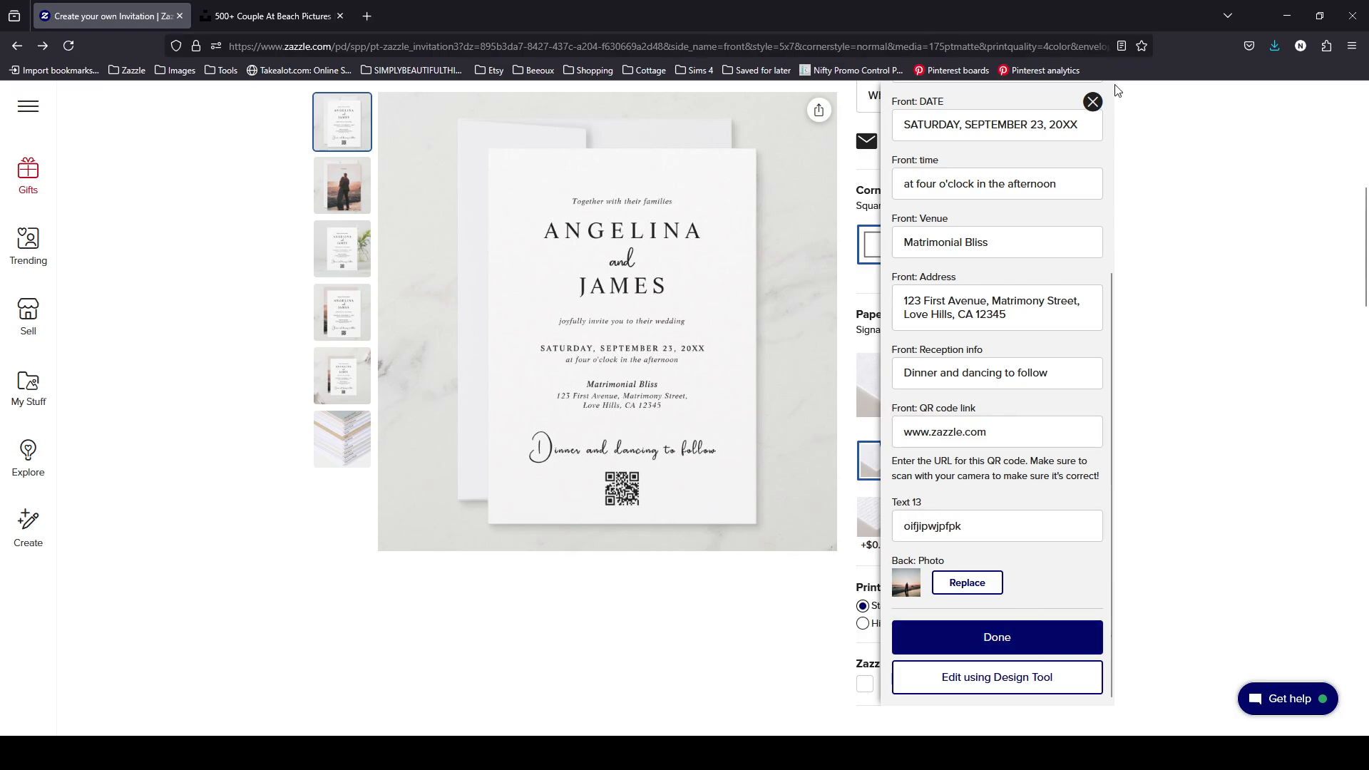
- Reopen the invitation in the design tool and delete the Text 13 object from the back
left_click(1093, 102)
scroll(1055, 285, "up", 5)
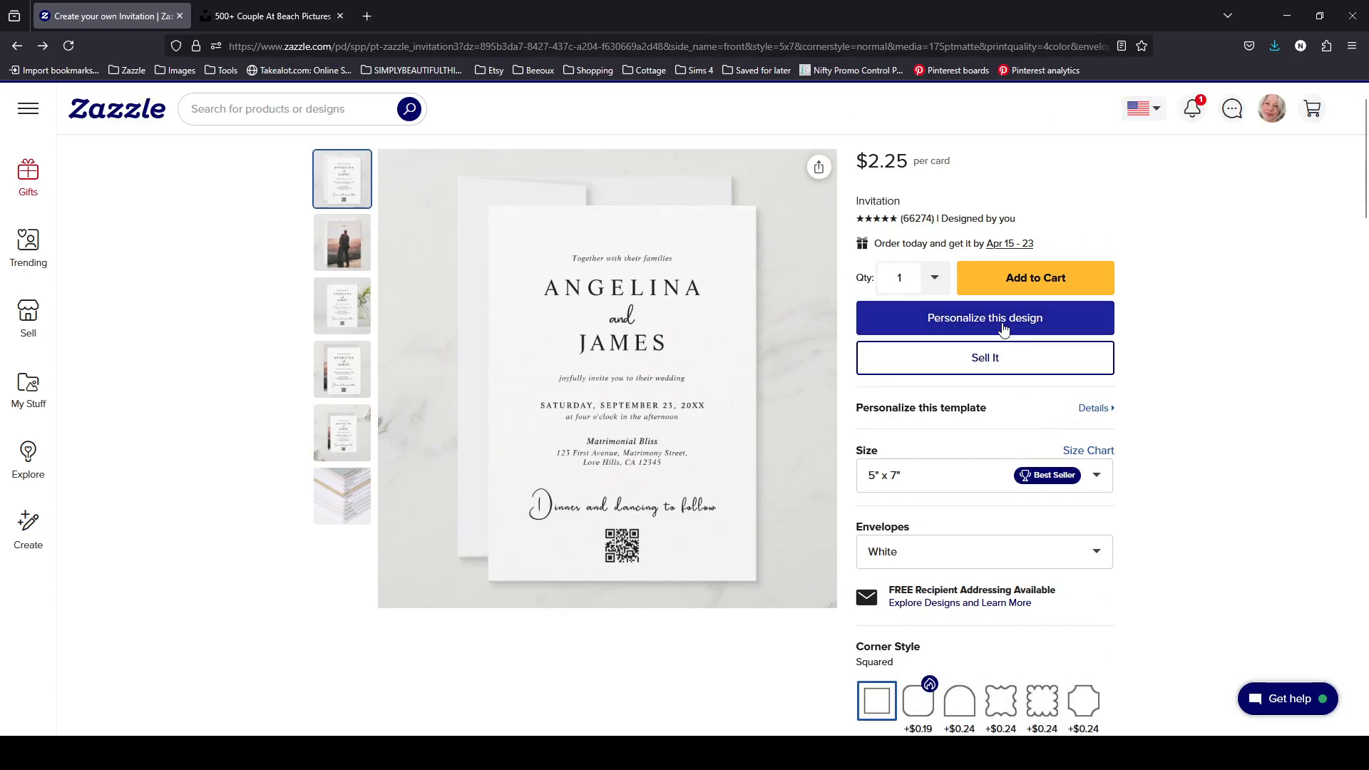
left_click(1040, 316)
scroll(1039, 494, "down", 2)
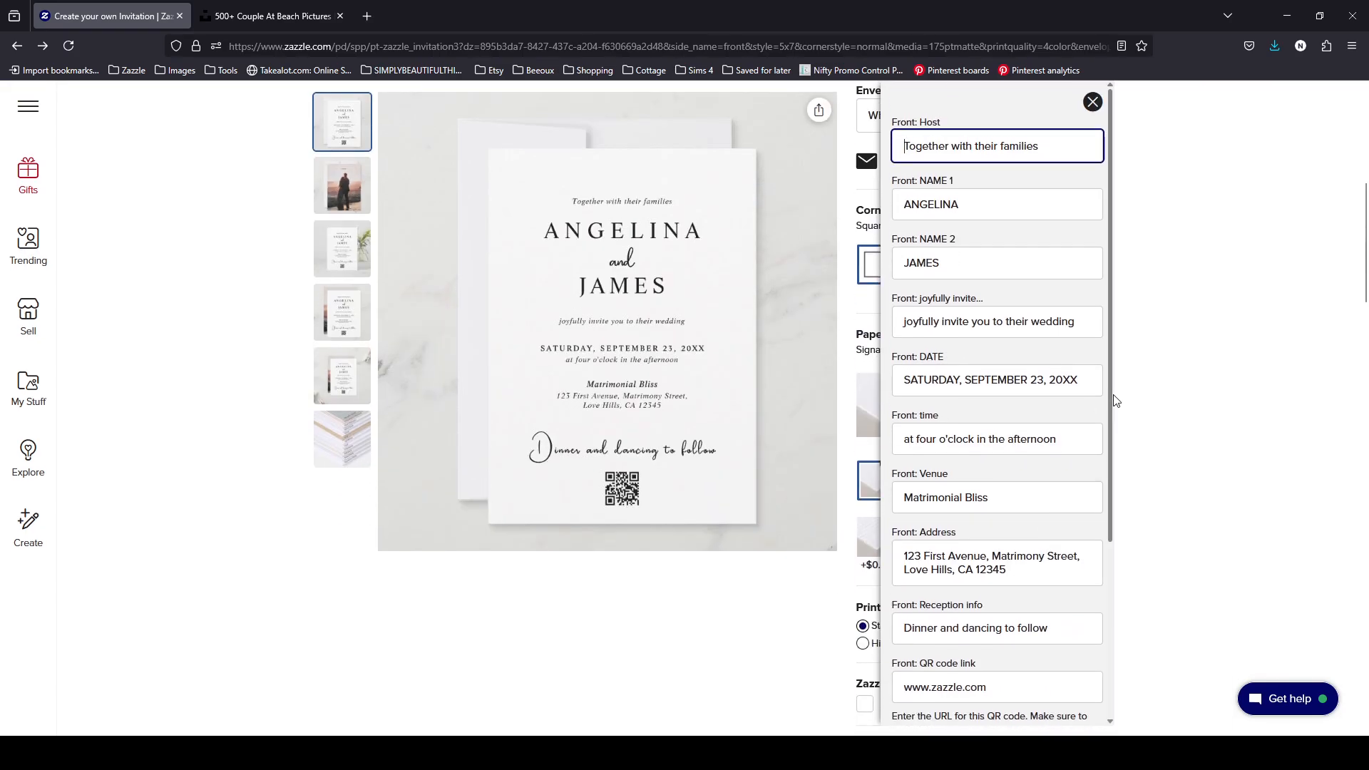
scroll(1102, 580, "down", 4)
left_click(998, 697)
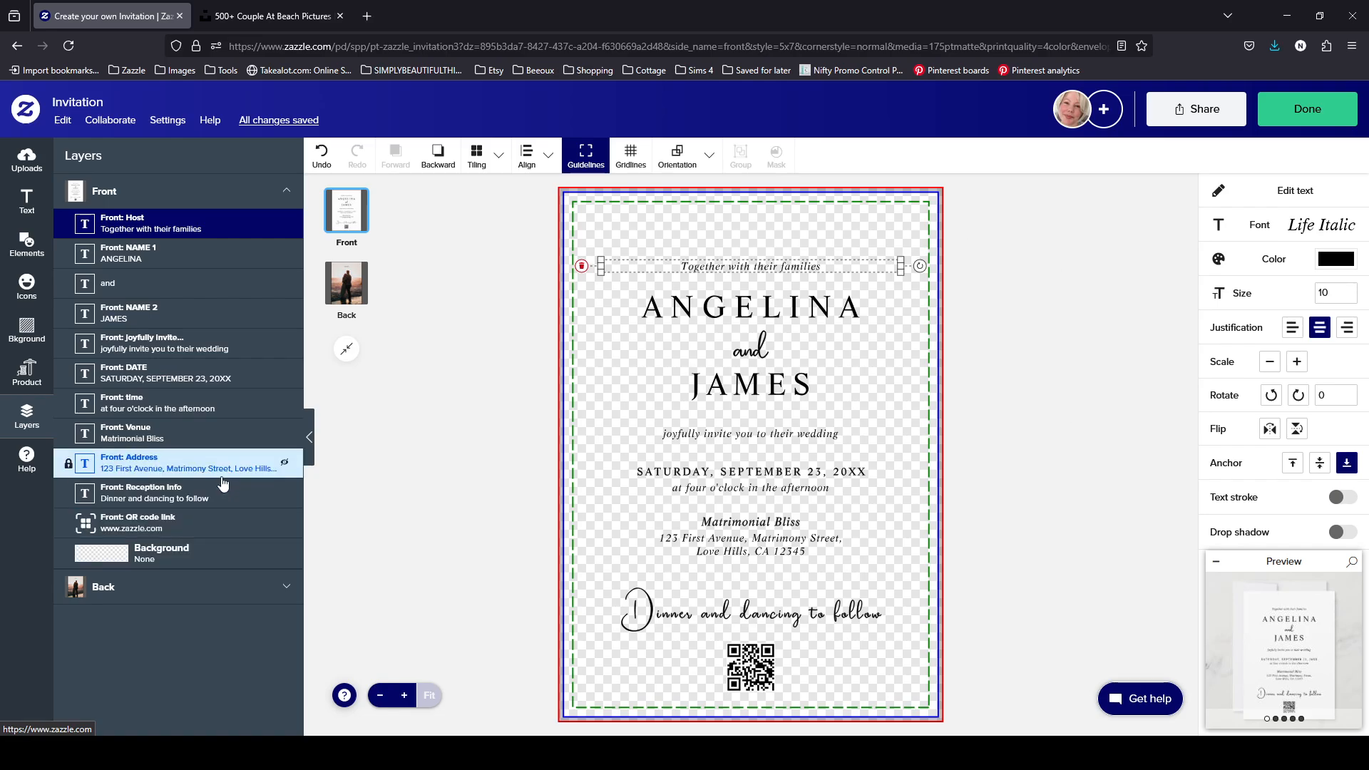
left_click(137, 597)
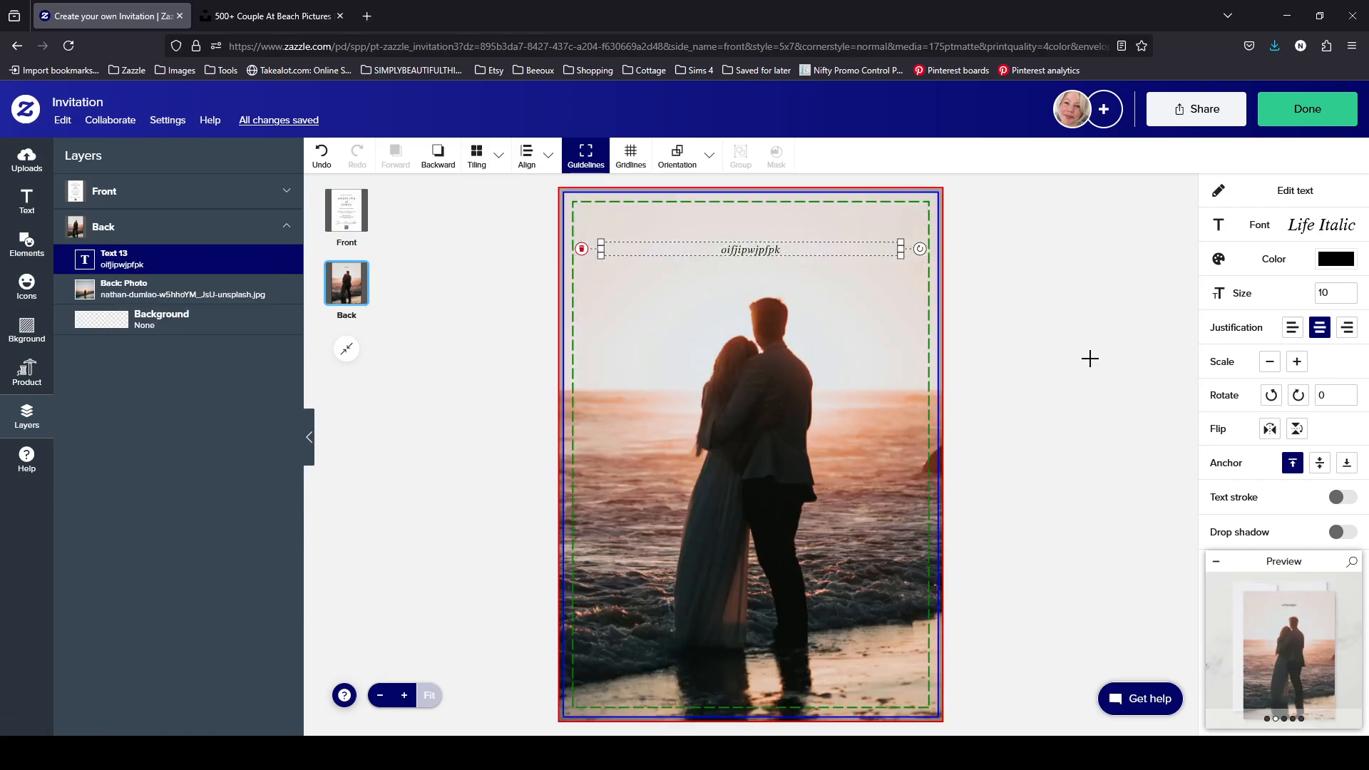
key("Delete")
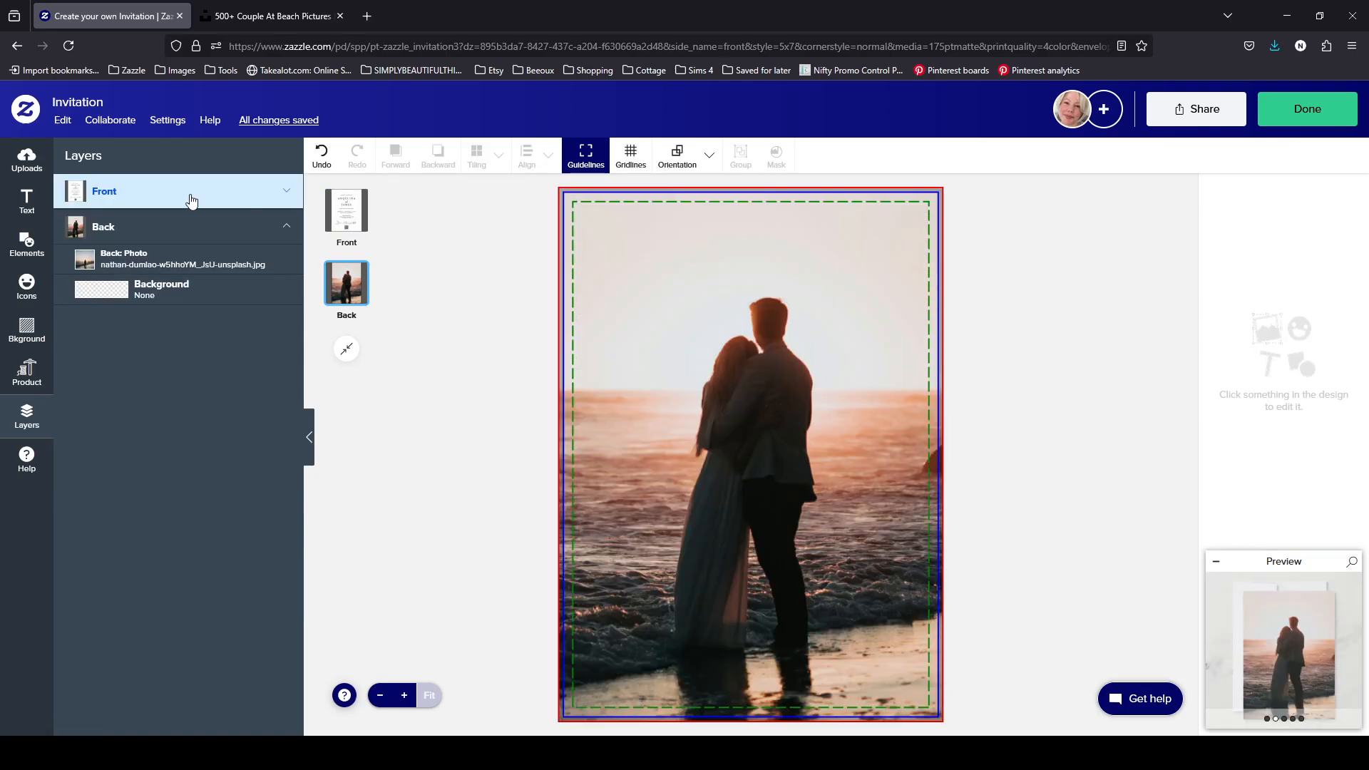
- Check the layer labels on the front and back, and finish the design to view its personalization form
left_click(191, 199)
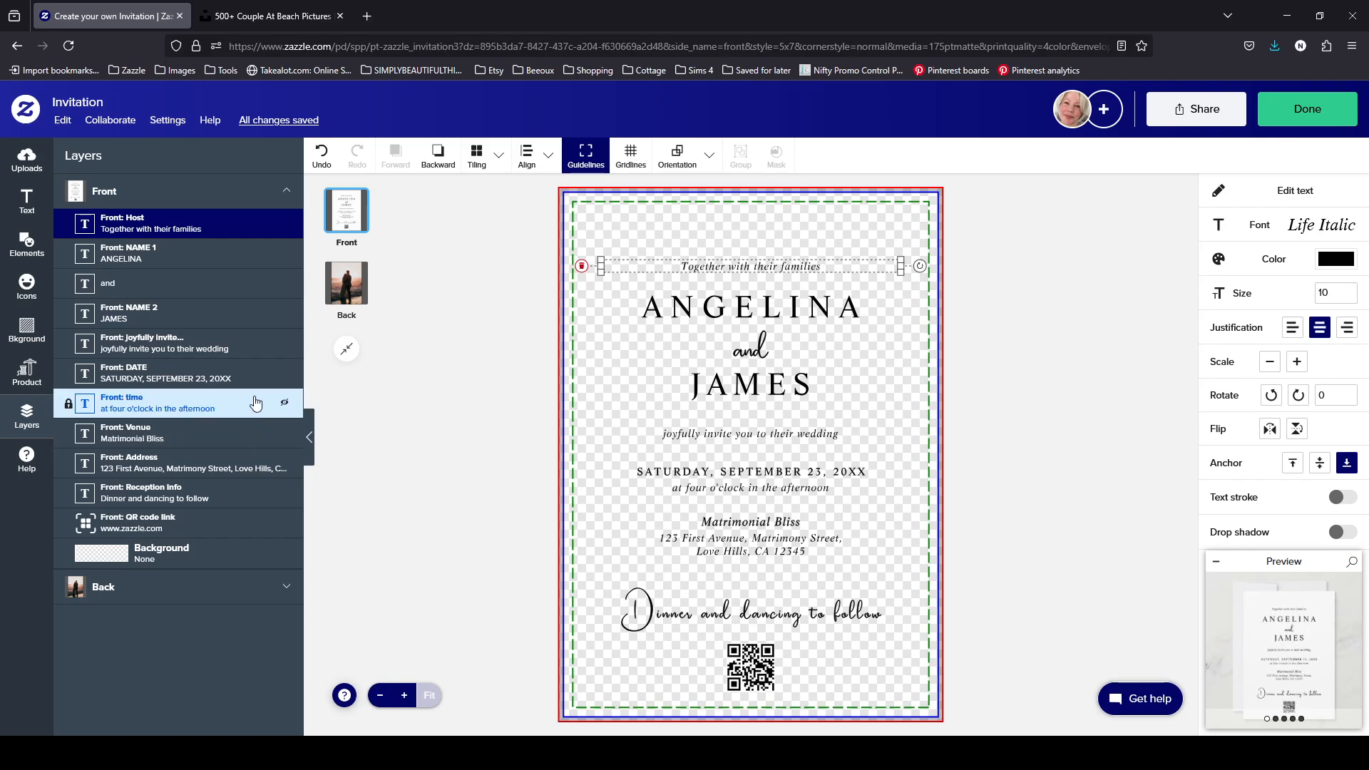
left_click(184, 595)
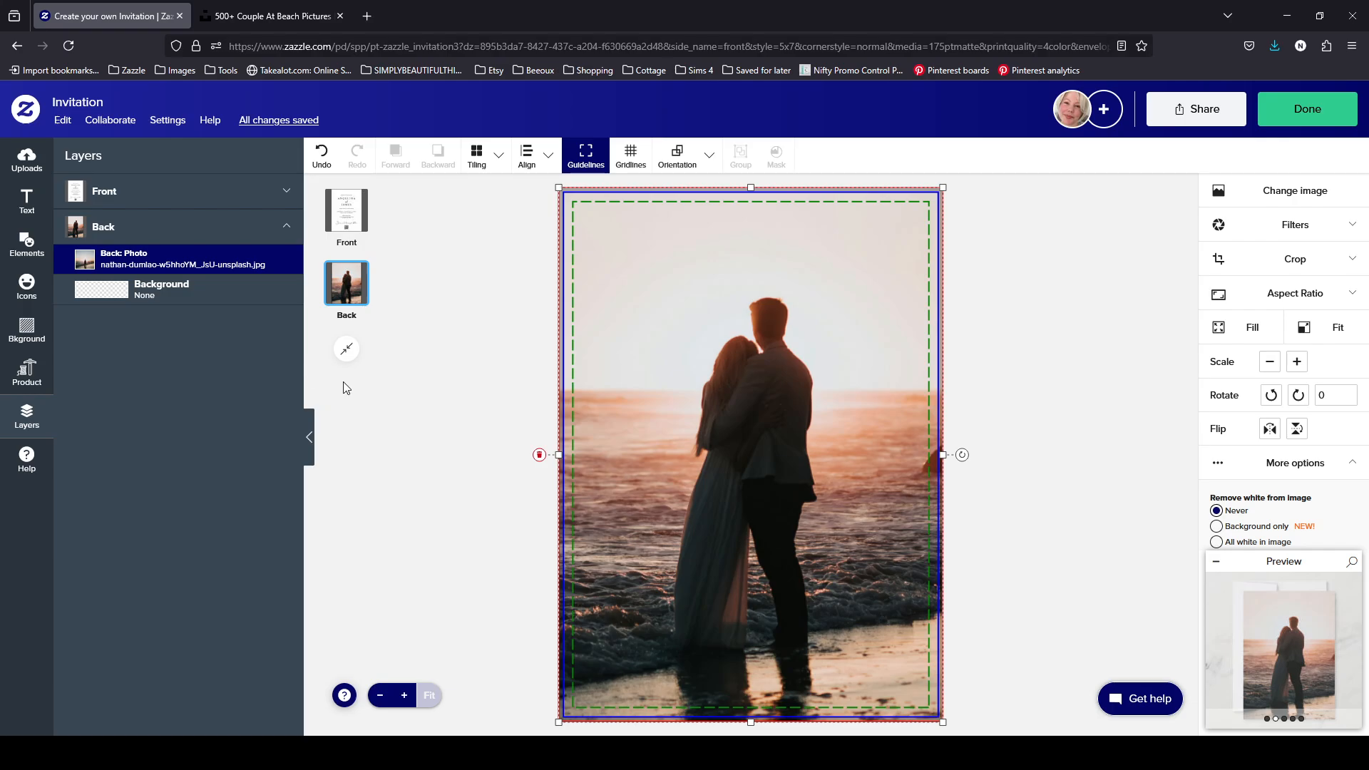
left_click(1310, 110)
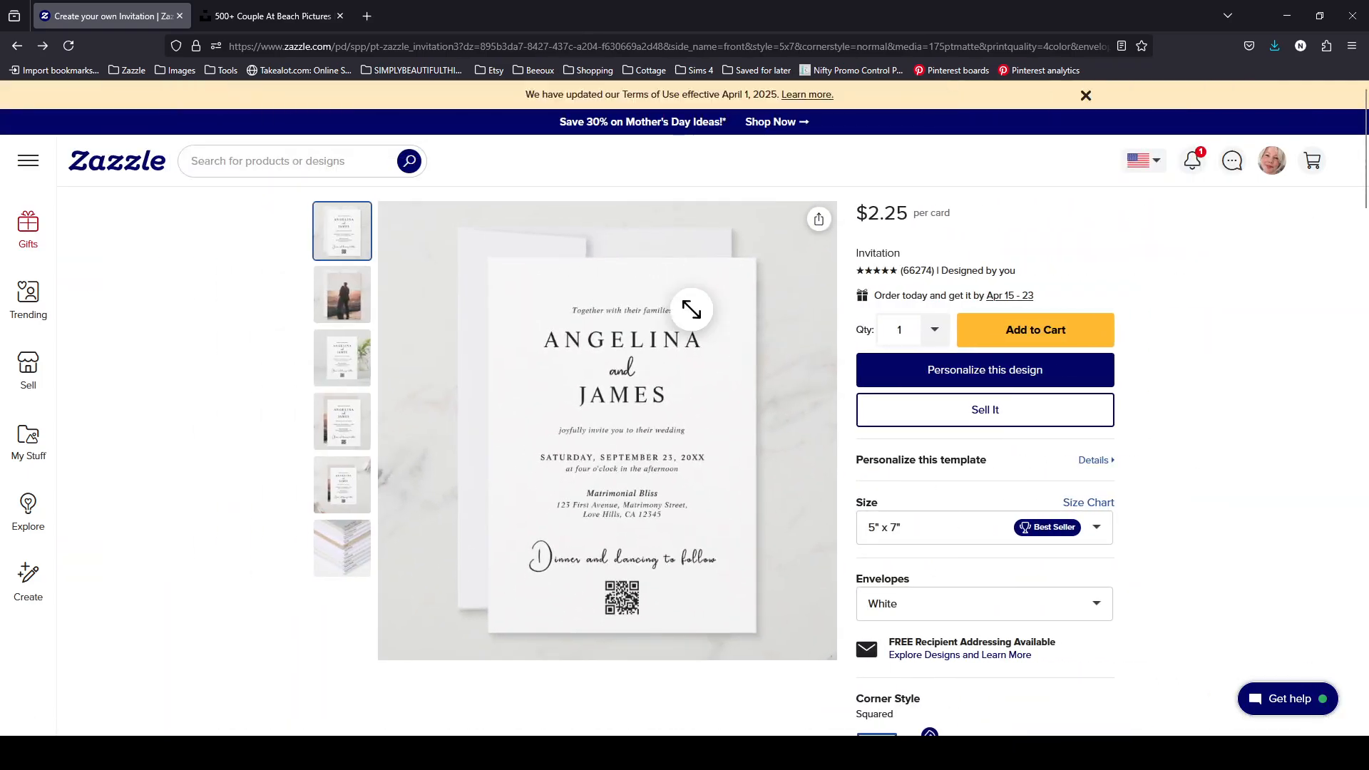
left_click(1079, 461)
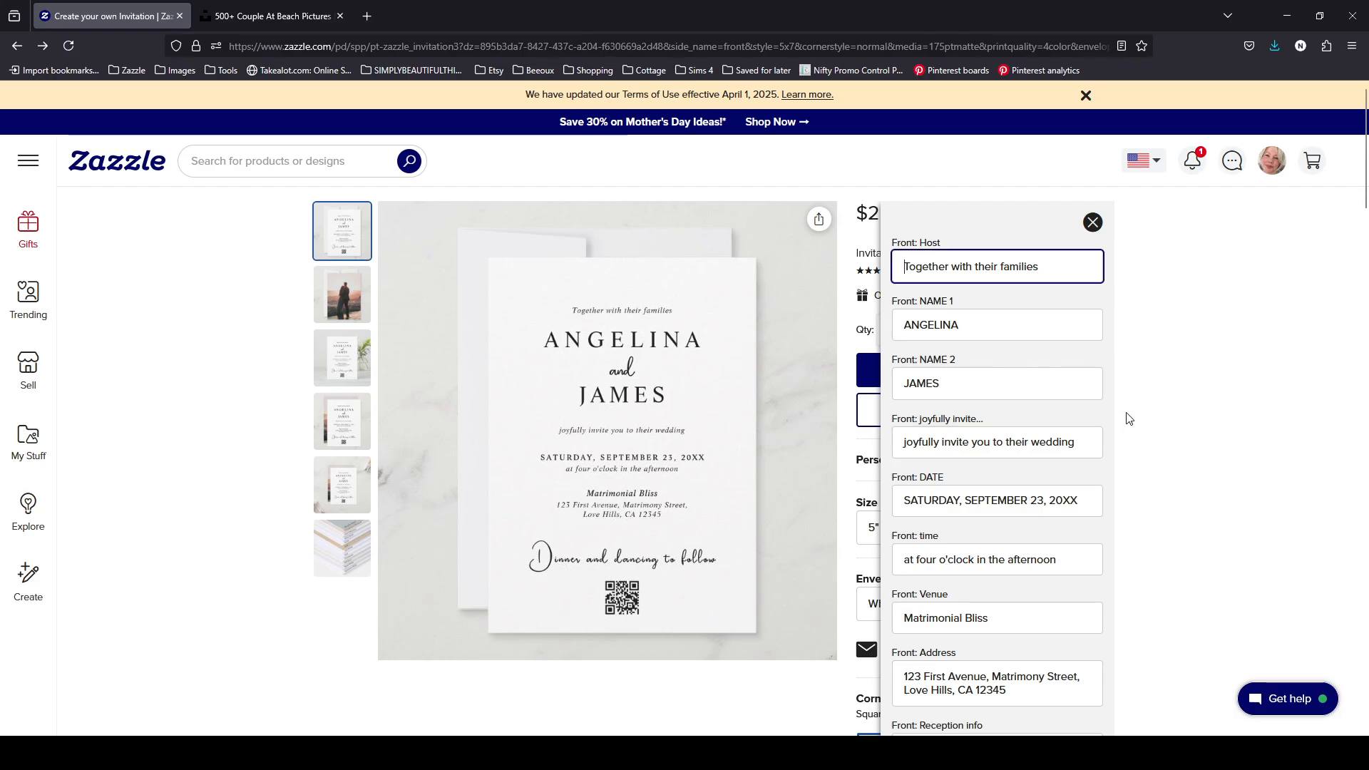
- Review the personalization form's fields from the front host line down to the back photo, and close the form
scroll(1125, 417, "down", 1)
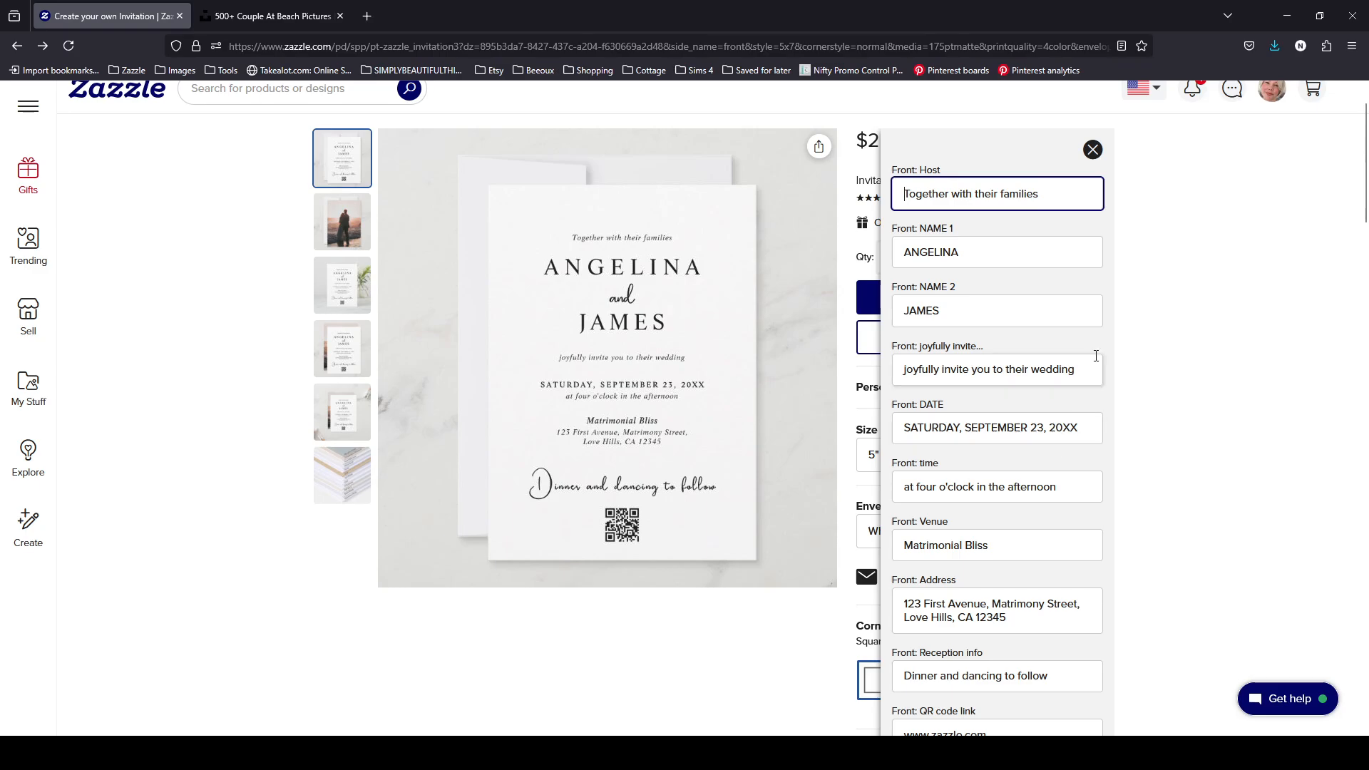
scroll(1098, 353, "down", 1)
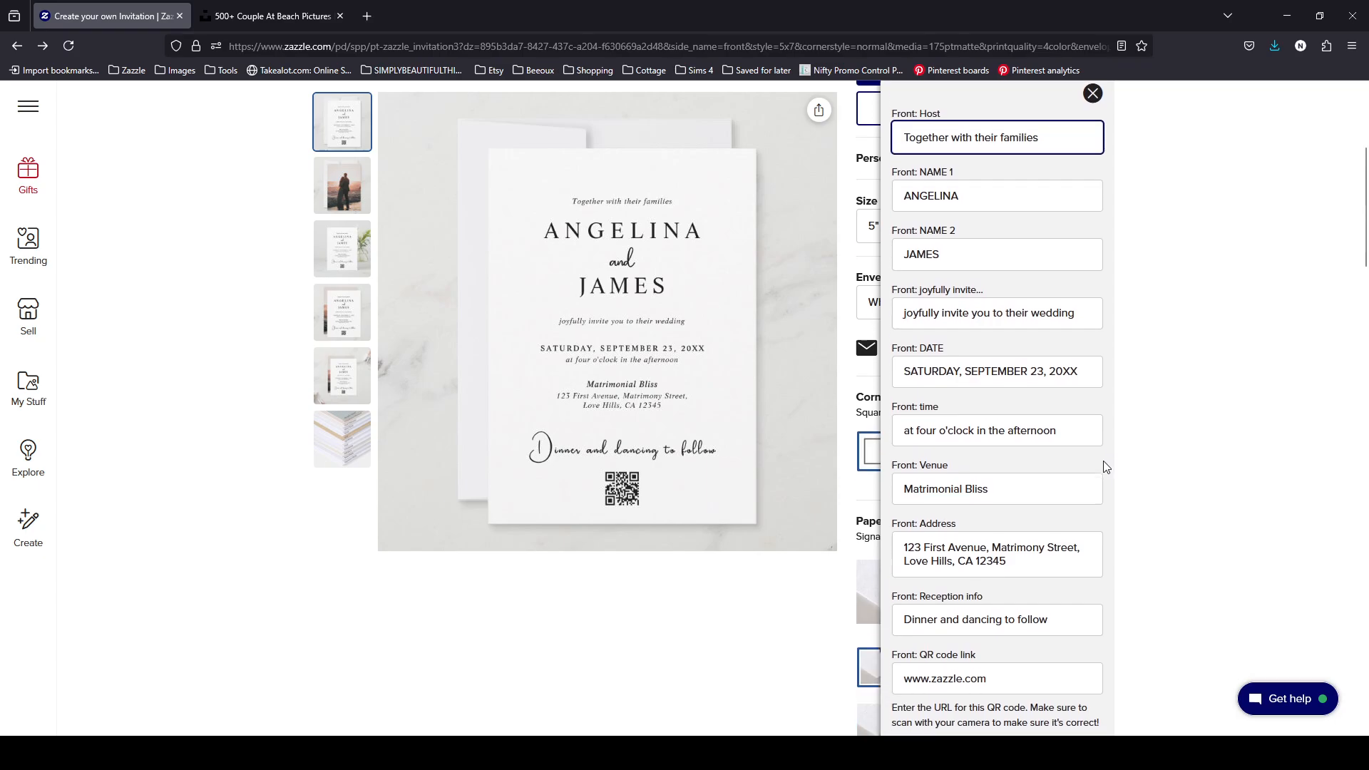
scroll(1109, 461, "down", 5)
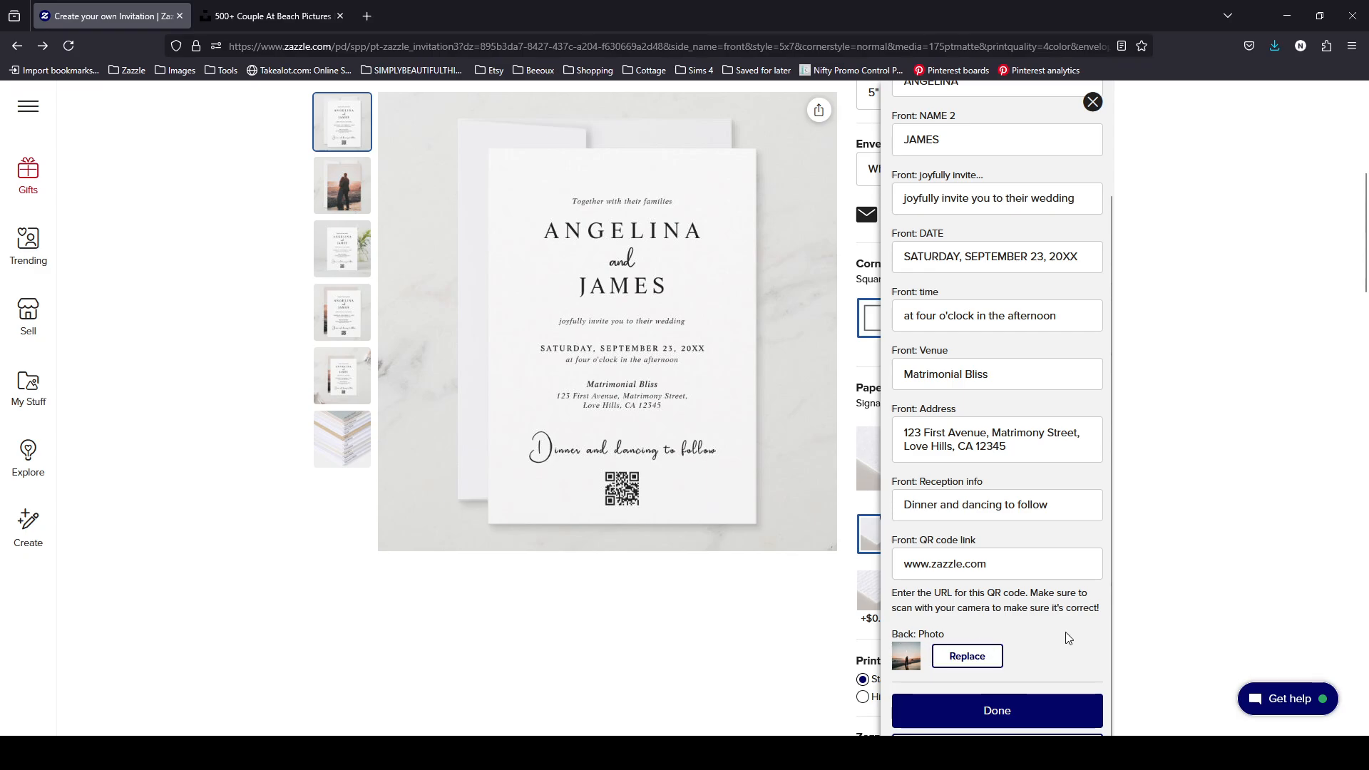
left_click(1051, 711)
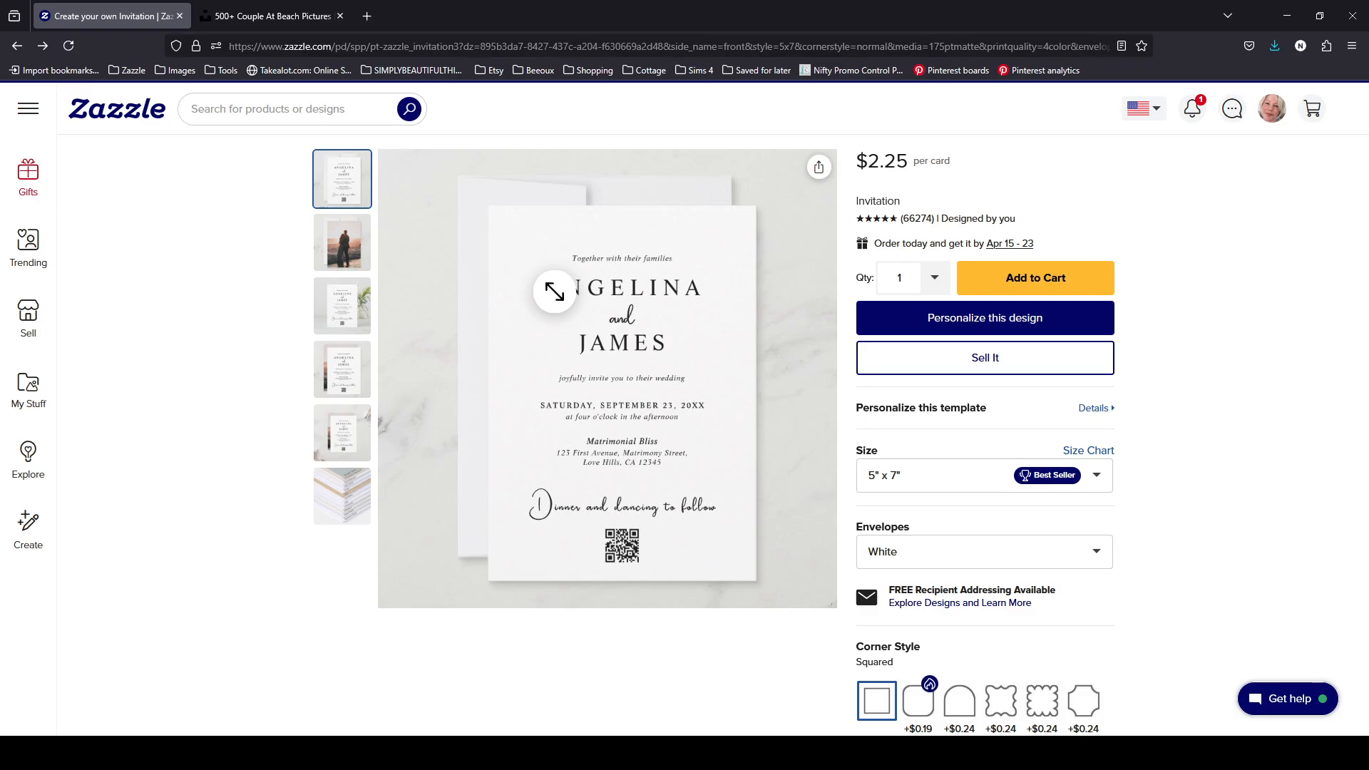
- Reopen the design's personalization form and look over its front fields and the product page below
left_click(1038, 326)
scroll(1127, 394, "down", 1)
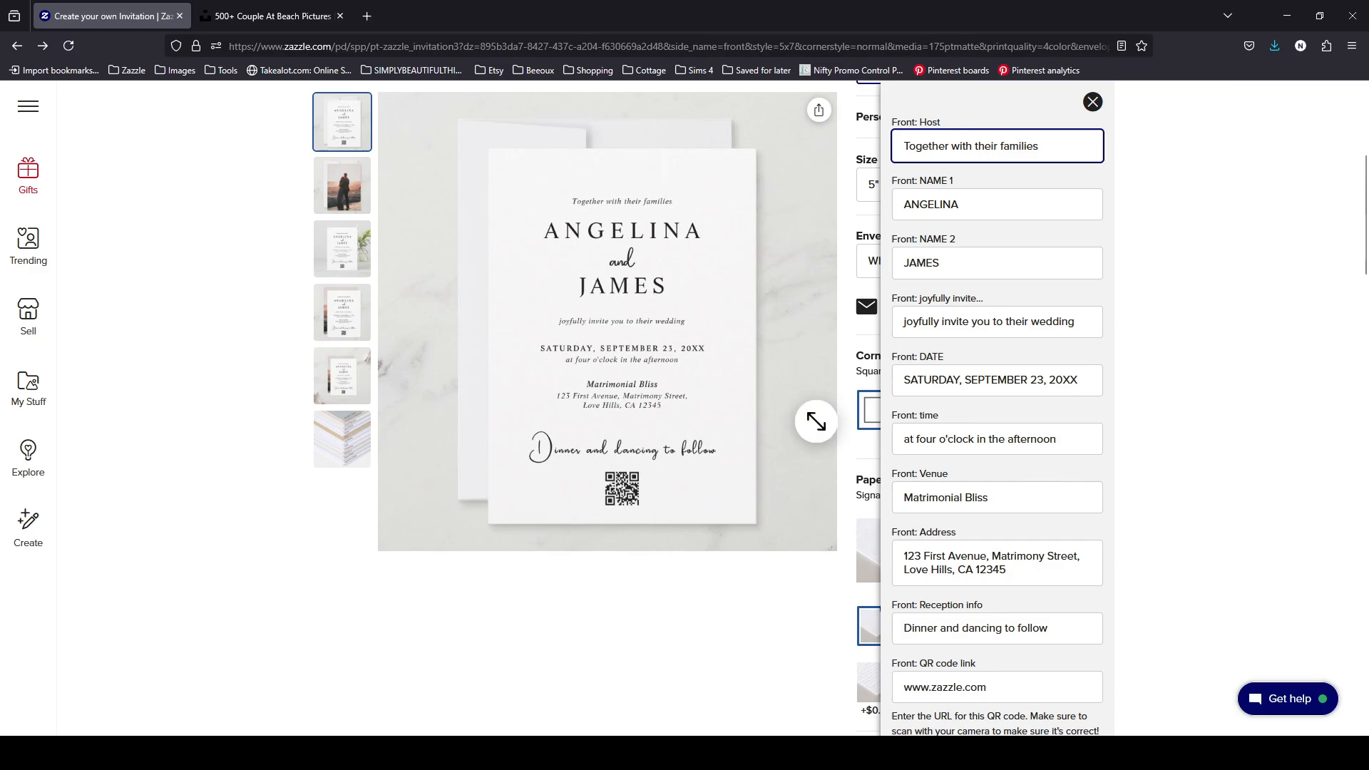
scroll(1078, 384, "up", 2)
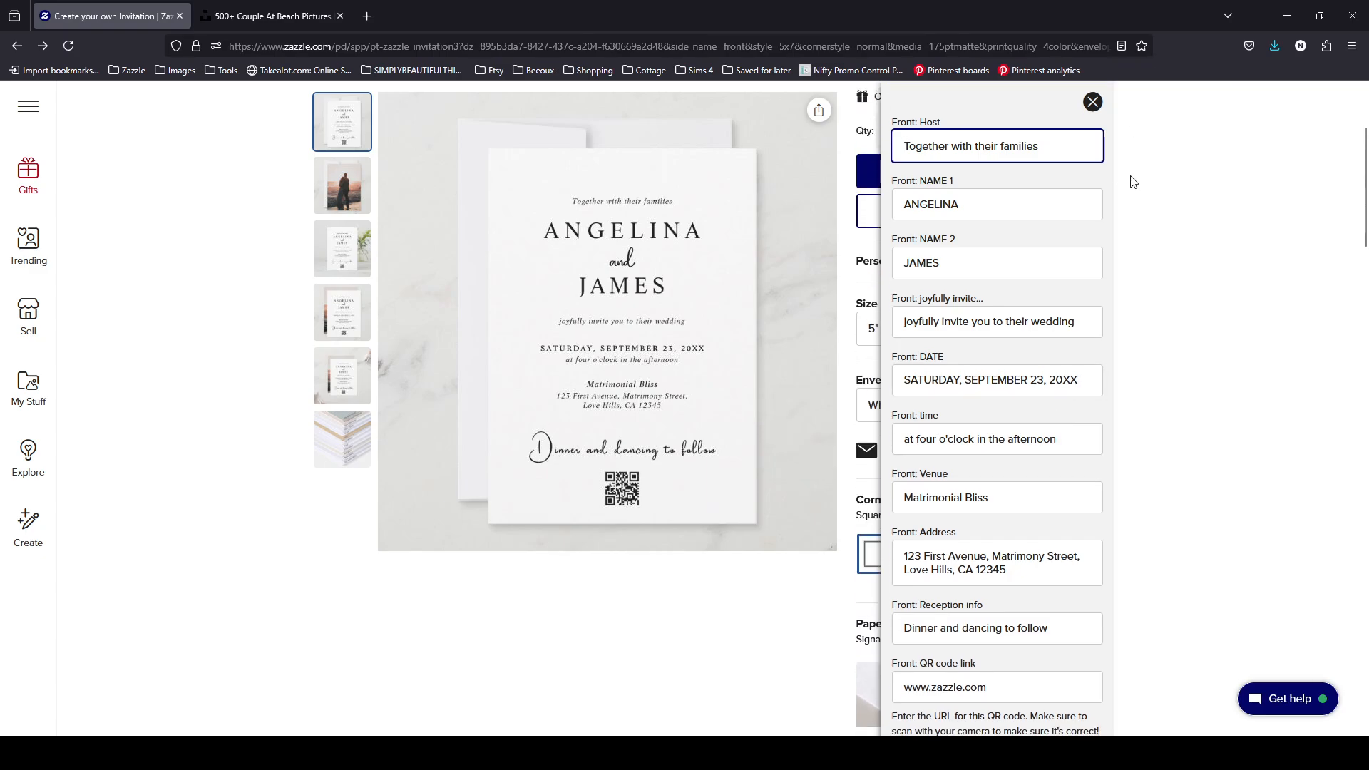
scroll(1133, 421, "down", 2)
scroll(1134, 421, "down", 3)
scroll(1247, 324, "down", 7)
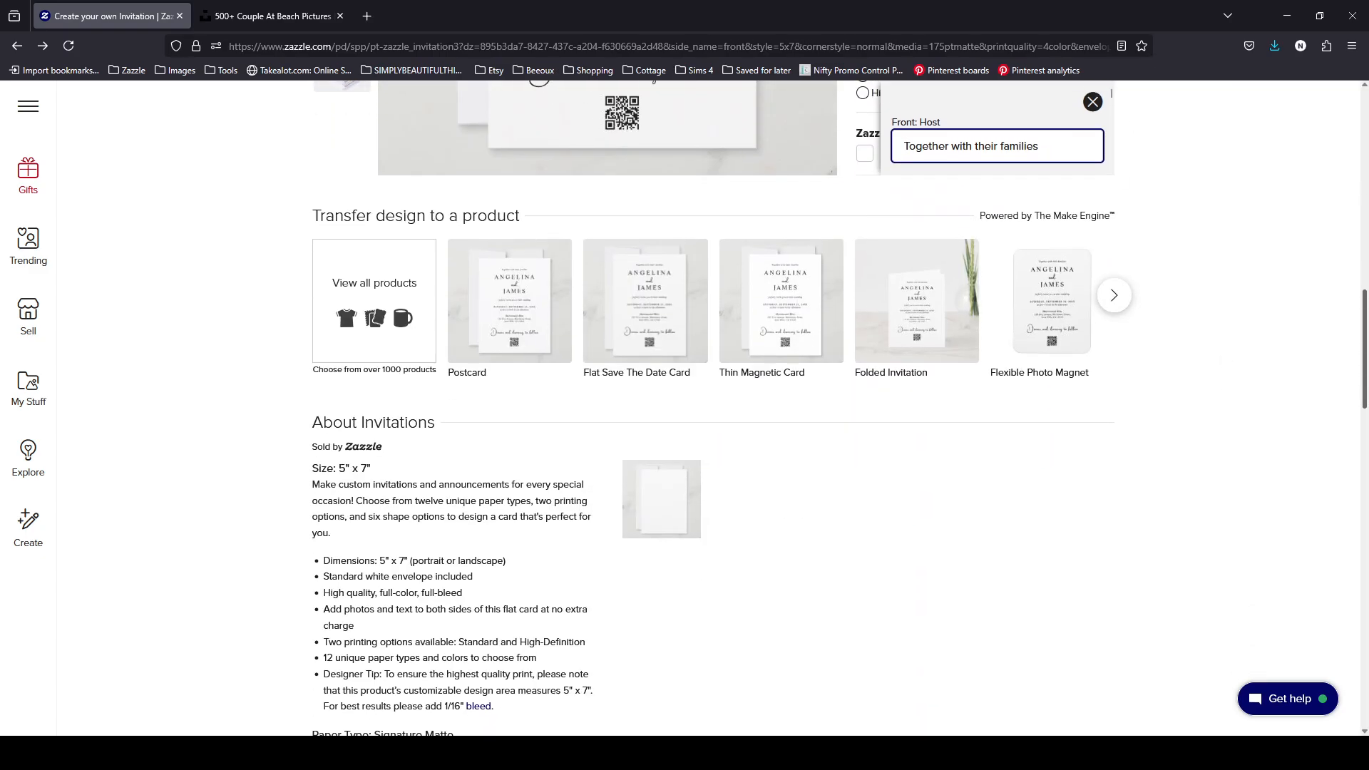
scroll(1247, 324, "up", 5)
scroll(1007, 371, "down", 4)
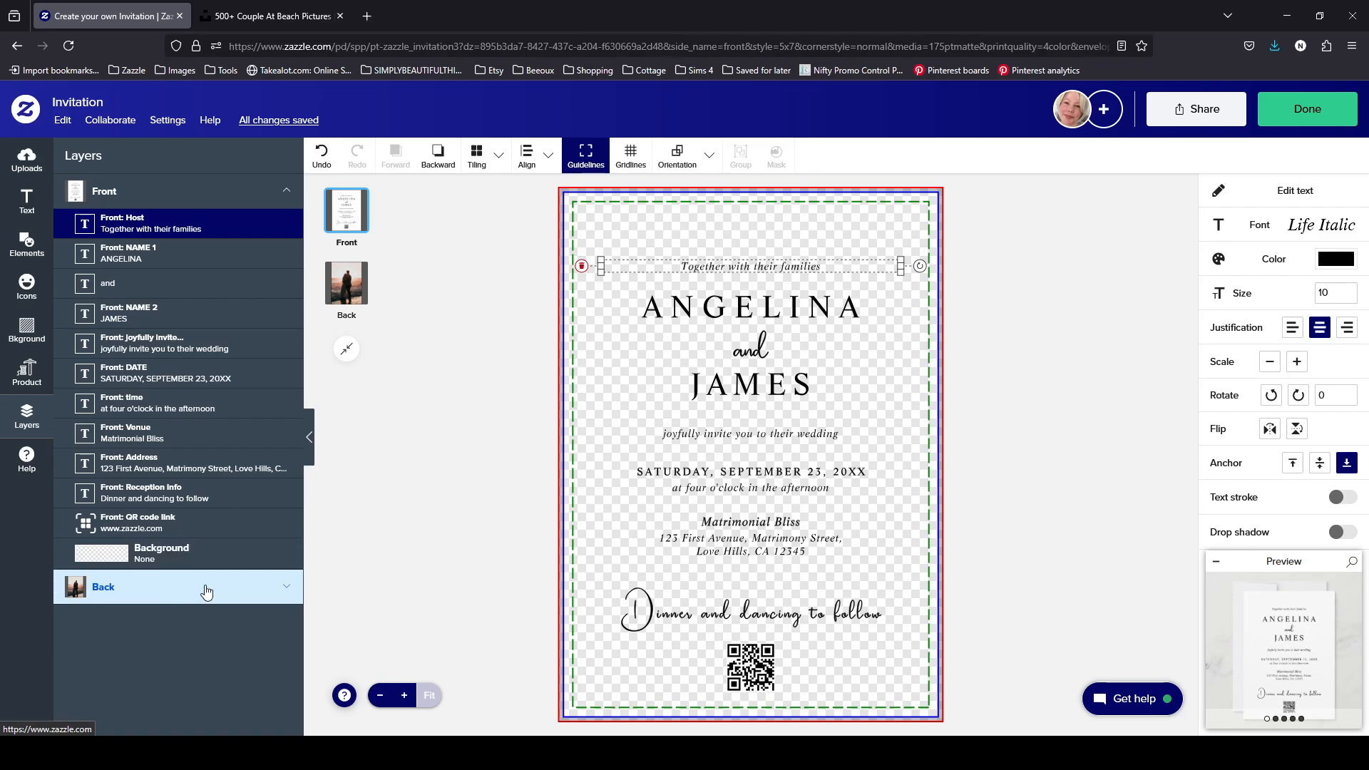
- Finish the design in the design tool and view the fourth preview image on the product page
left_click(1290, 125)
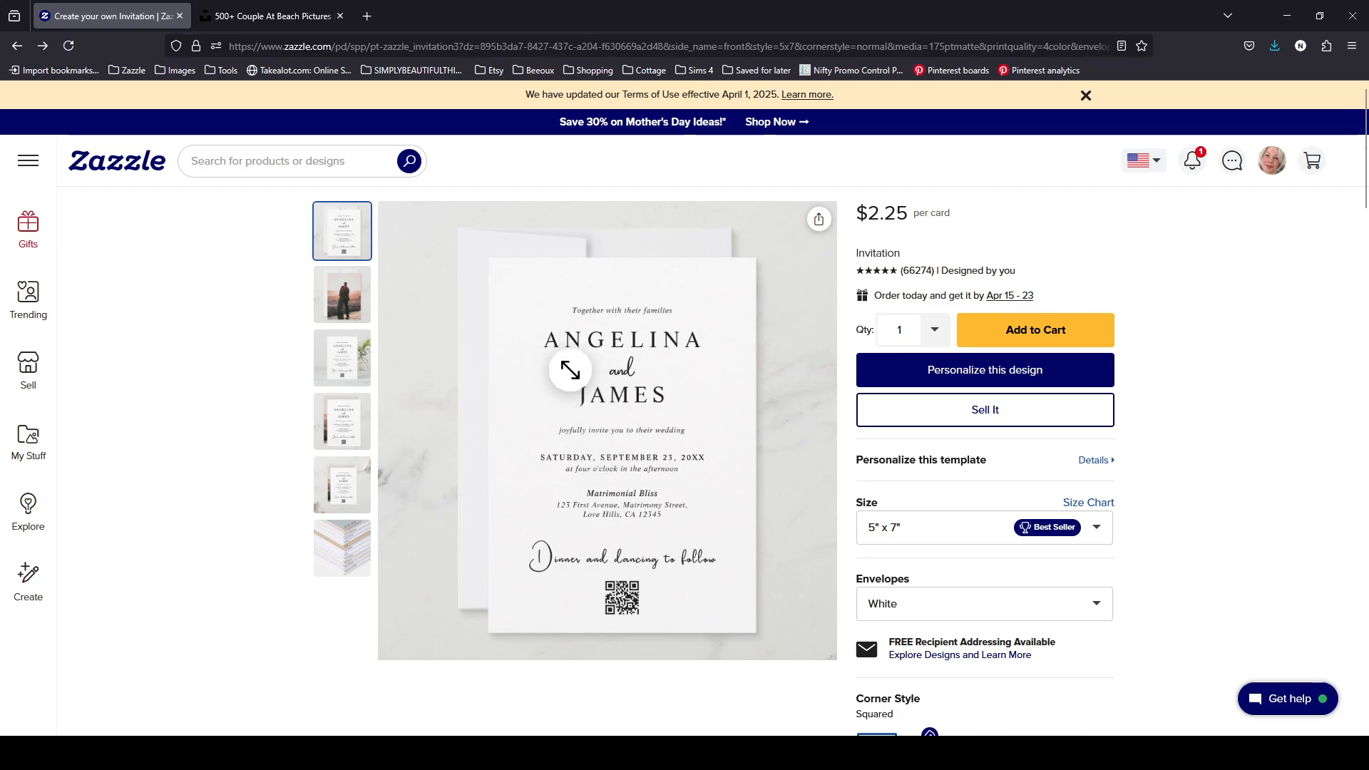
left_click(349, 434)
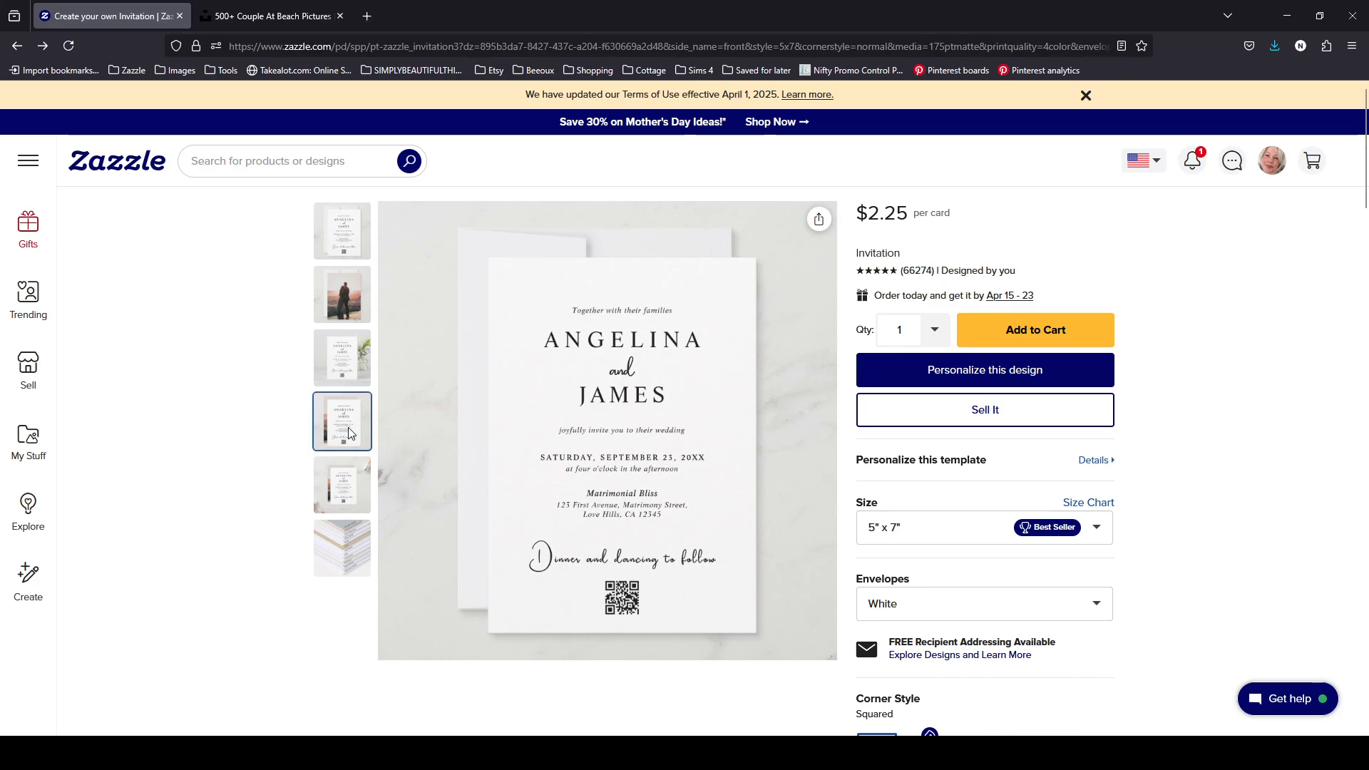